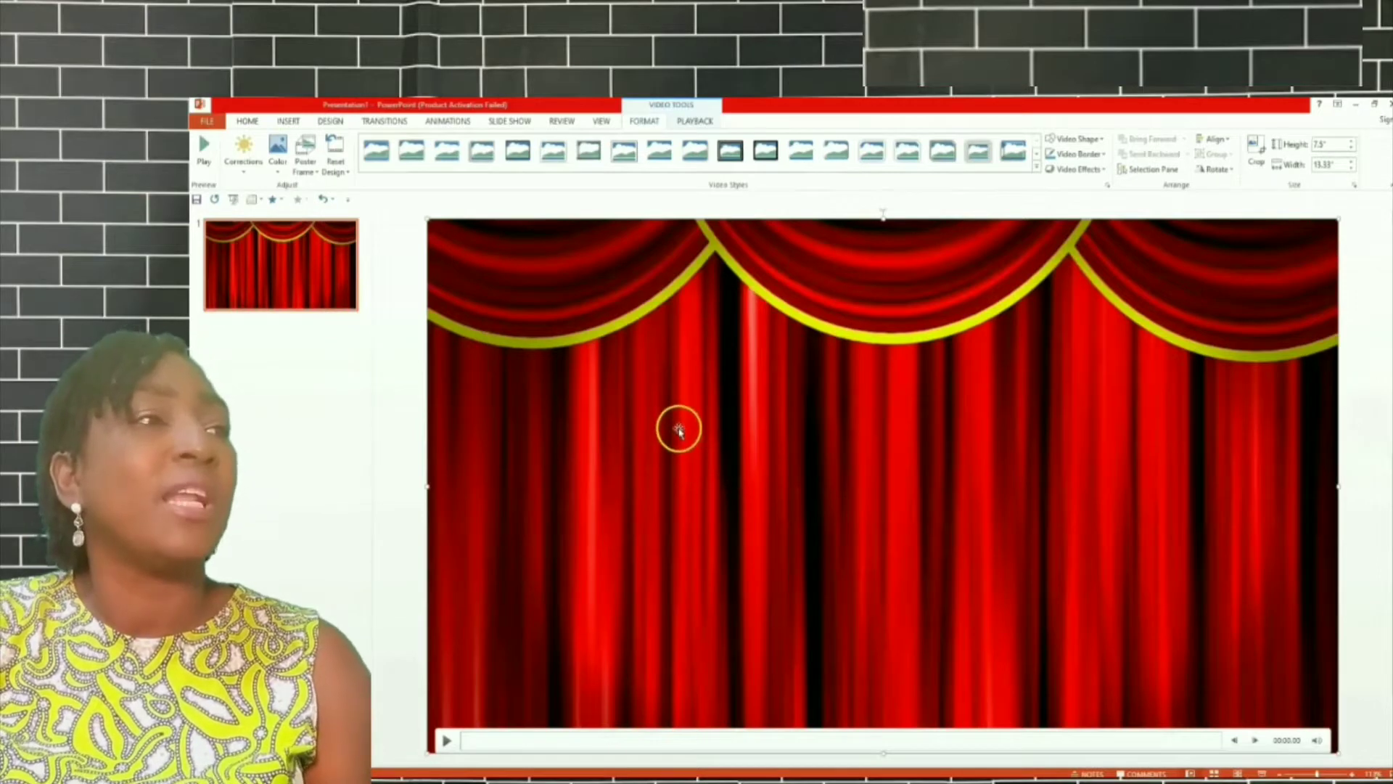
Set the curtain video on the first slide to start automatically and play full screen.
left_click(699, 124)
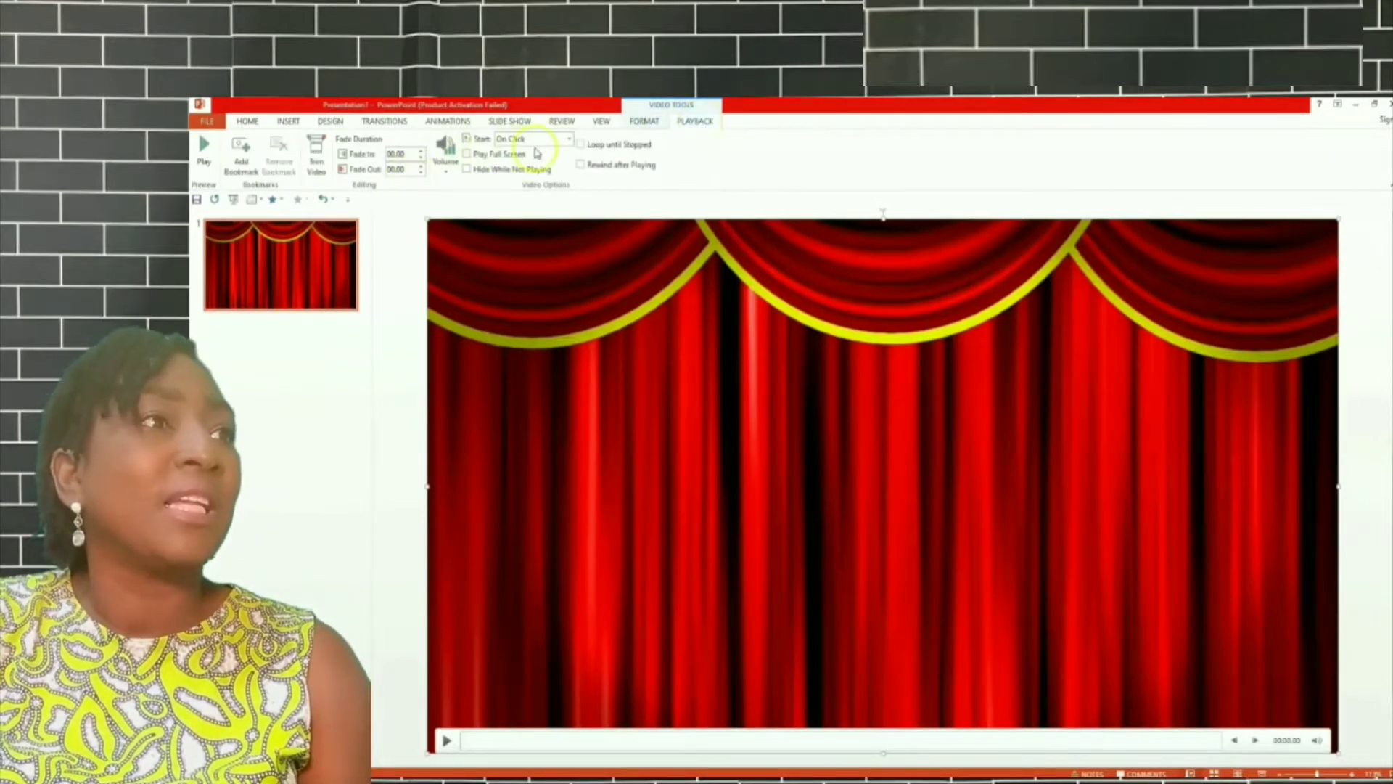
left_click(569, 138)
left_click(549, 156)
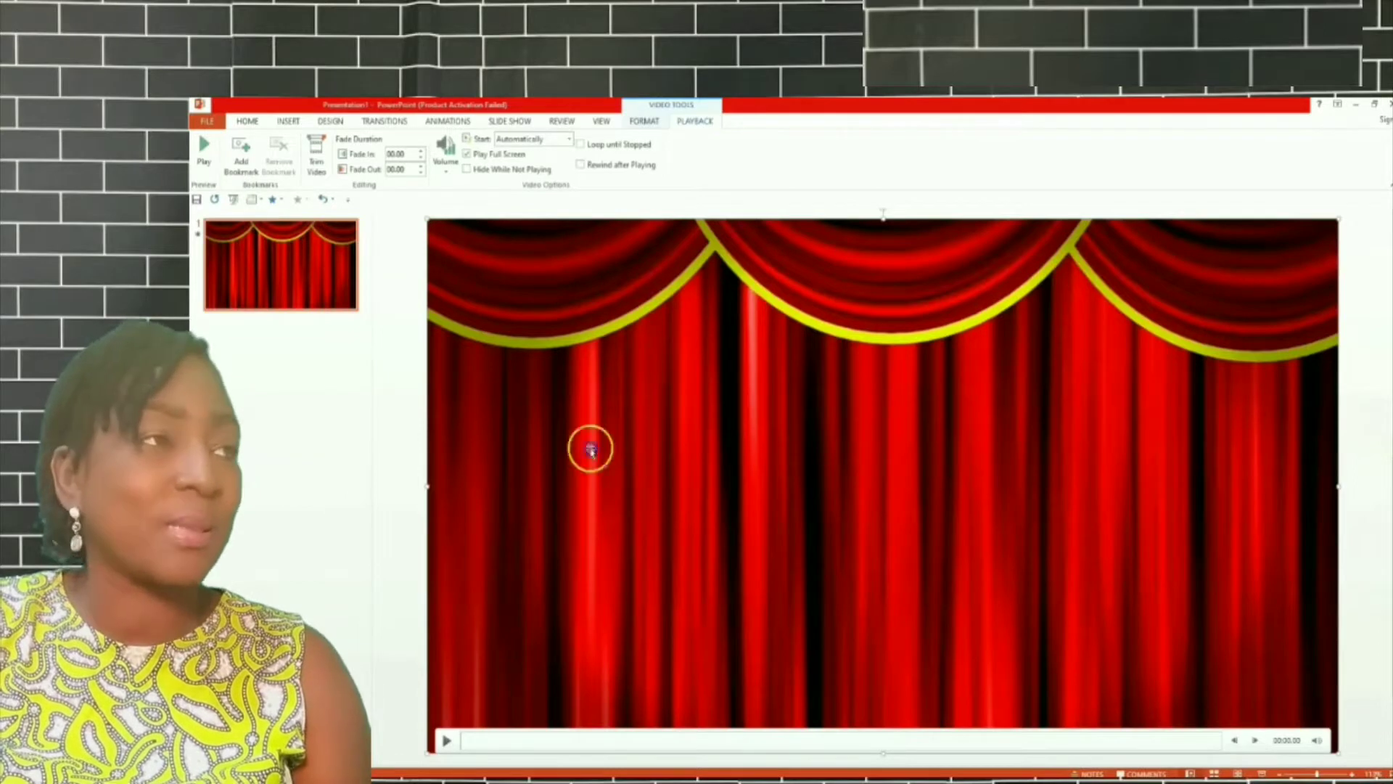
Trim the first slide's video to start at 00:17.617 and end at about 01:59.5, and preview the trimmed clip.
left_click(317, 156)
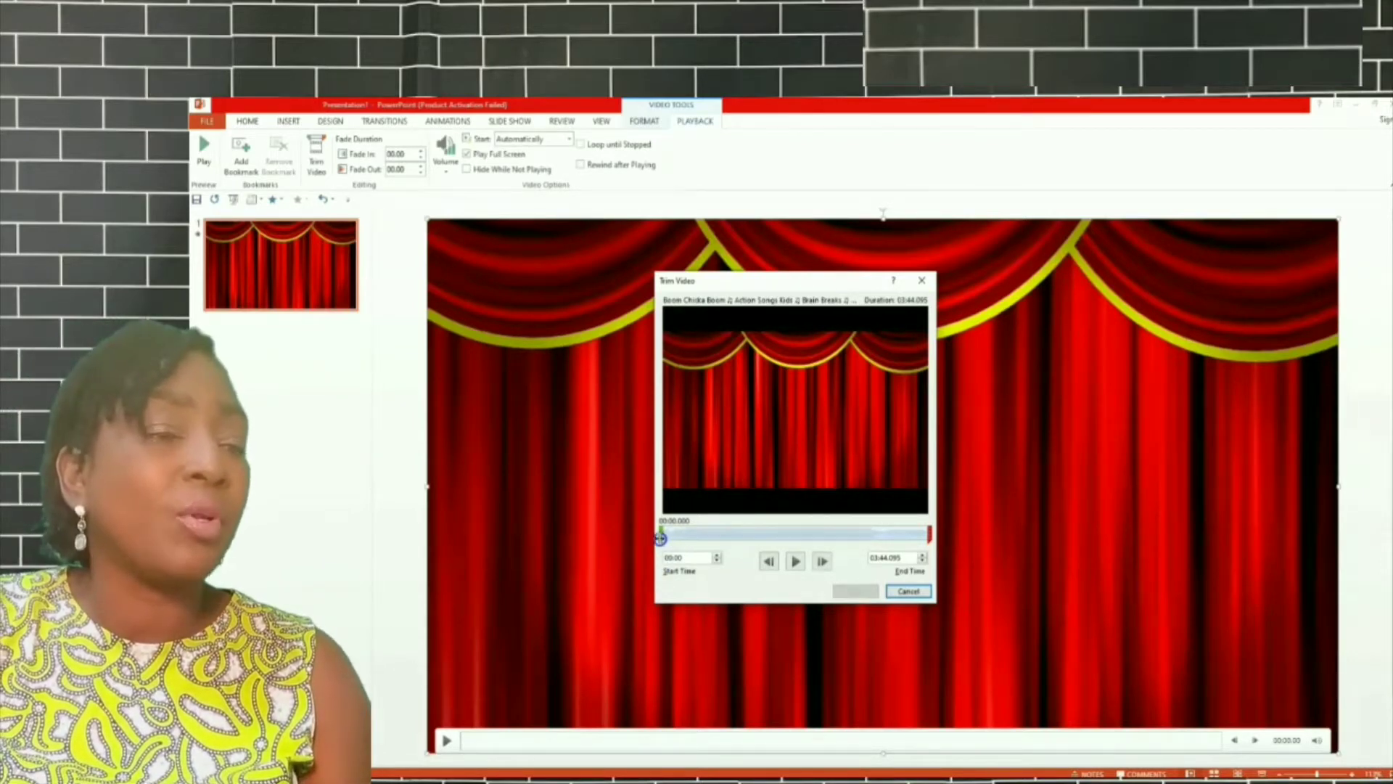
left_click_drag(660, 537, 681, 540)
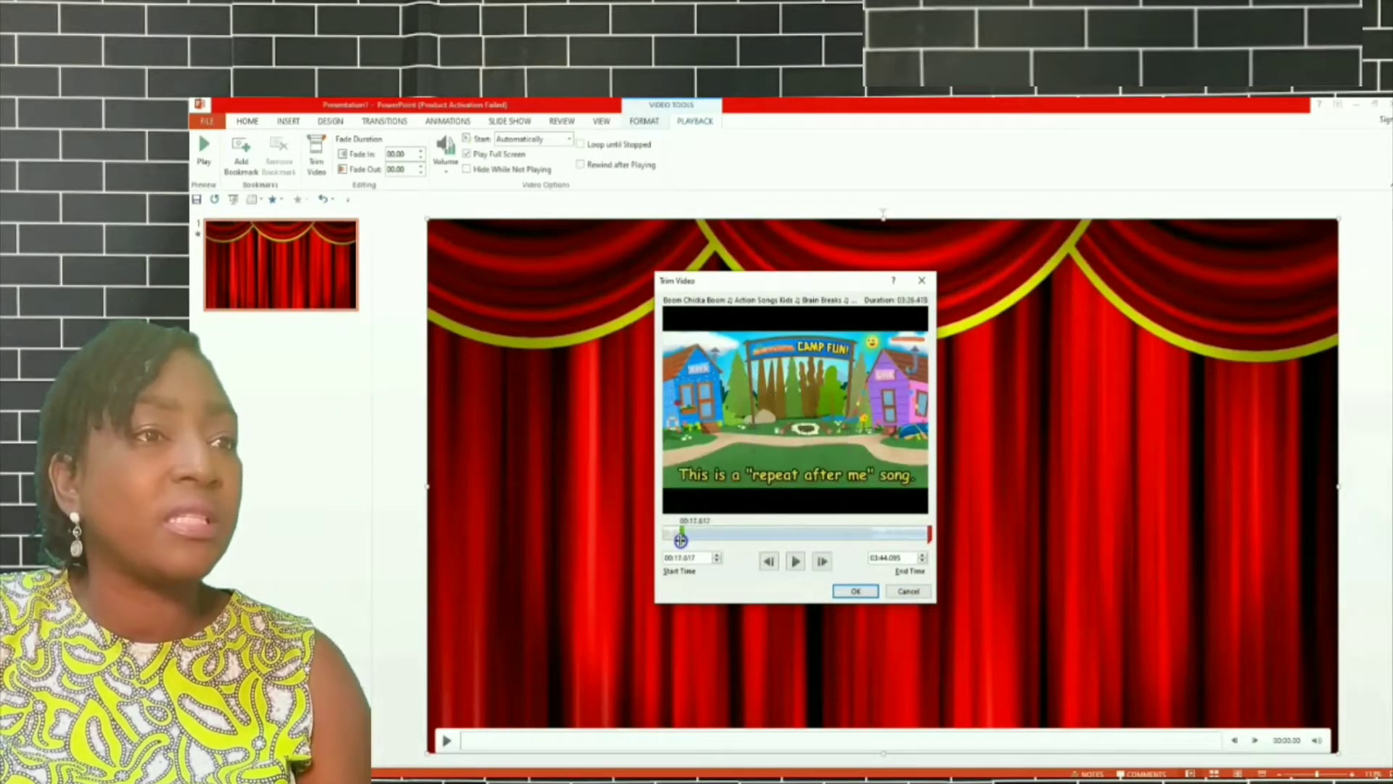
left_click(881, 553)
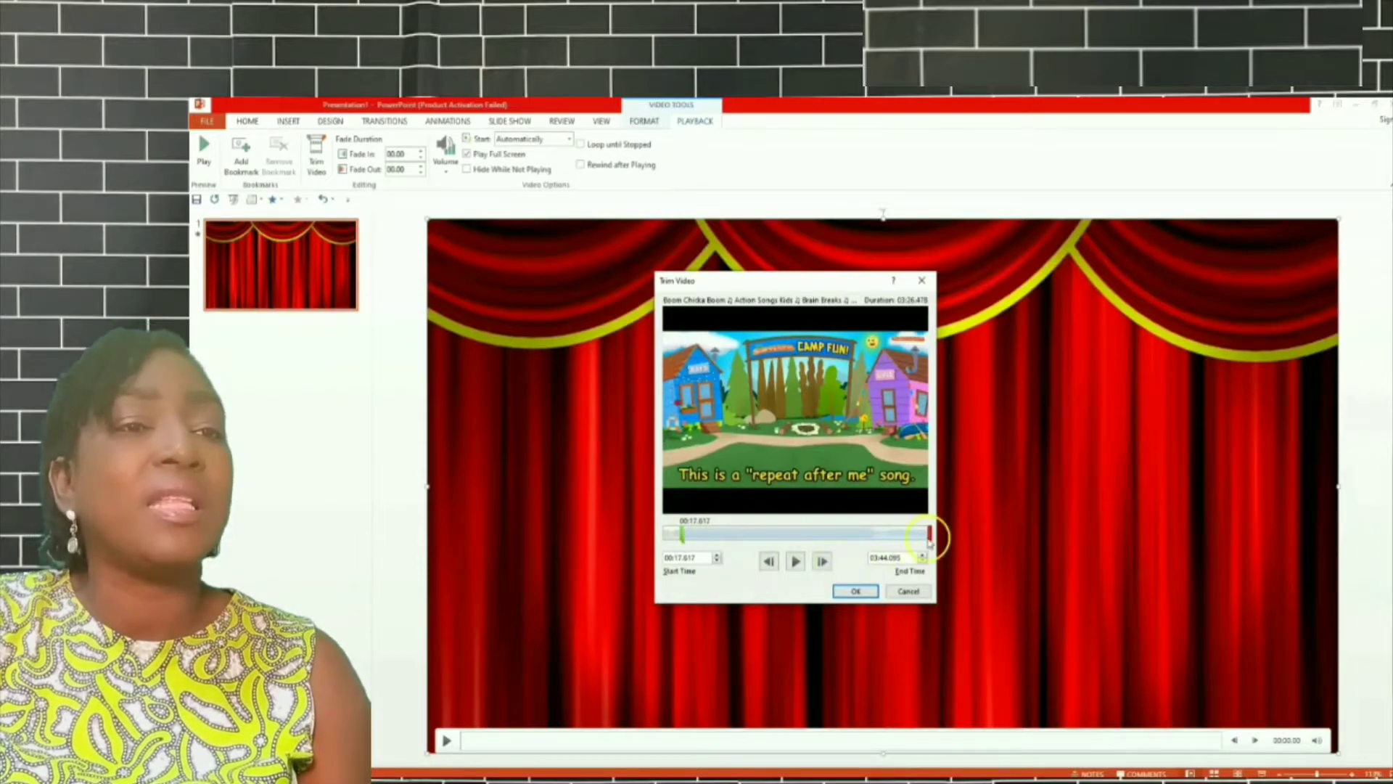
left_click(928, 535)
left_click_drag(924, 536, 804, 535)
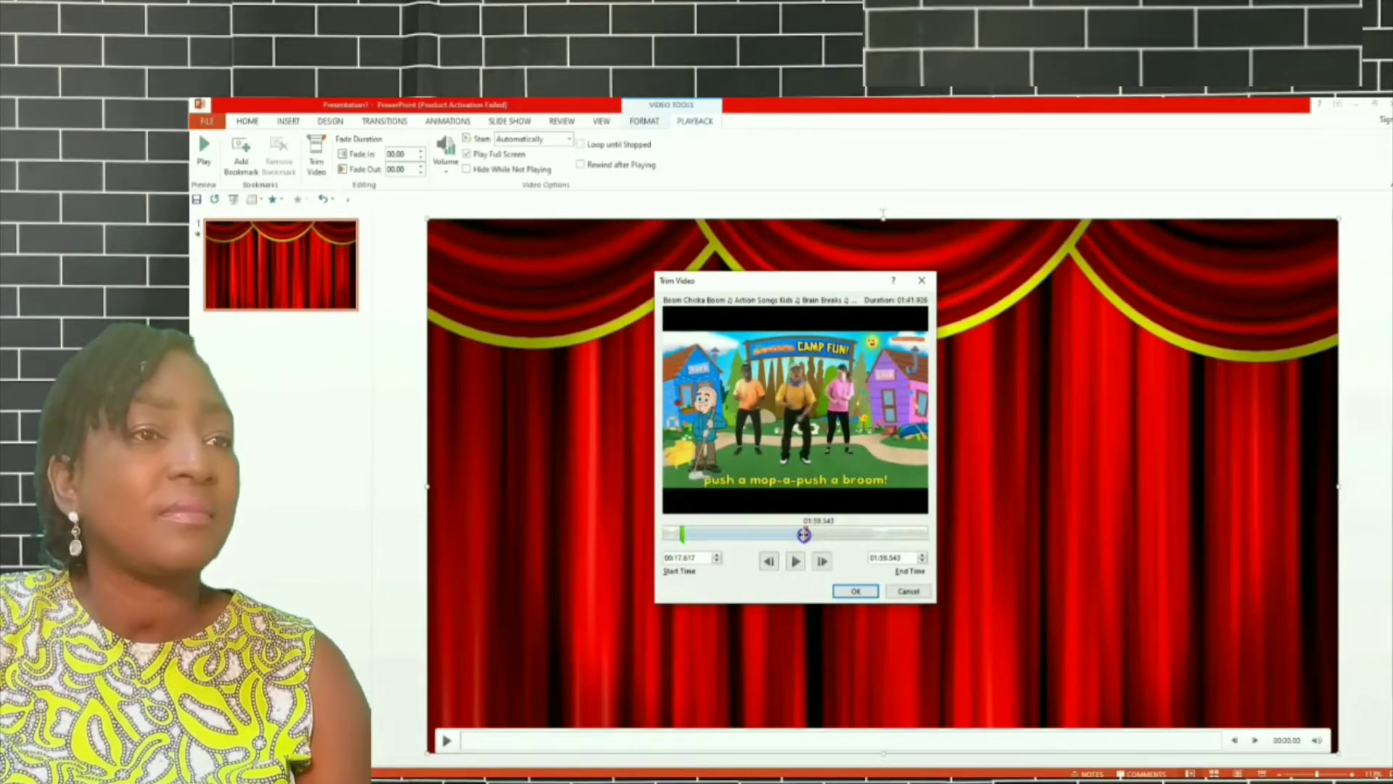
left_click(799, 563)
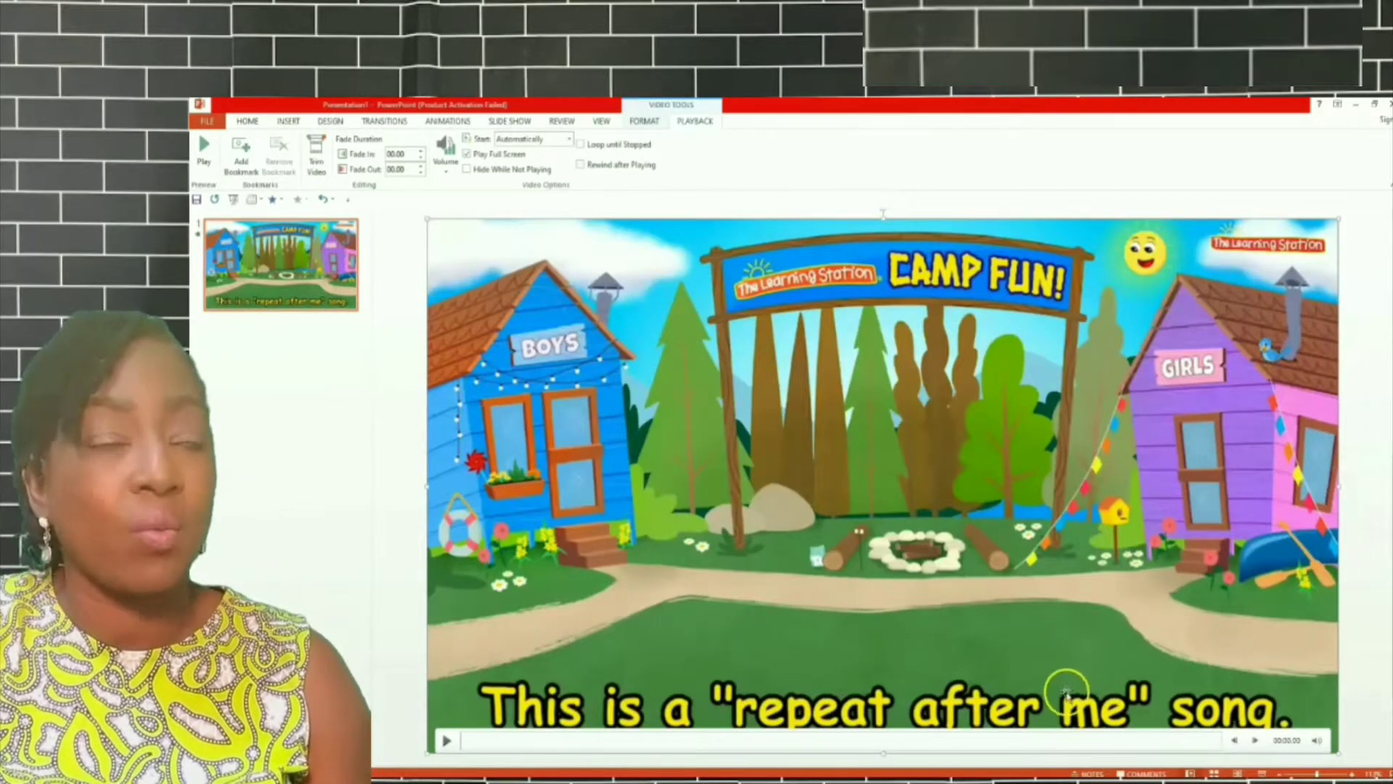
Add a blank second slide and insert the video "A beautiful day" from the Rhymes folder on the computer.
left_click(259, 199)
left_click(280, 371)
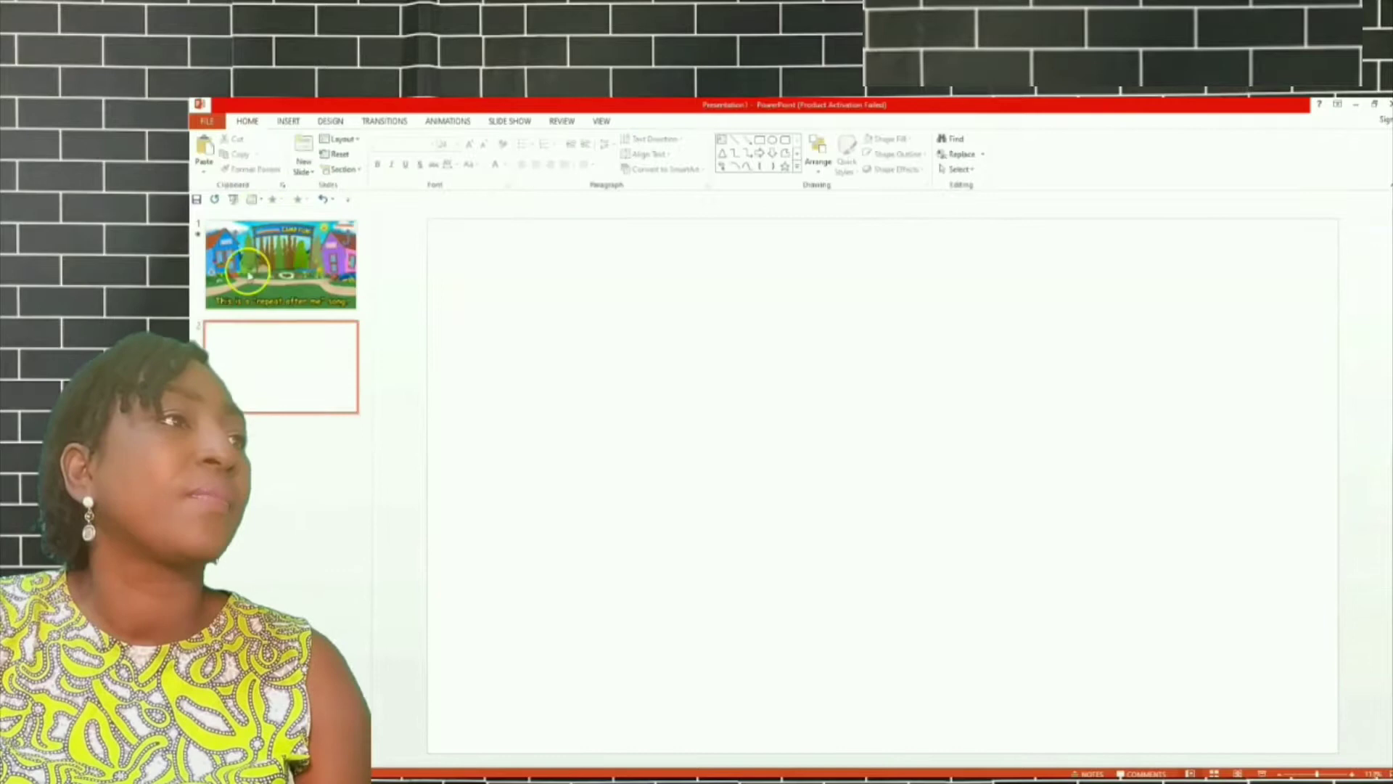
left_click(283, 128)
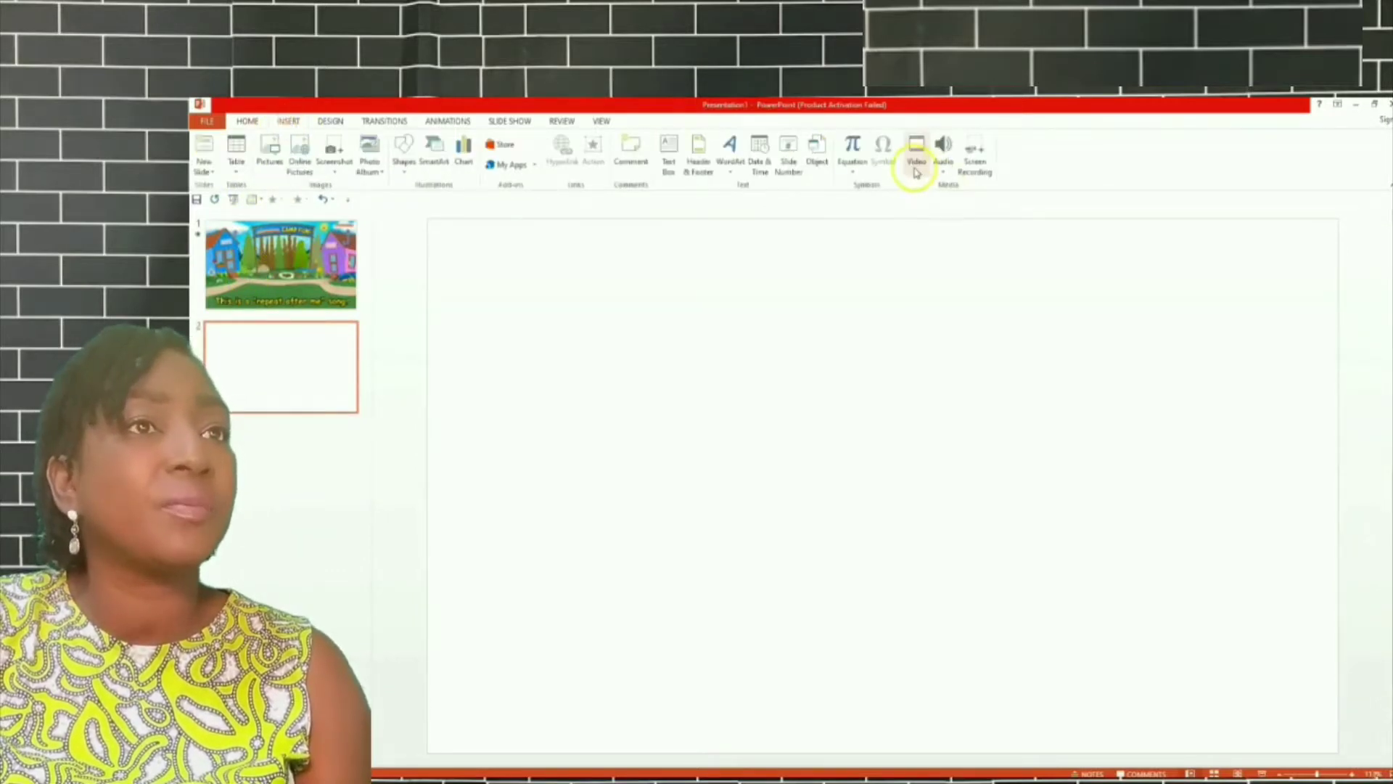
left_click(918, 173)
left_click(938, 201)
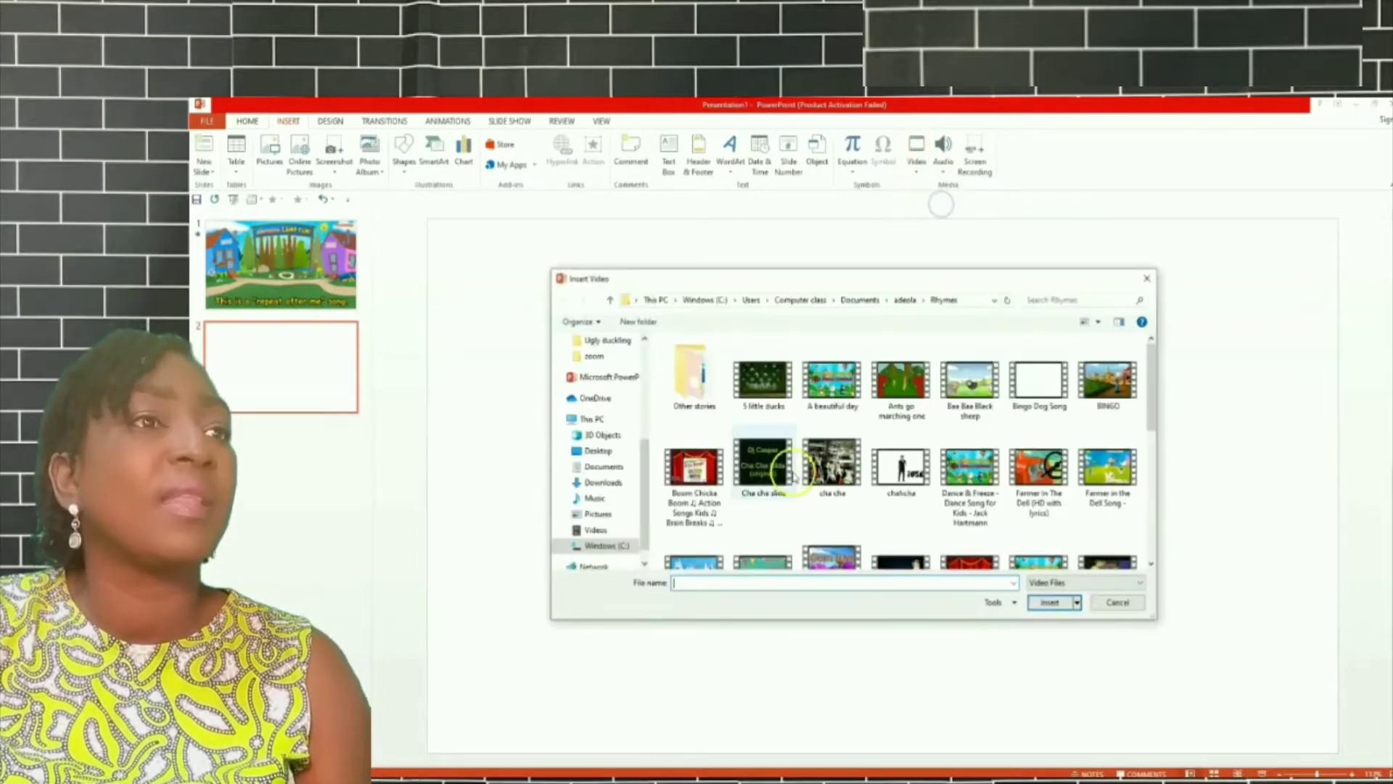
double_click(834, 383)
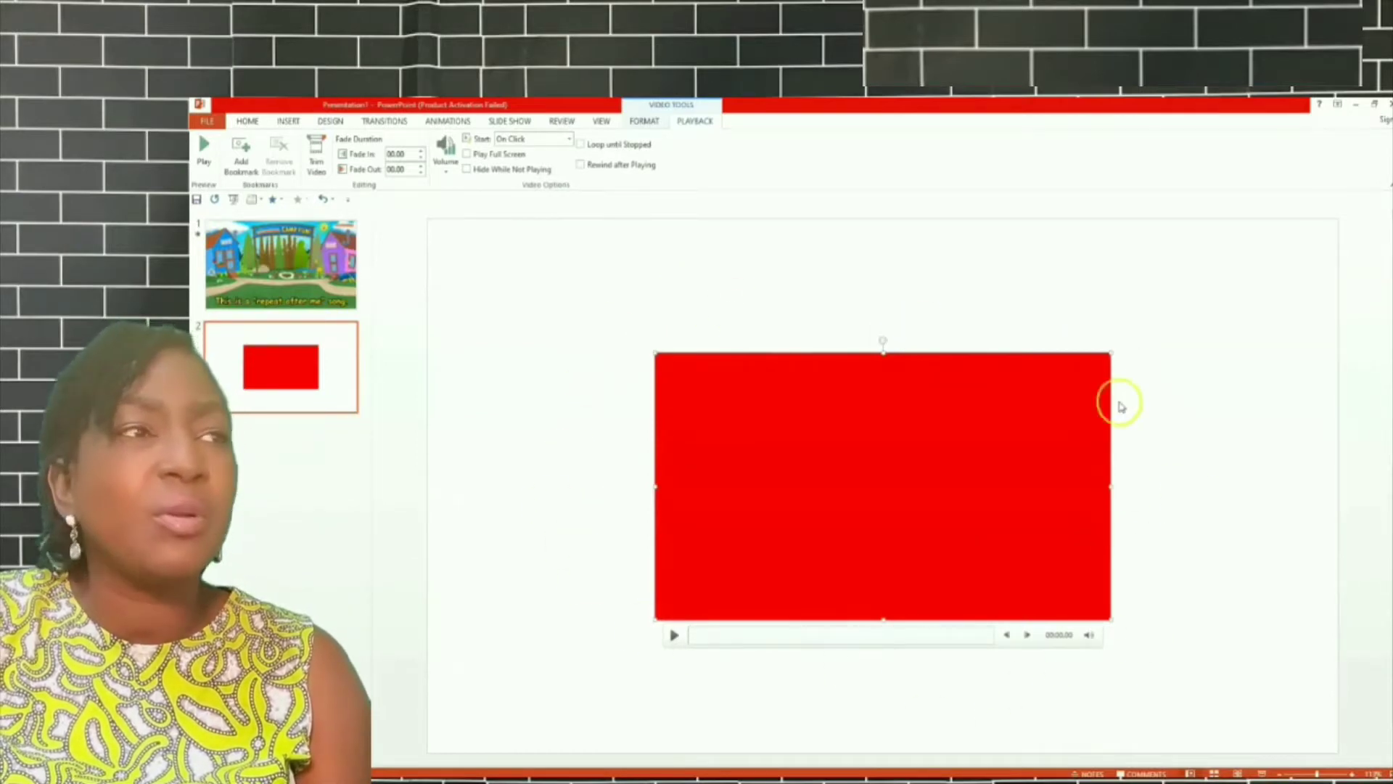
Set the second slide's video to start automatically and play full screen.
left_click(570, 139)
left_click(520, 154)
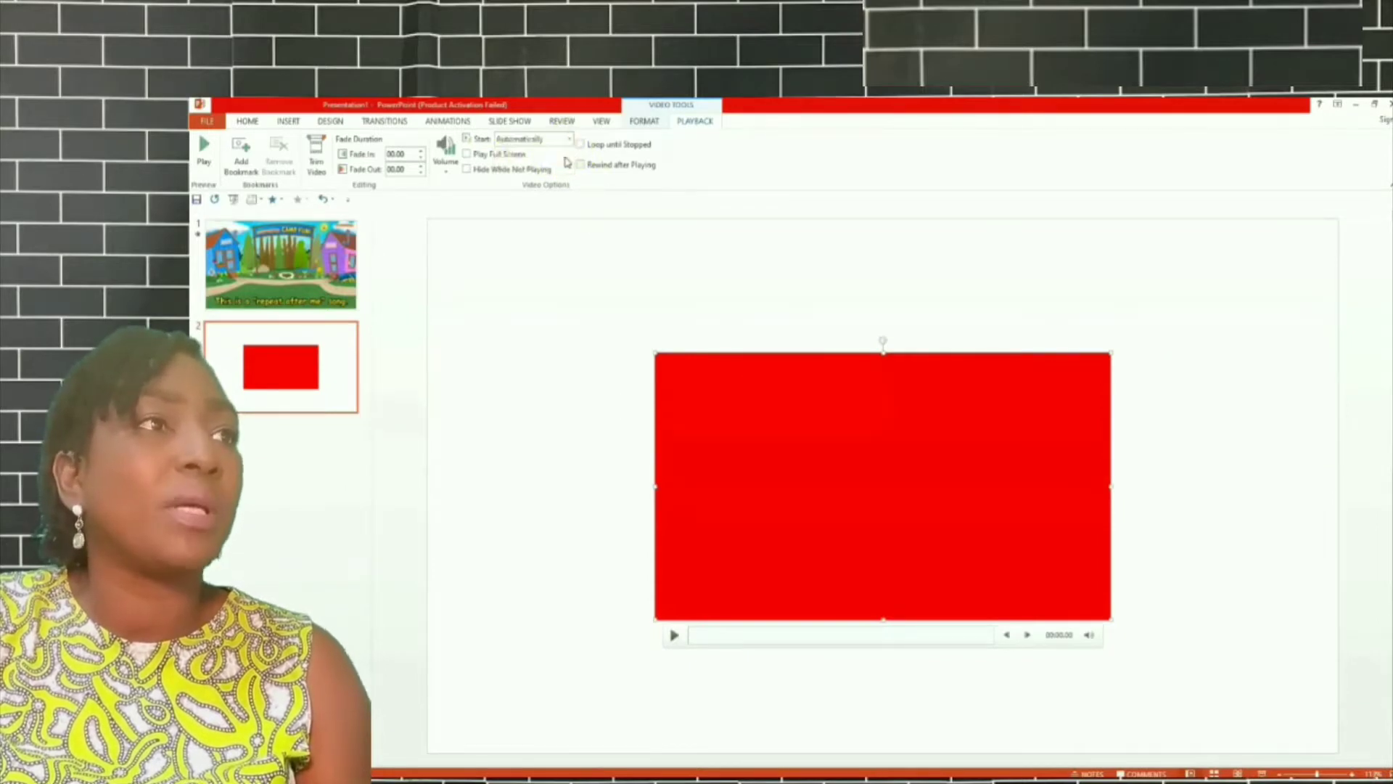
left_click(466, 154)
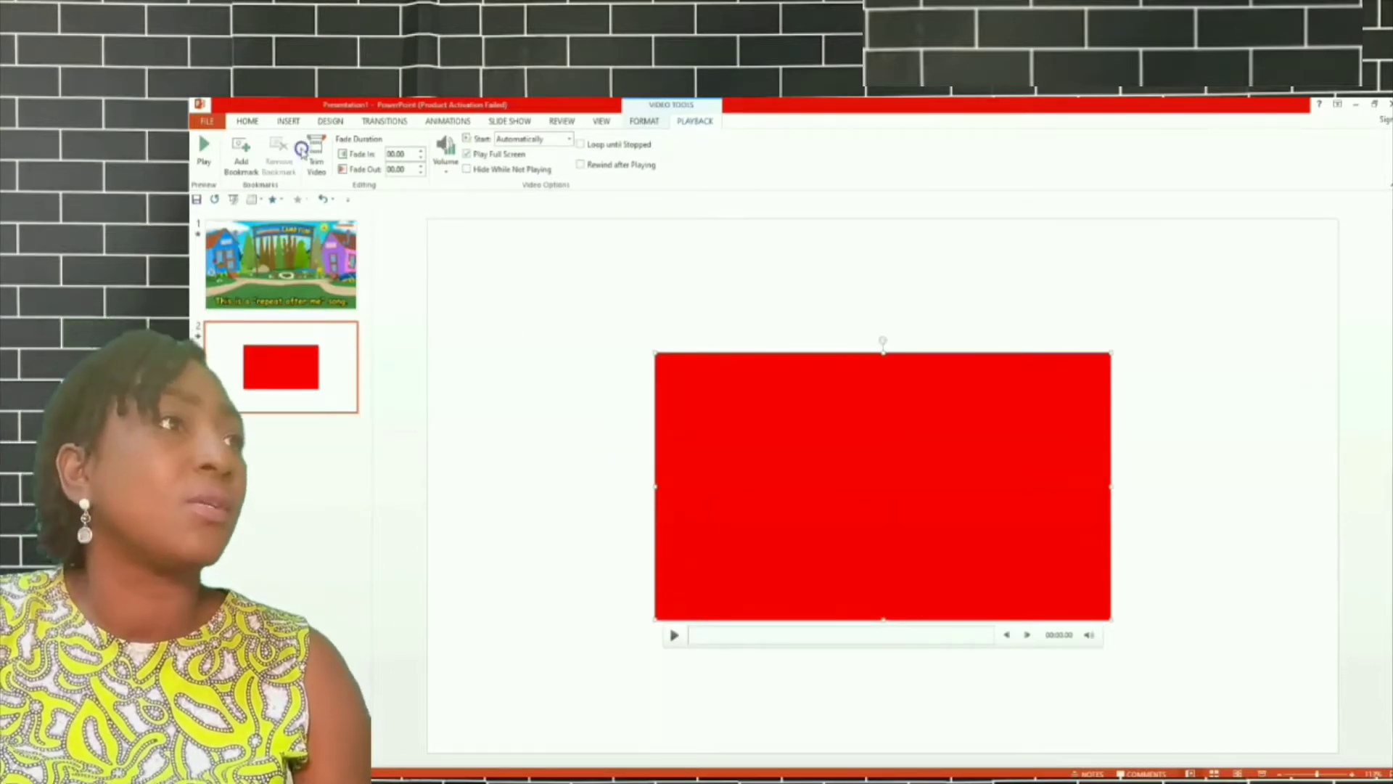
Trim the "A beautiful day" video to start at 00:10.171 and end at 02:12.203.
left_click(317, 152)
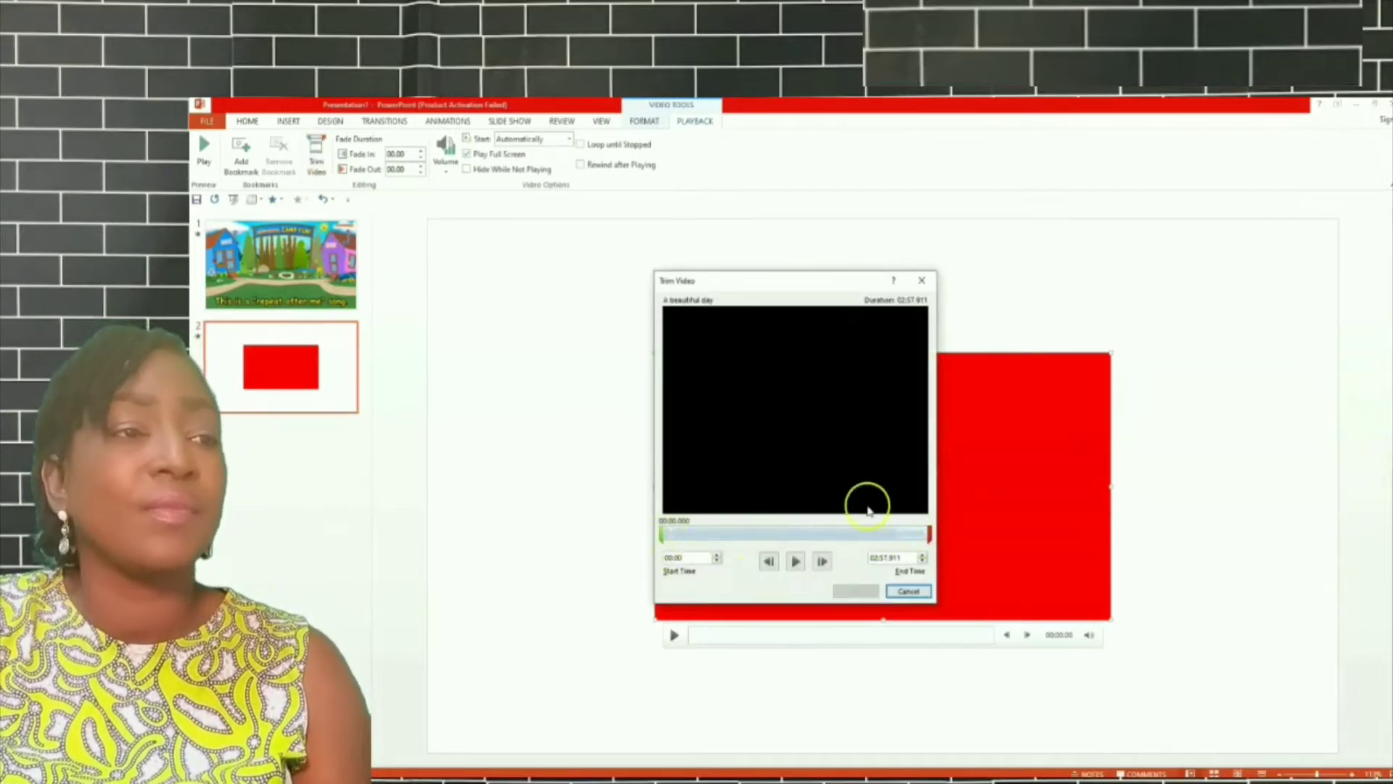
left_click_drag(659, 537, 674, 535)
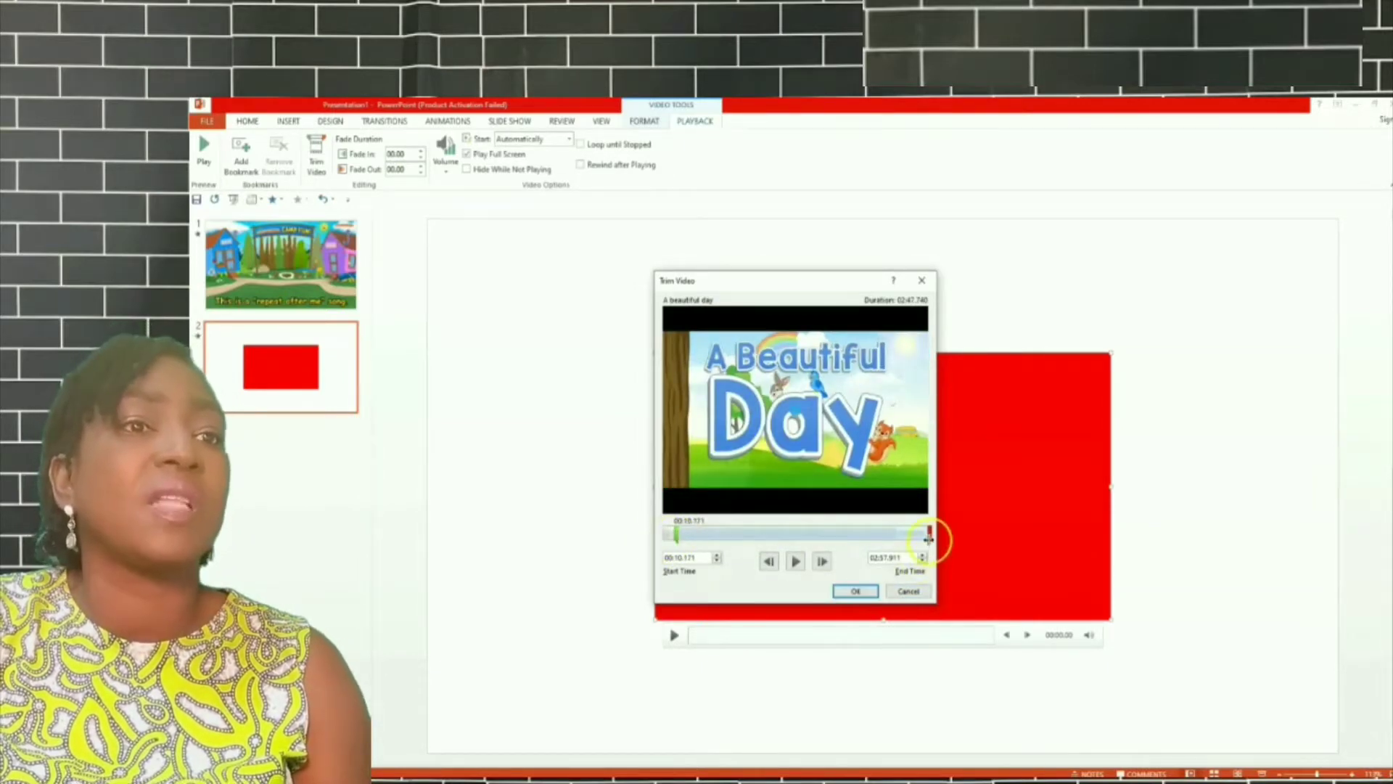
left_click_drag(929, 536, 861, 533)
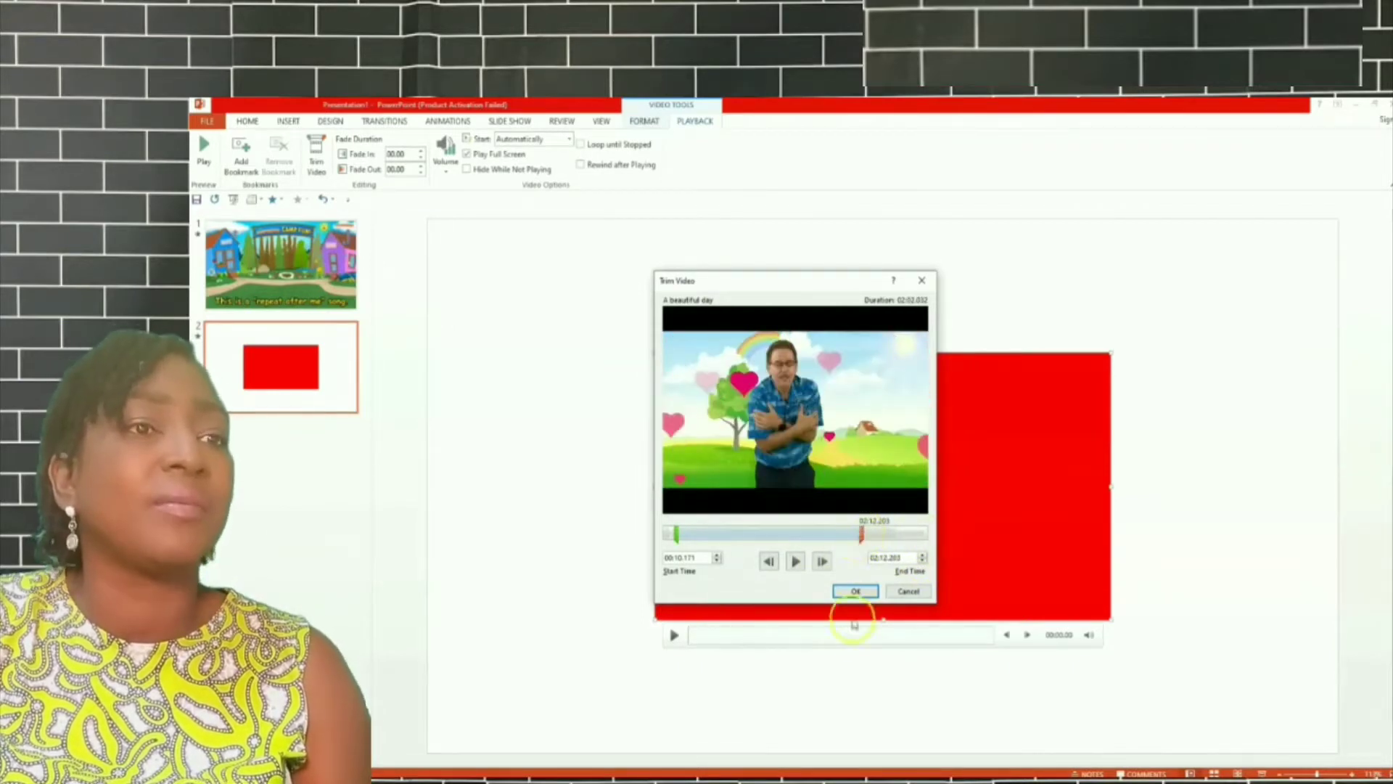
left_click(856, 592)
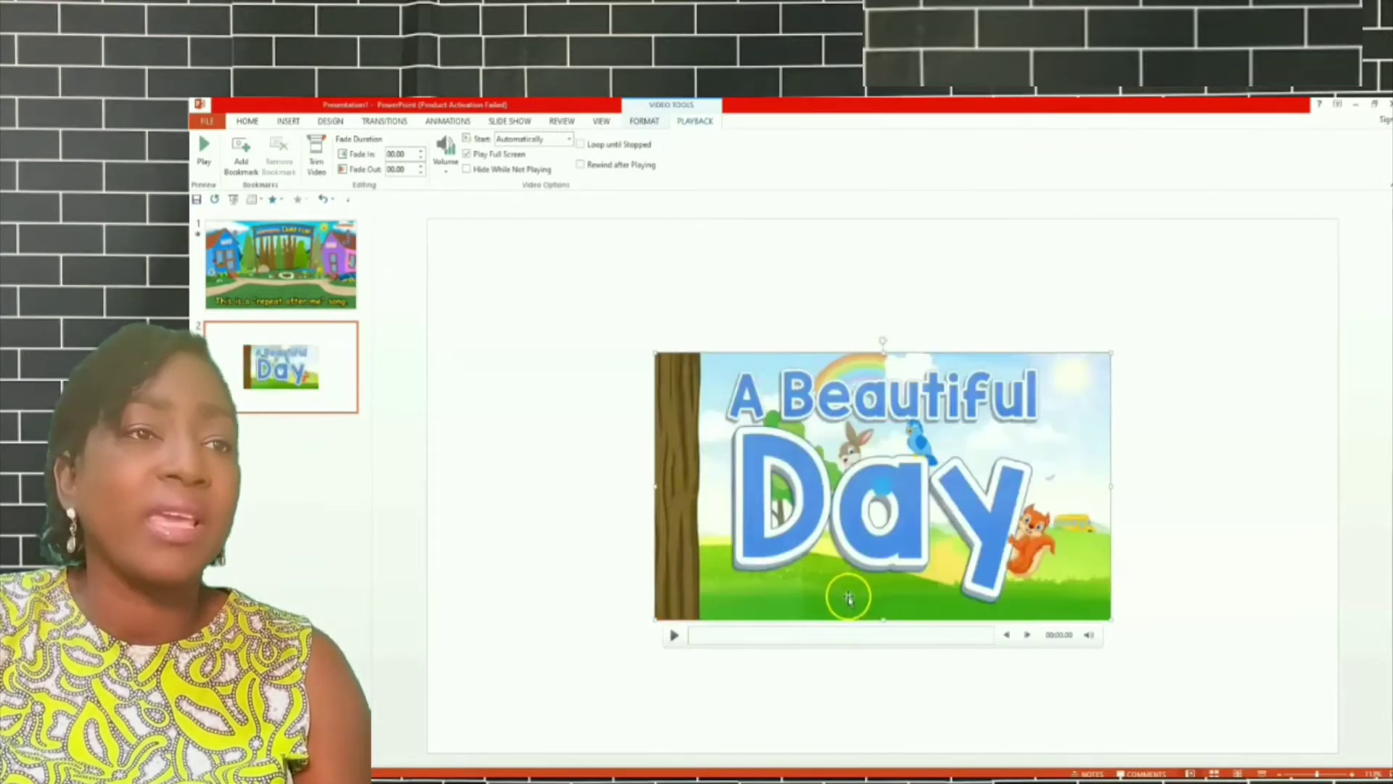
Add a blank third slide and insert the video "5 Short Stories for Kids with moral - Infobells" from the Other stories folder.
left_click(258, 199)
left_click(276, 370)
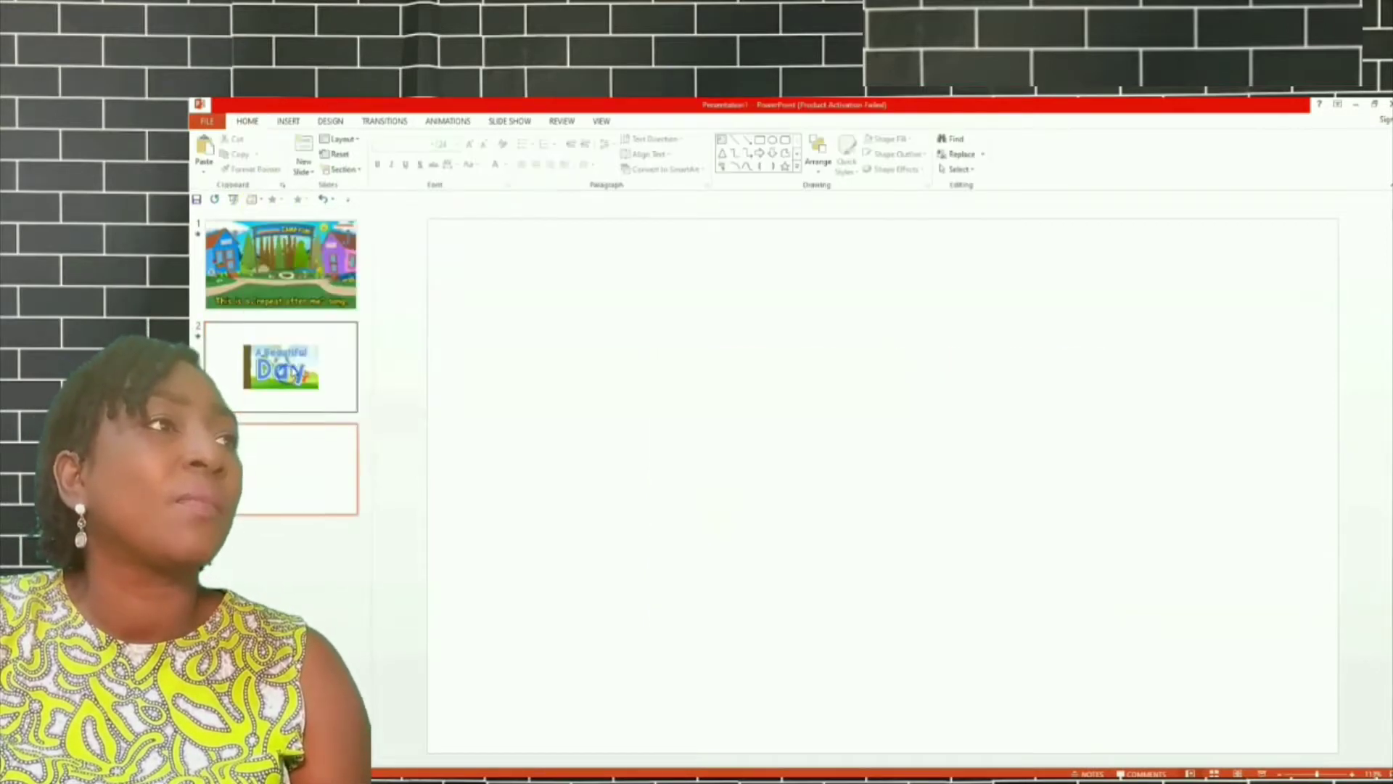
left_click(286, 122)
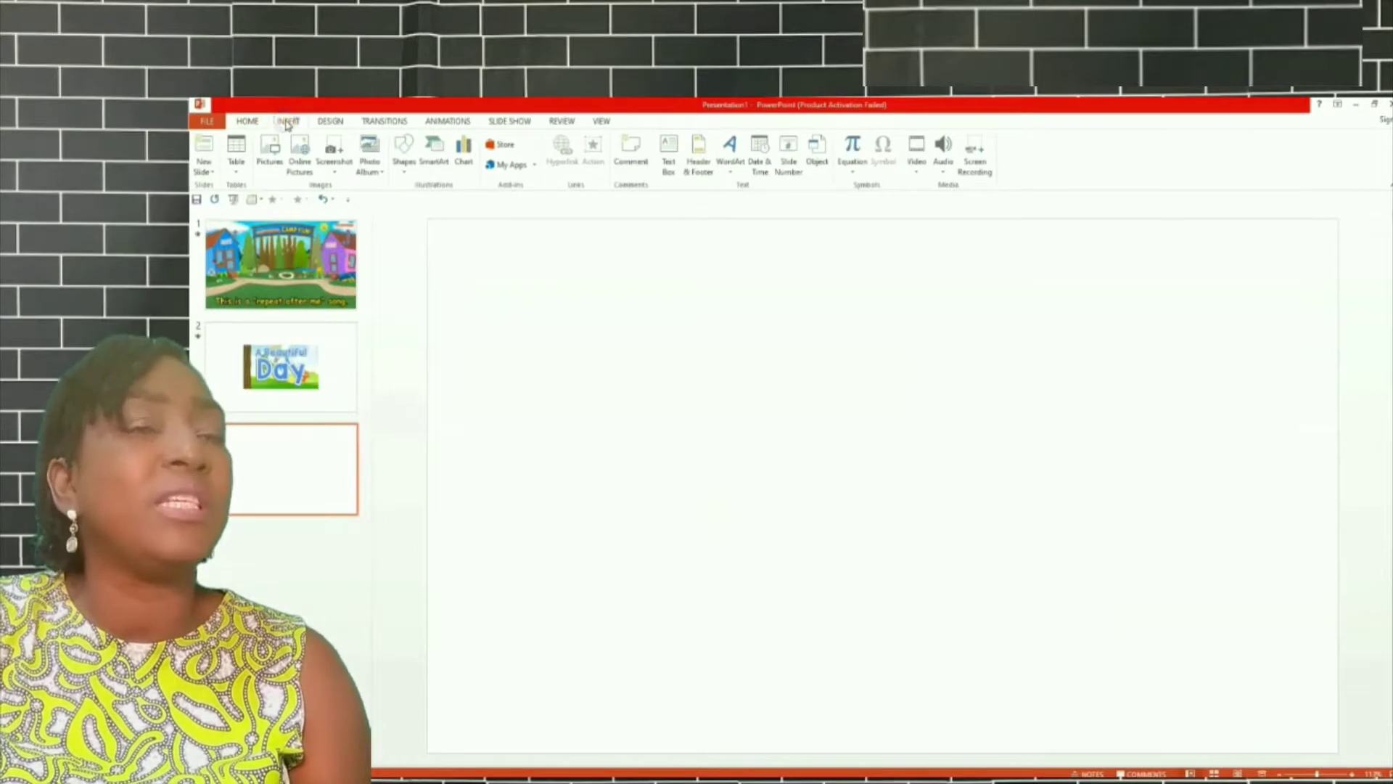
left_click(915, 171)
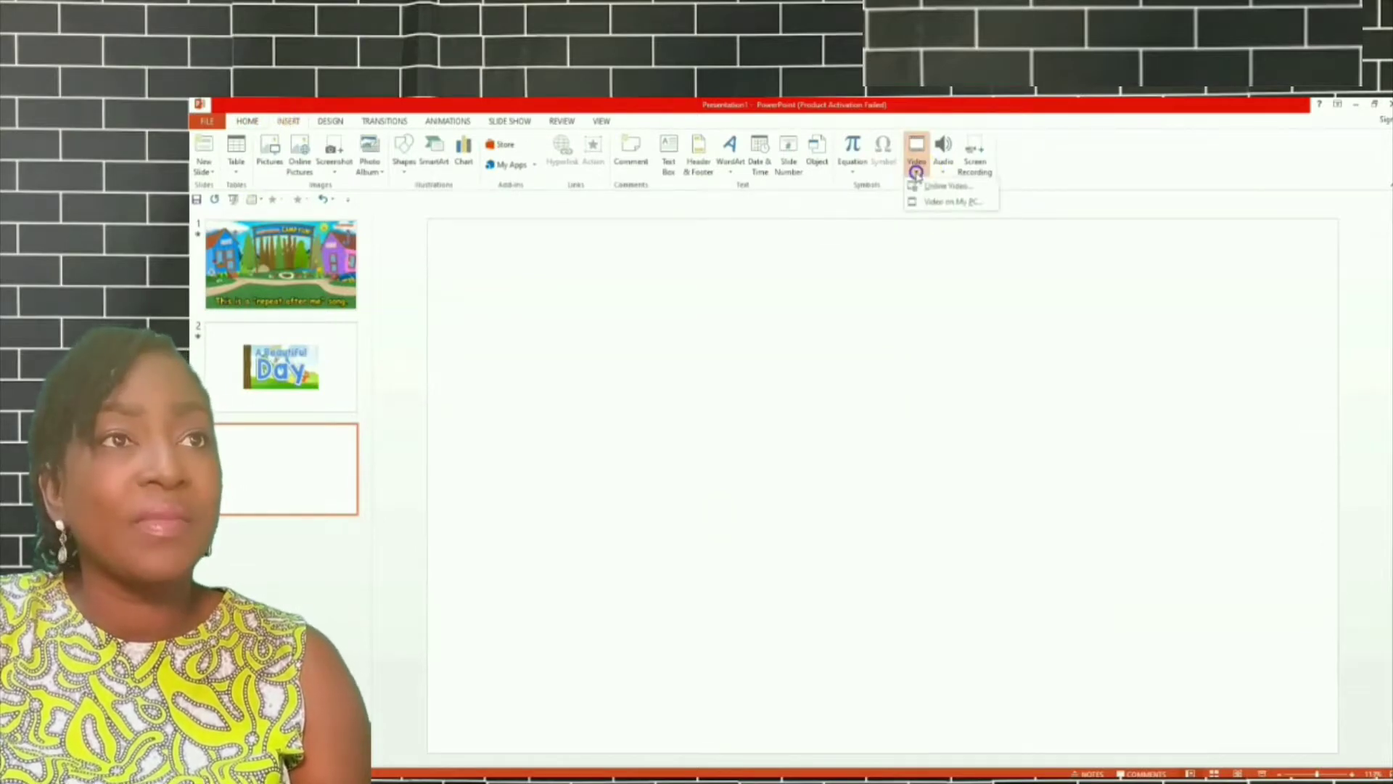
left_click(935, 202)
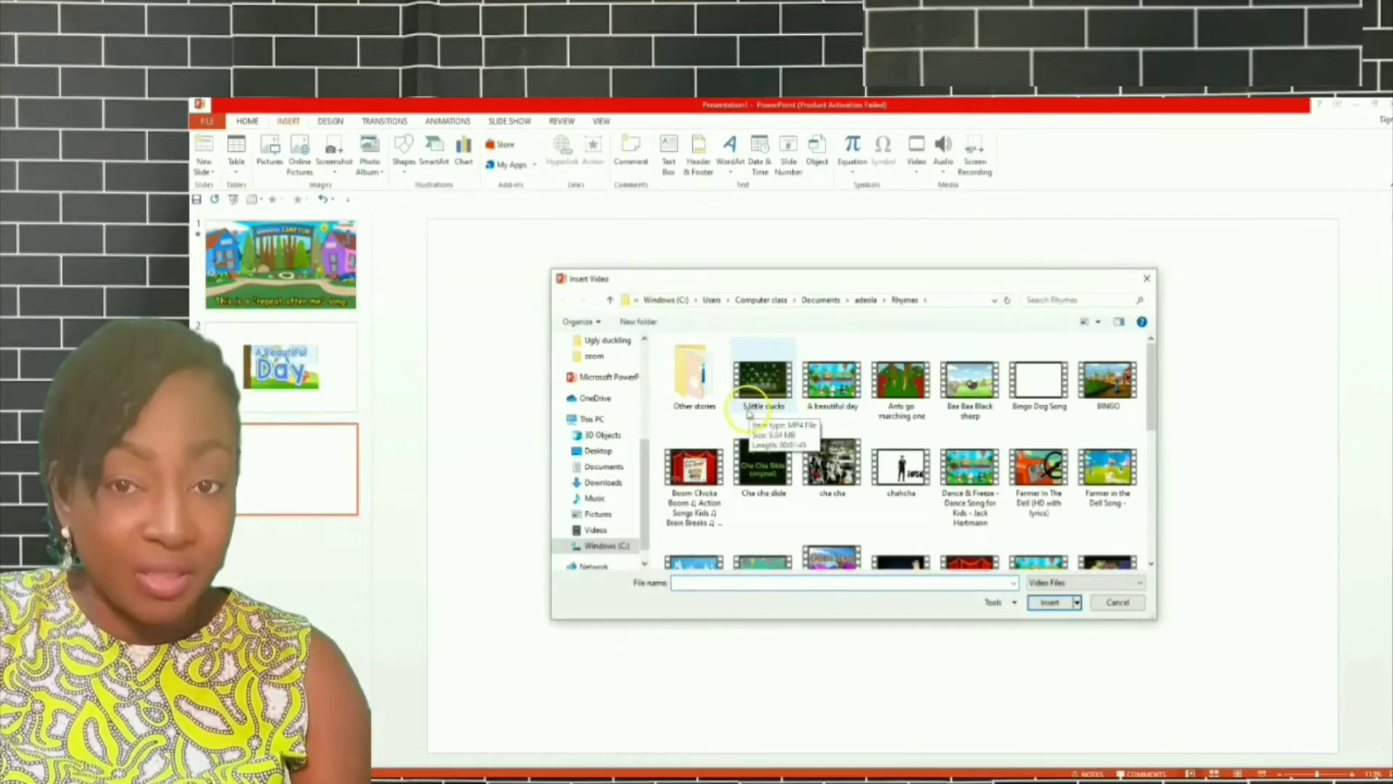
left_click(702, 379)
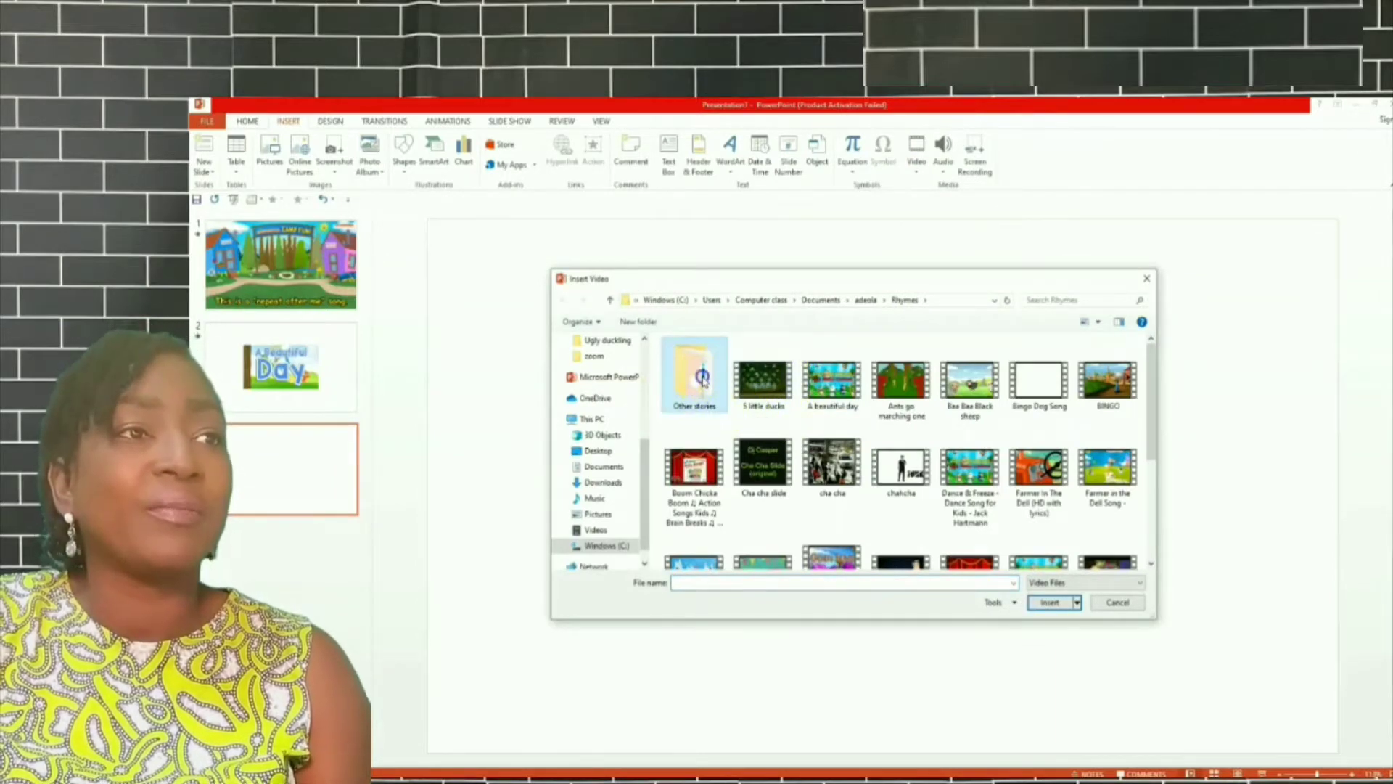
double_click(703, 379)
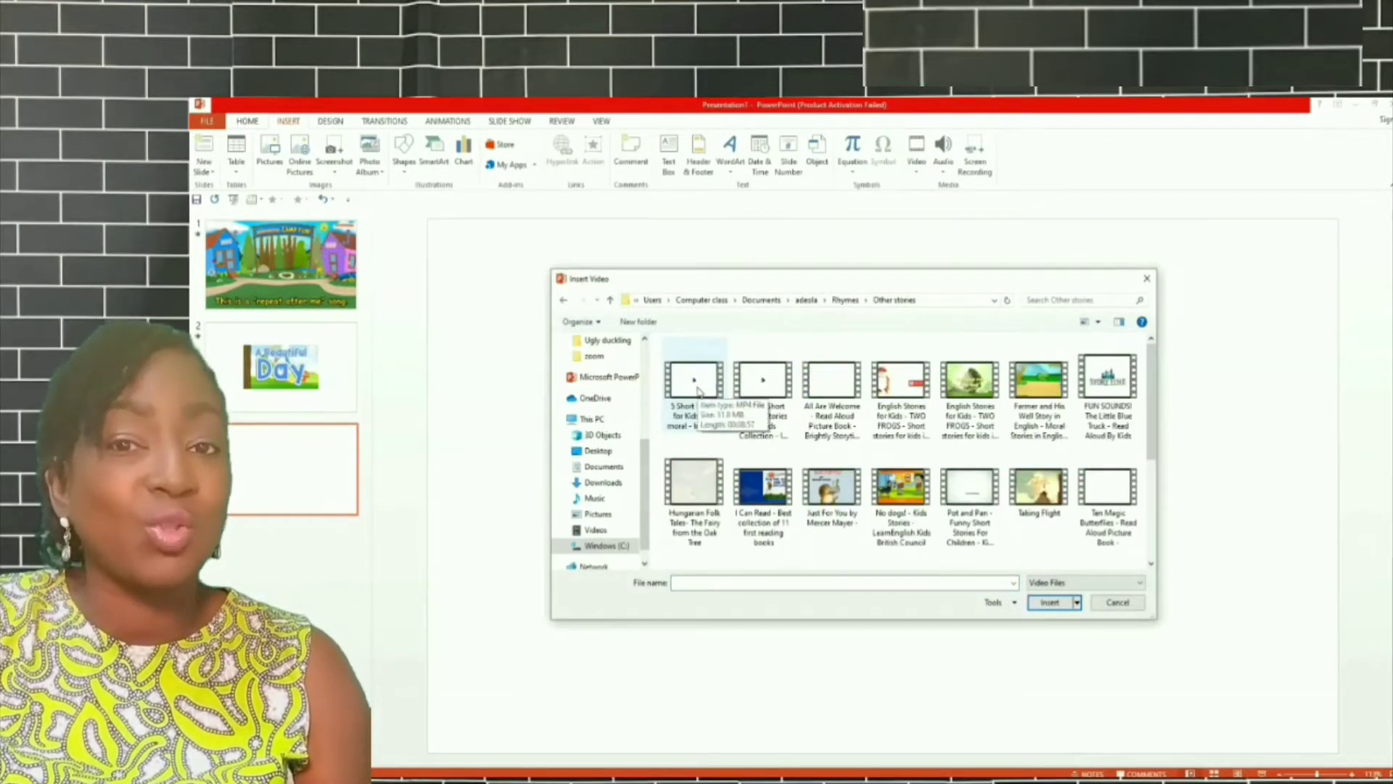
left_click(699, 391)
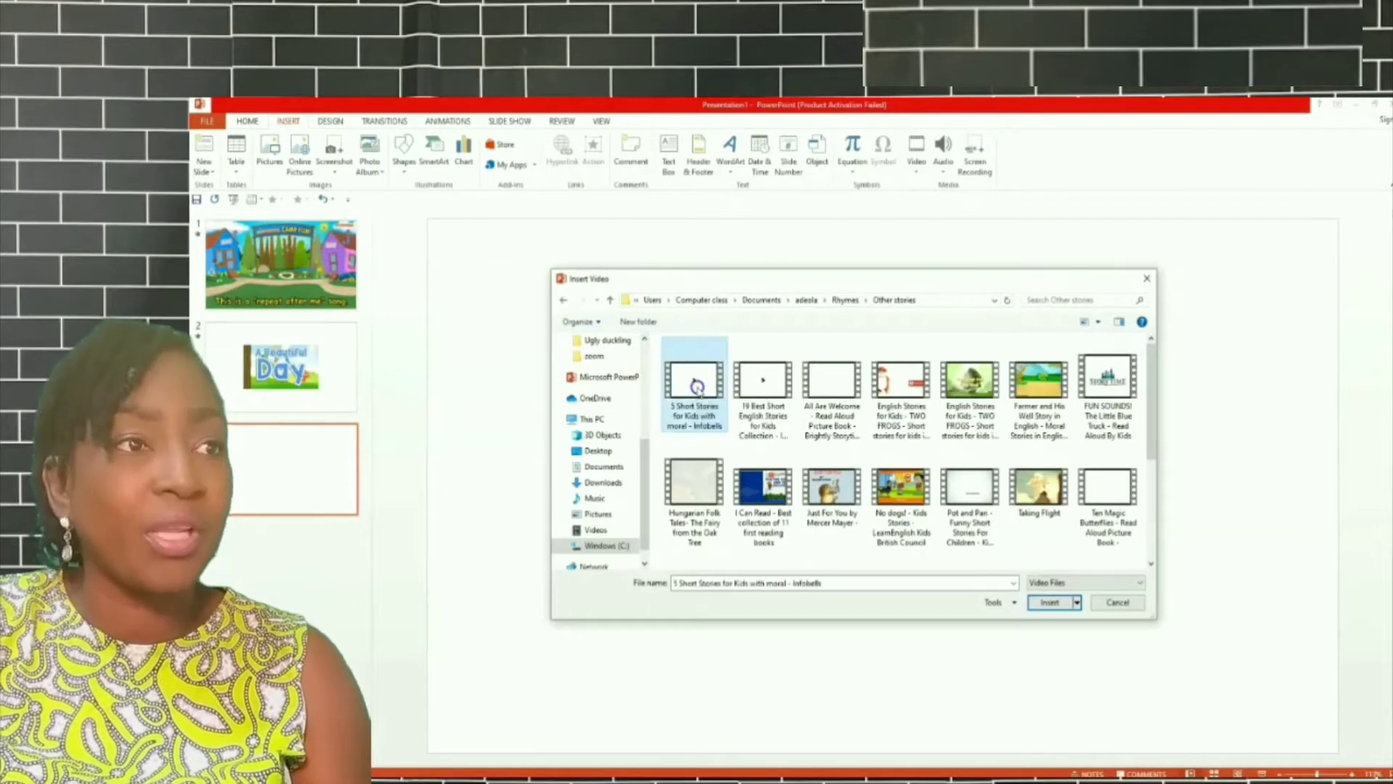
left_click(1045, 602)
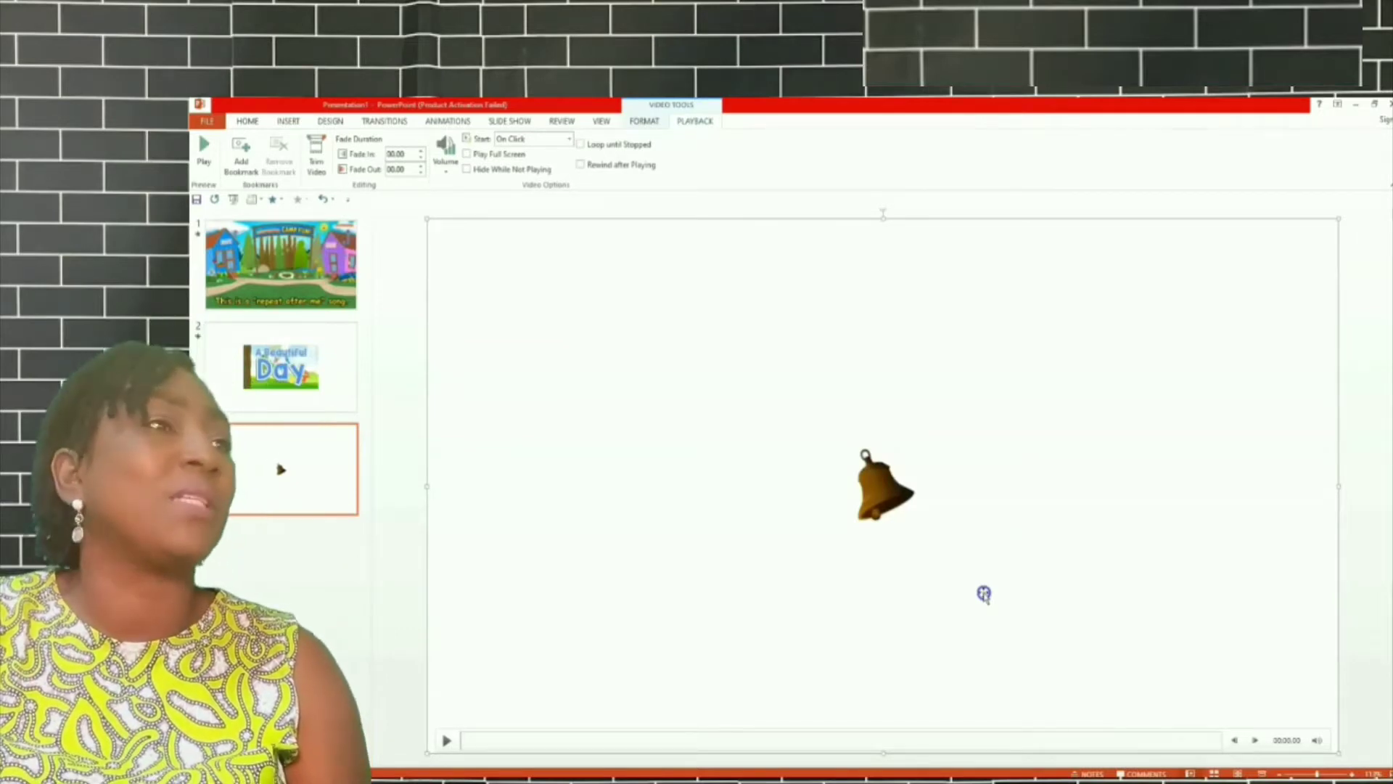
Set the short stories video on the third slide to start automatically and play full screen.
left_click(570, 139)
left_click(563, 156)
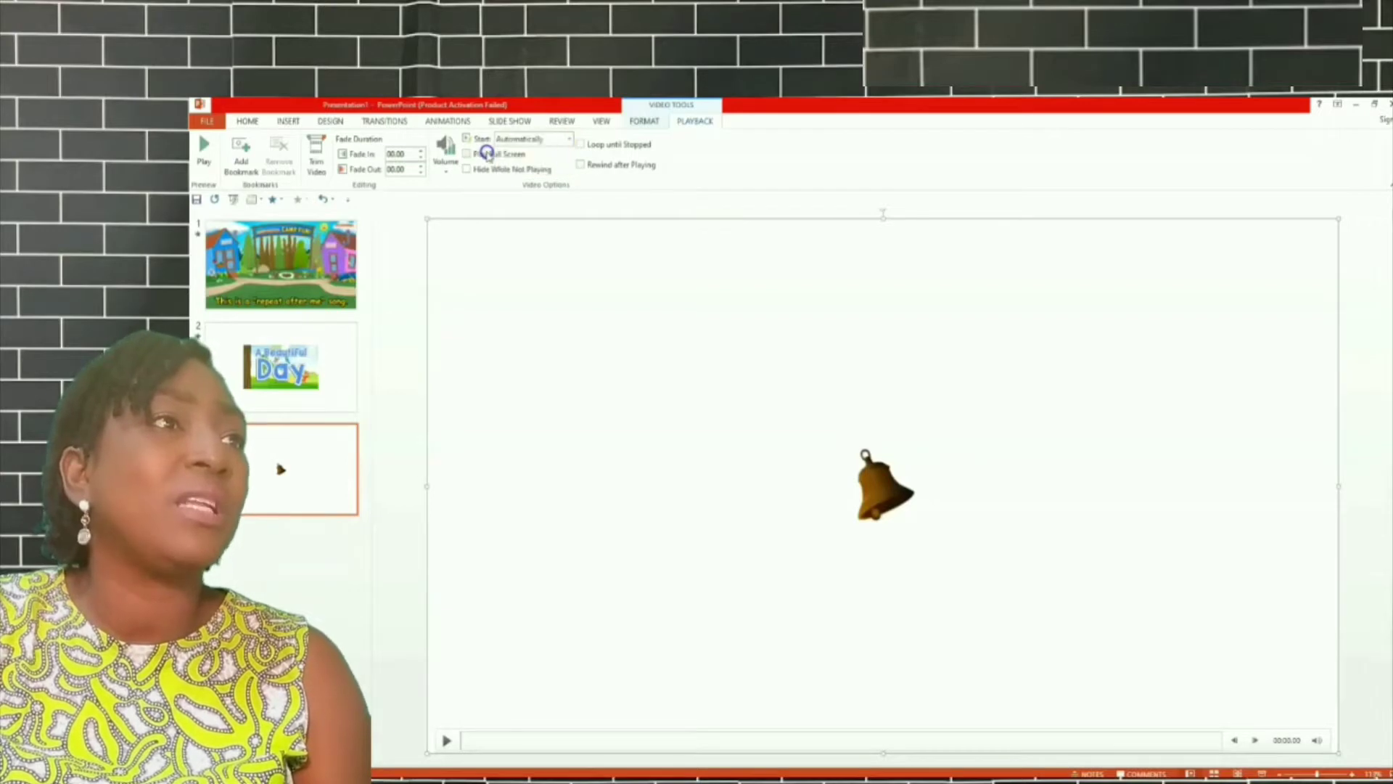
left_click(465, 154)
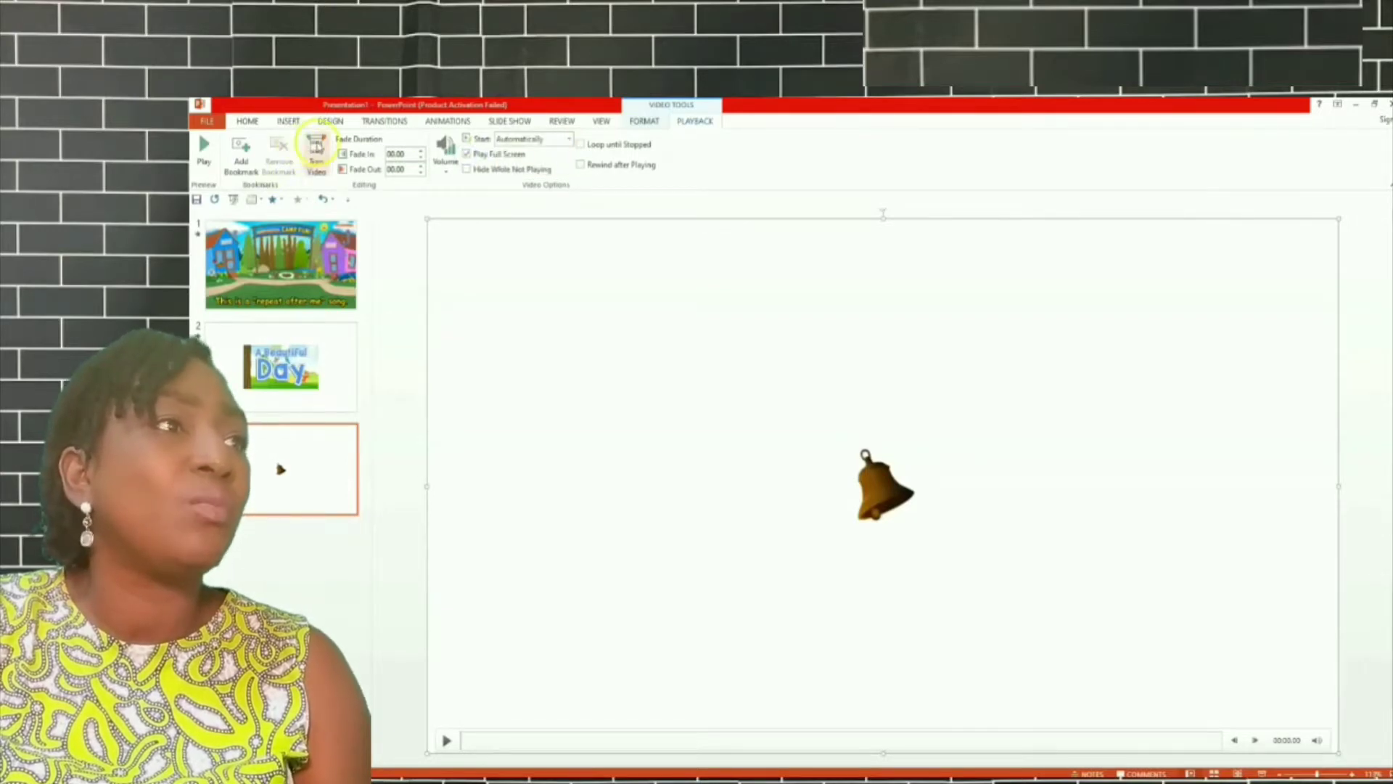
Trim the short stories video to the Fox and the Cock story, starting at 01:41.114 and ending at about 03:09.4.
left_click(316, 156)
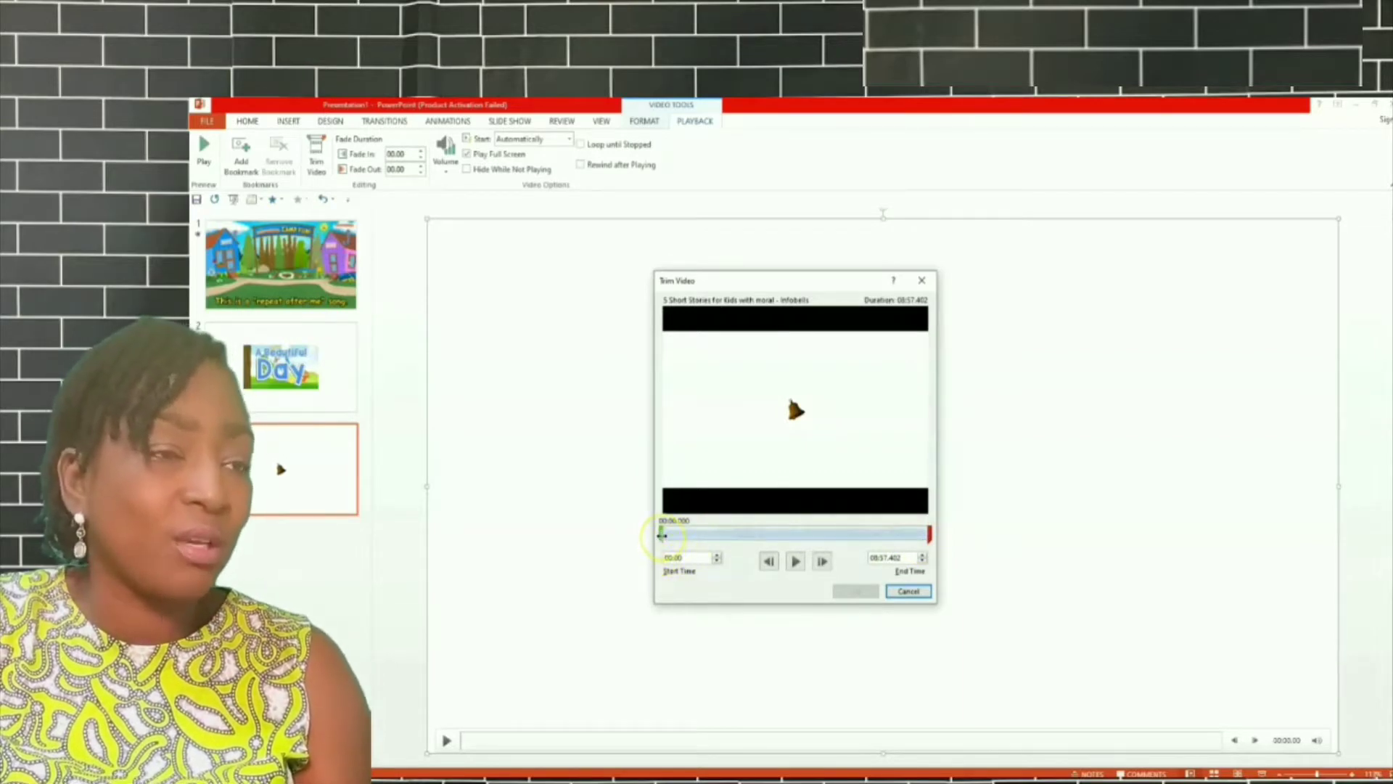
left_click_drag(662, 535, 709, 539)
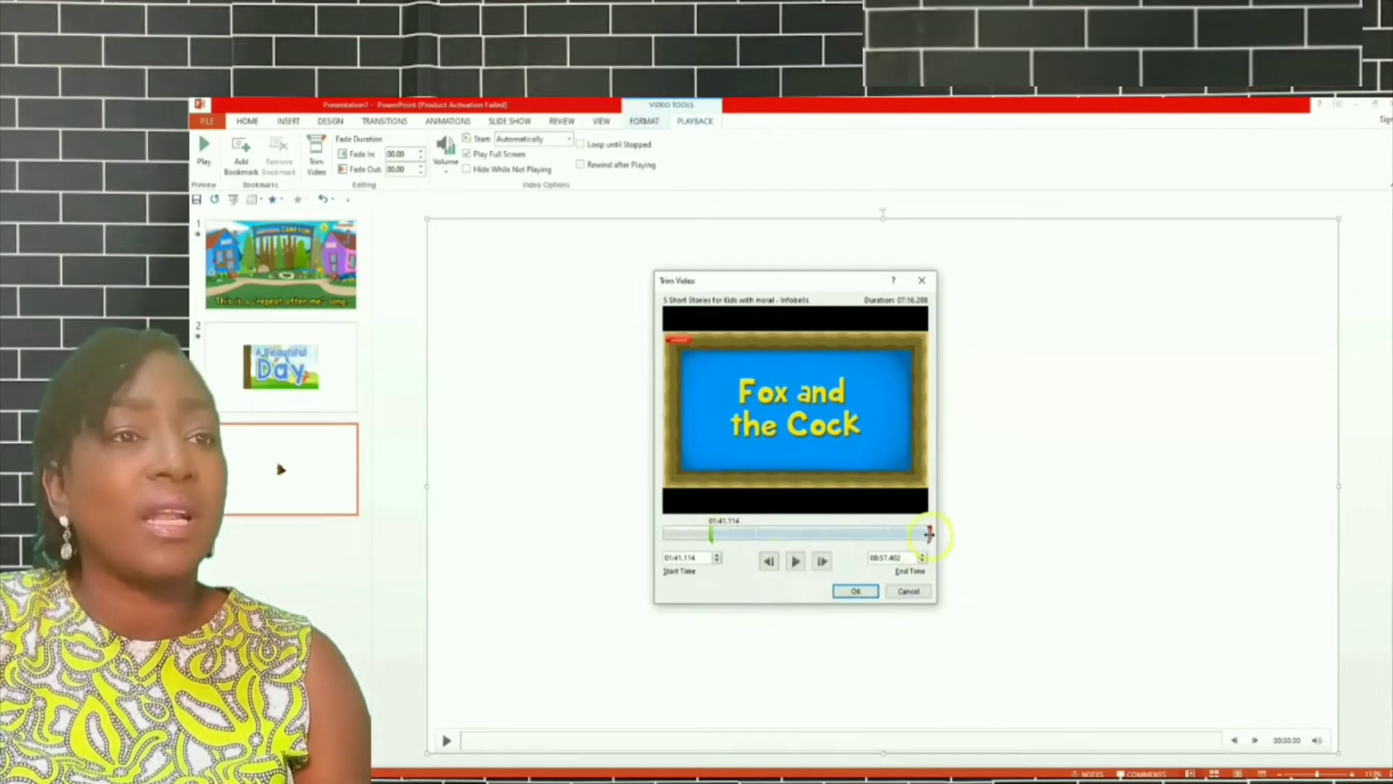
left_click_drag(929, 534, 756, 536)
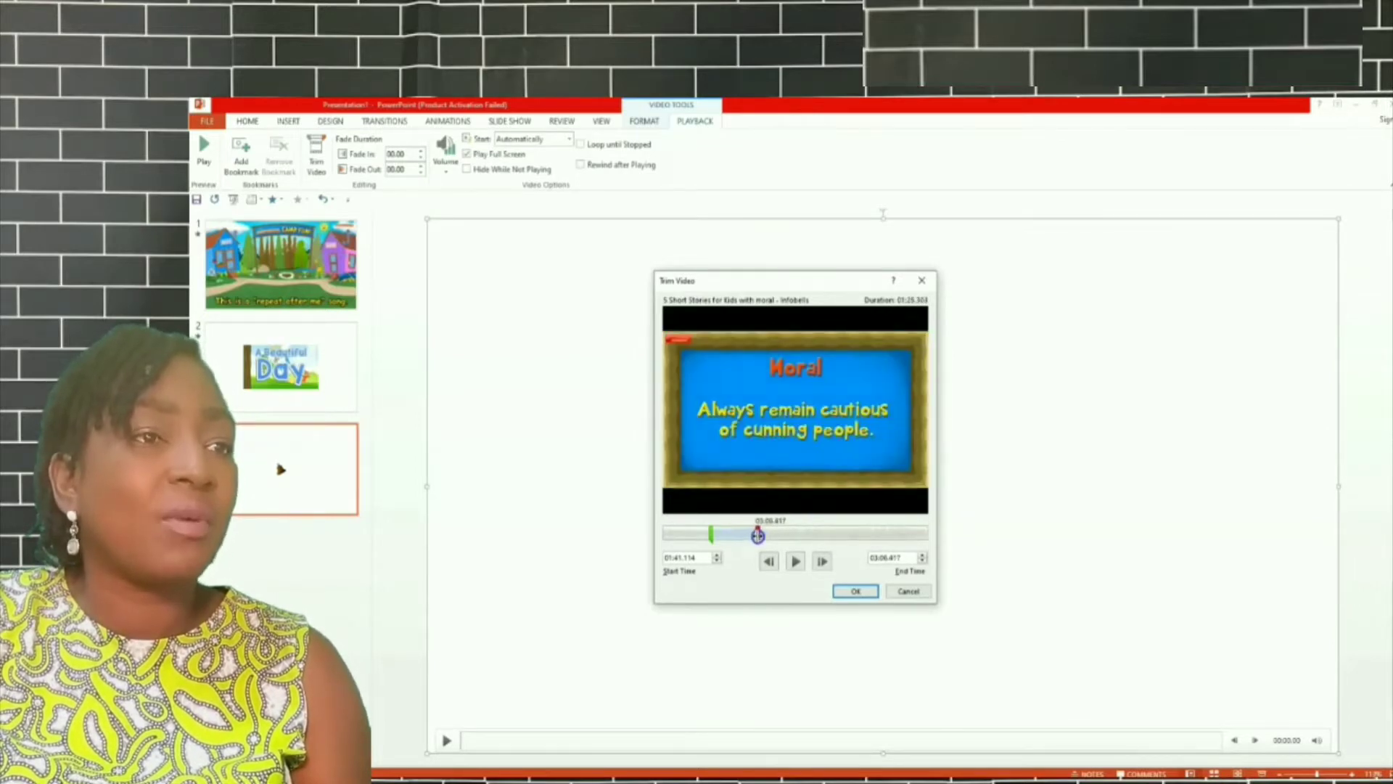
left_click(855, 592)
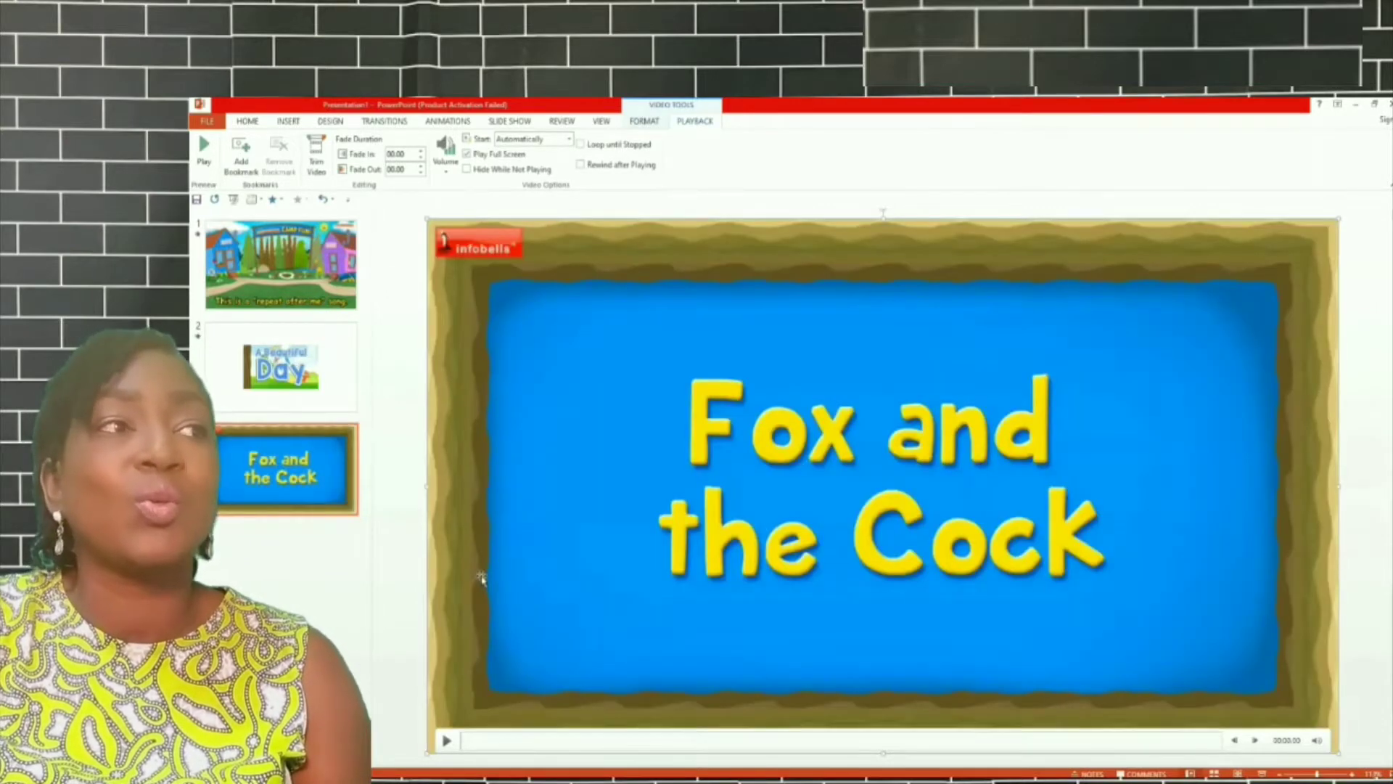
Add a blank fourth slide after the Fox and the Cock slide.
left_click(275, 255)
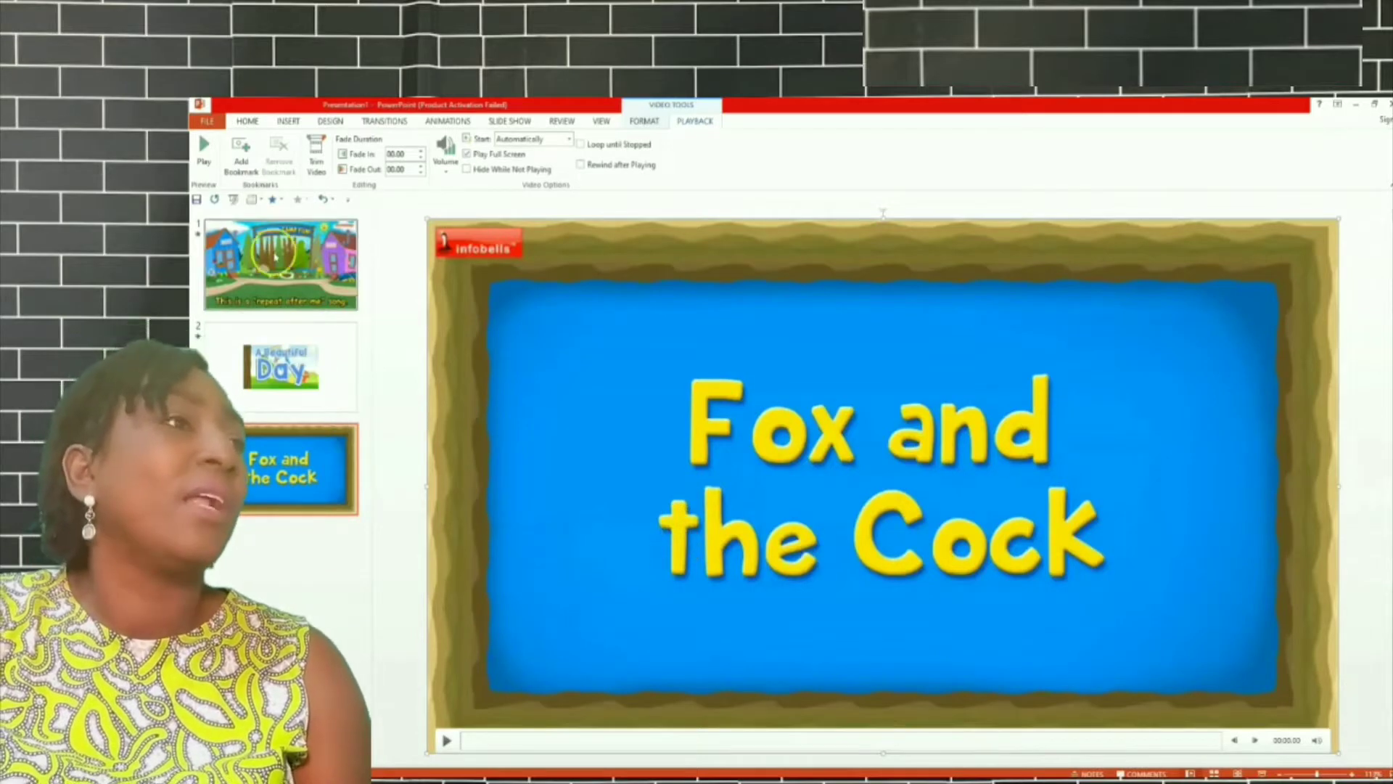
left_click(261, 201)
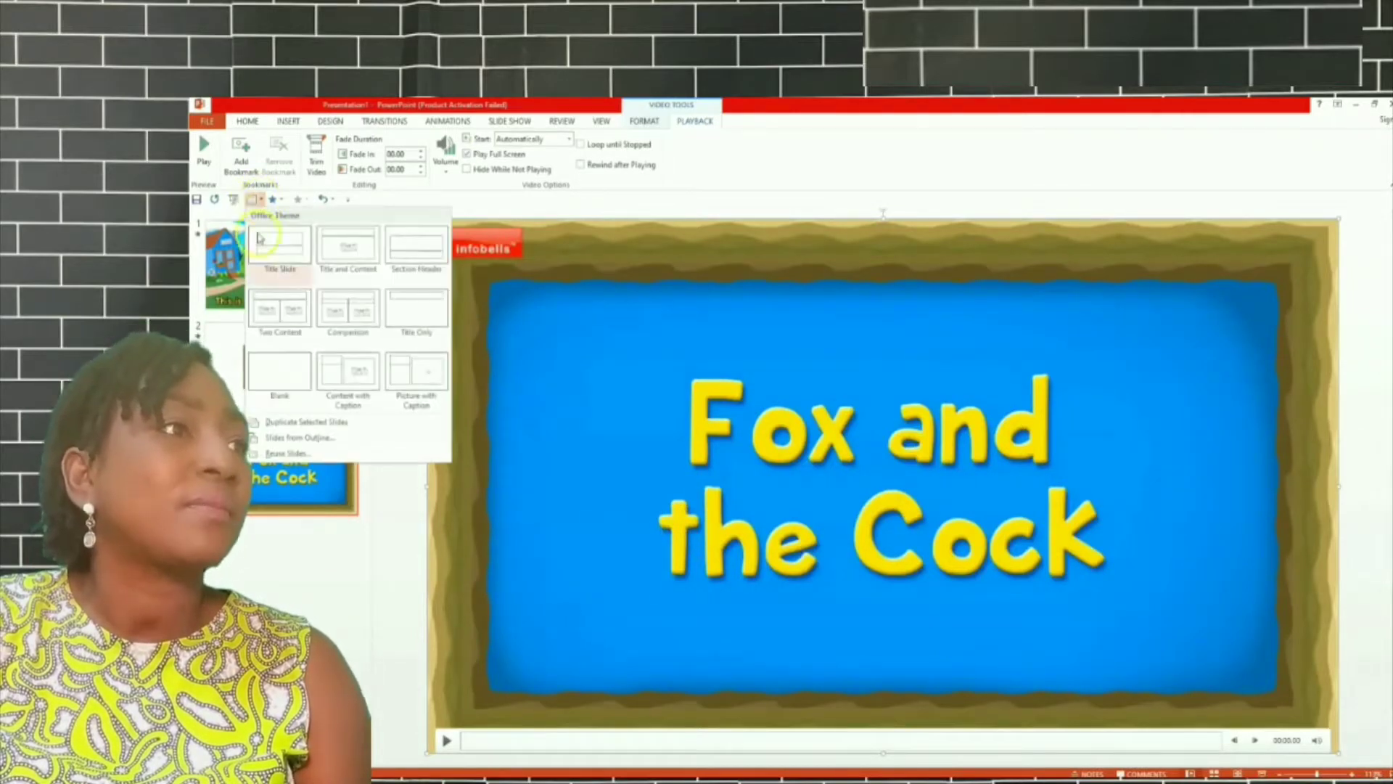
left_click(274, 380)
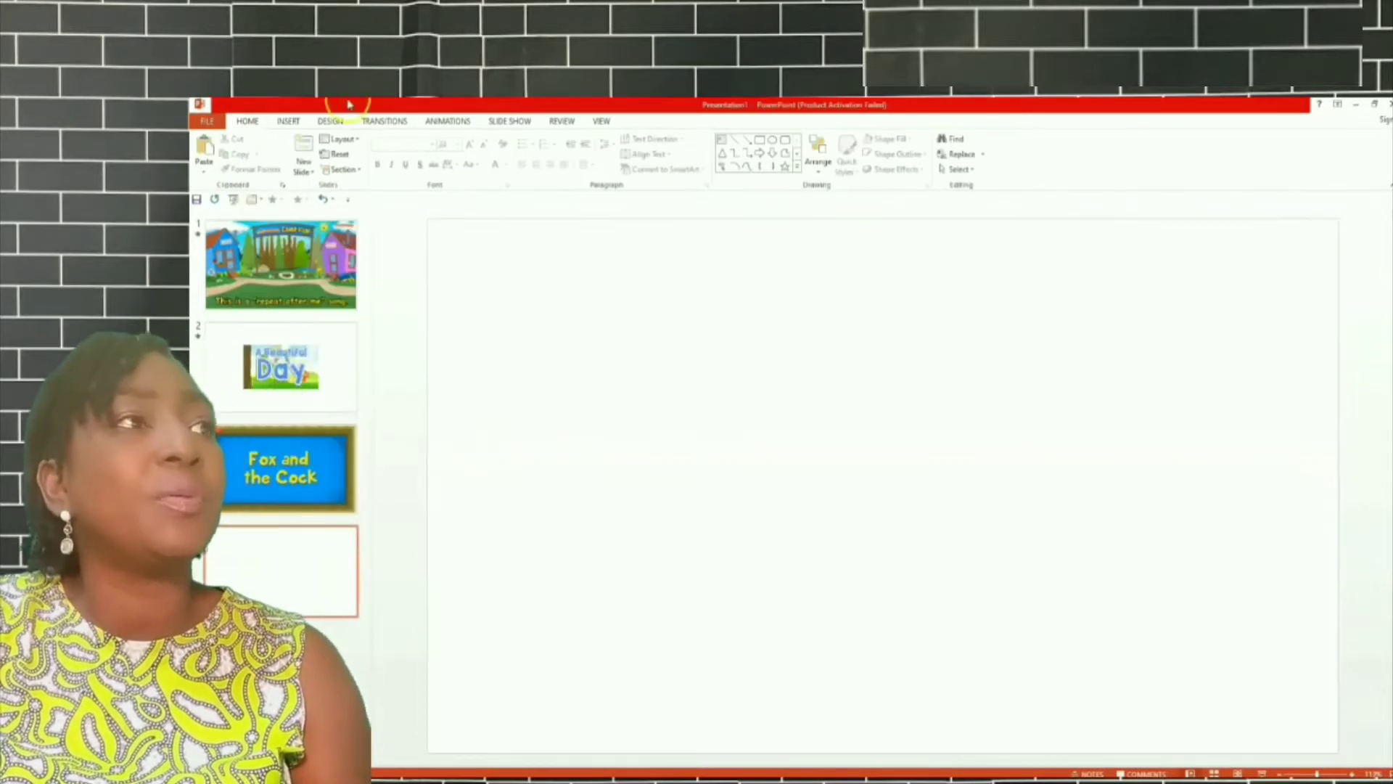
Insert the "See you soon" picture, source (1), from the Ugly duckling folder and move it against the slide's right edge.
left_click(288, 121)
left_click(269, 148)
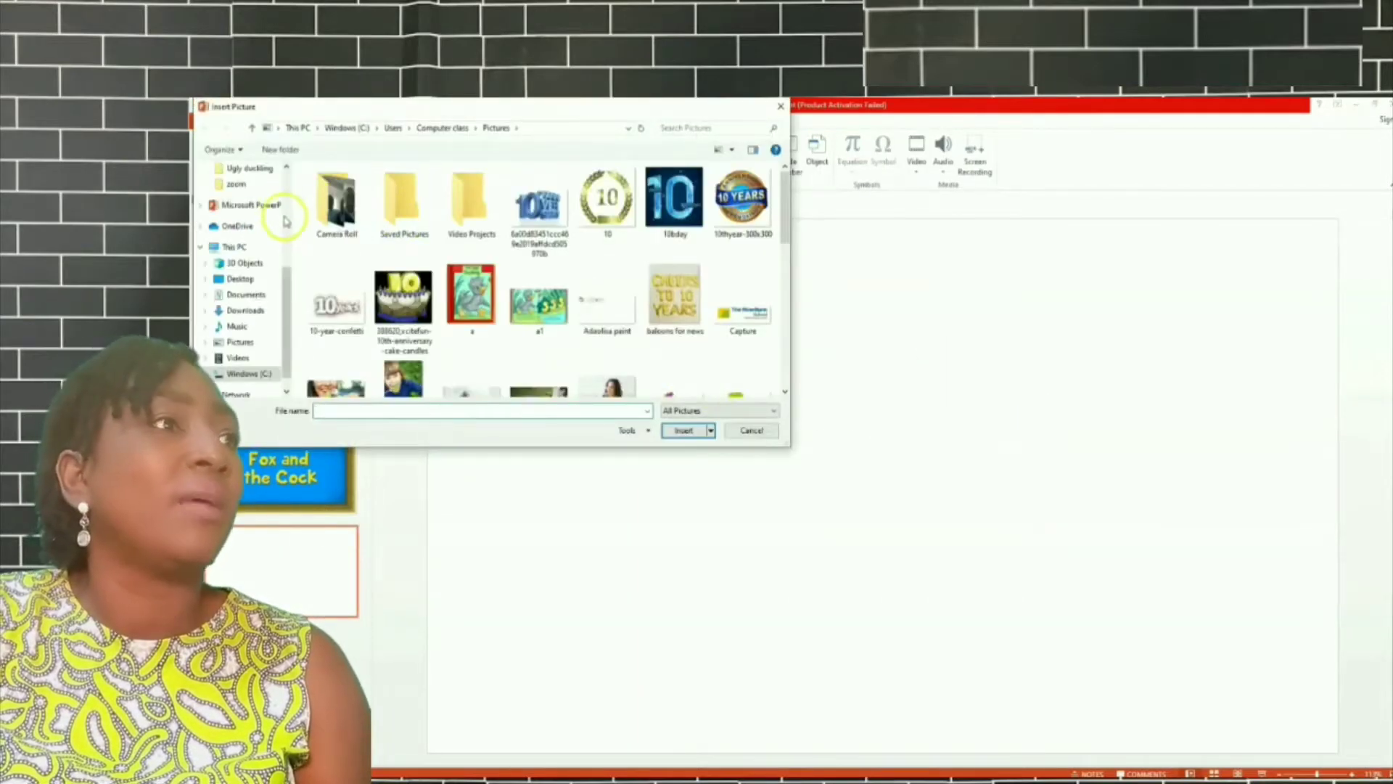
scroll(294, 239, "up", 2)
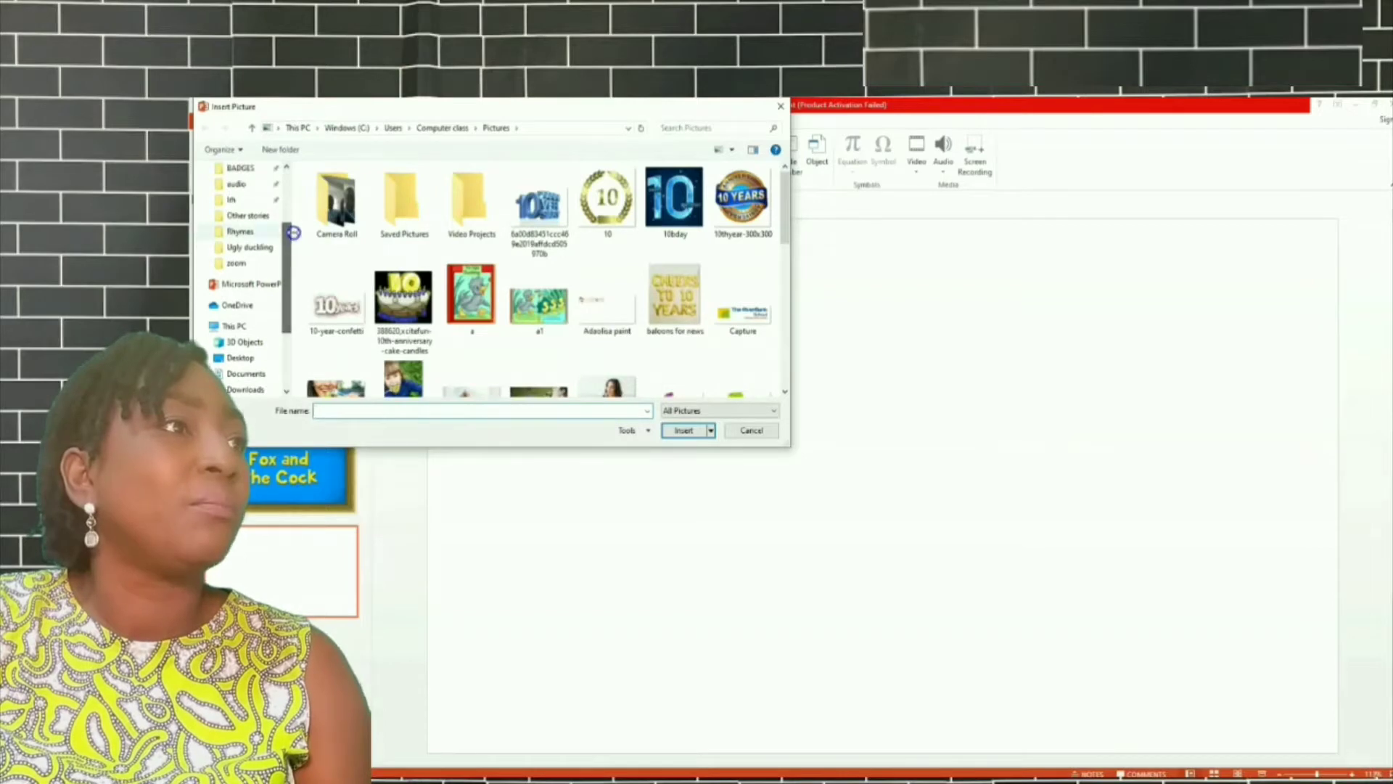
left_click(267, 247)
double_click(674, 378)
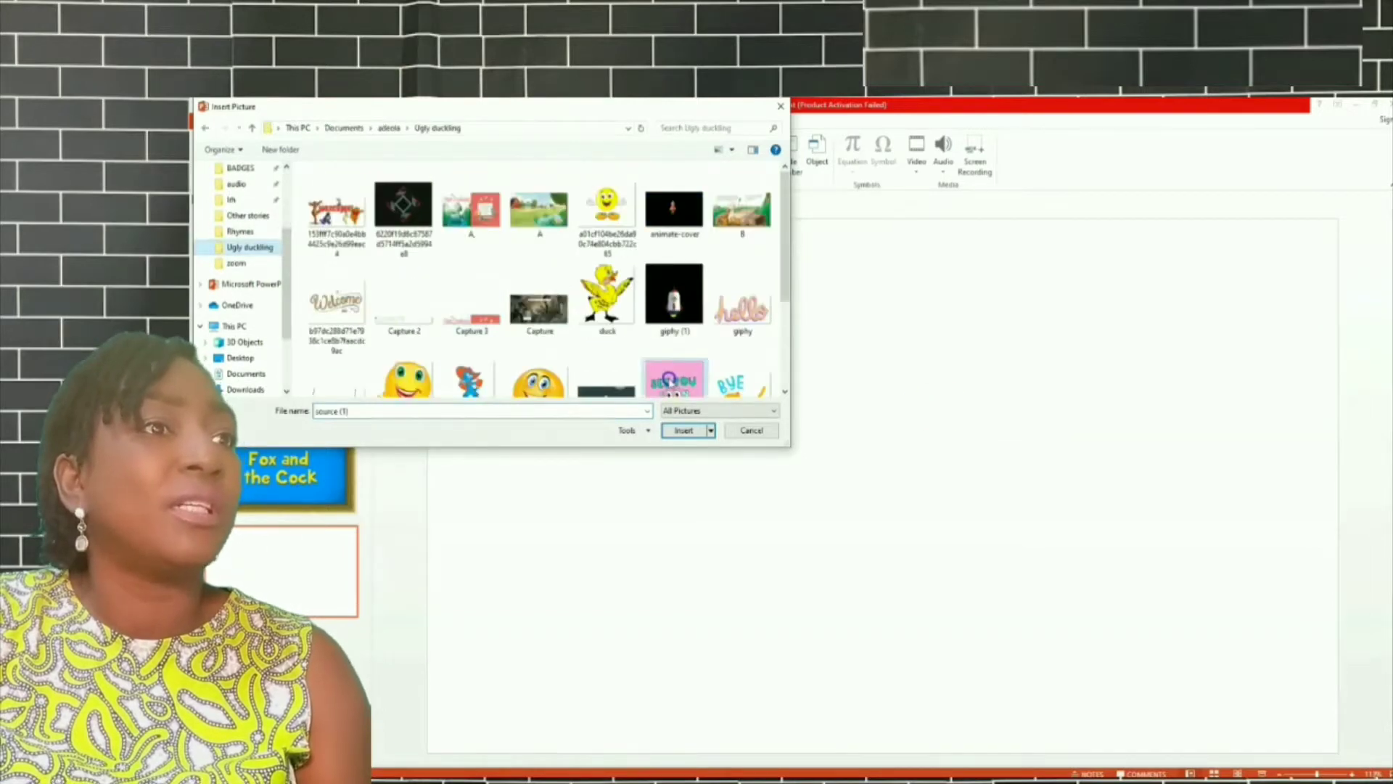
left_click_drag(938, 491, 1061, 494)
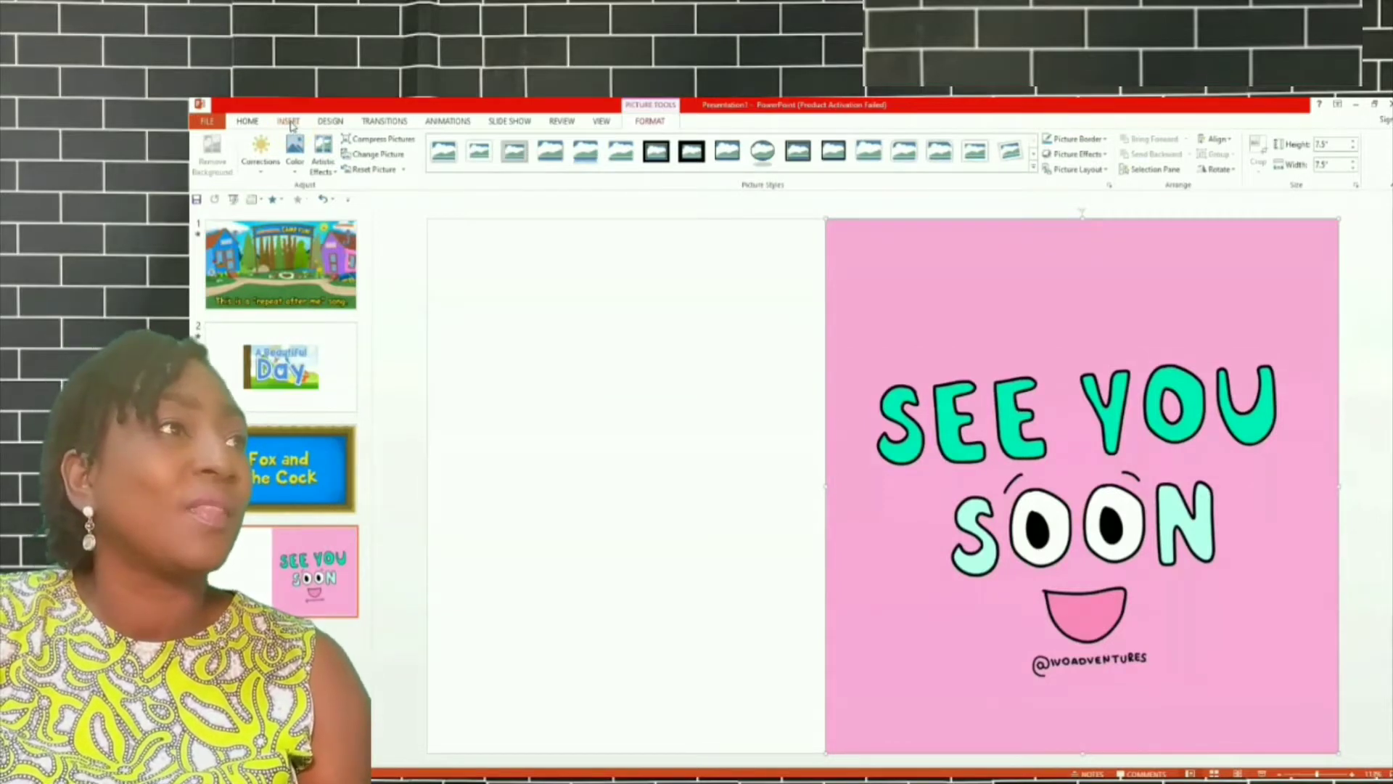
Insert the "good bye" audio file from the audio folder and move its icon onto the empty area beside the picture.
left_click(289, 122)
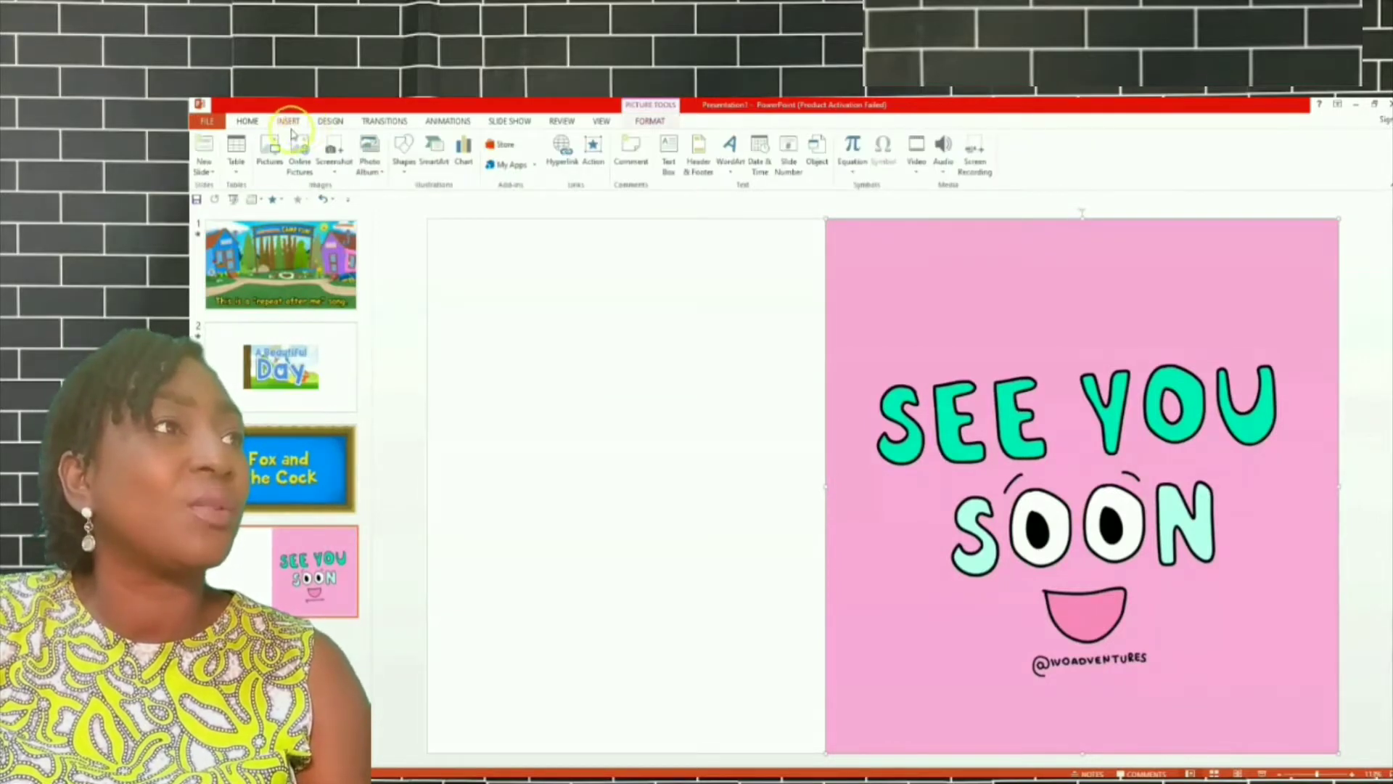
left_click(944, 165)
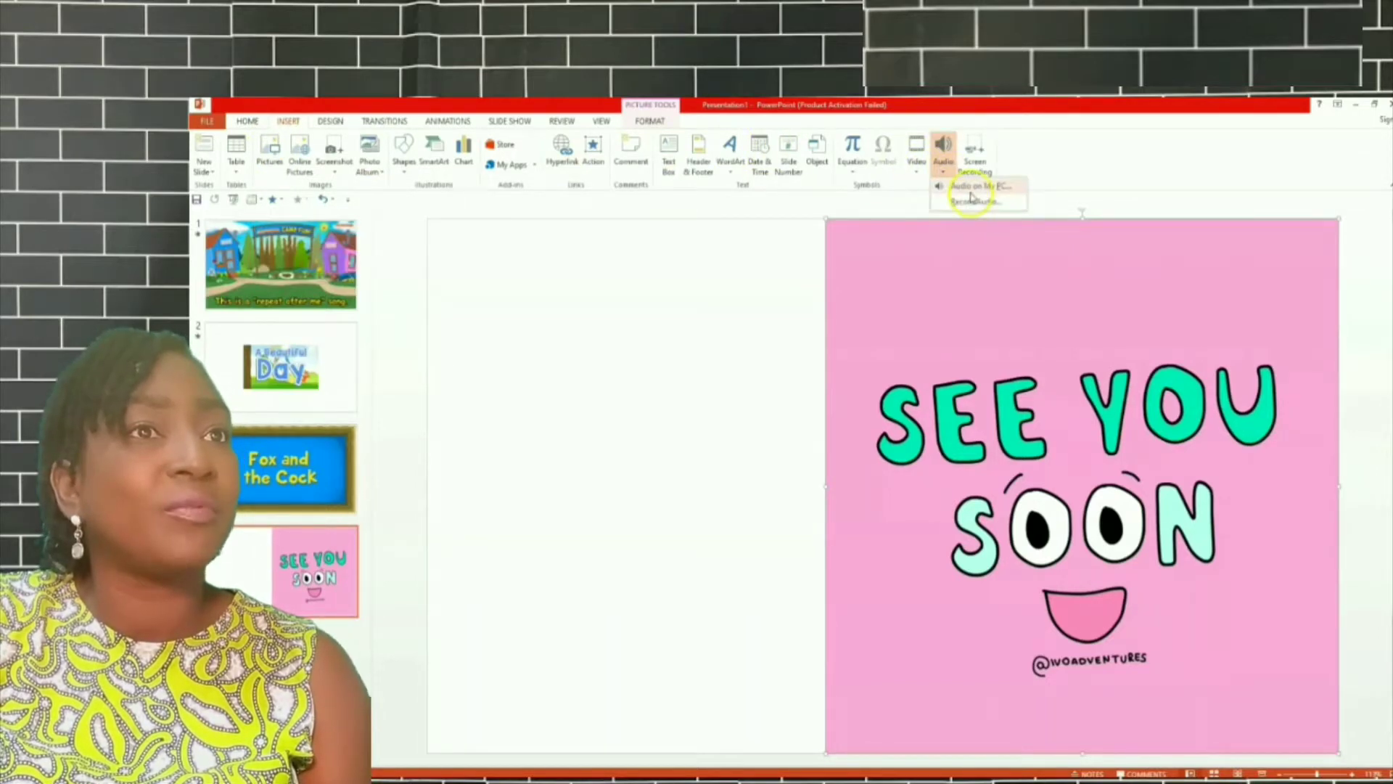
left_click(969, 187)
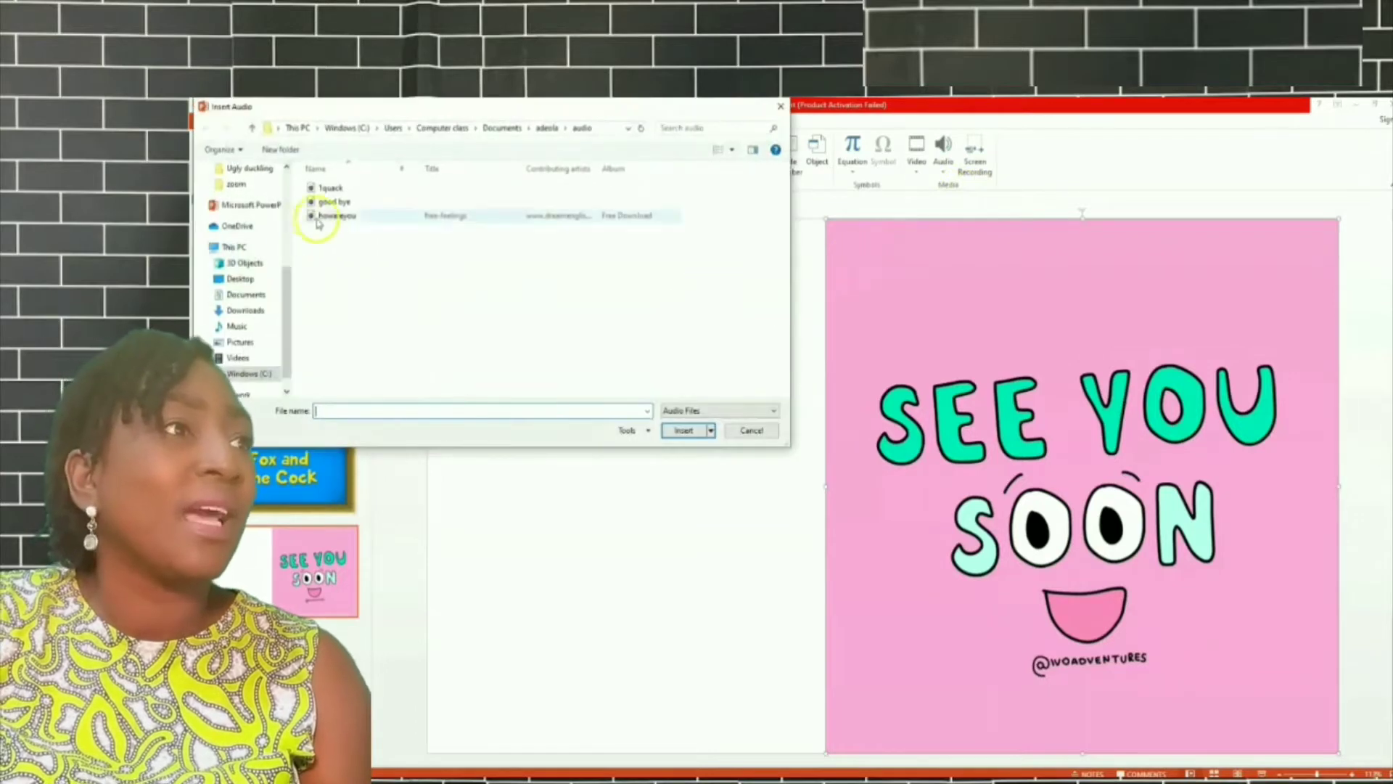
double_click(335, 202)
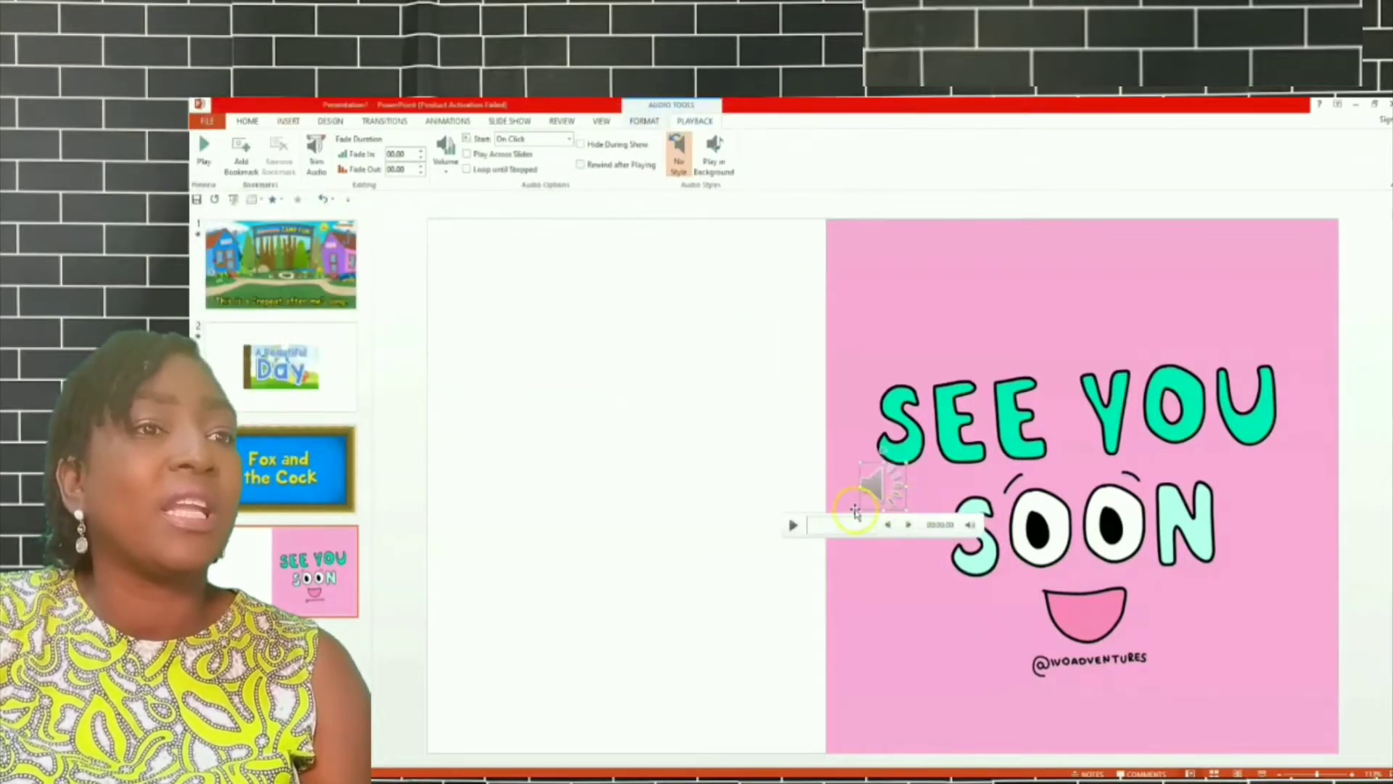
left_click_drag(856, 501, 674, 415)
Set the goodbye audio to hide during the show and start automatically.
mouse_move(757, 430)
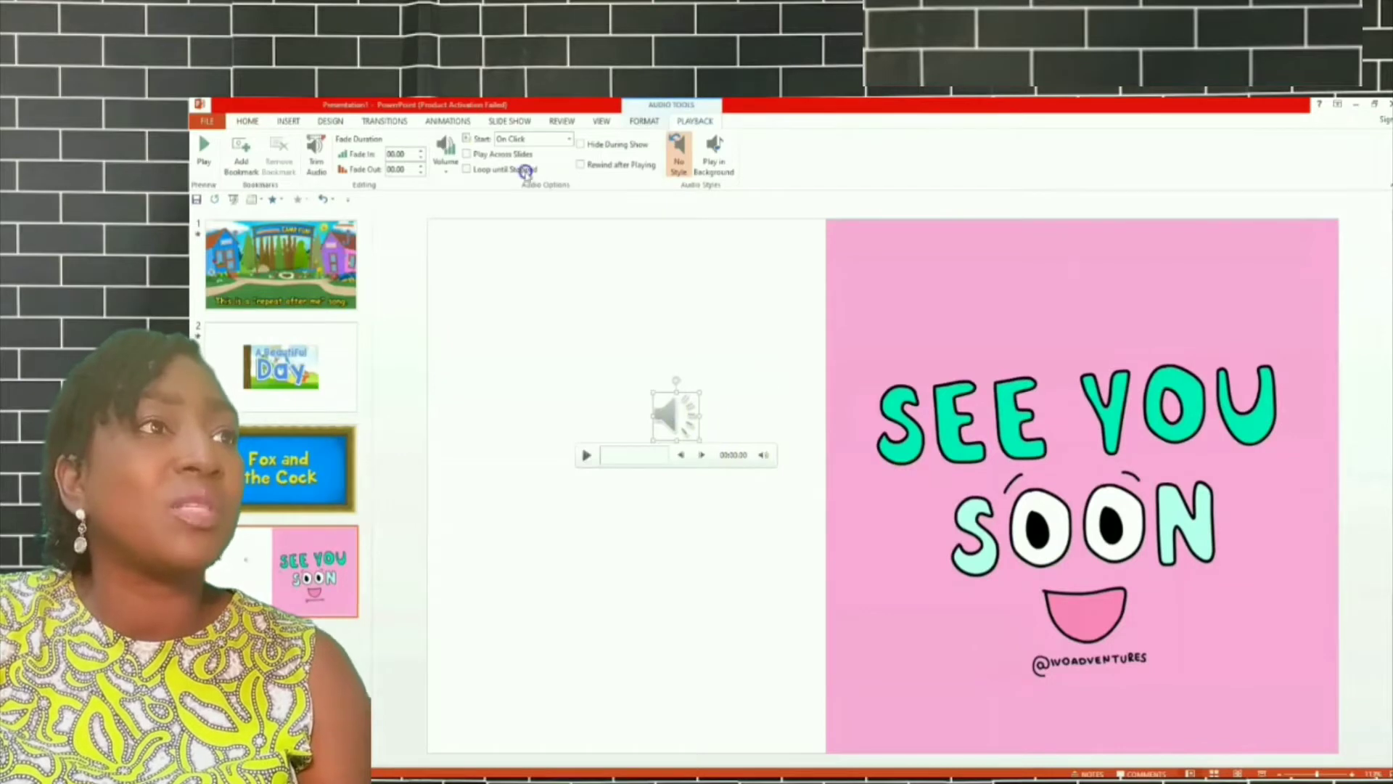
left_click(577, 145)
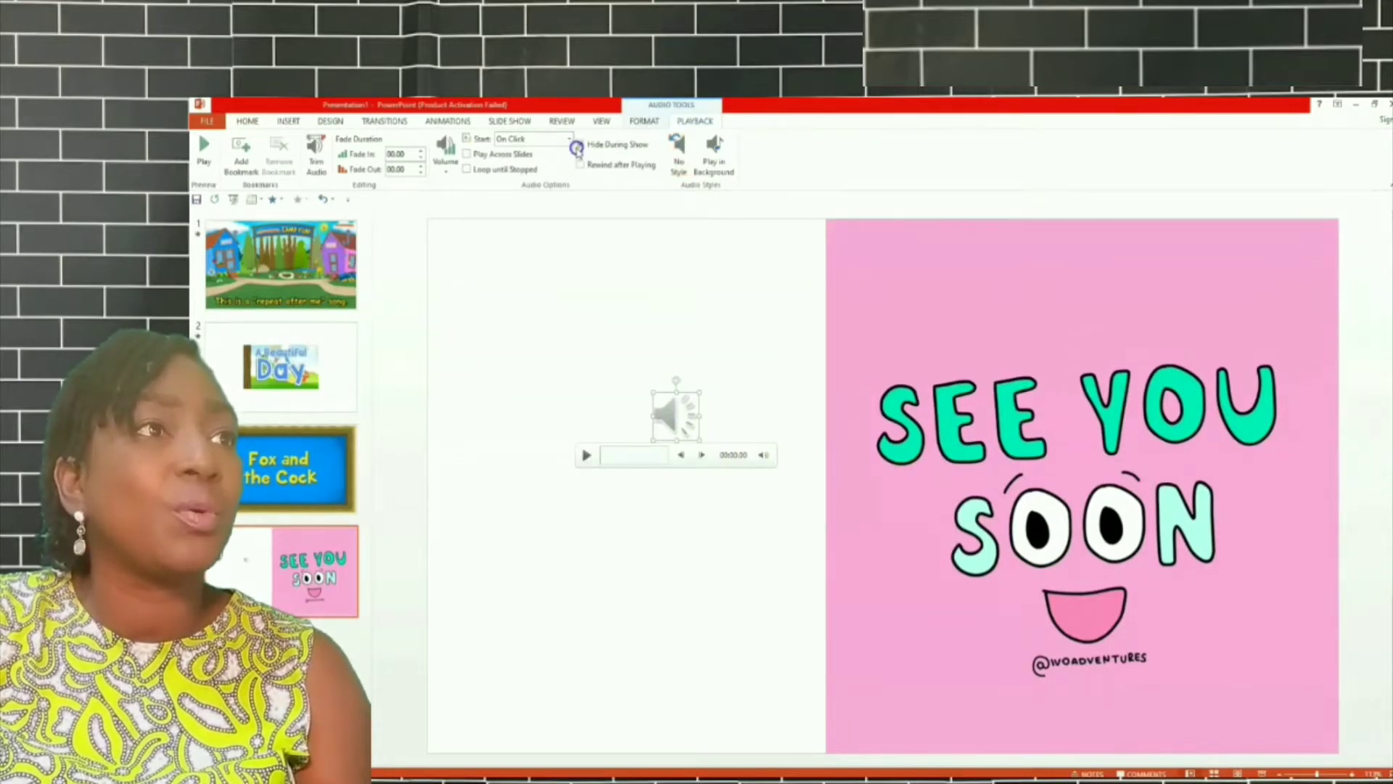
left_click(569, 139)
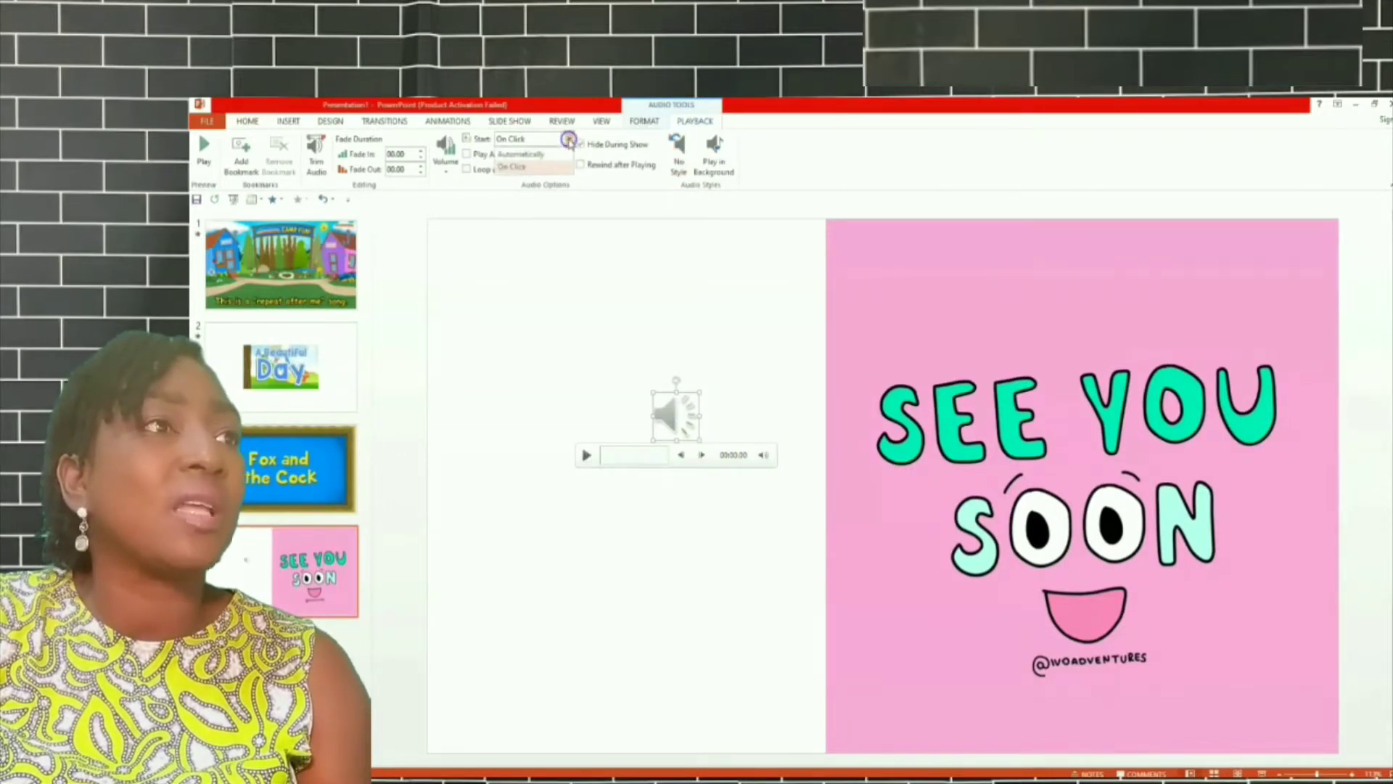
left_click(548, 155)
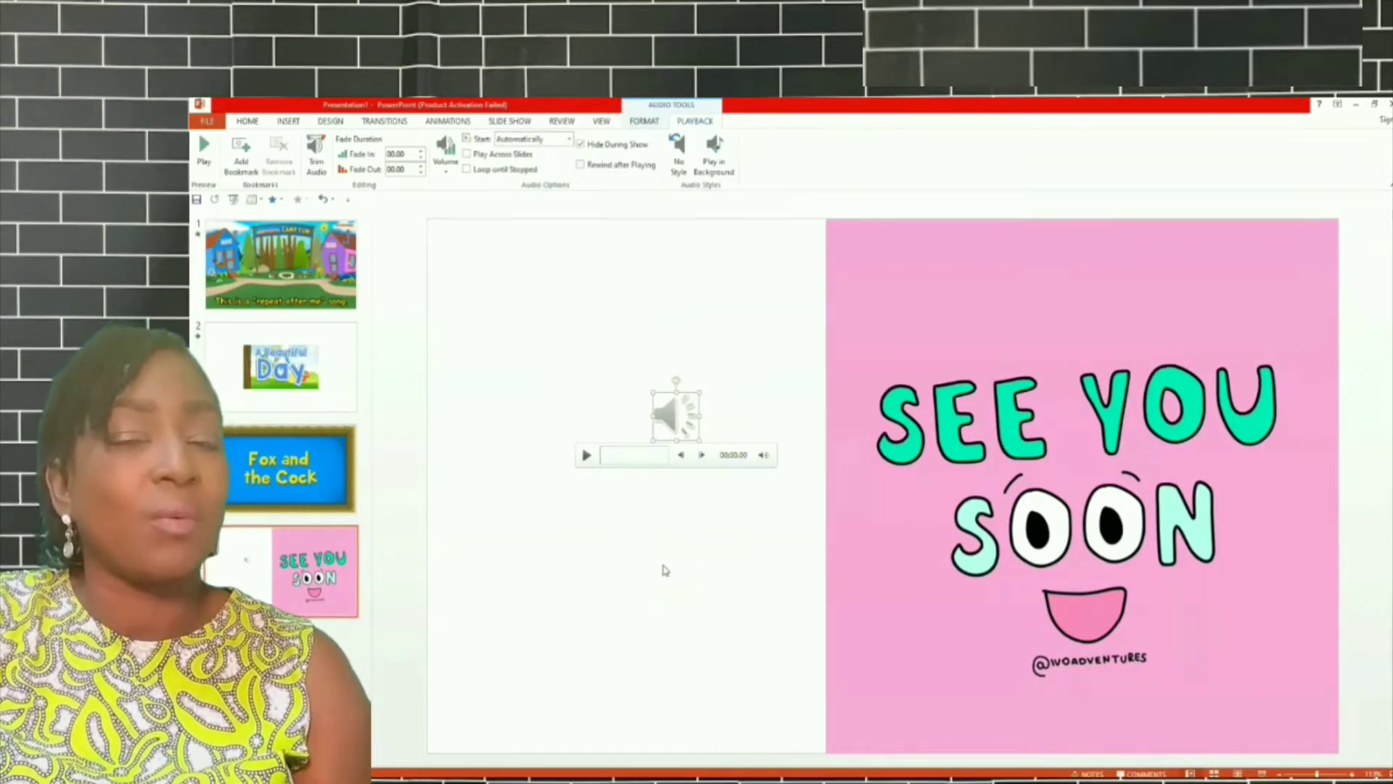
left_click(658, 565)
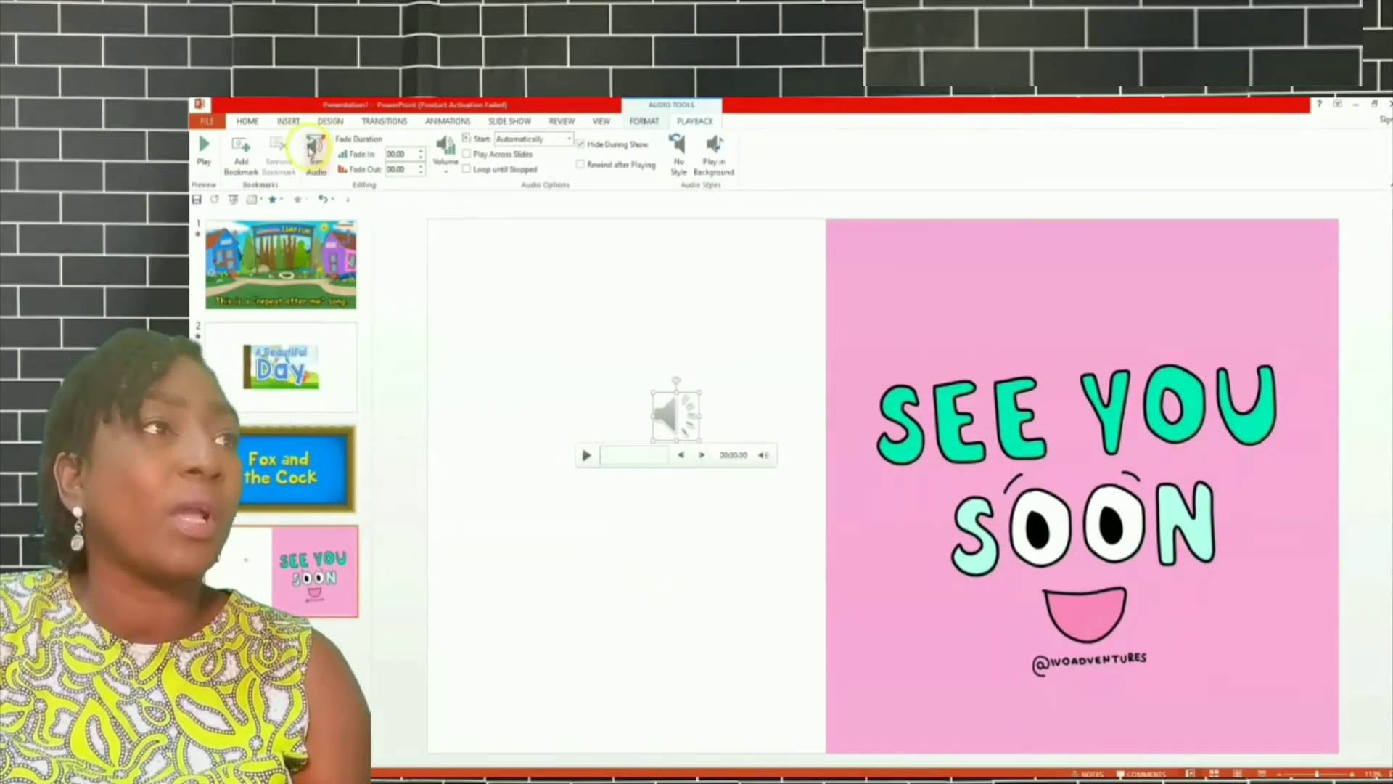
Trim the goodbye audio to start at 00:11.163 and end at 00:46.810.
left_click(314, 151)
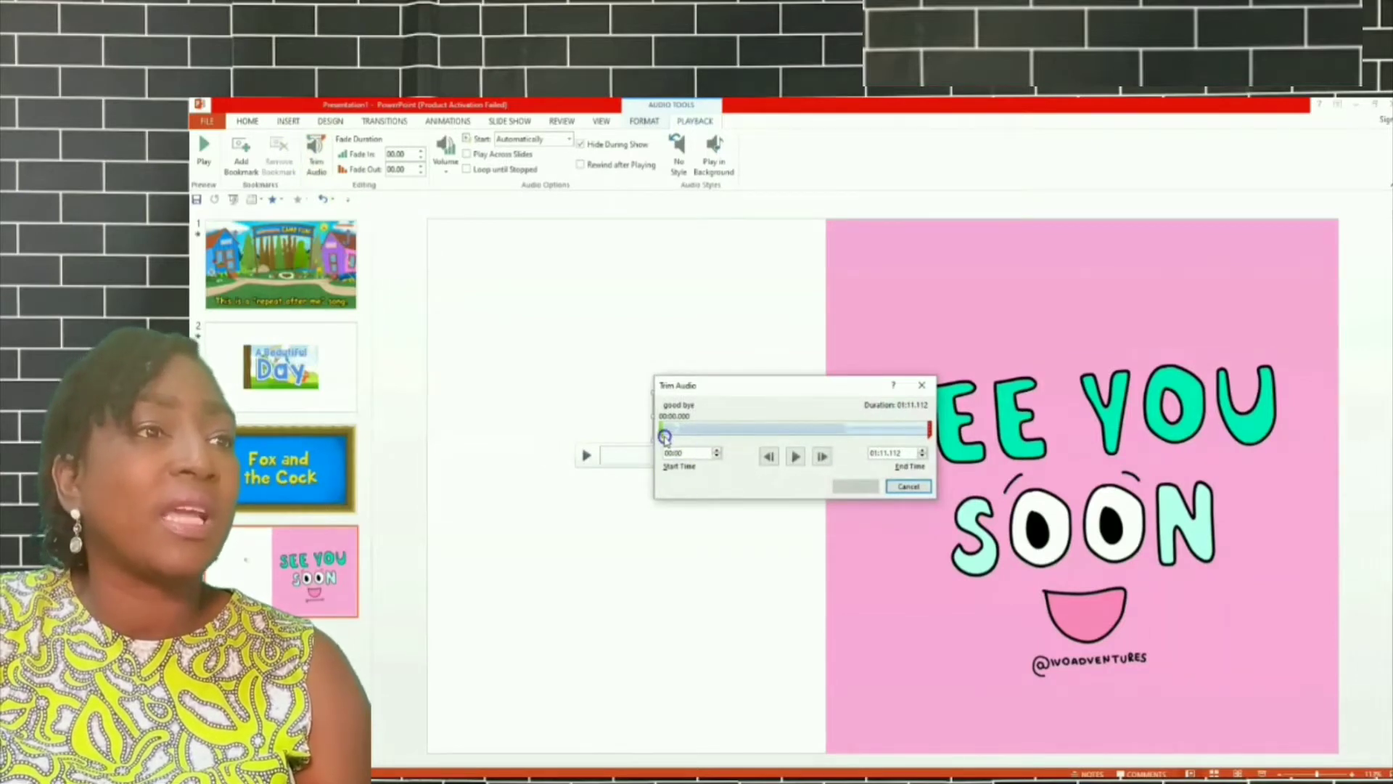
left_click_drag(660, 433, 683, 435)
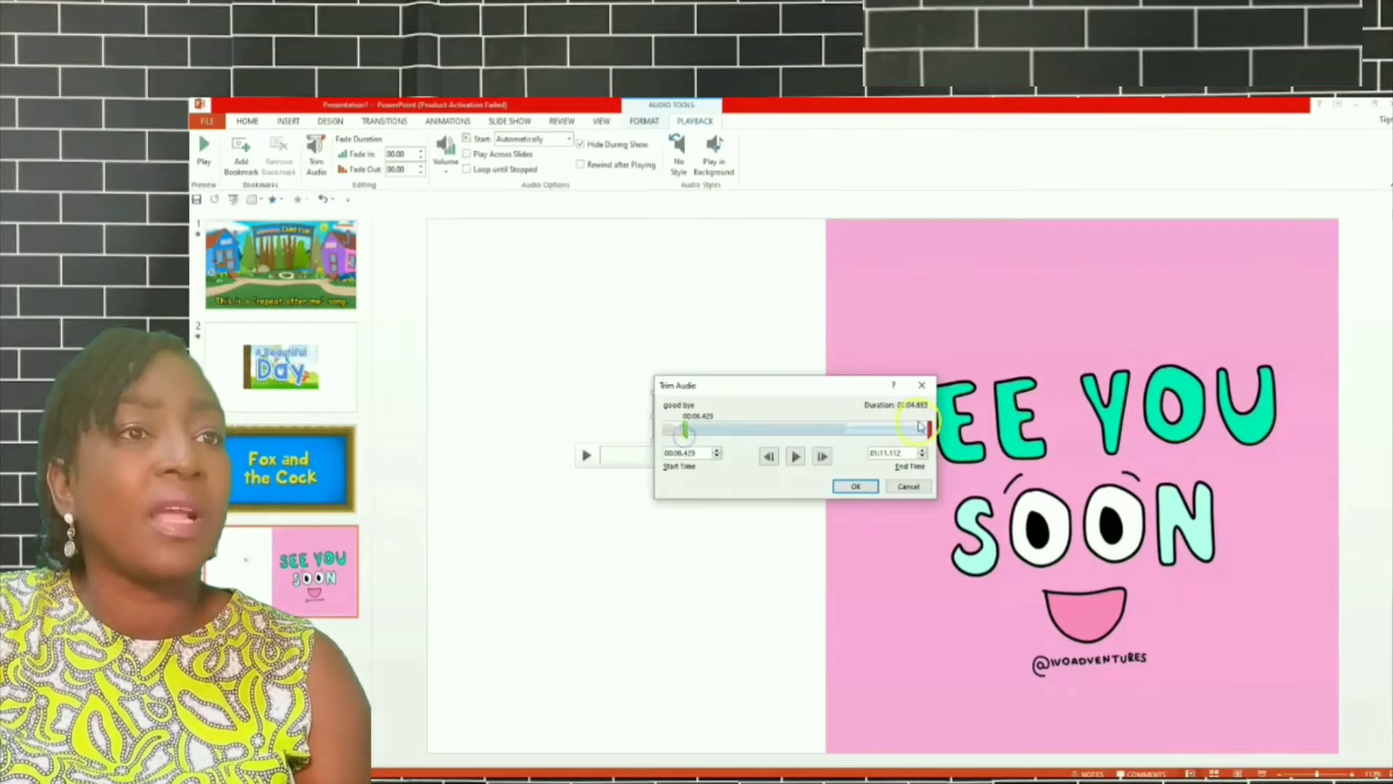
left_click_drag(929, 430, 839, 431)
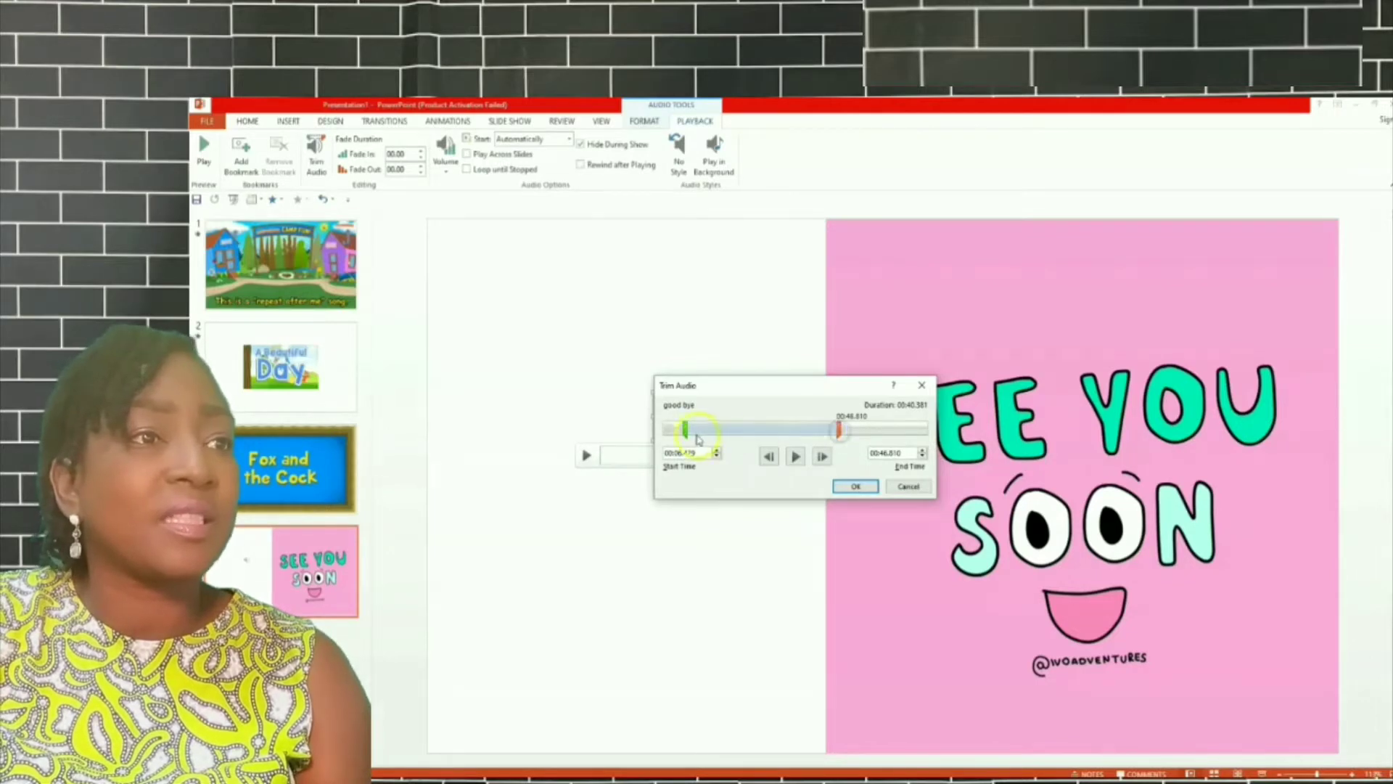
left_click_drag(685, 430, 703, 431)
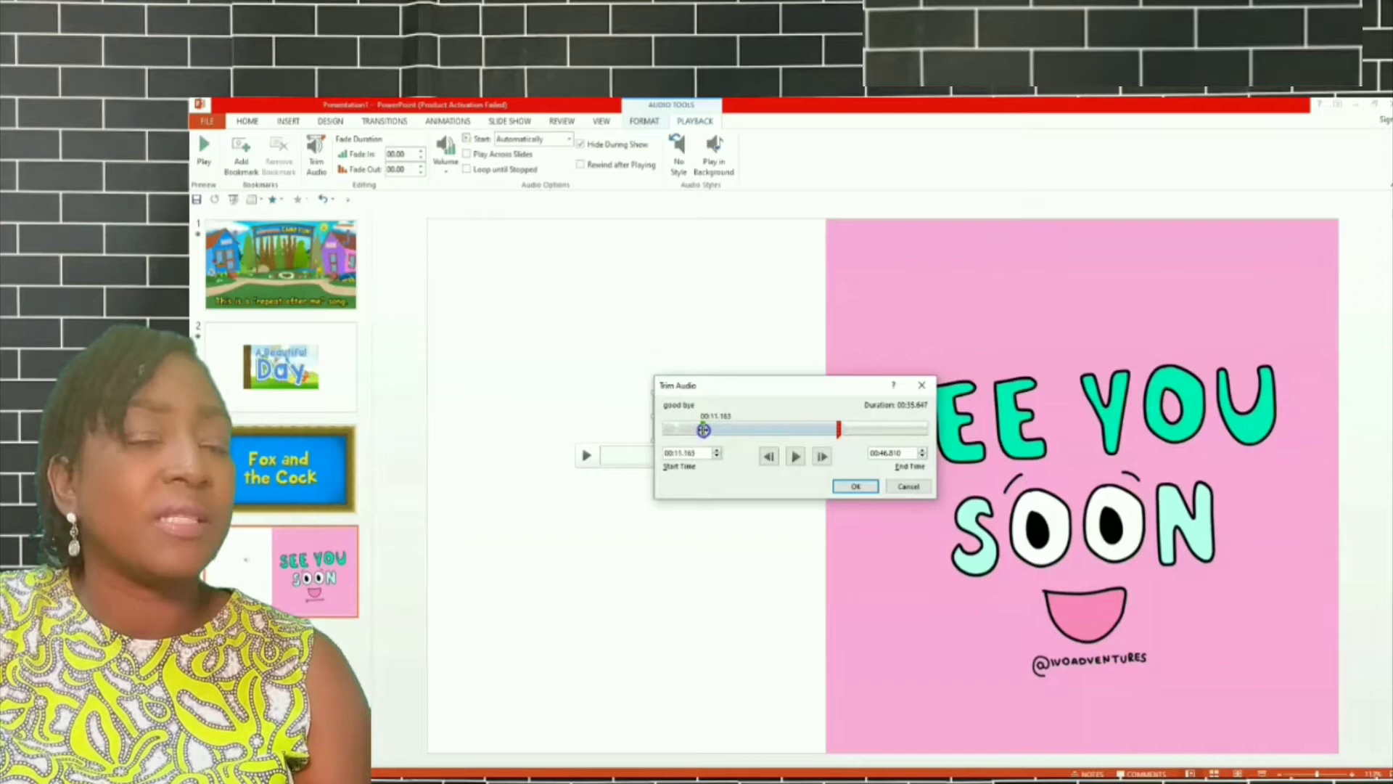
left_click(856, 487)
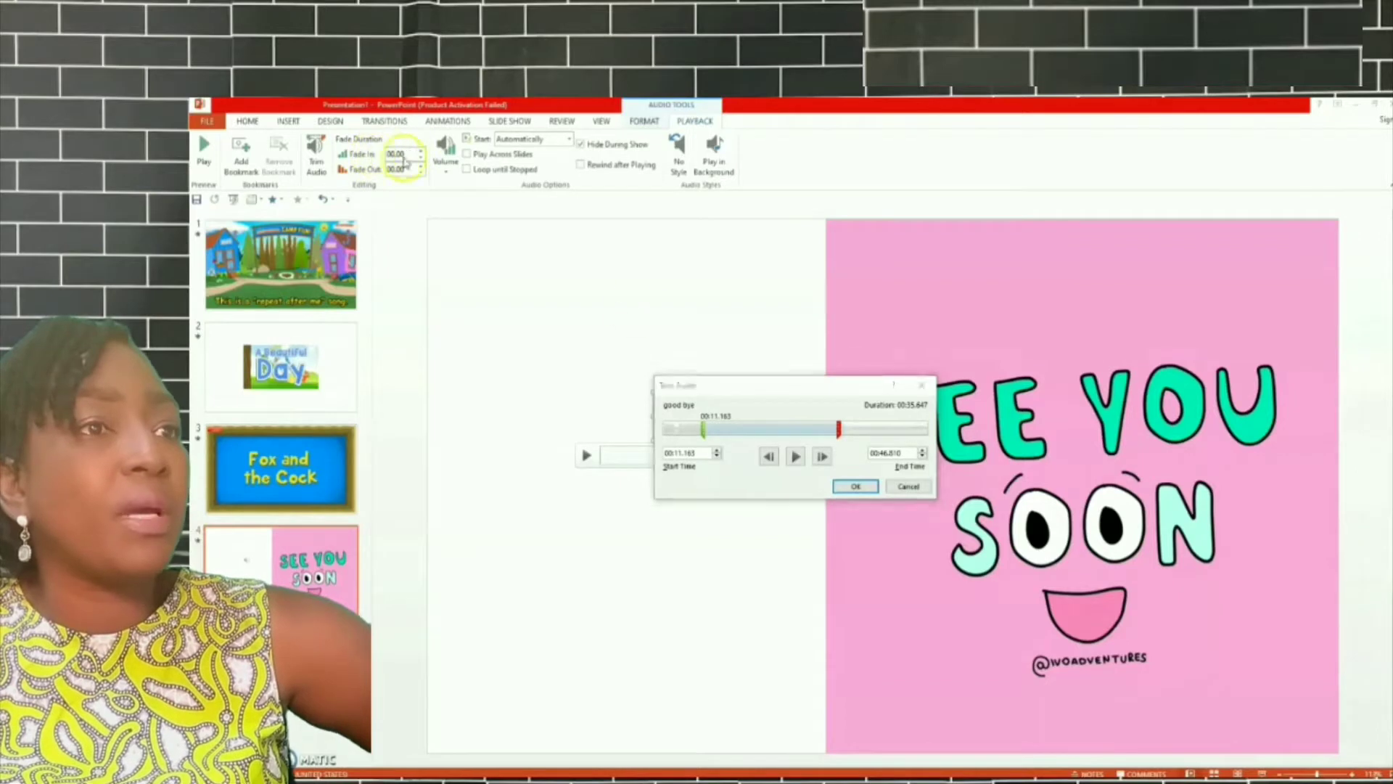
left_click(850, 484)
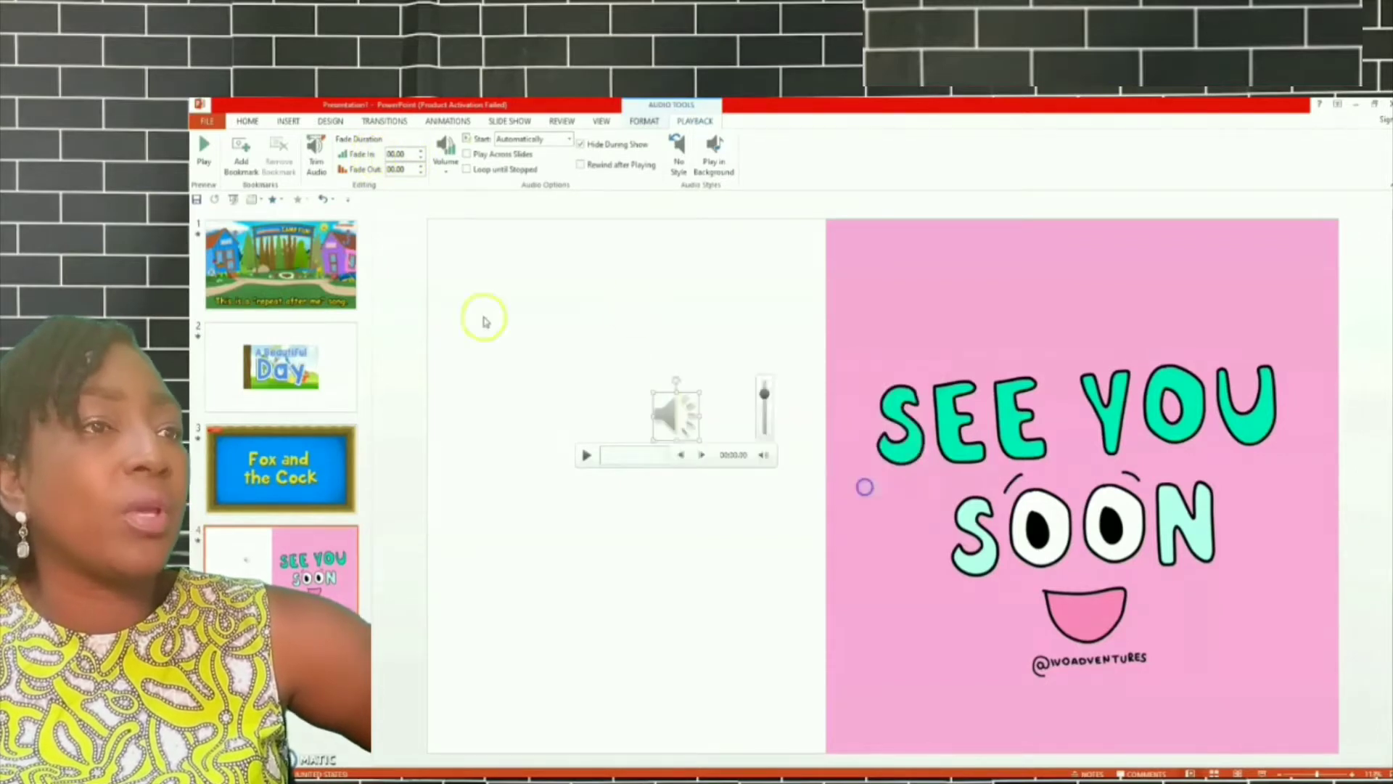
Set the goodbye audio's fade-in duration to 11.16 and its fade-out duration to 46.81.
double_click(410, 154)
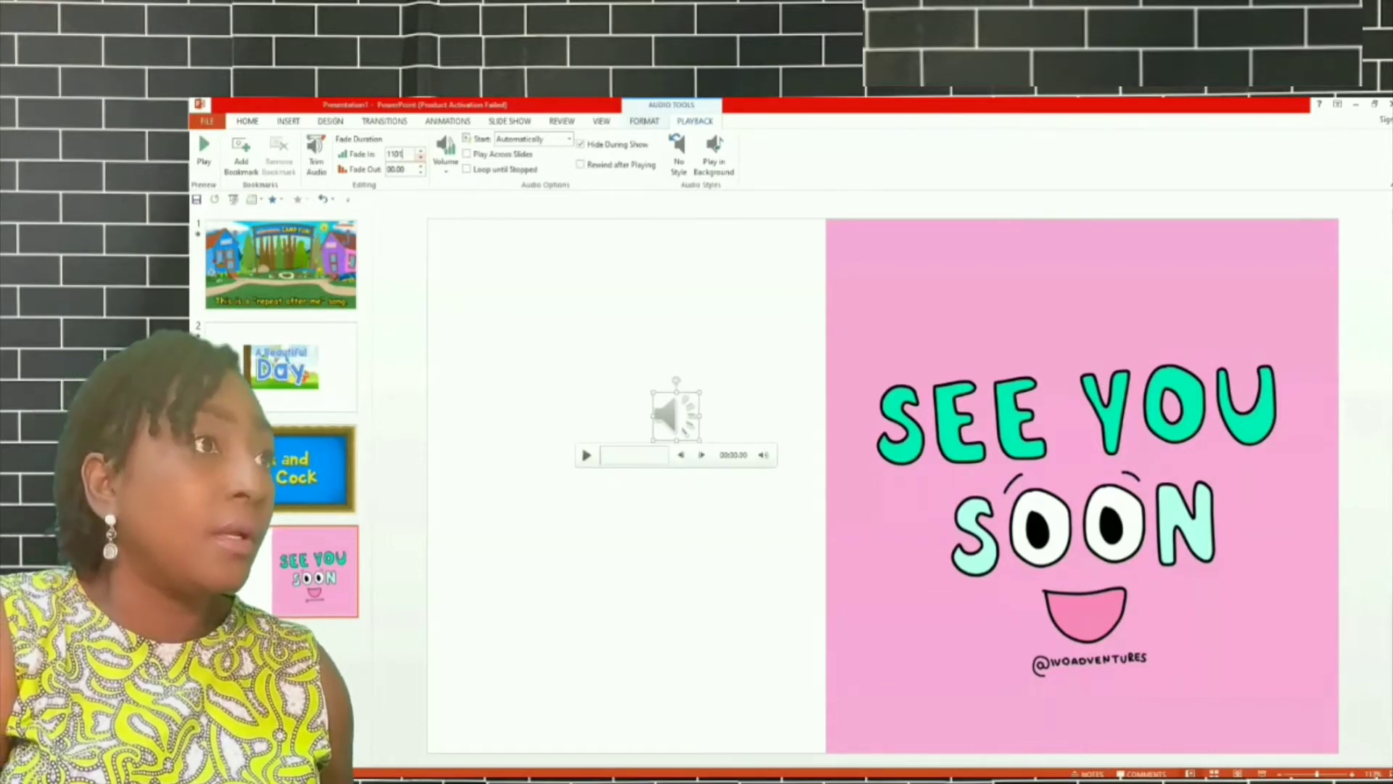
key("BackSpace")
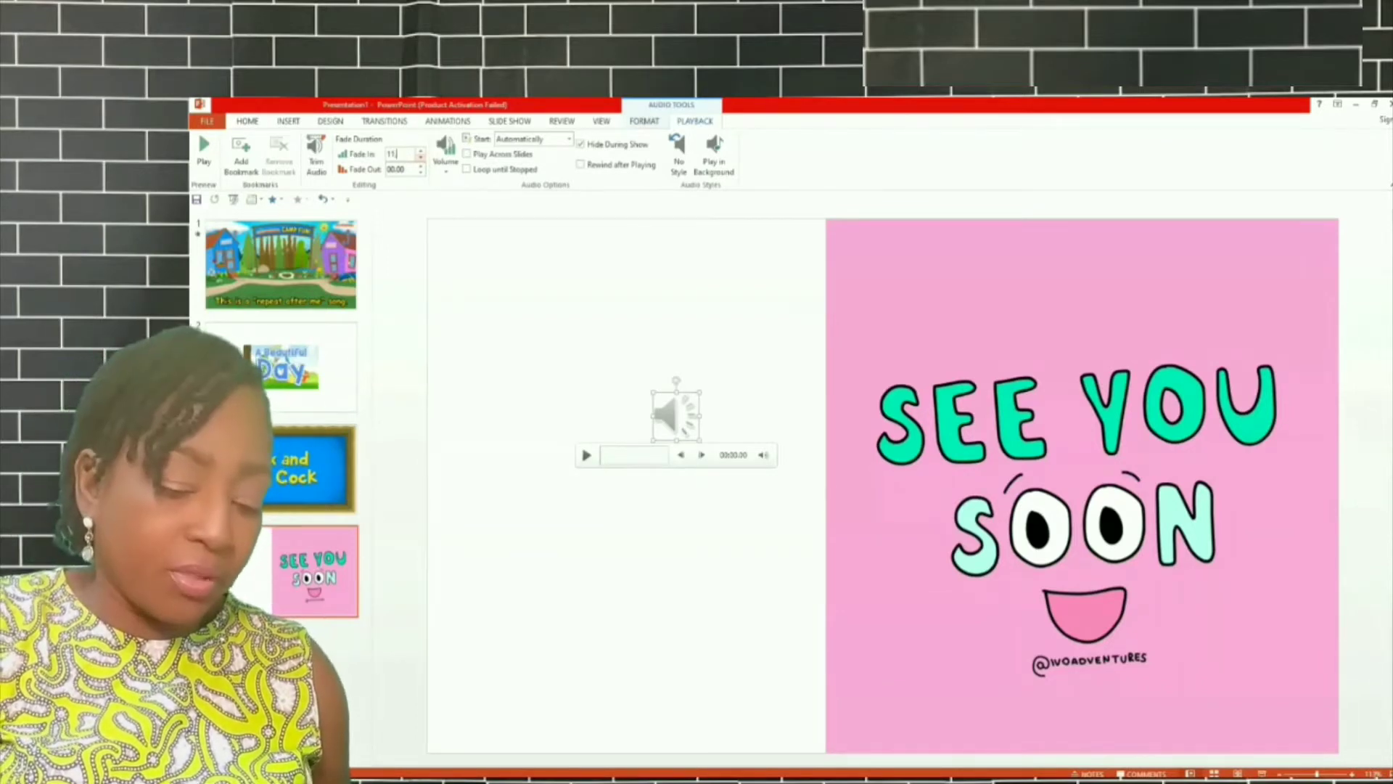
key("Tab")
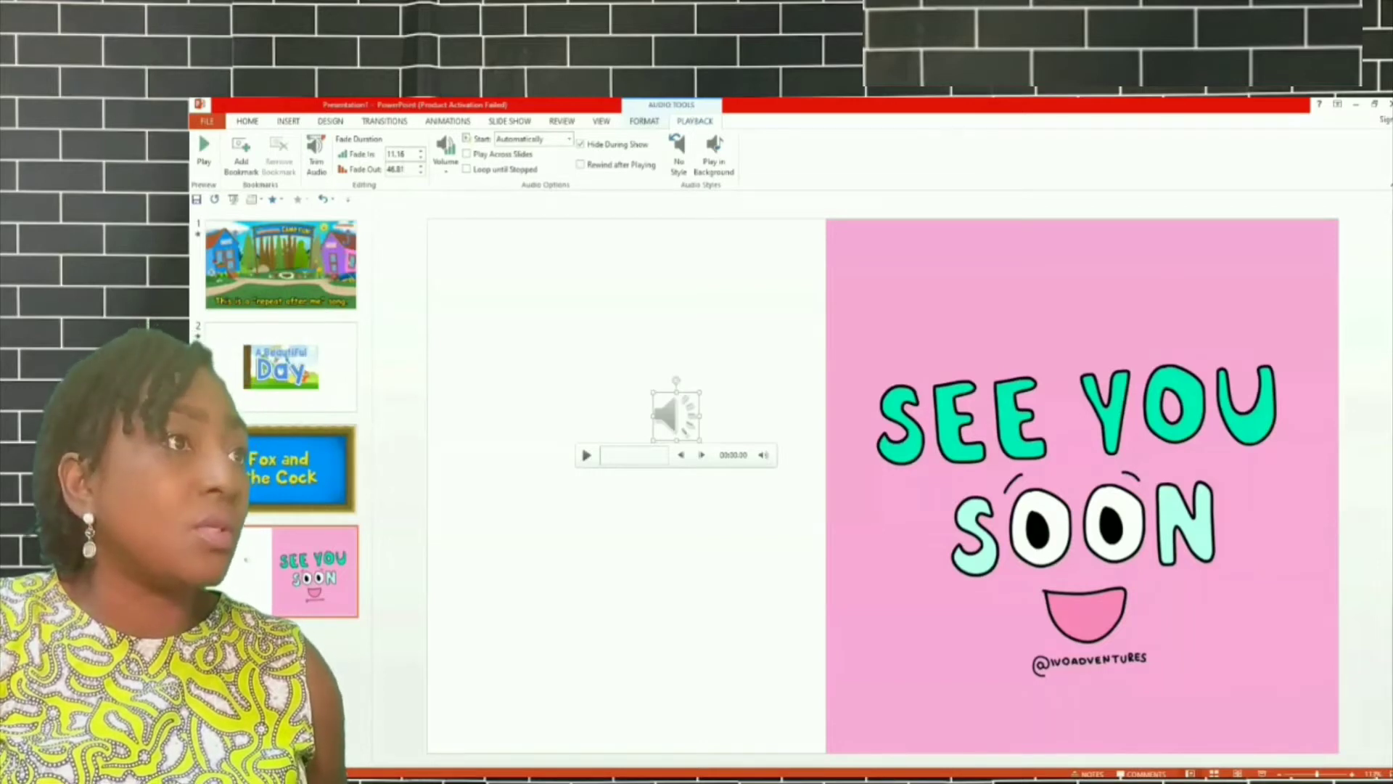
left_click(554, 320)
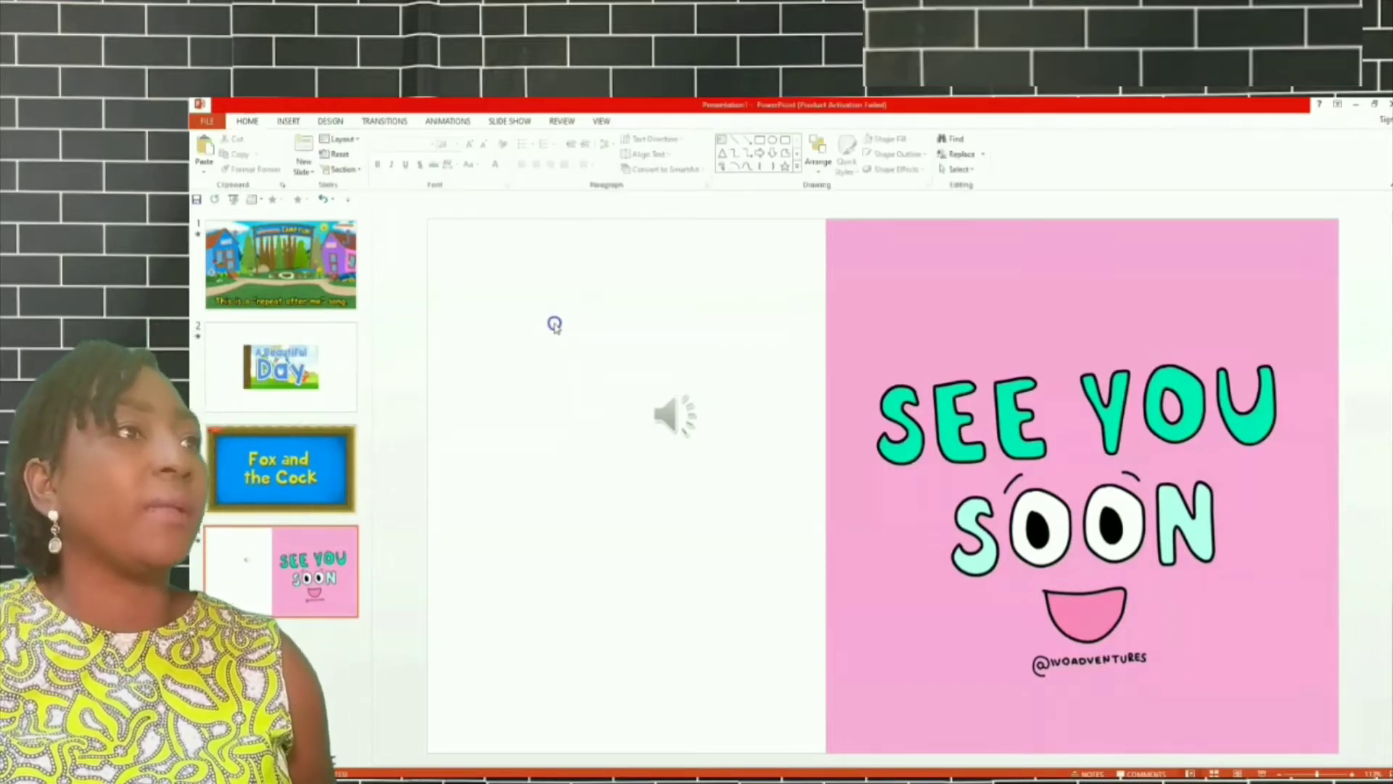
left_click(565, 484)
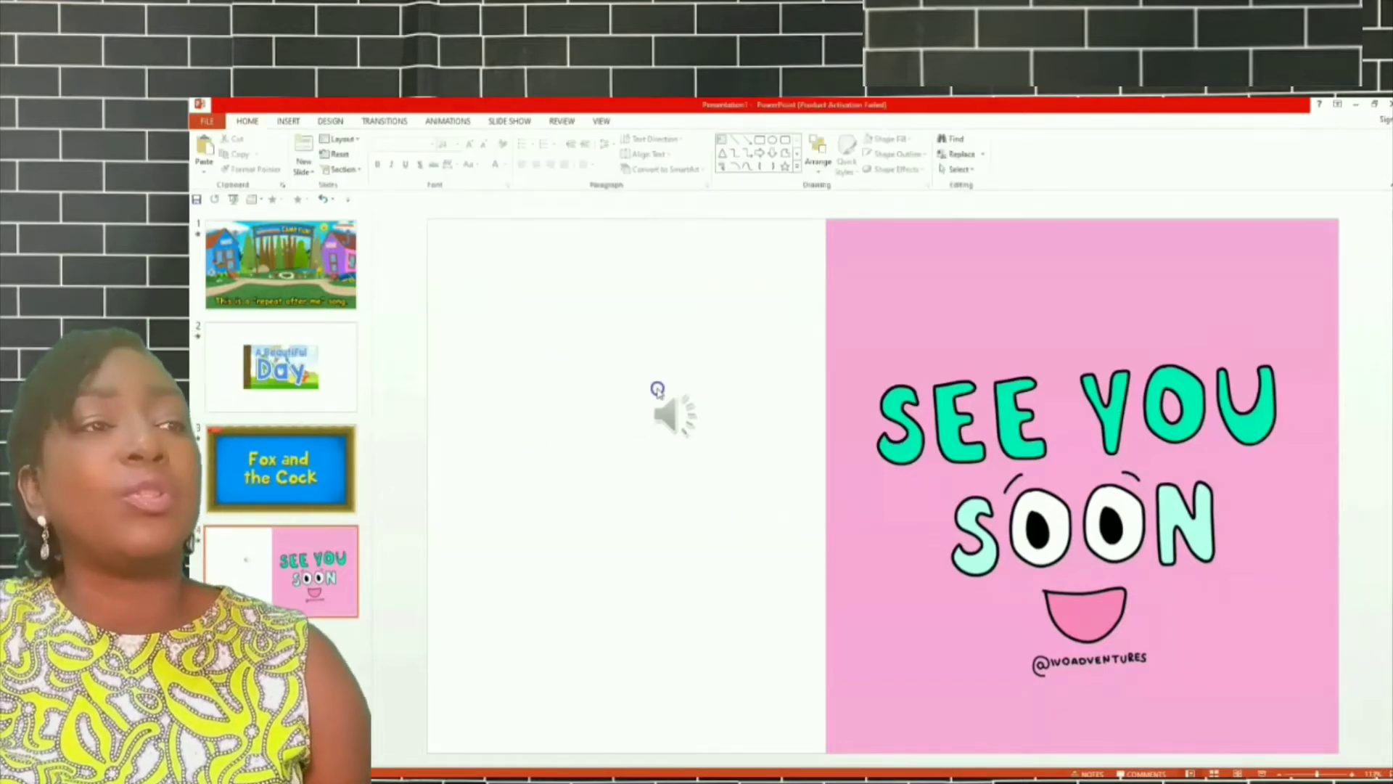
Play back the goodbye audio on the fourth slide to check the trimmed sound.
mouse_move(656, 392)
left_click(586, 454)
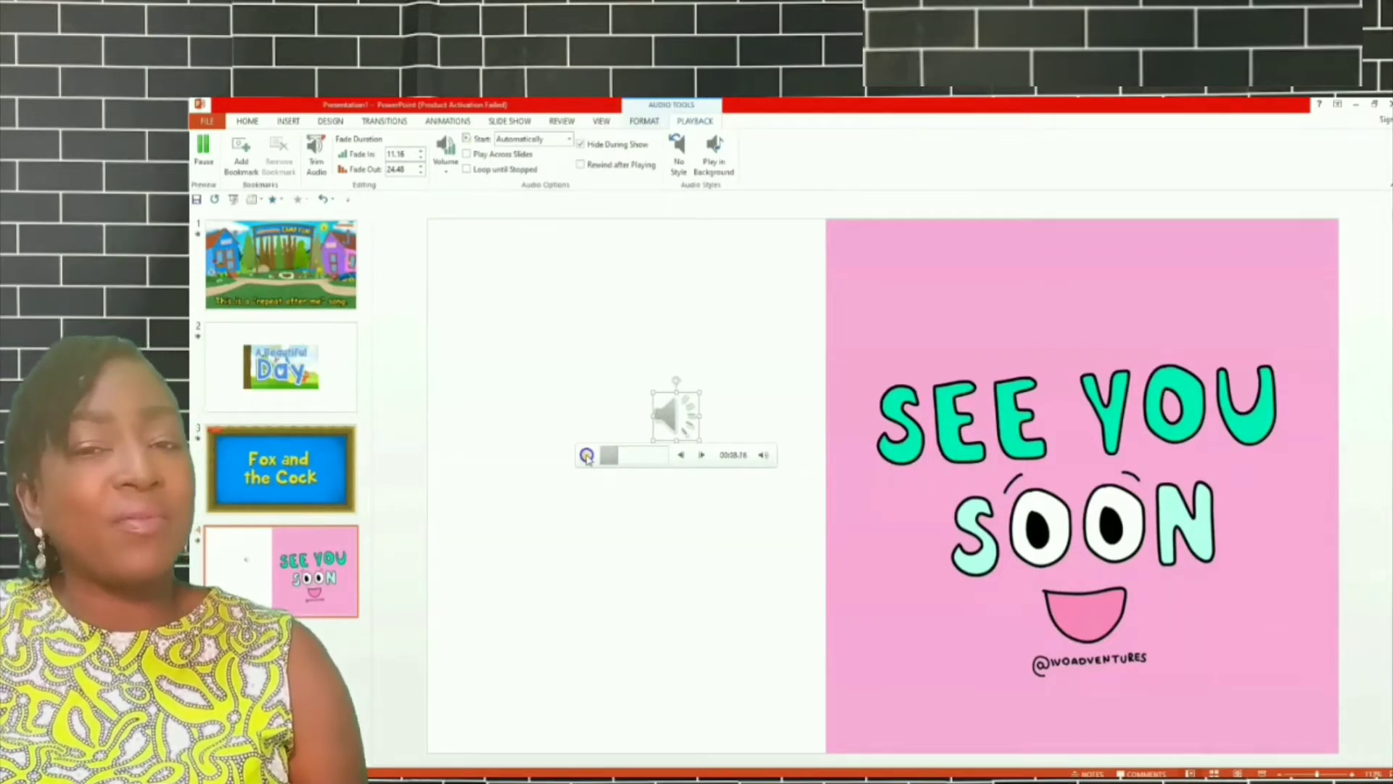
left_click(589, 456)
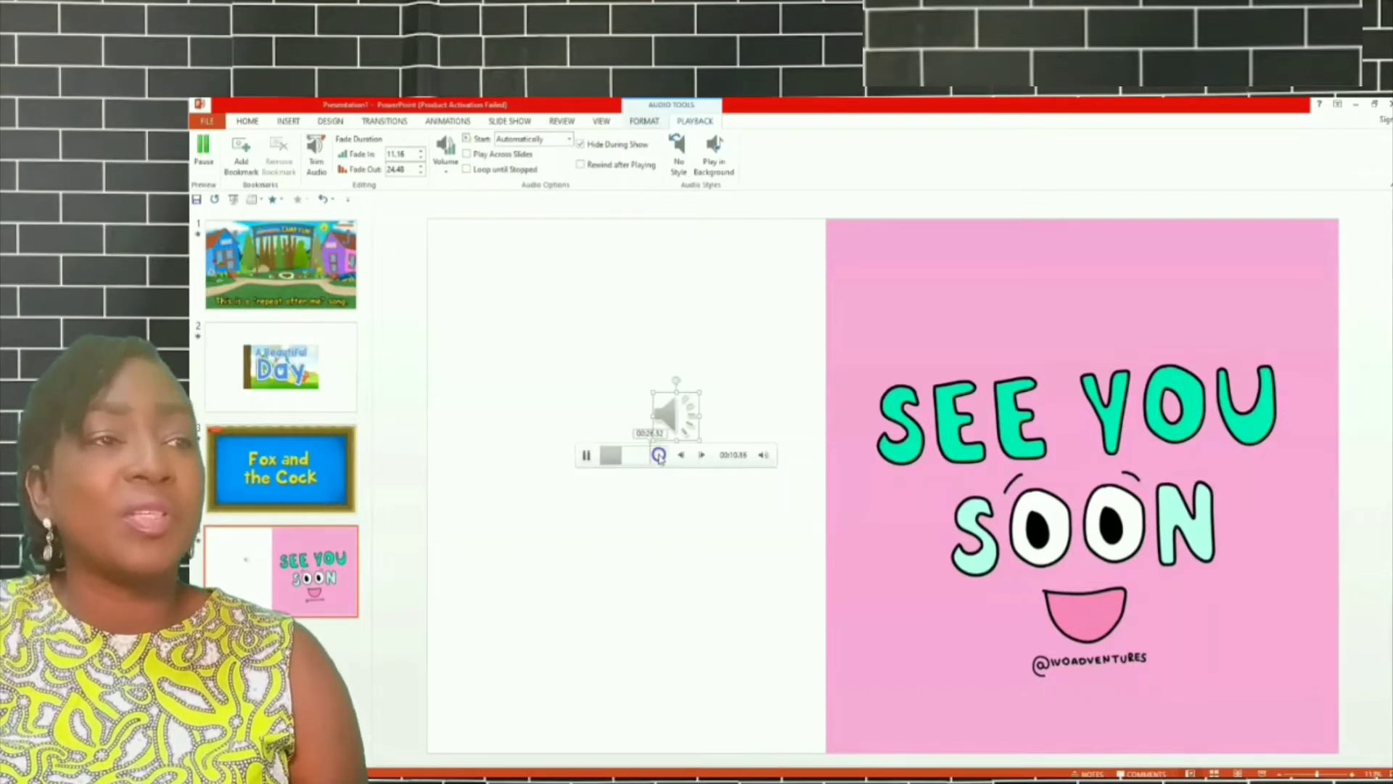
left_click(585, 459)
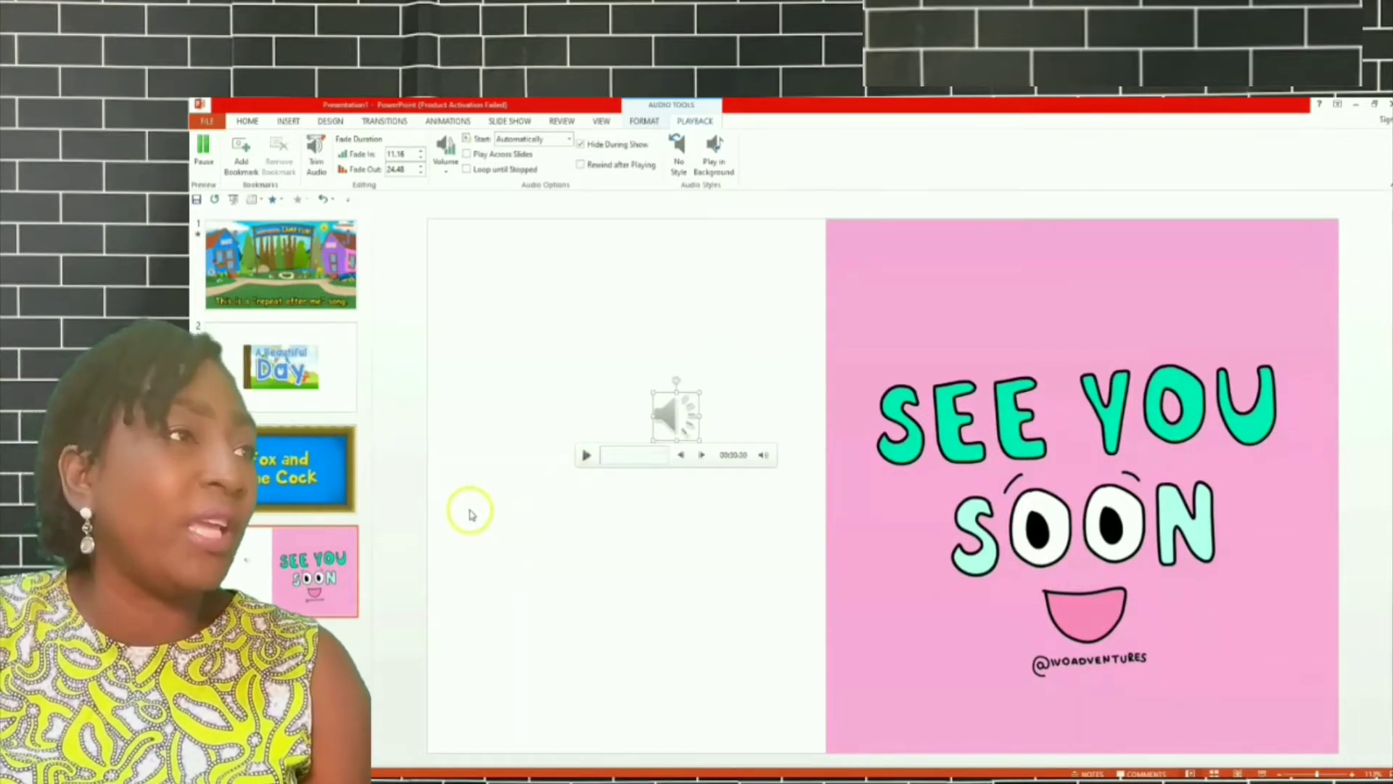
Add a blank fifth slide and insert the "hello" picture, giphy, from the Ugly duckling folder.
left_click(260, 199)
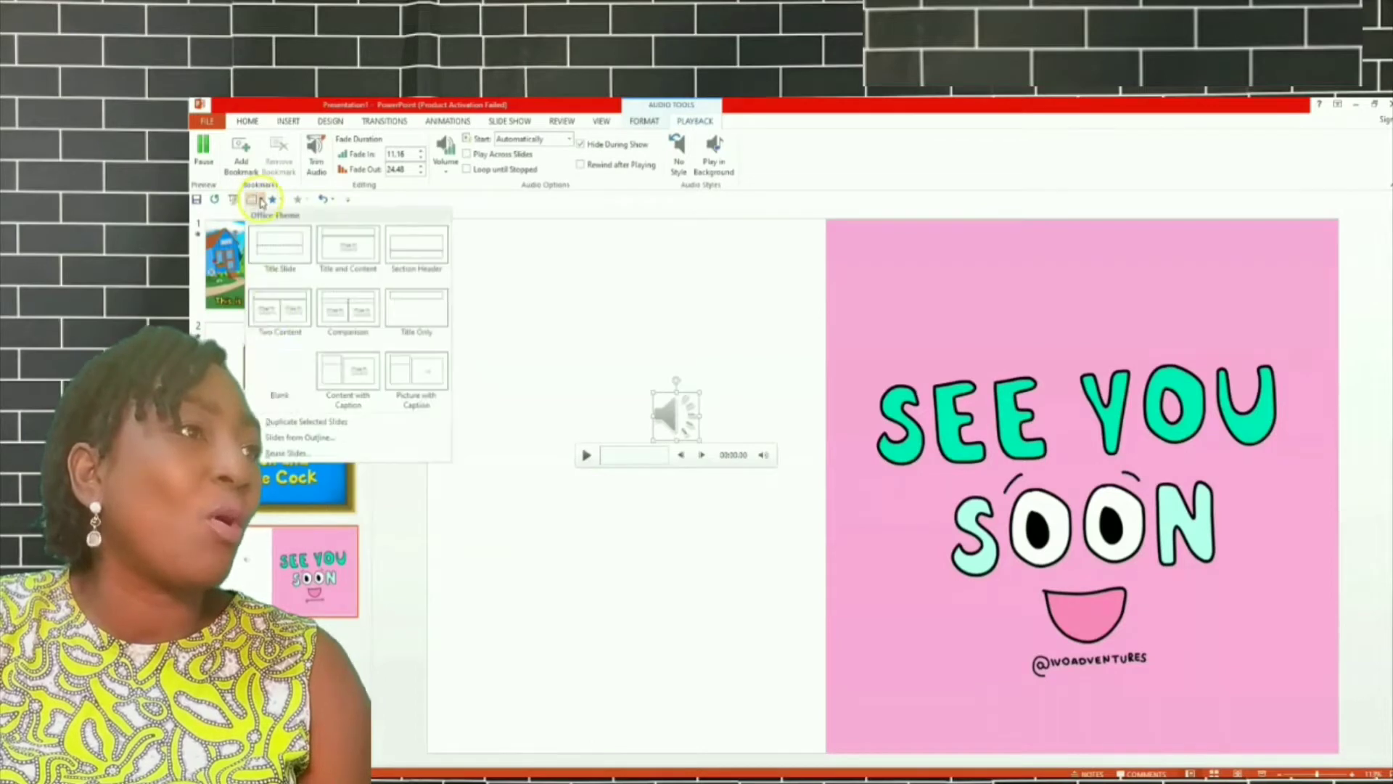
left_click(278, 363)
left_click(288, 121)
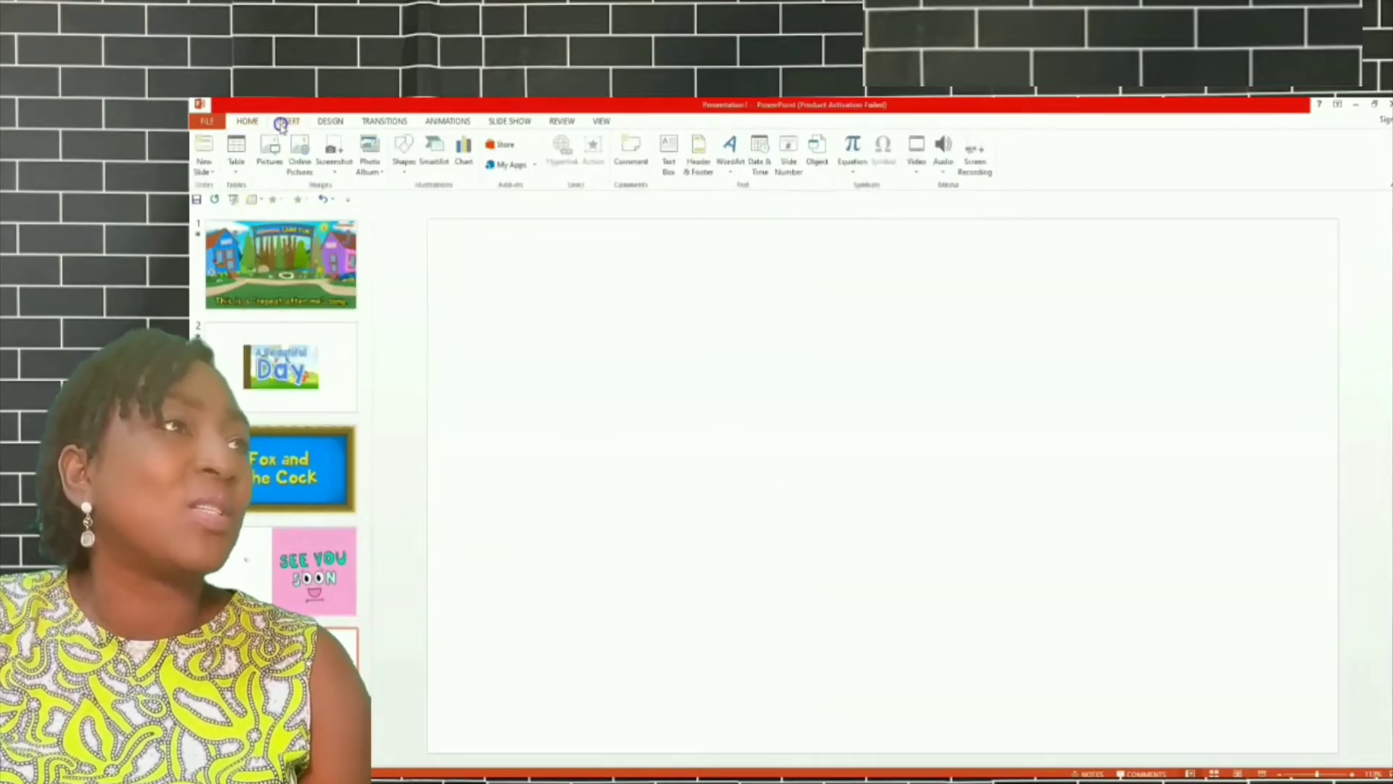
left_click(270, 153)
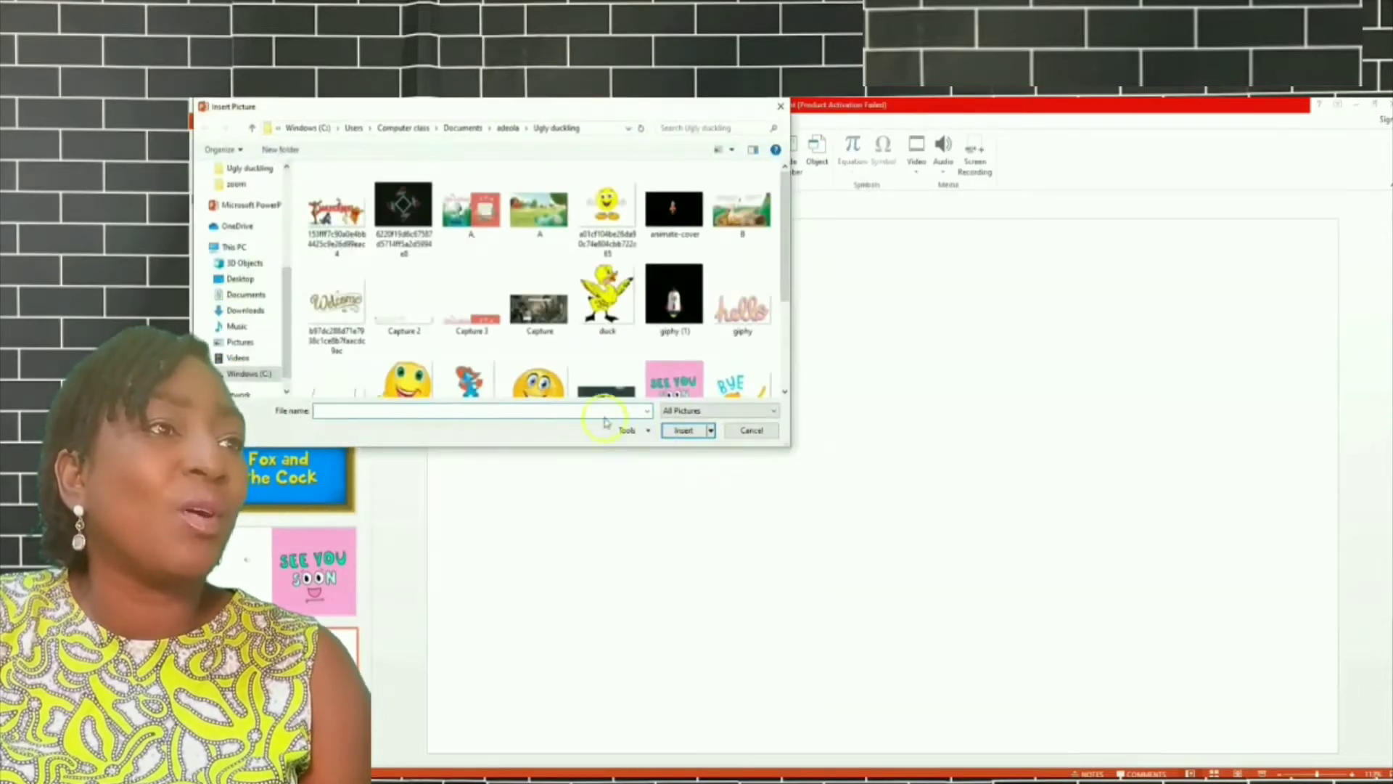
left_click(534, 386)
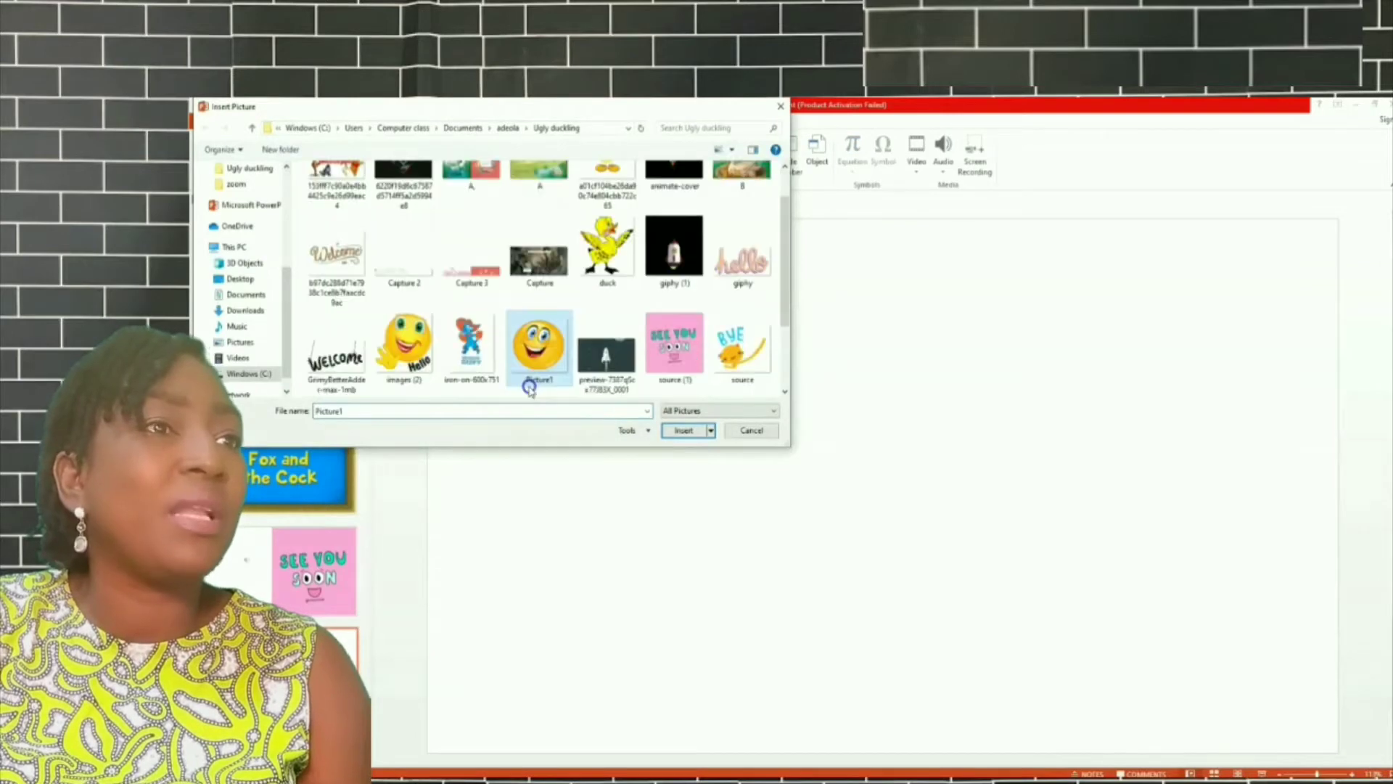
double_click(735, 252)
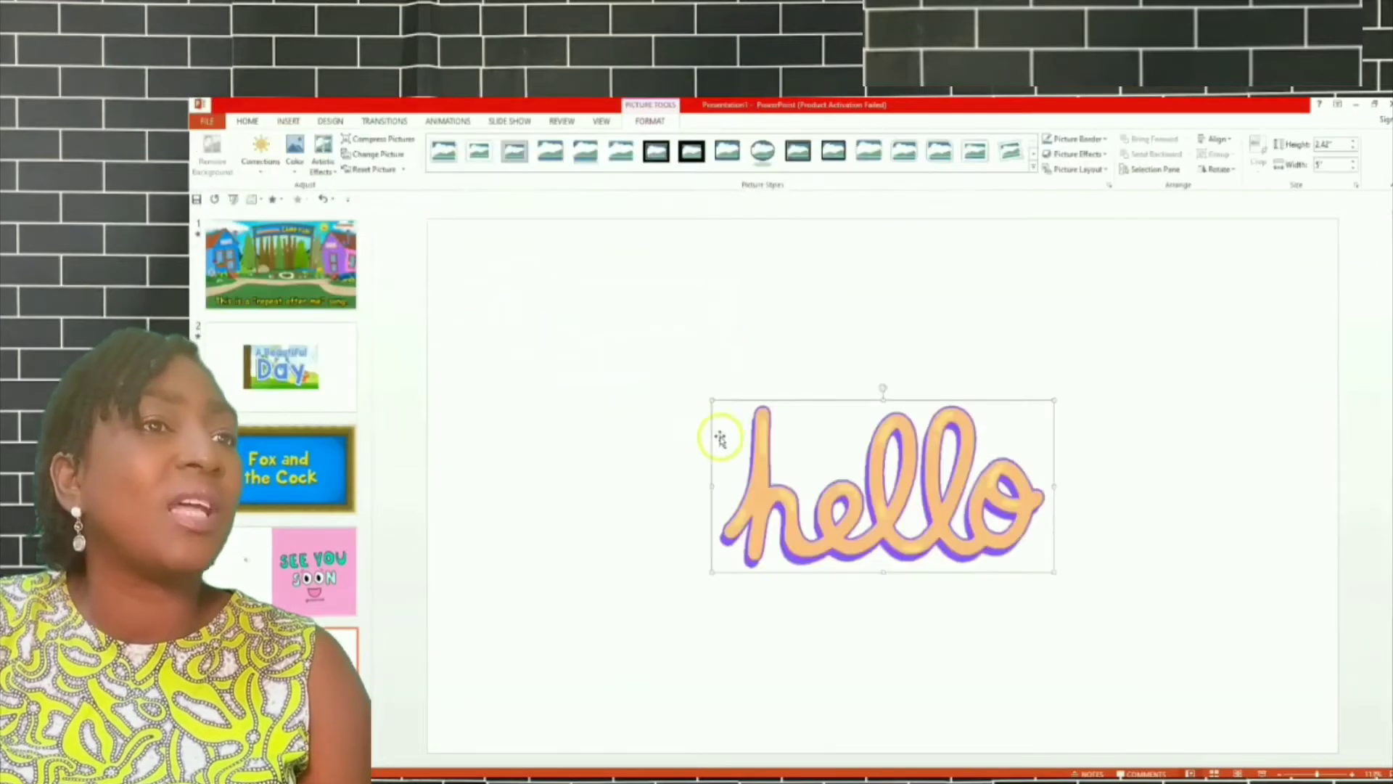
Insert the howareyou audio file from the computer onto the fifth slide with the hello picture.
left_click(288, 121)
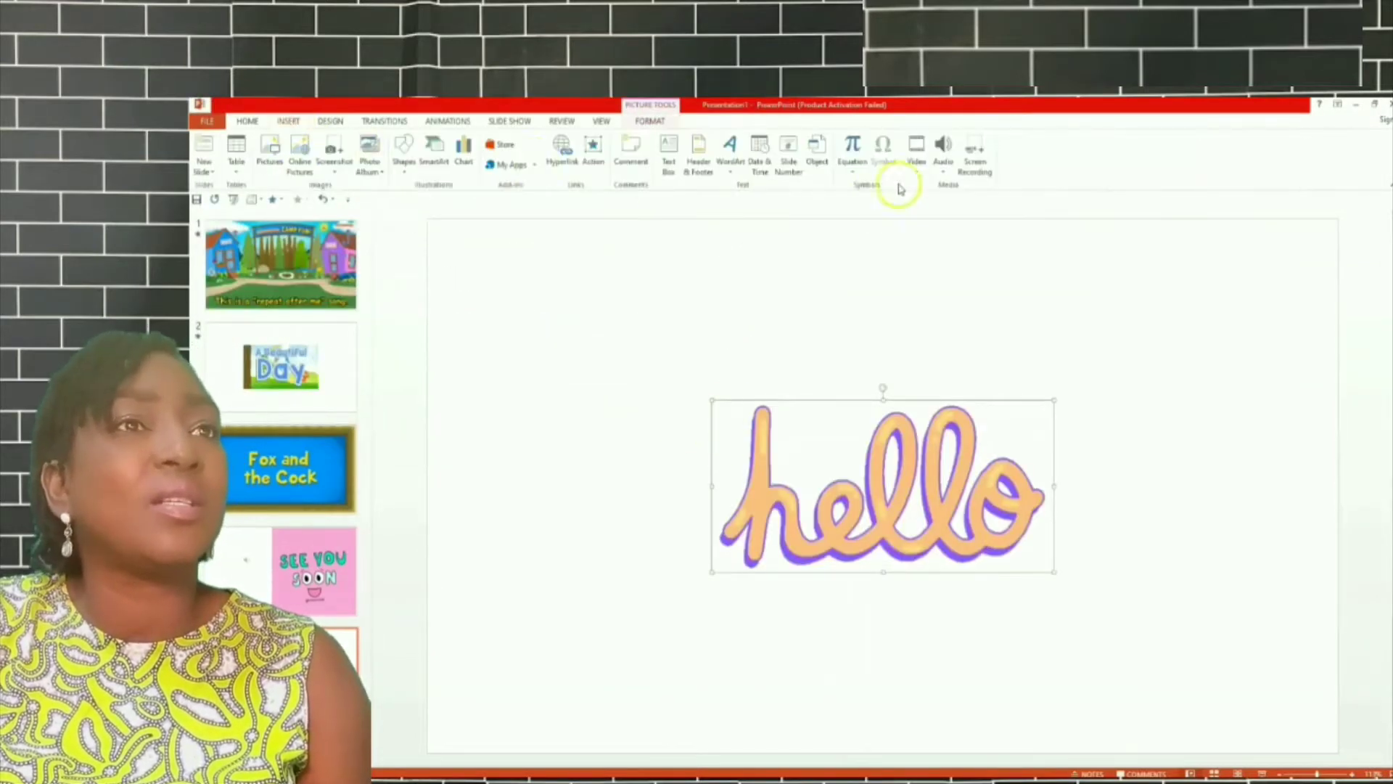
left_click(943, 161)
left_click(976, 186)
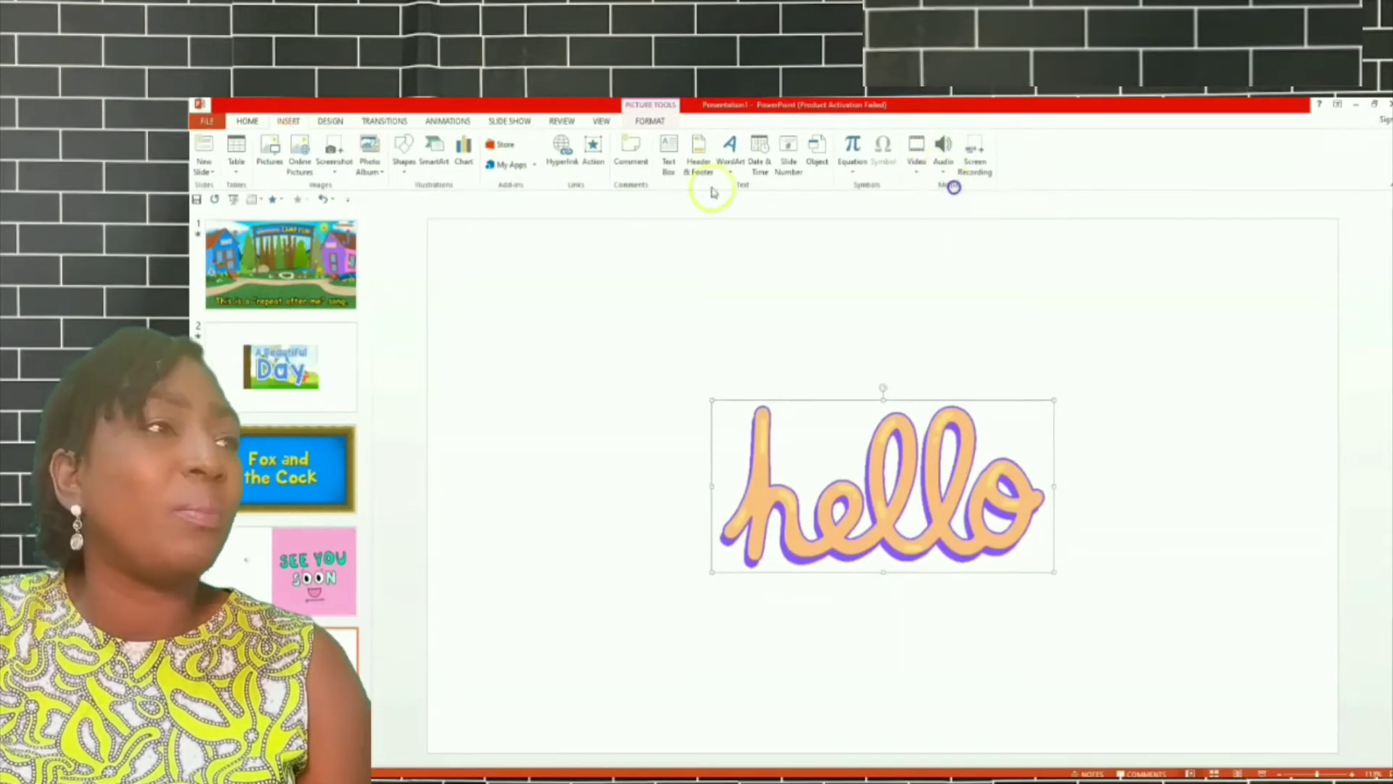
double_click(333, 217)
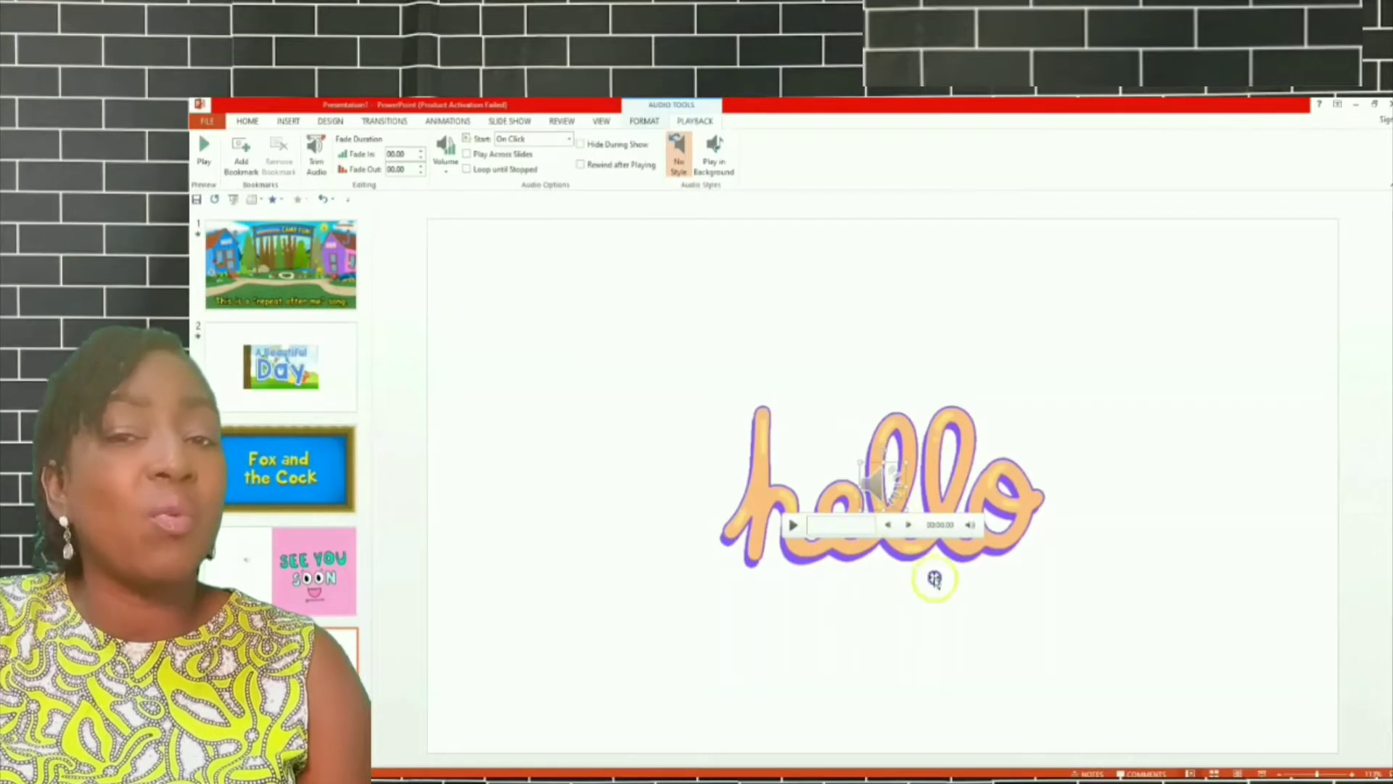
Set the howareyou audio to hide its icon during the show and start automatically.
left_click(580, 143)
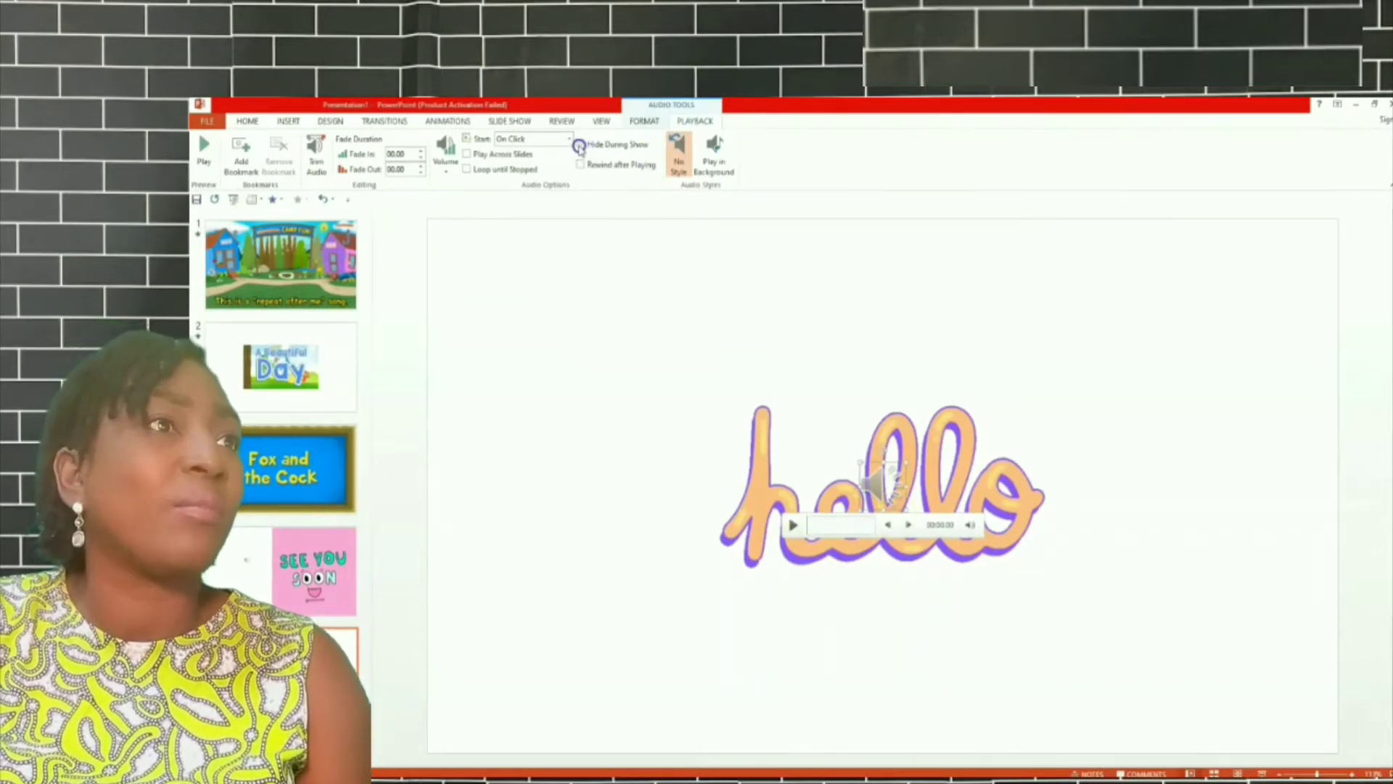
left_click(568, 139)
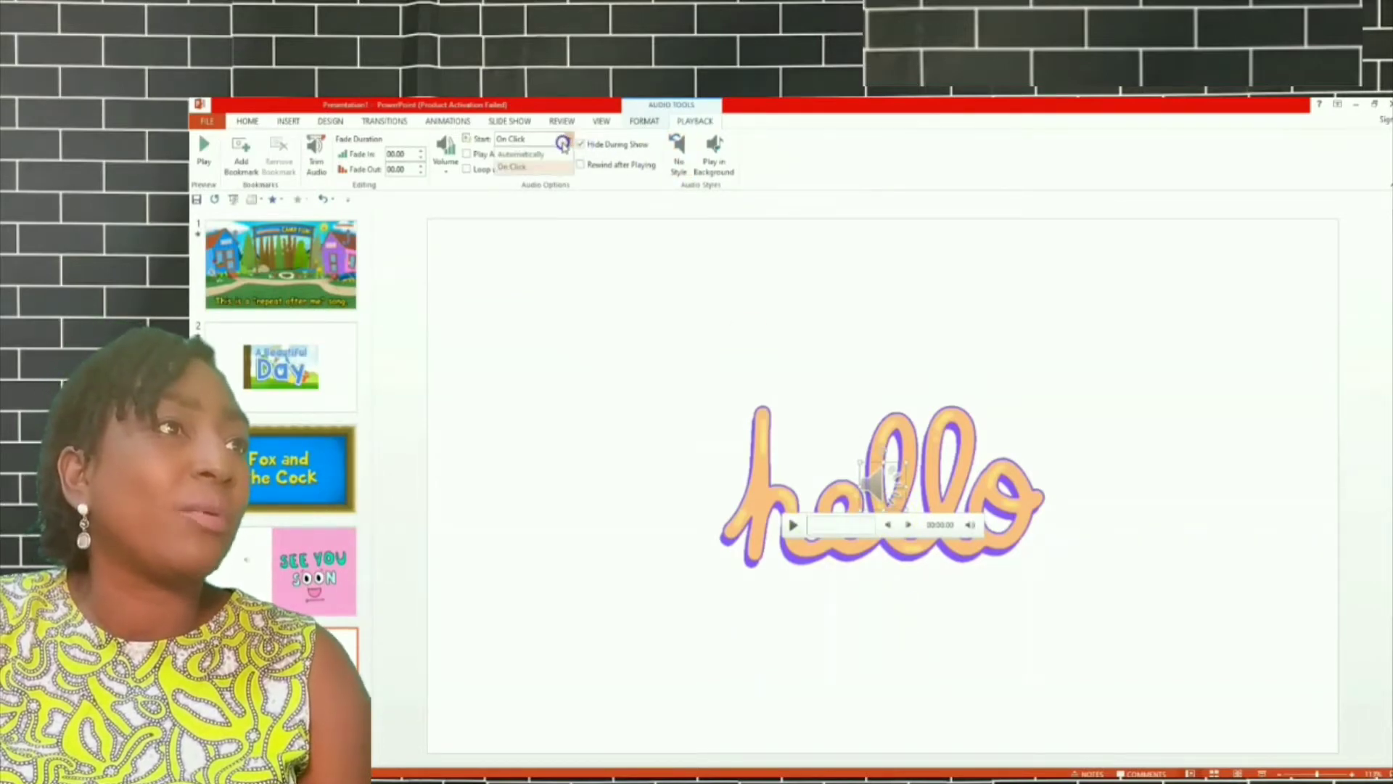
left_click(542, 154)
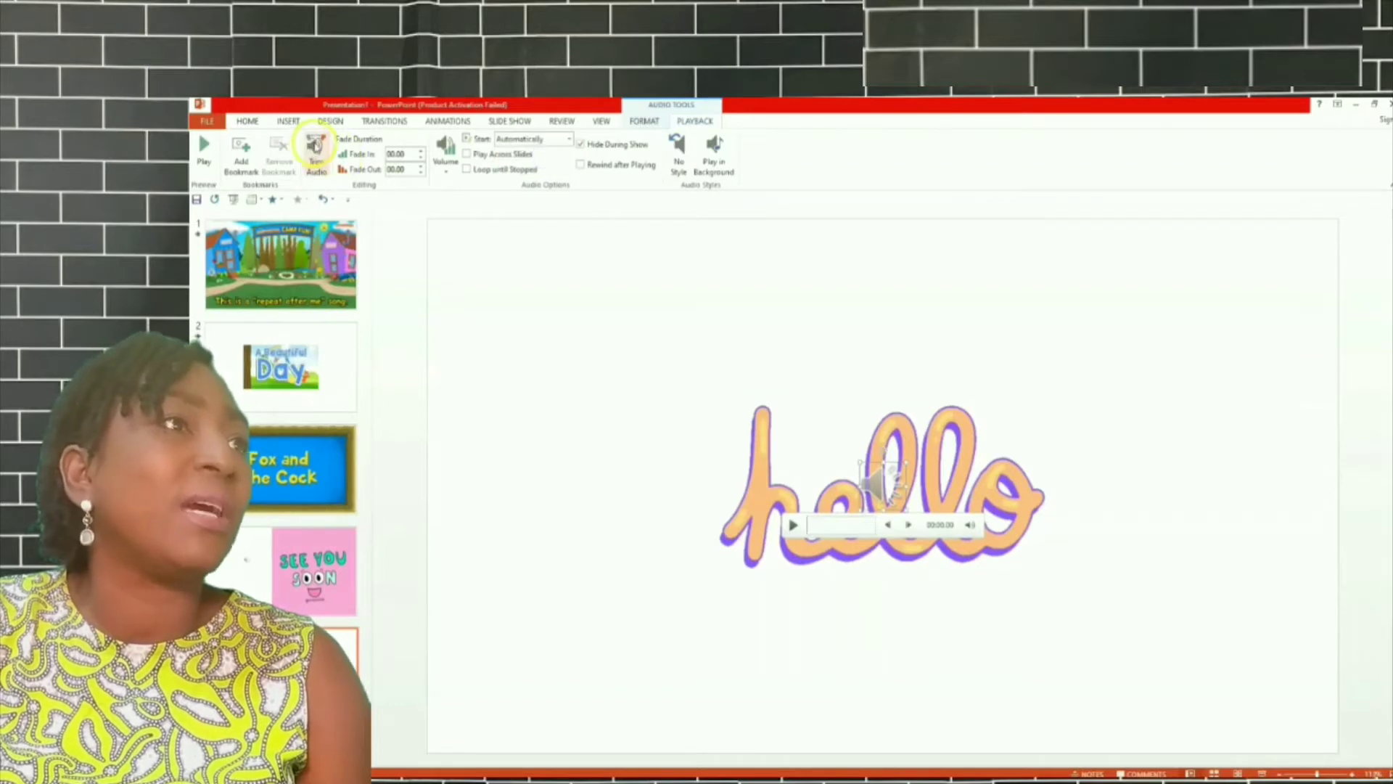
Trim the howareyou audio to start at 00:24.909 and end at 00:55.514.
left_click(316, 156)
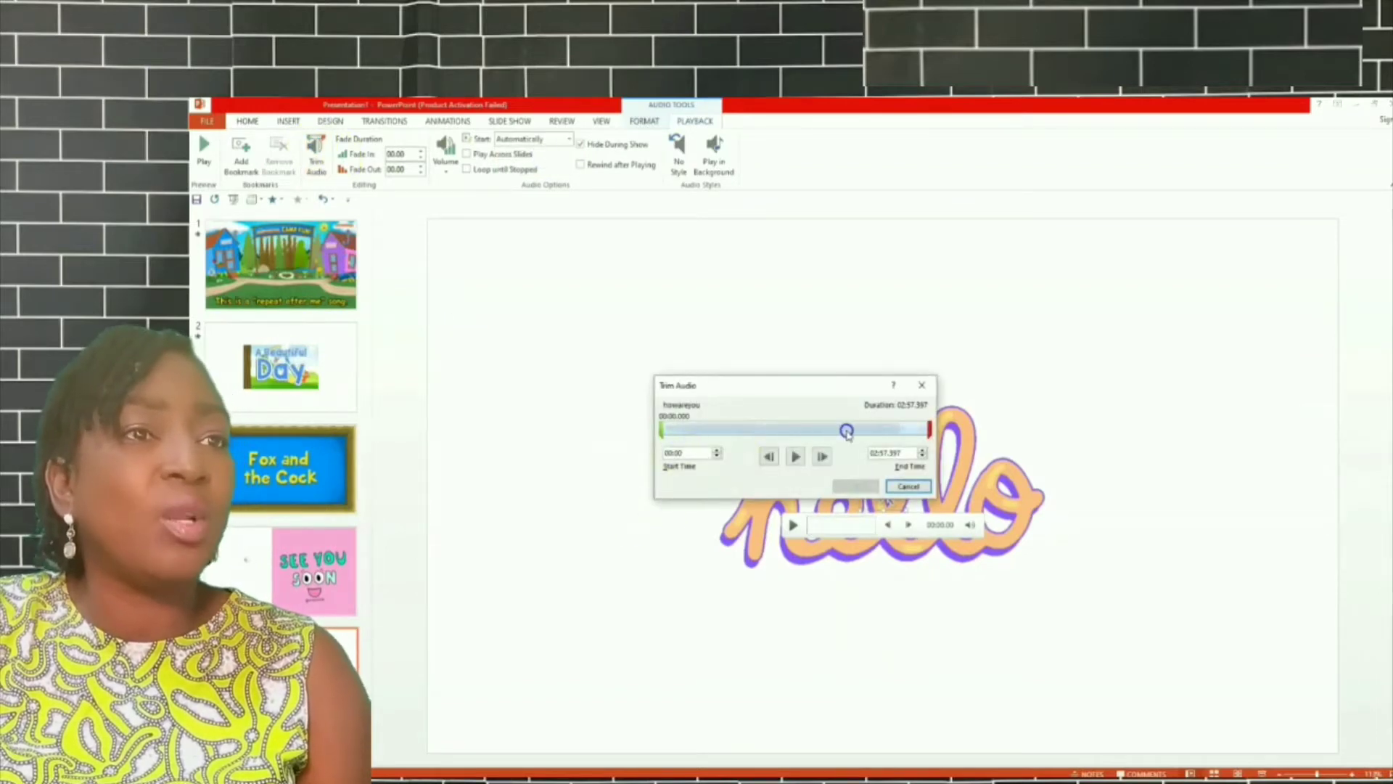
left_click_drag(660, 431, 698, 431)
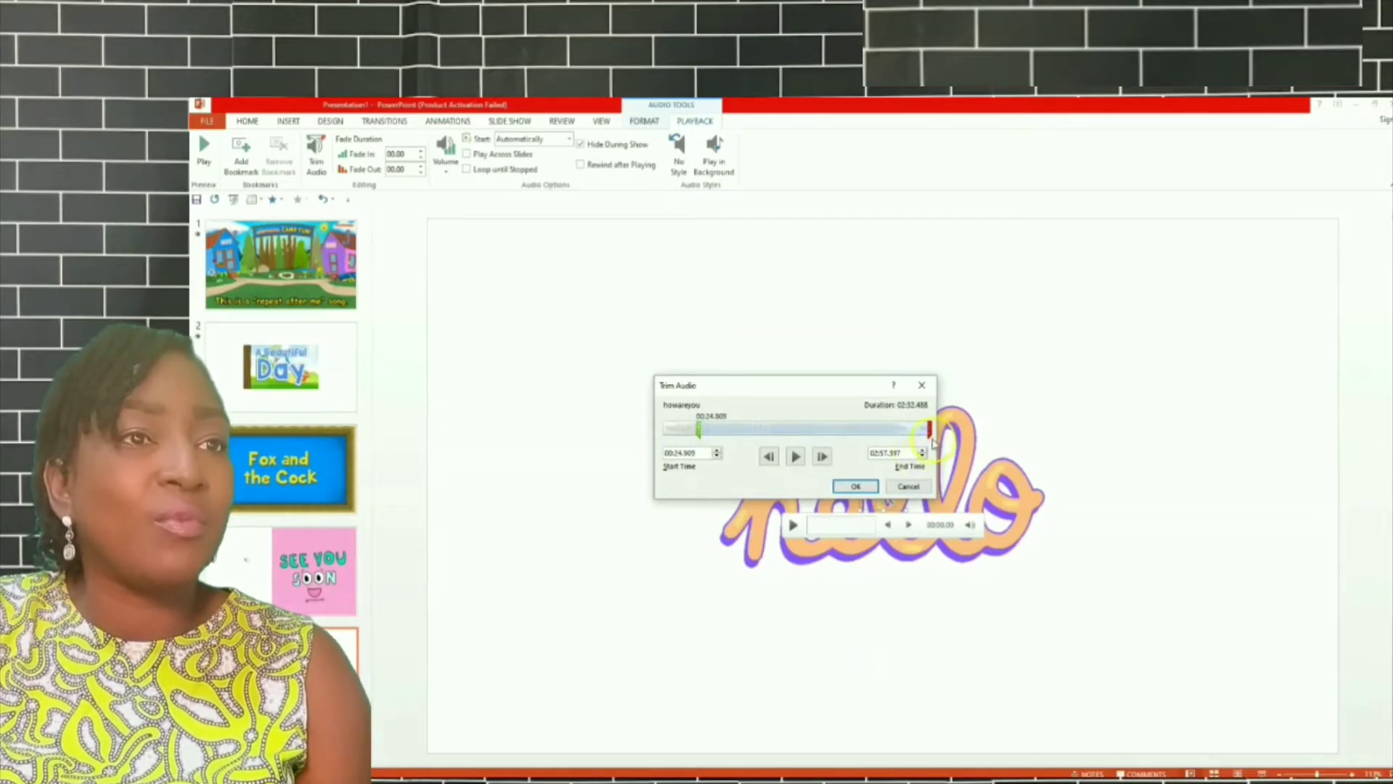
left_click_drag(929, 429, 891, 432)
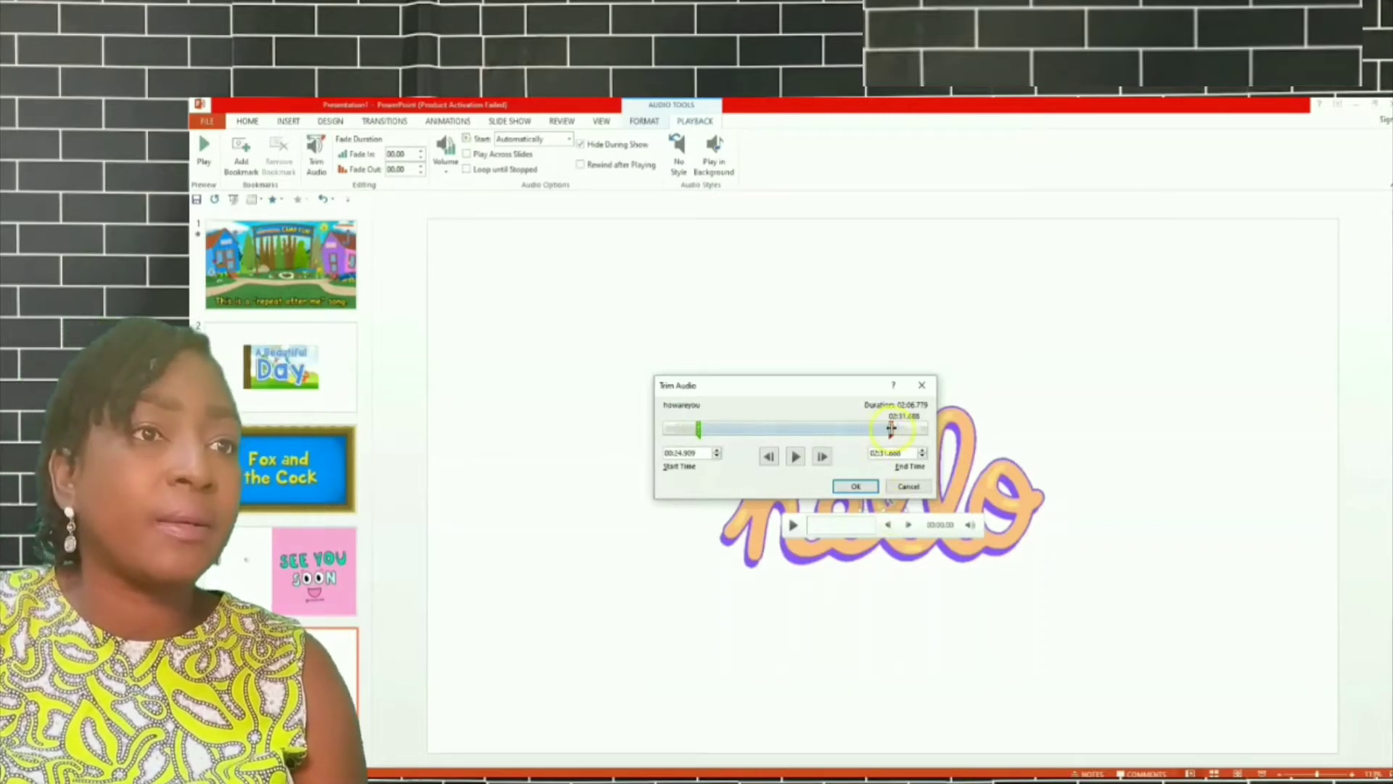
left_click_drag(892, 428, 751, 431)
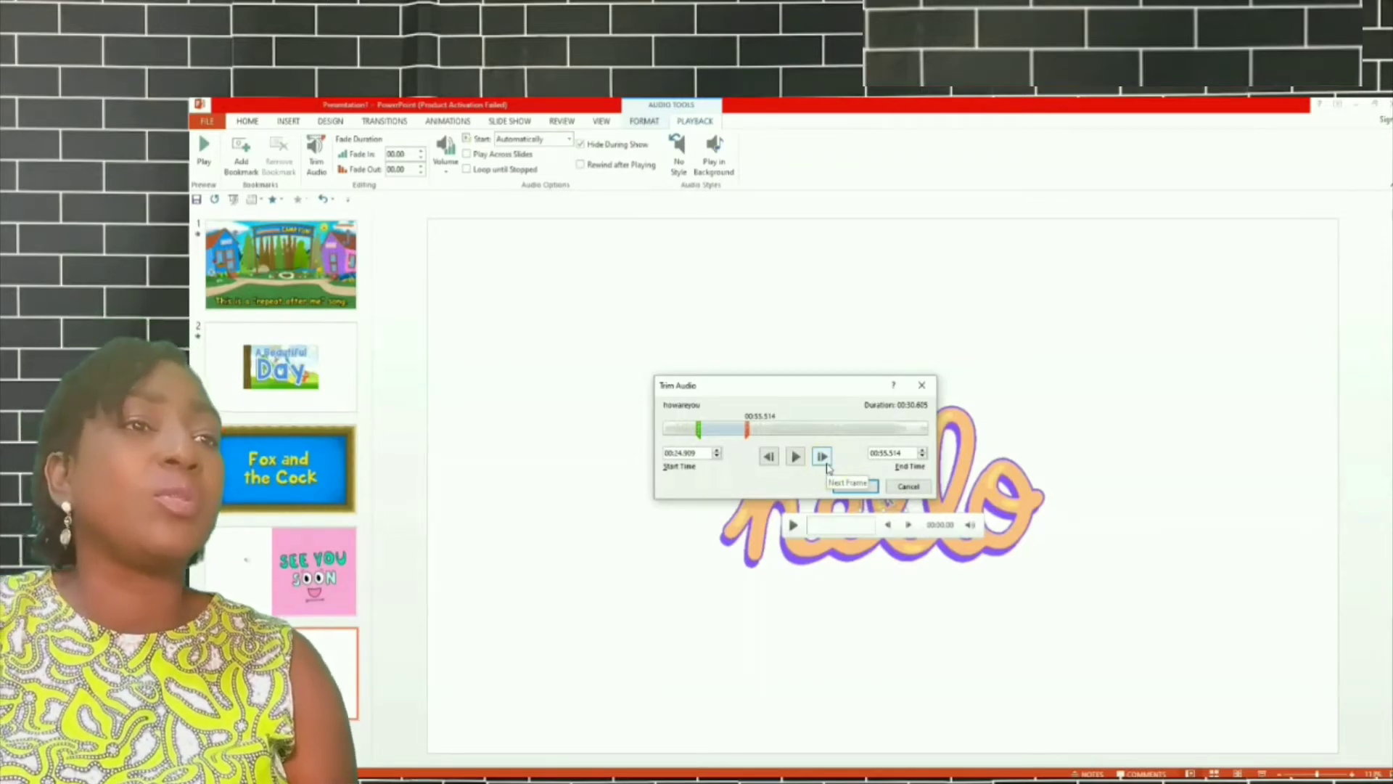
left_click(855, 486)
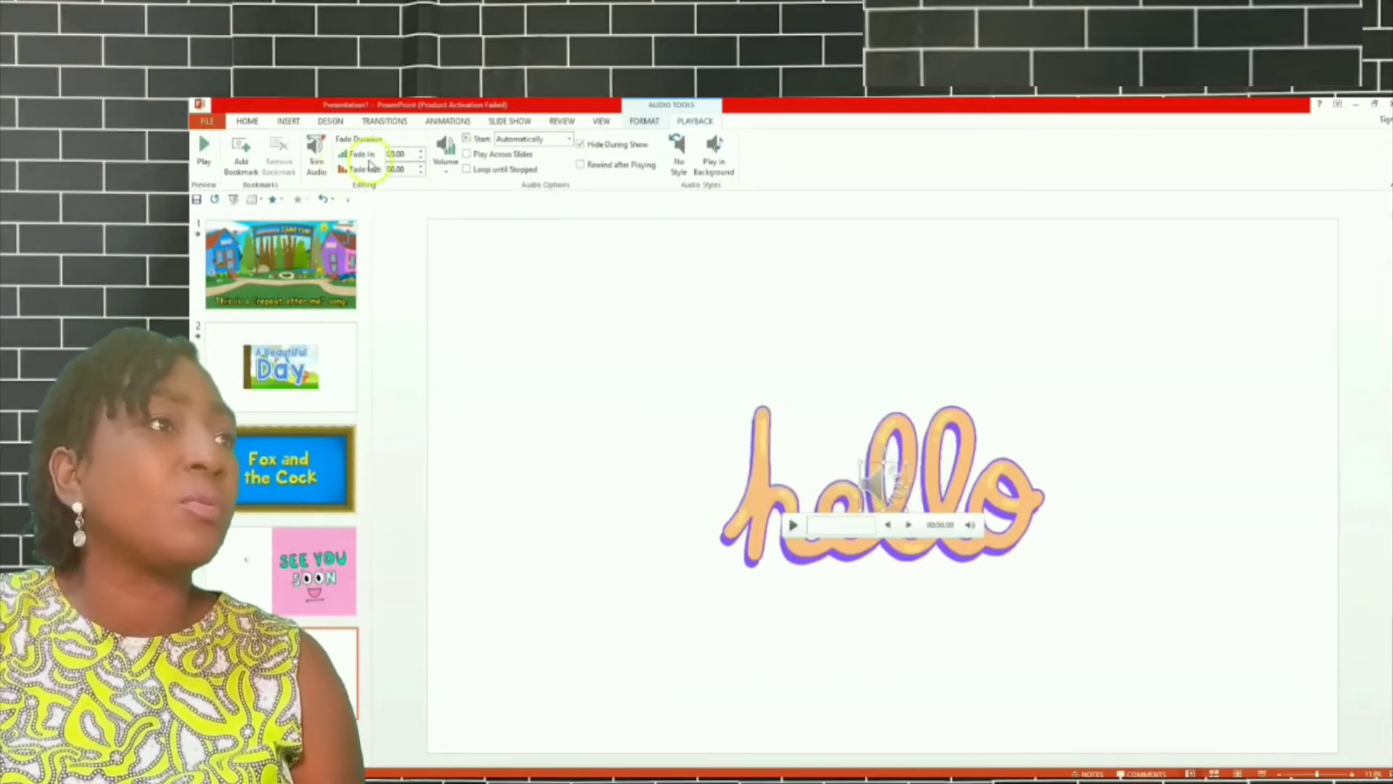
Set the howareyou audio's fade-in duration to 24.909 and its fade-out duration to 55.514.
left_click(396, 154)
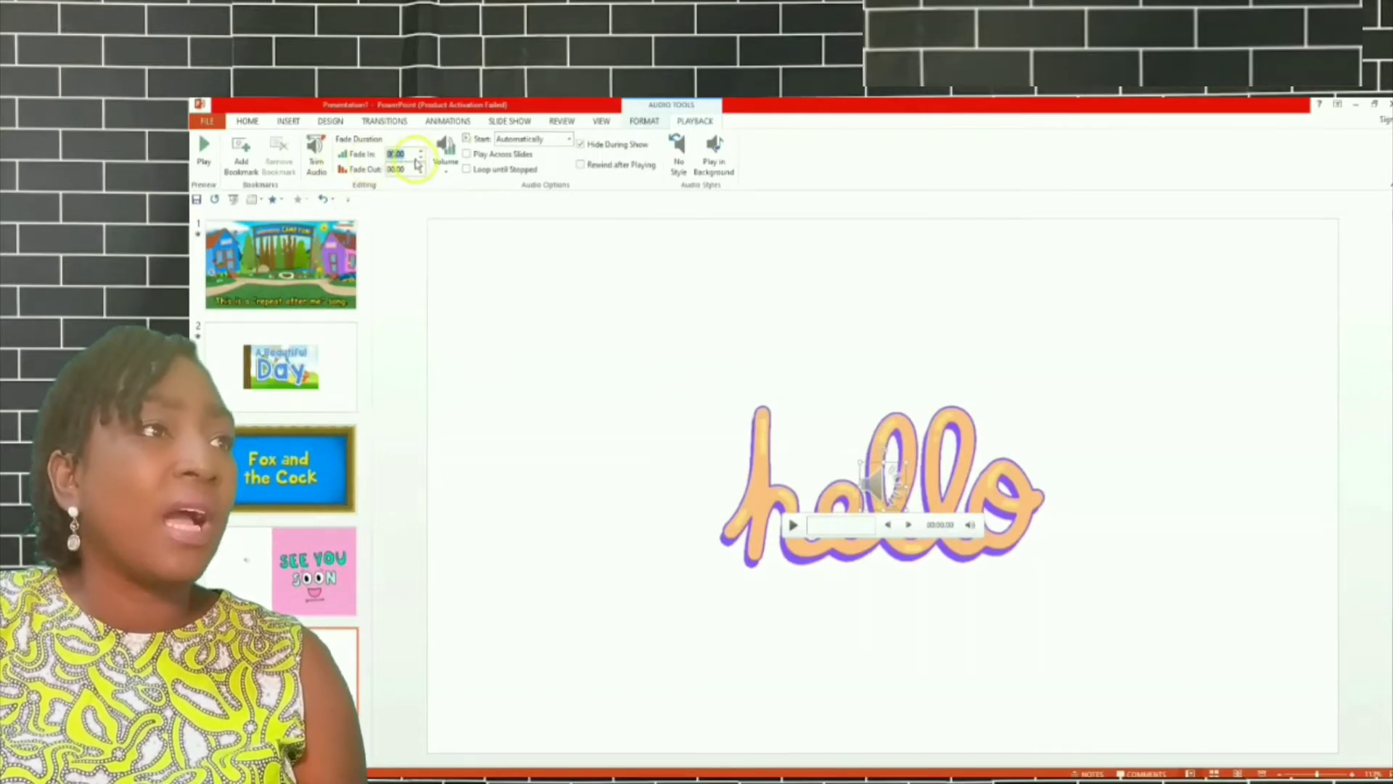
type("2")
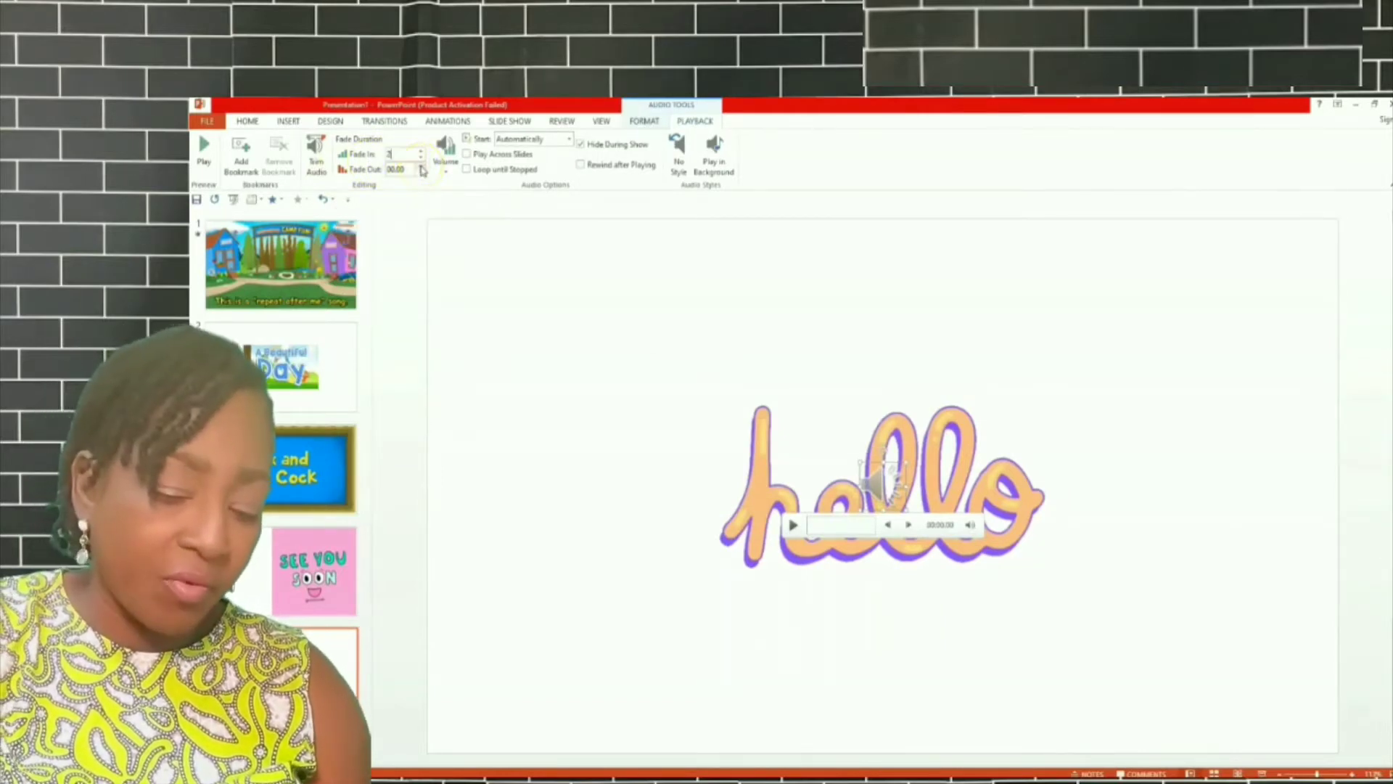
type("4")
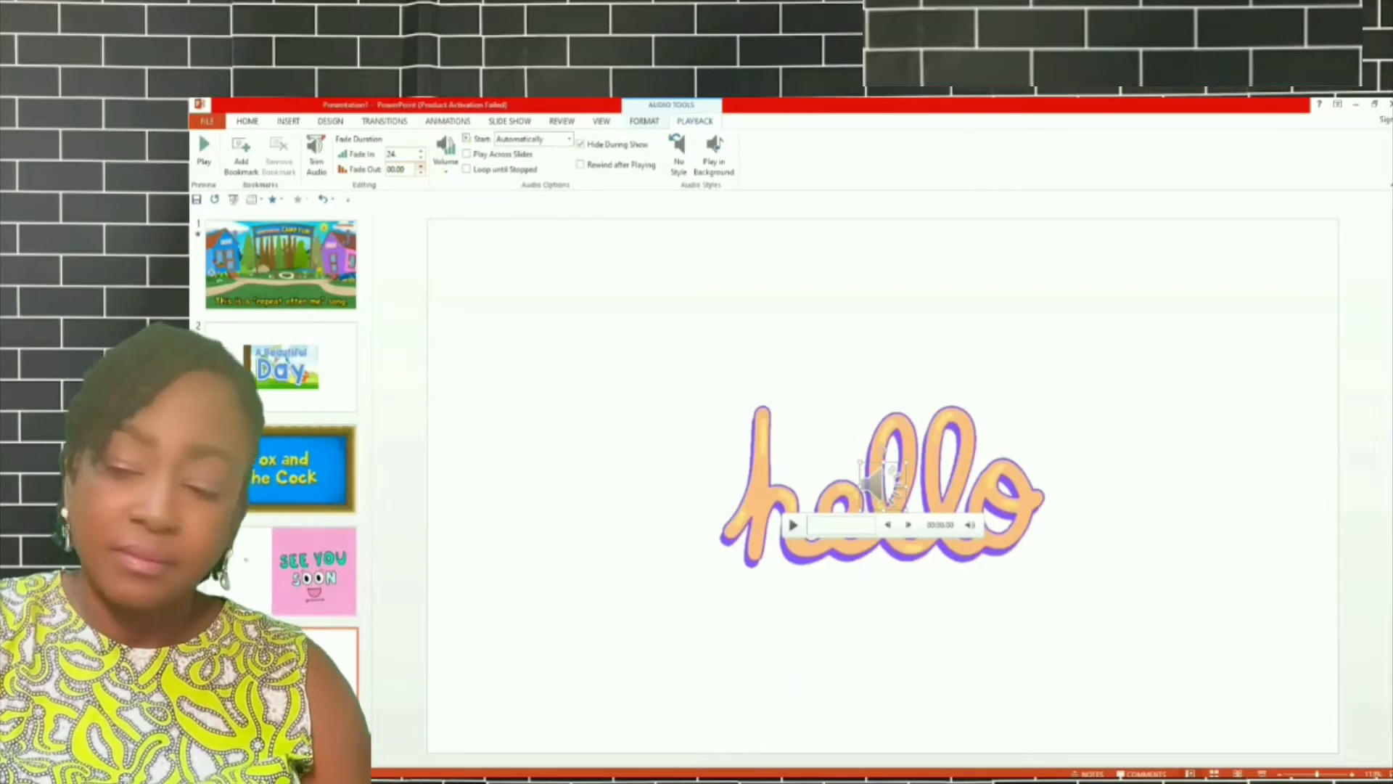
type(".009")
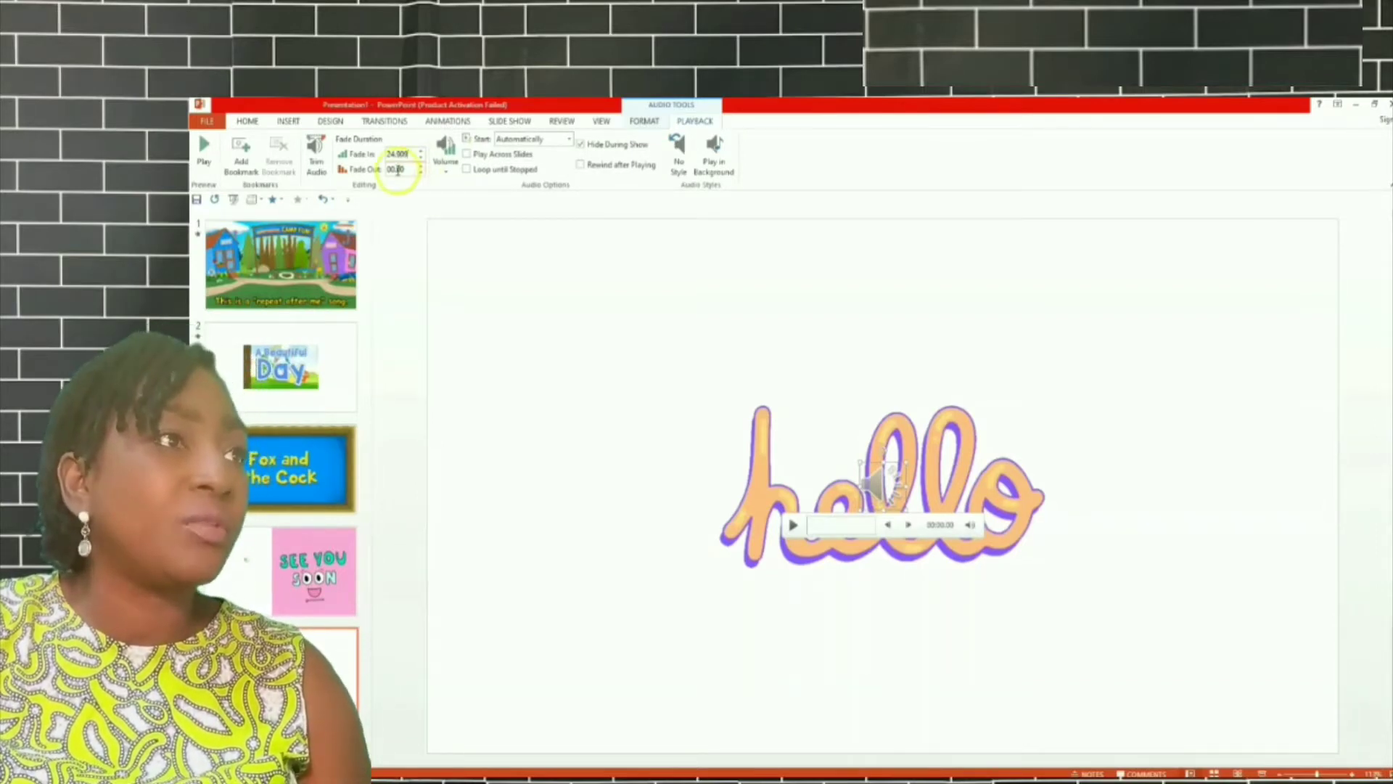
left_click(407, 170)
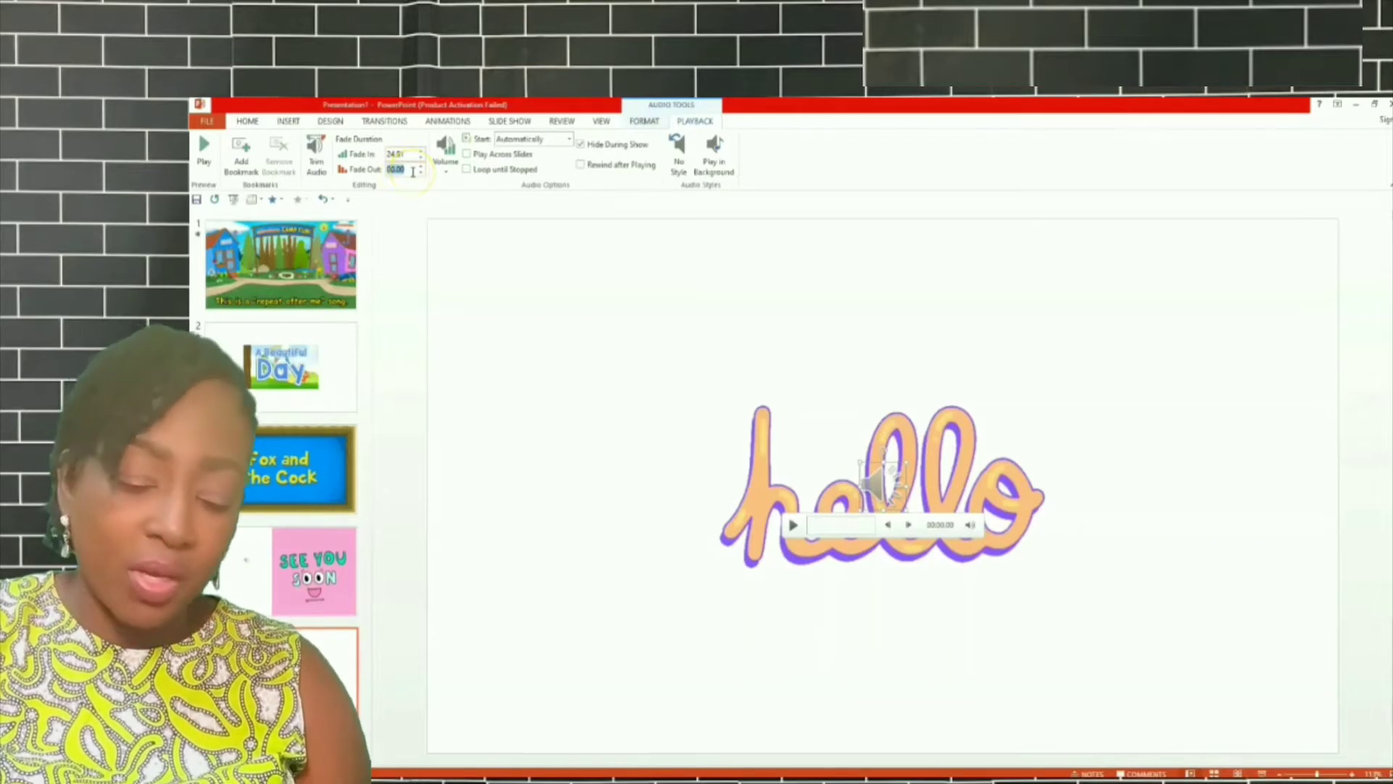
type("55")
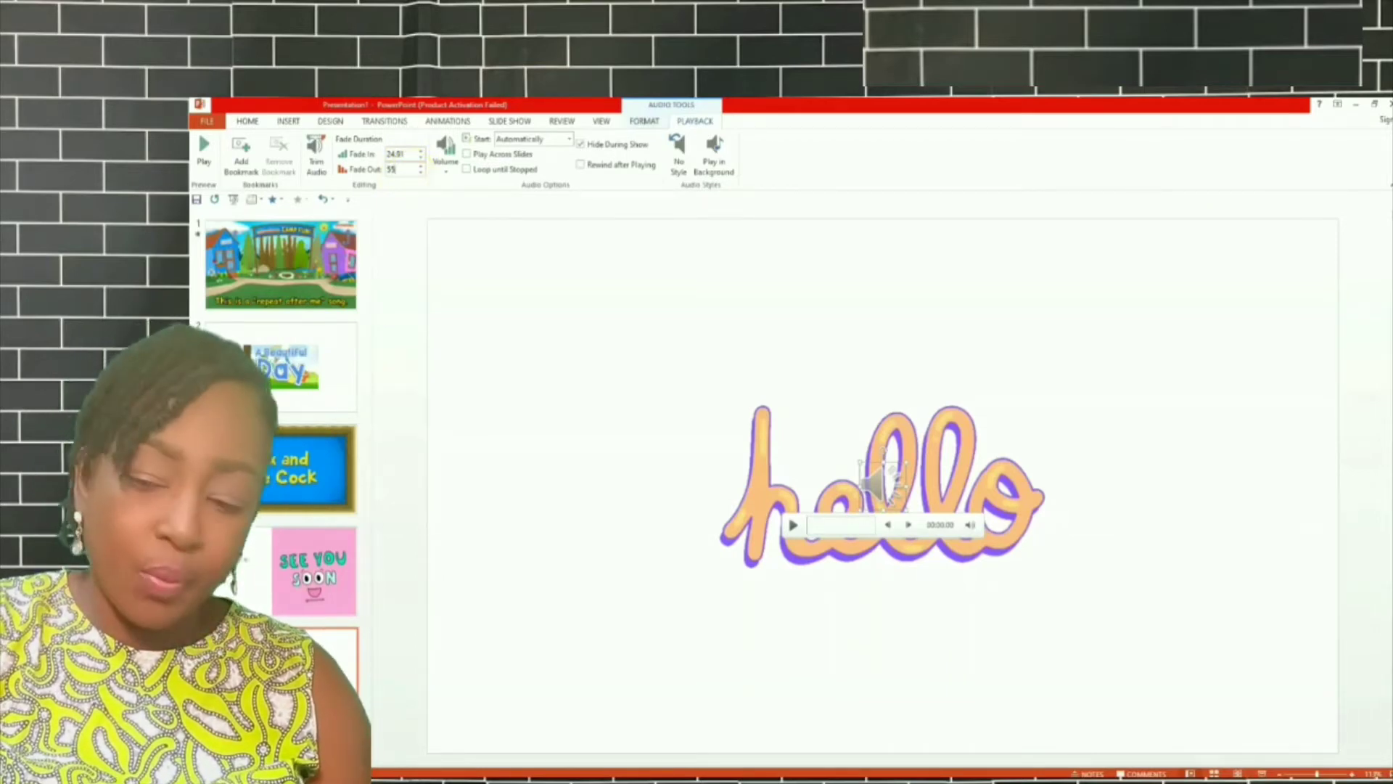
type(".514")
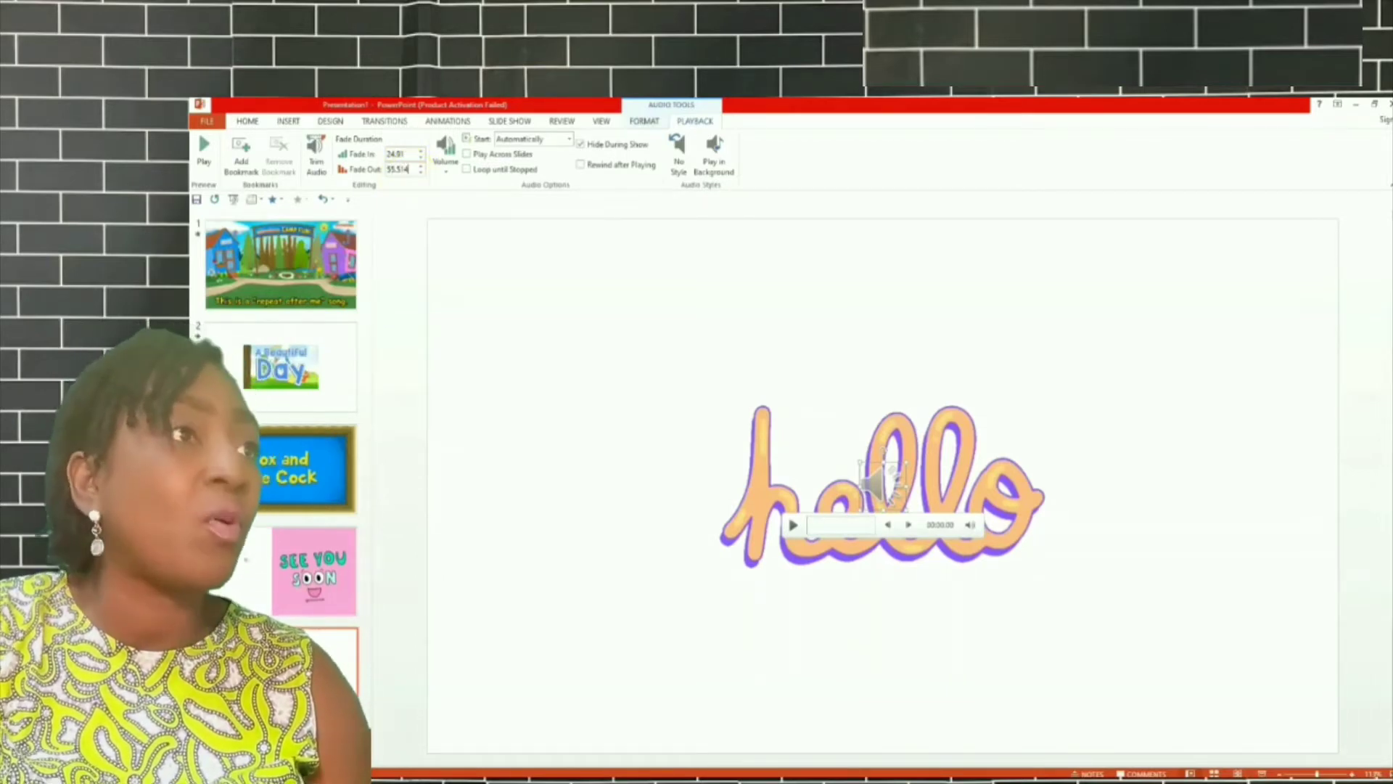
left_click(543, 305)
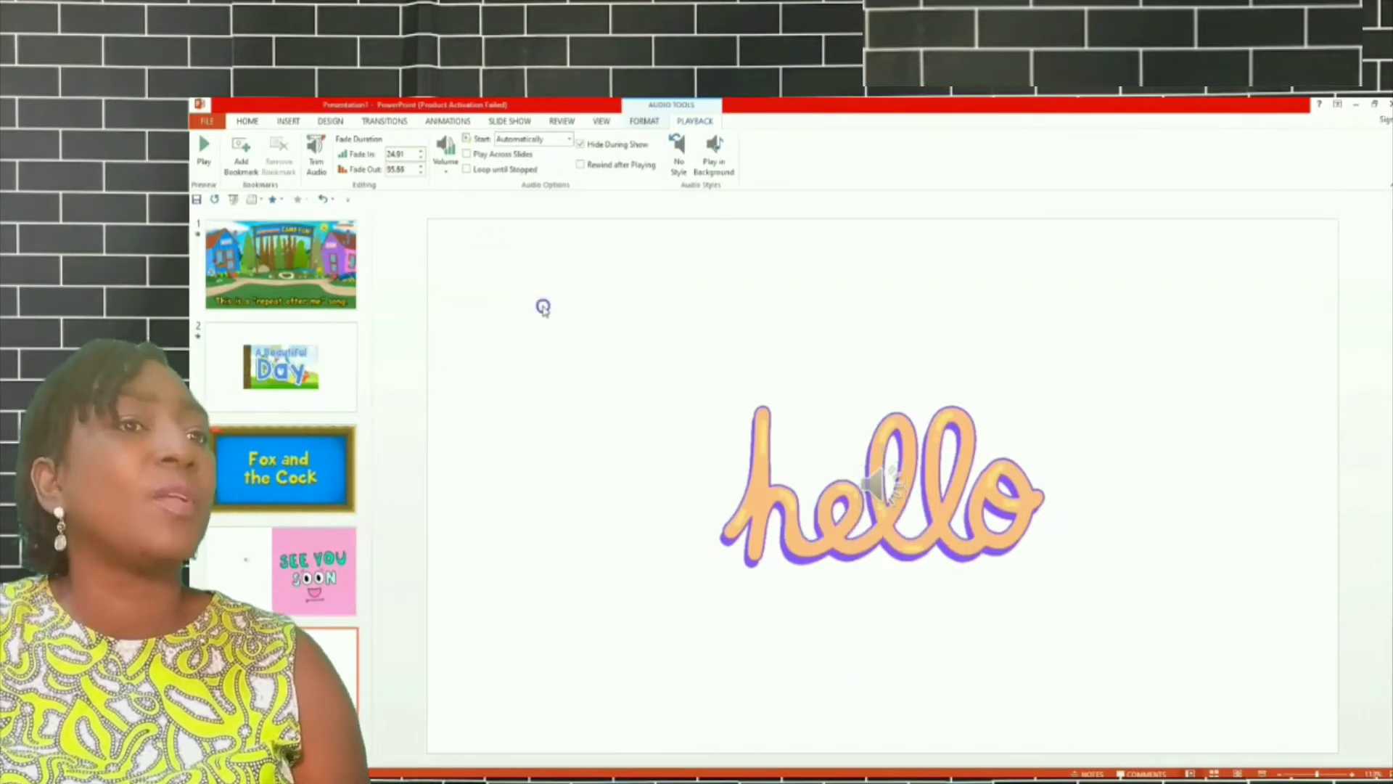
Enlarge the hello picture on the fifth slide and add a new blank slide after it.
left_click(767, 454)
left_click_drag(709, 398, 662, 337)
left_click(857, 607)
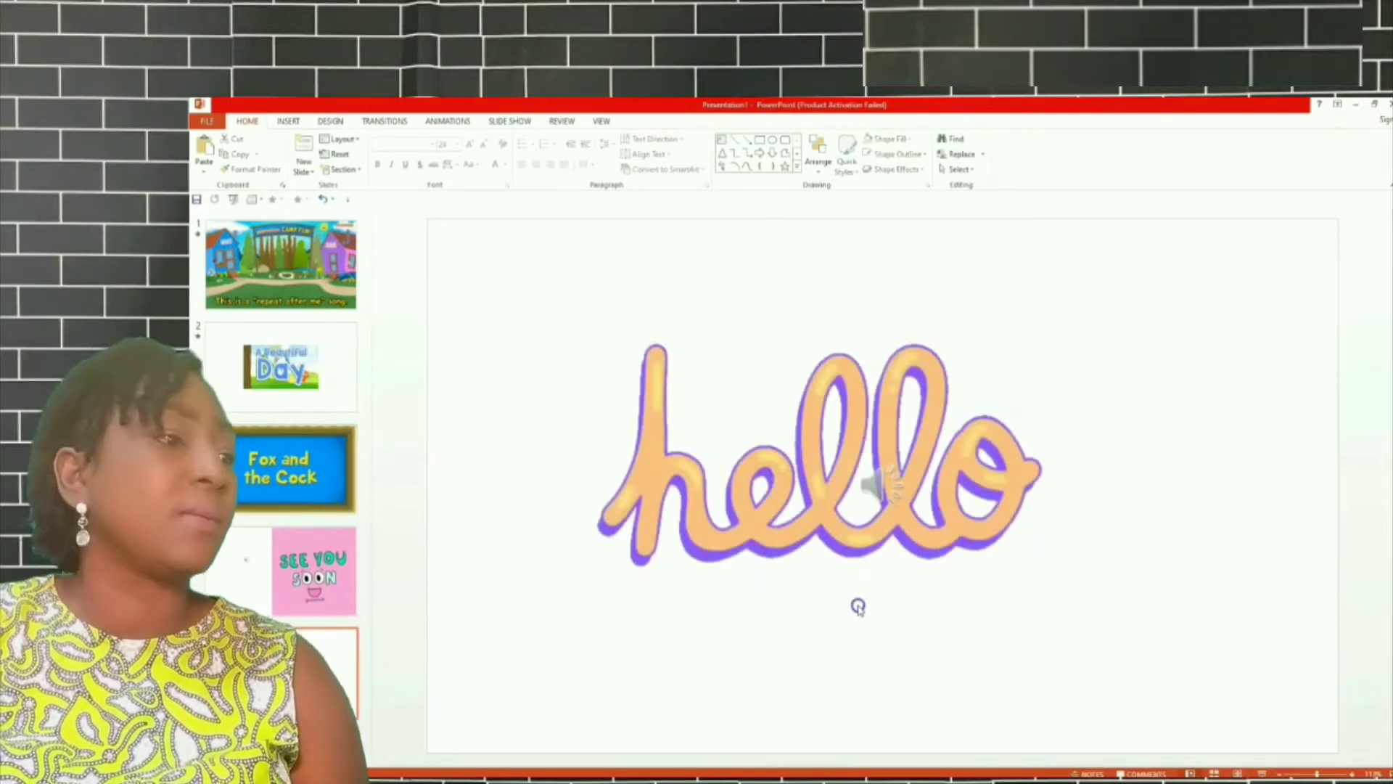
left_click(255, 199)
left_click(278, 371)
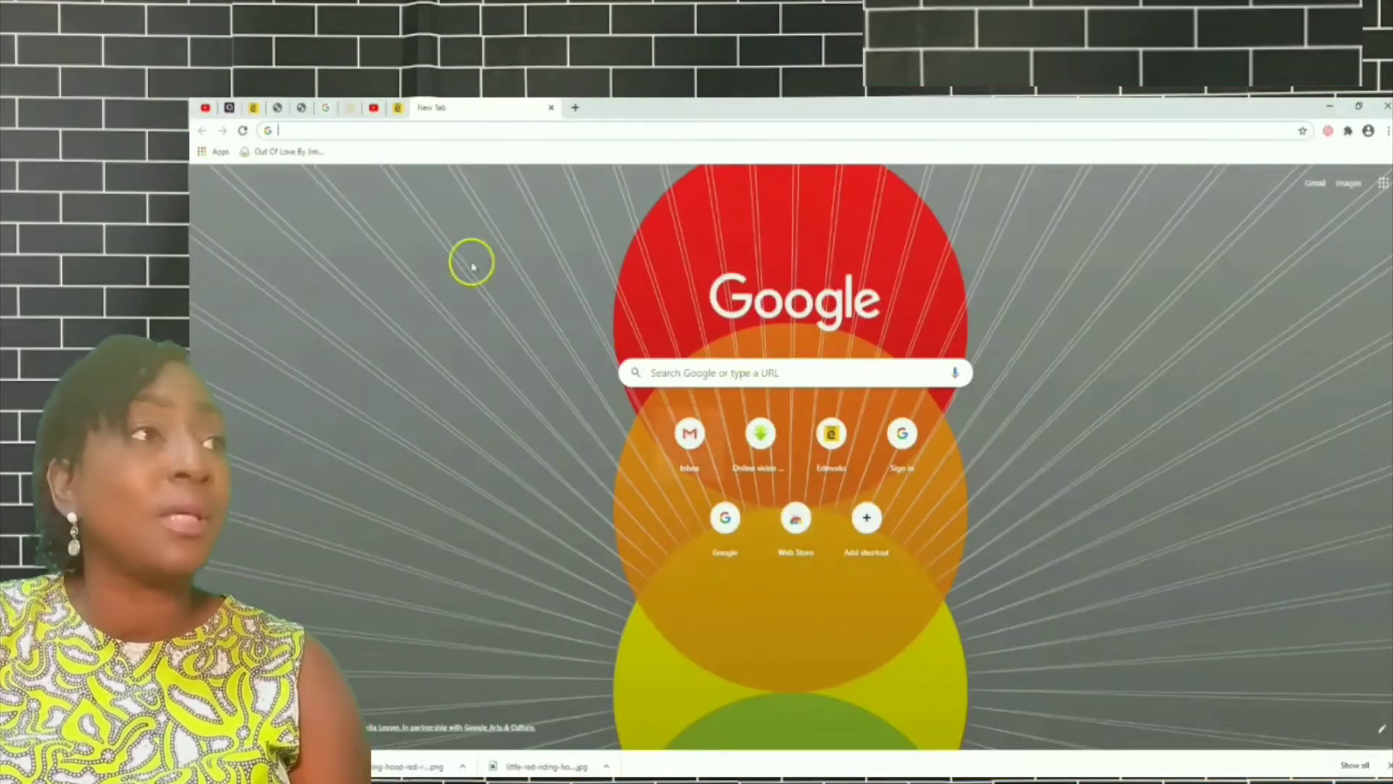
In the Chrome browser, search Google for "little red riding hood transparent background".
left_click(722, 378)
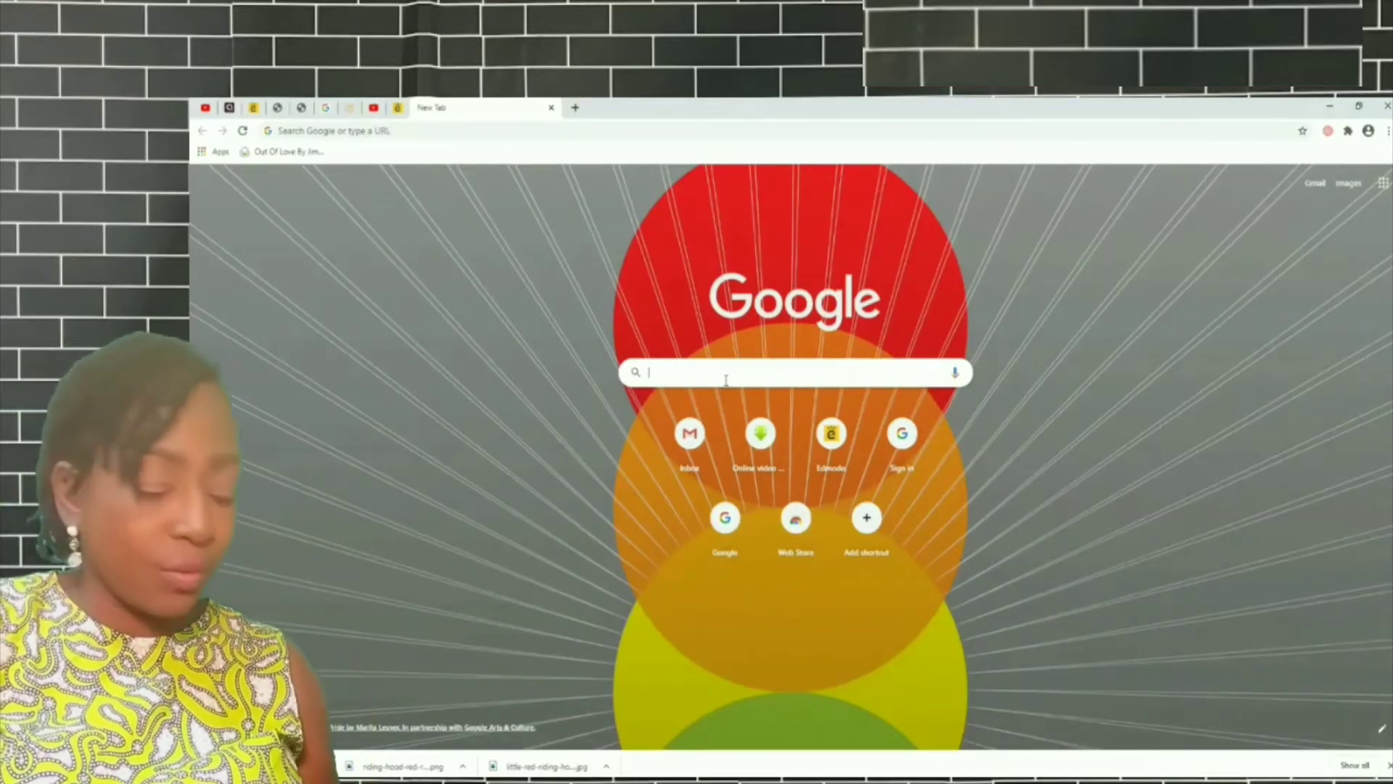
type("lit")
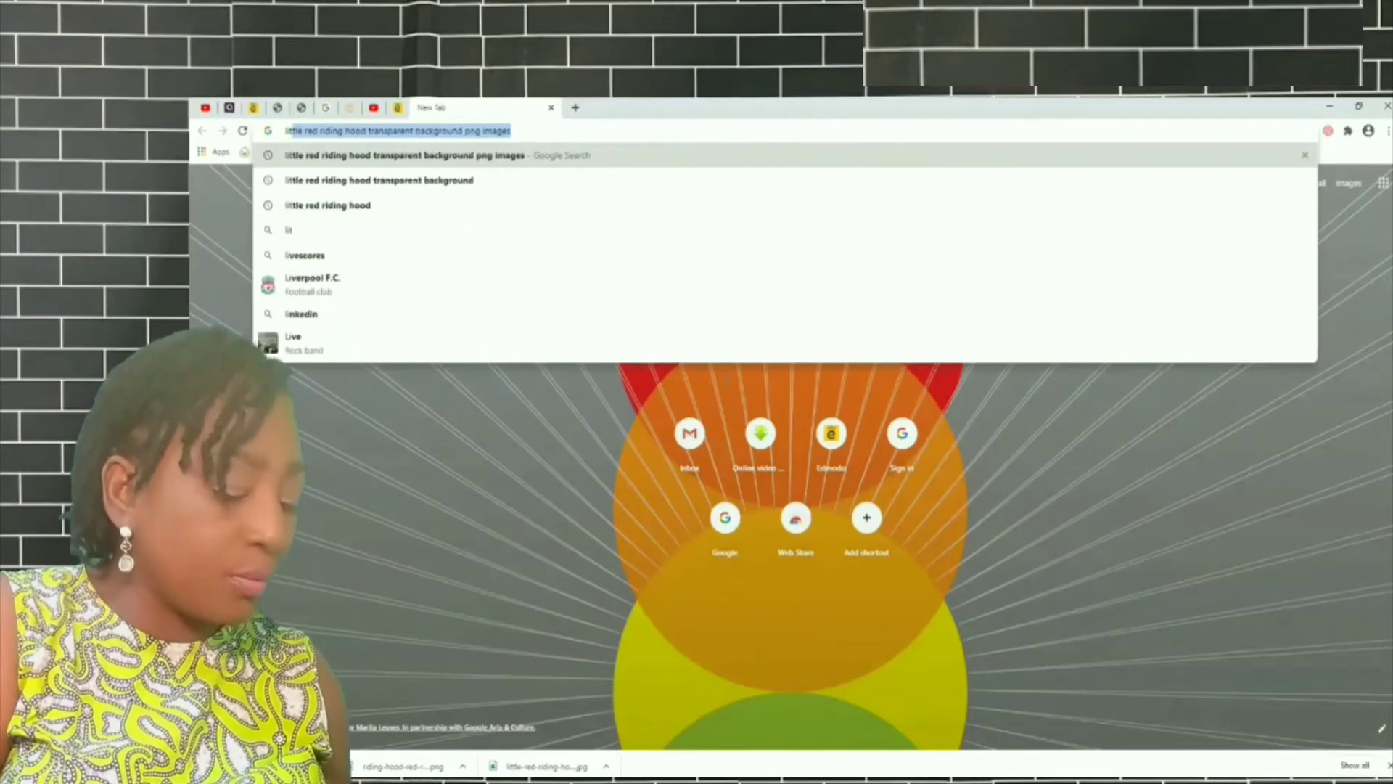
type("t")
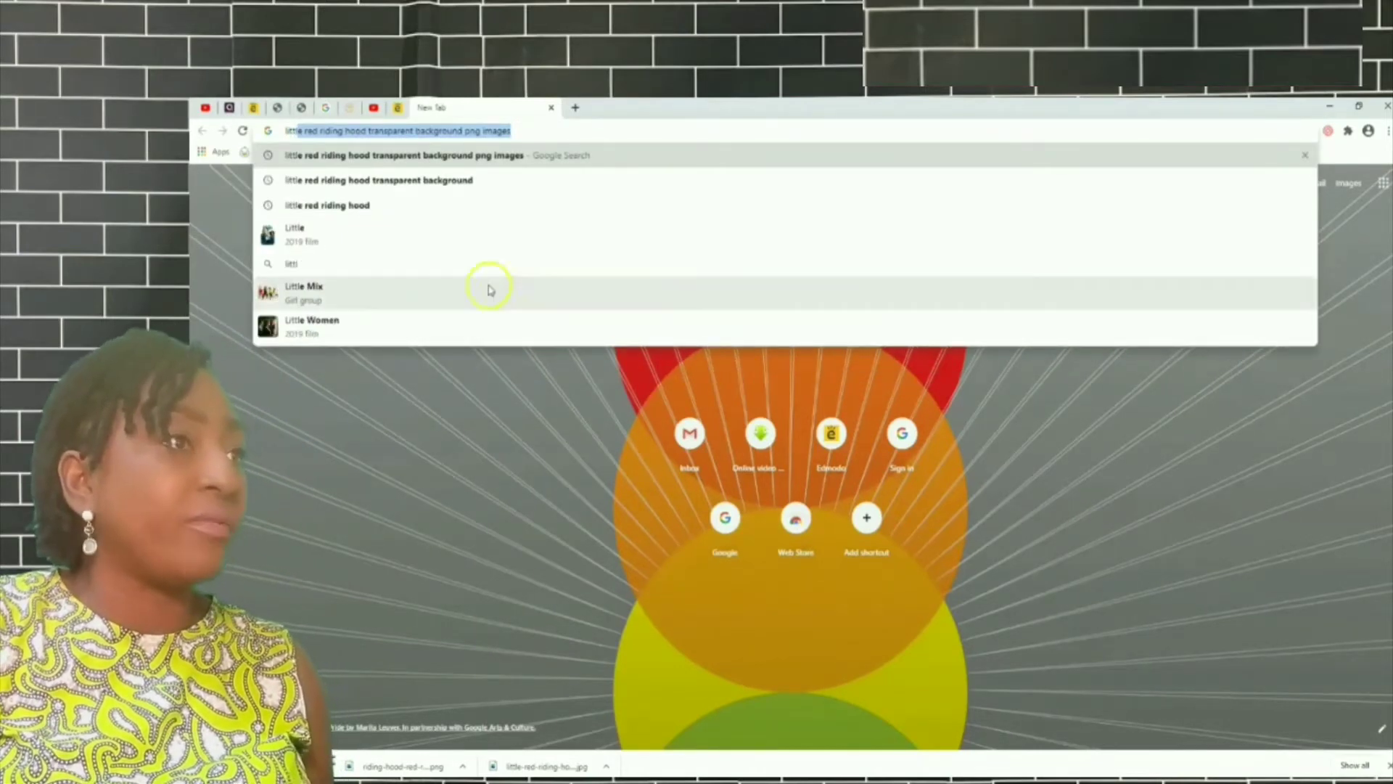
left_click(409, 212)
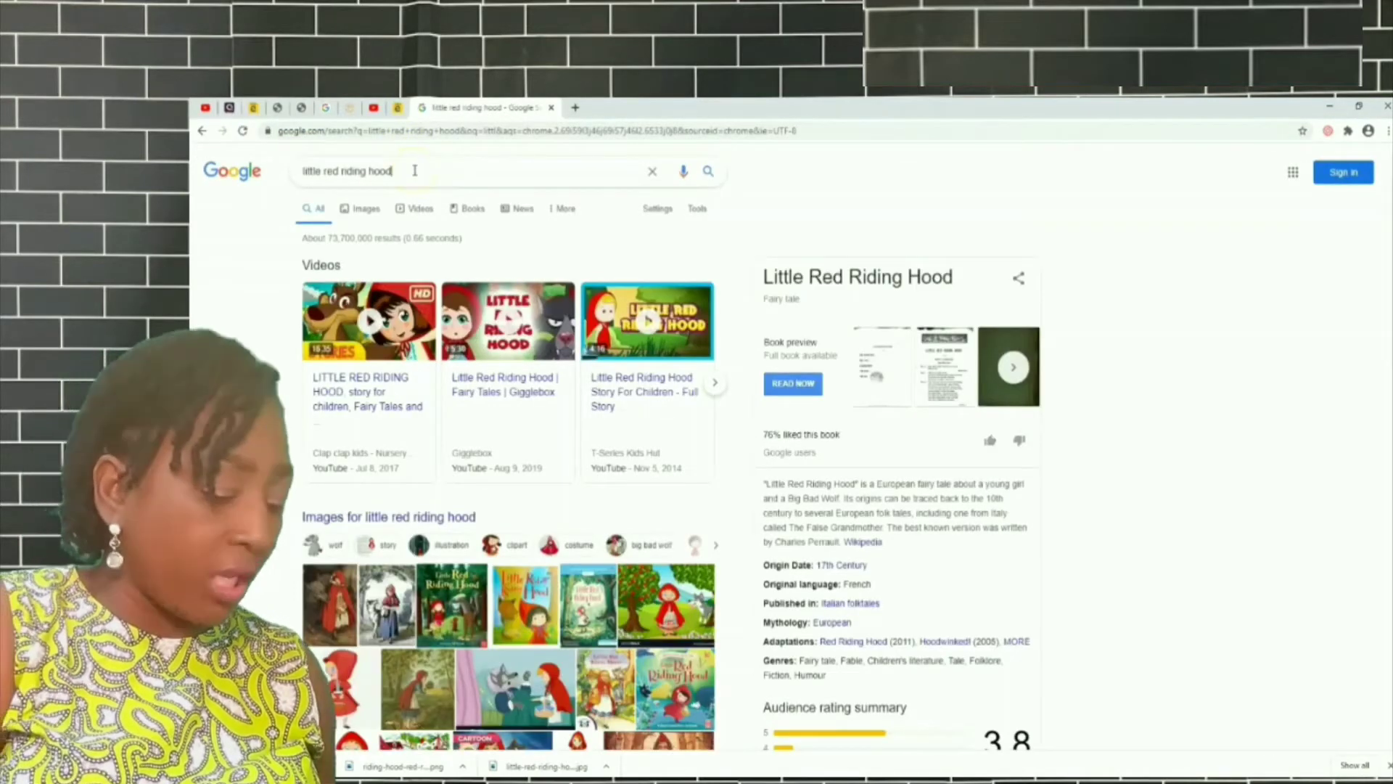
left_click(414, 170)
type("tra")
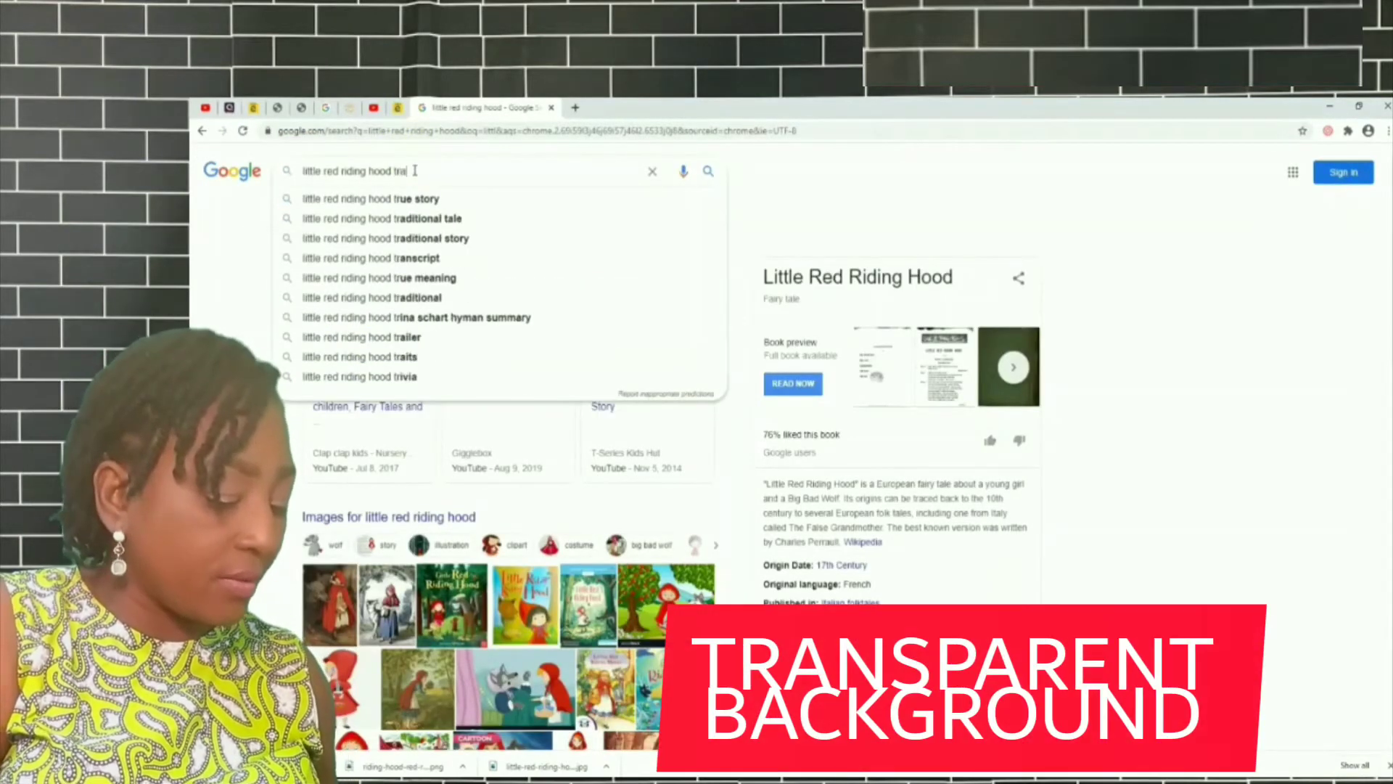
type("nspare")
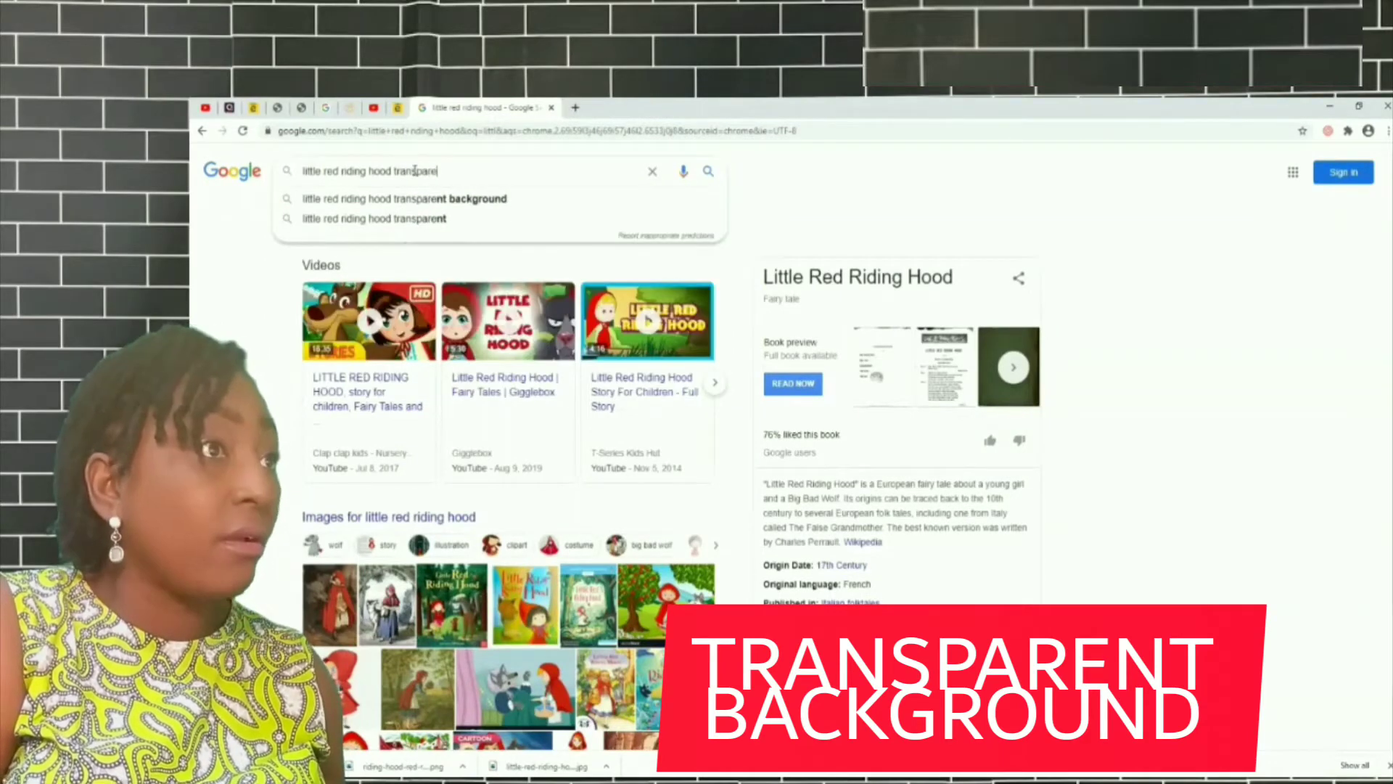
left_click(472, 198)
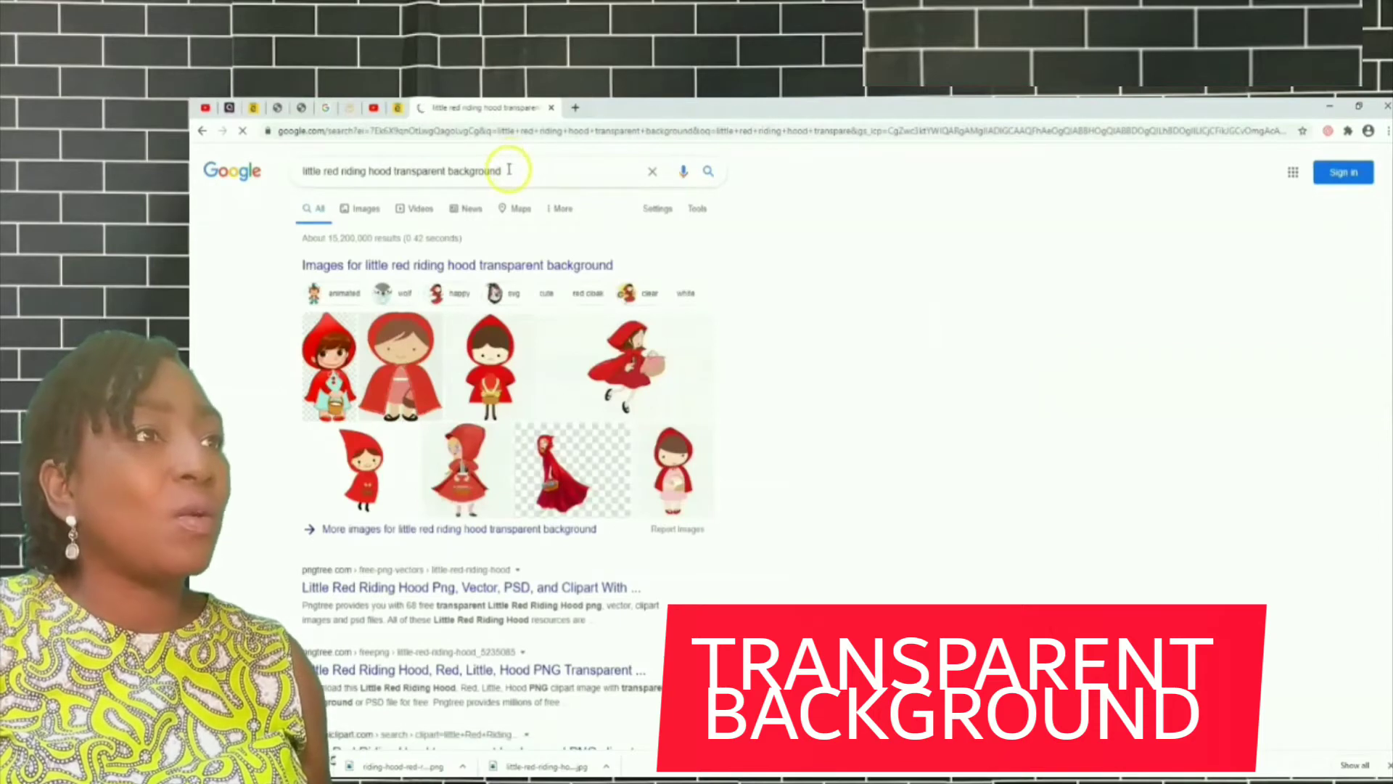
Extend the search to "little red riding hood transparent background png images" and show the image results.
left_click(508, 170)
type("png")
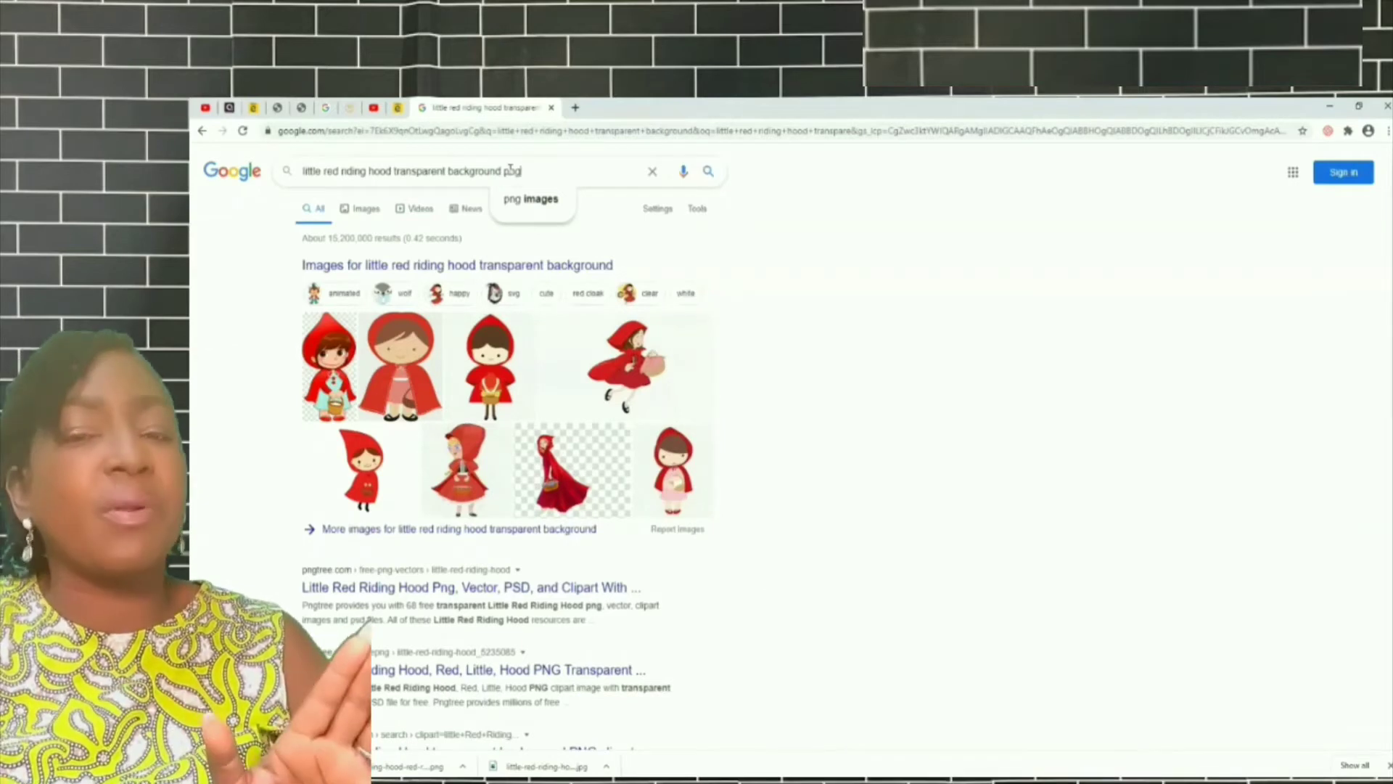
left_click(529, 198)
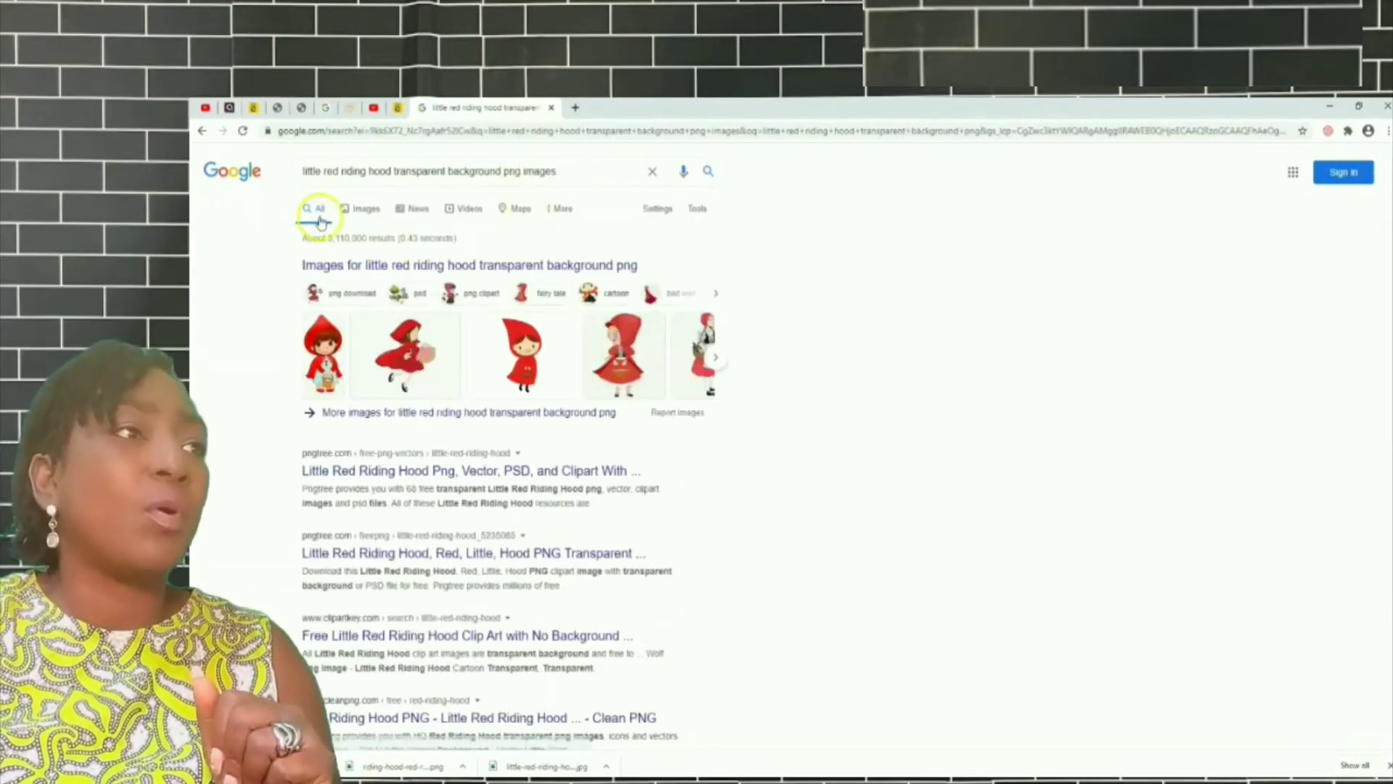
left_click(359, 210)
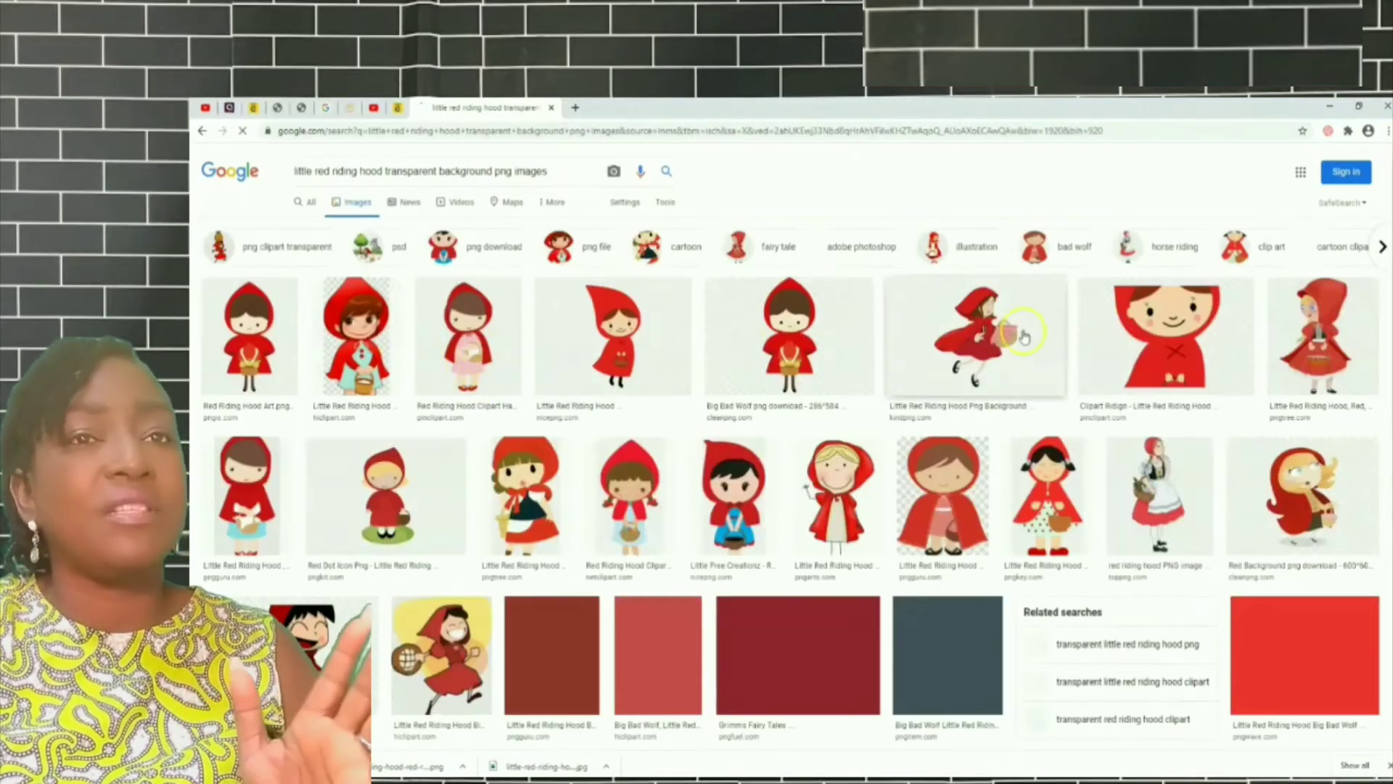
Save the PNGWave illustration of the red-haired Little Red Riding Hood into the lrh folder as a PNG file.
left_click(1304, 652)
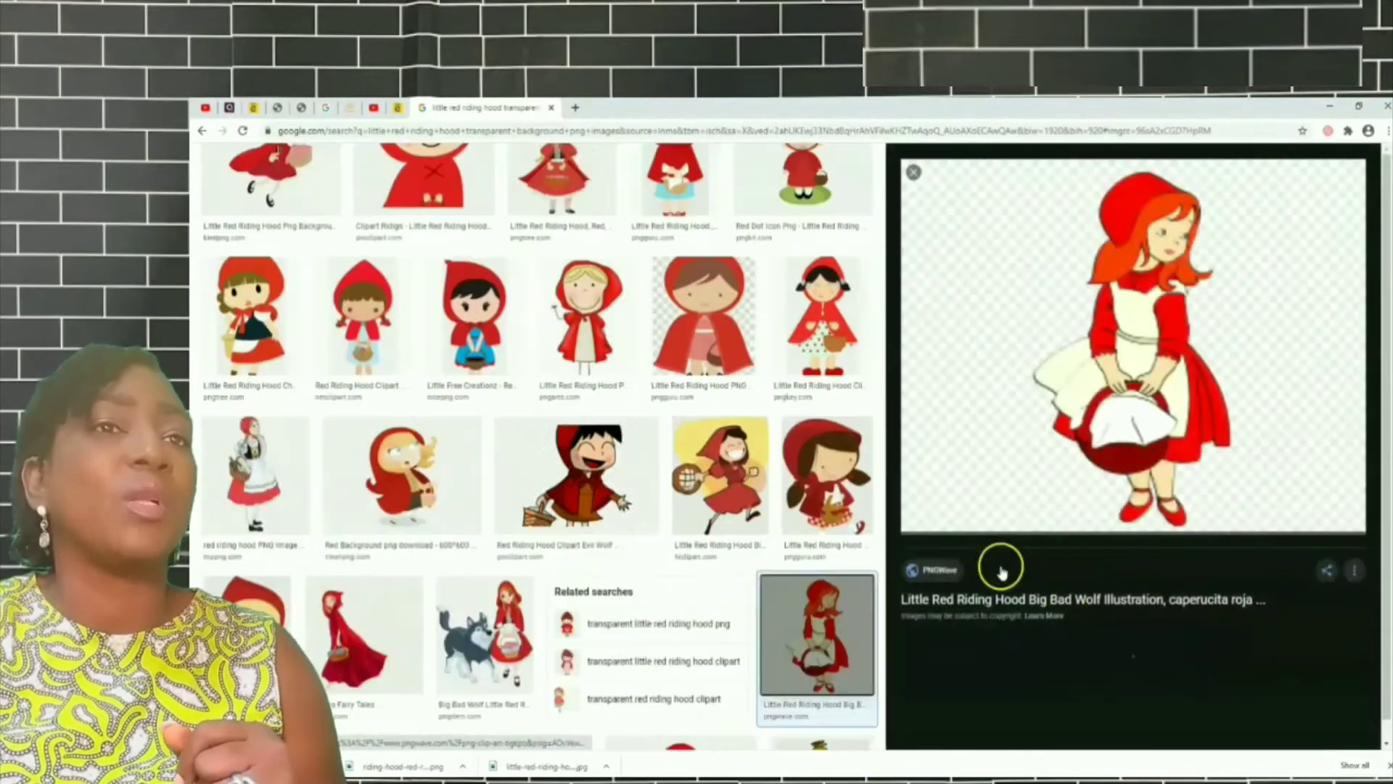
right_click(1162, 258)
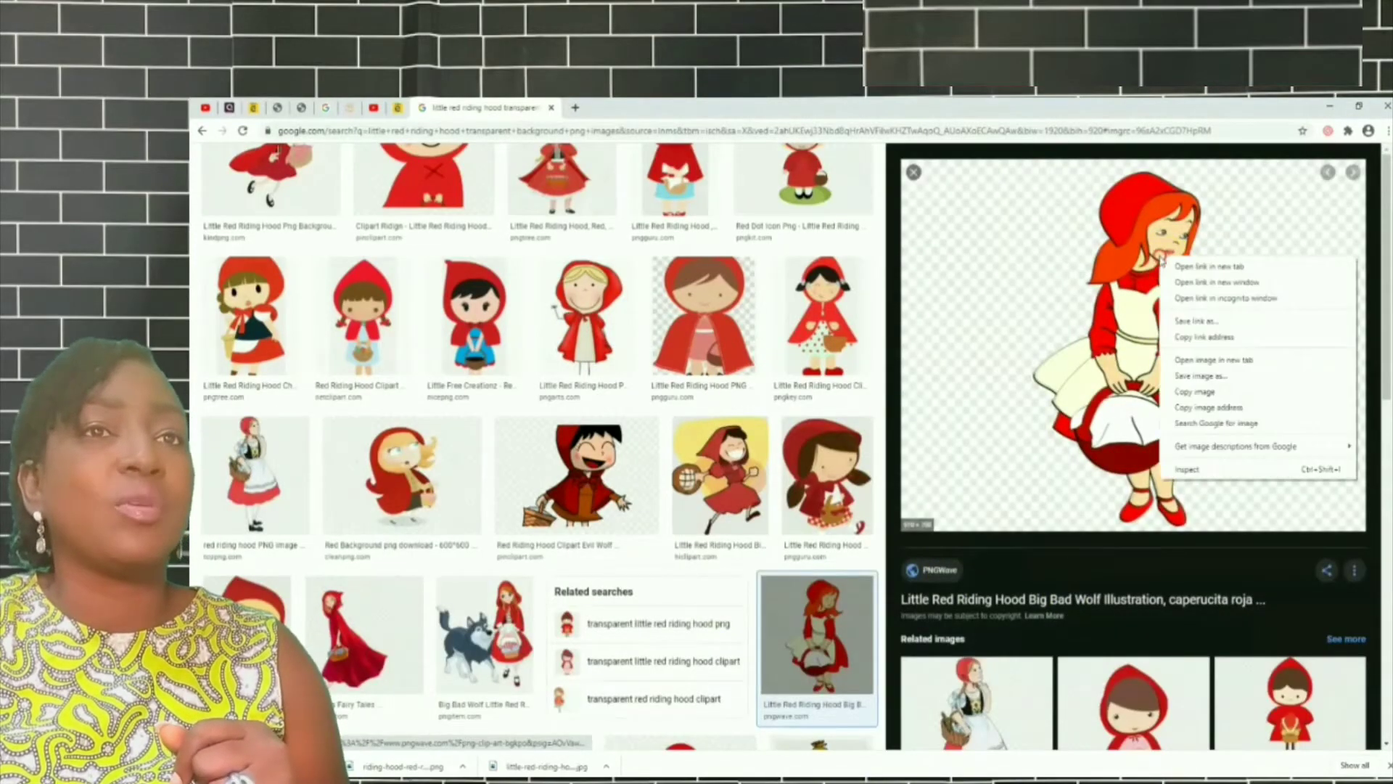
left_click(1194, 376)
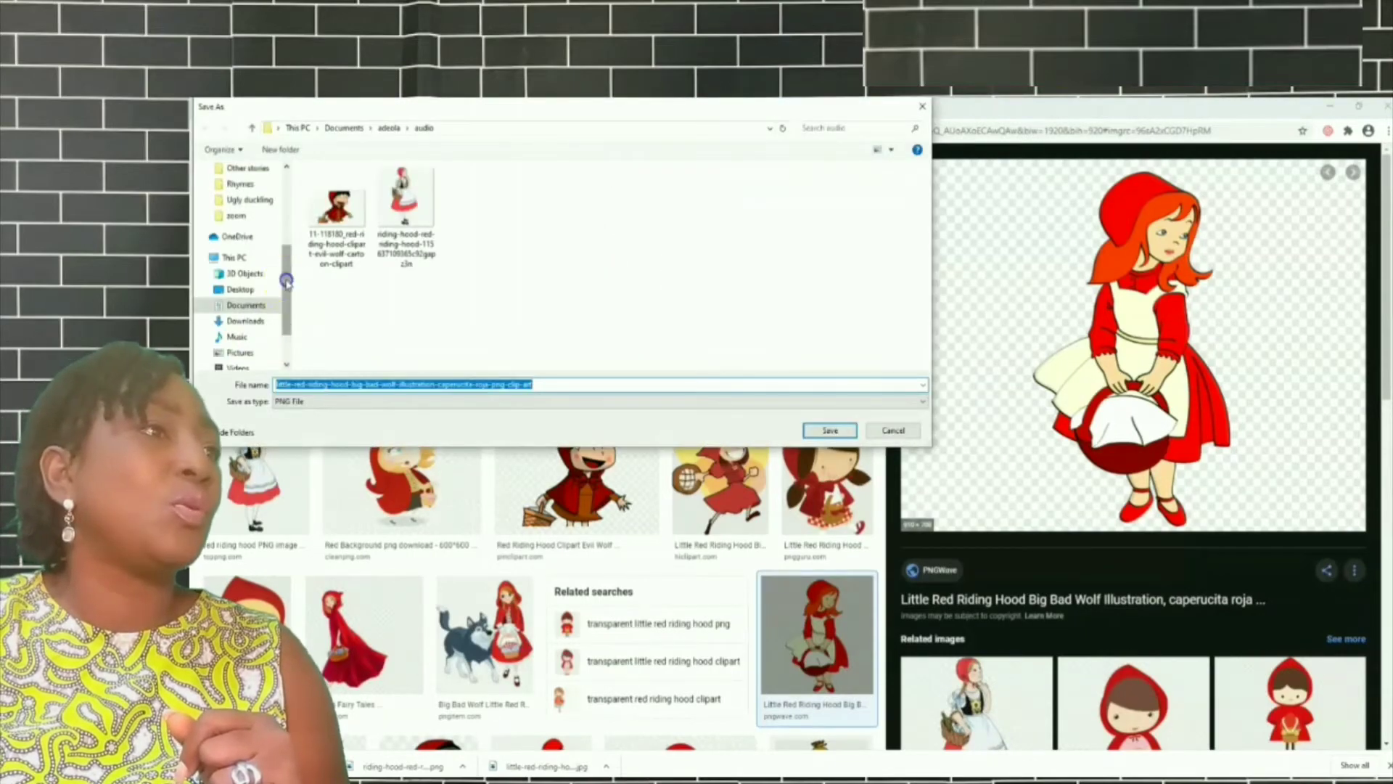
left_click_drag(285, 272, 285, 239)
left_click(231, 247)
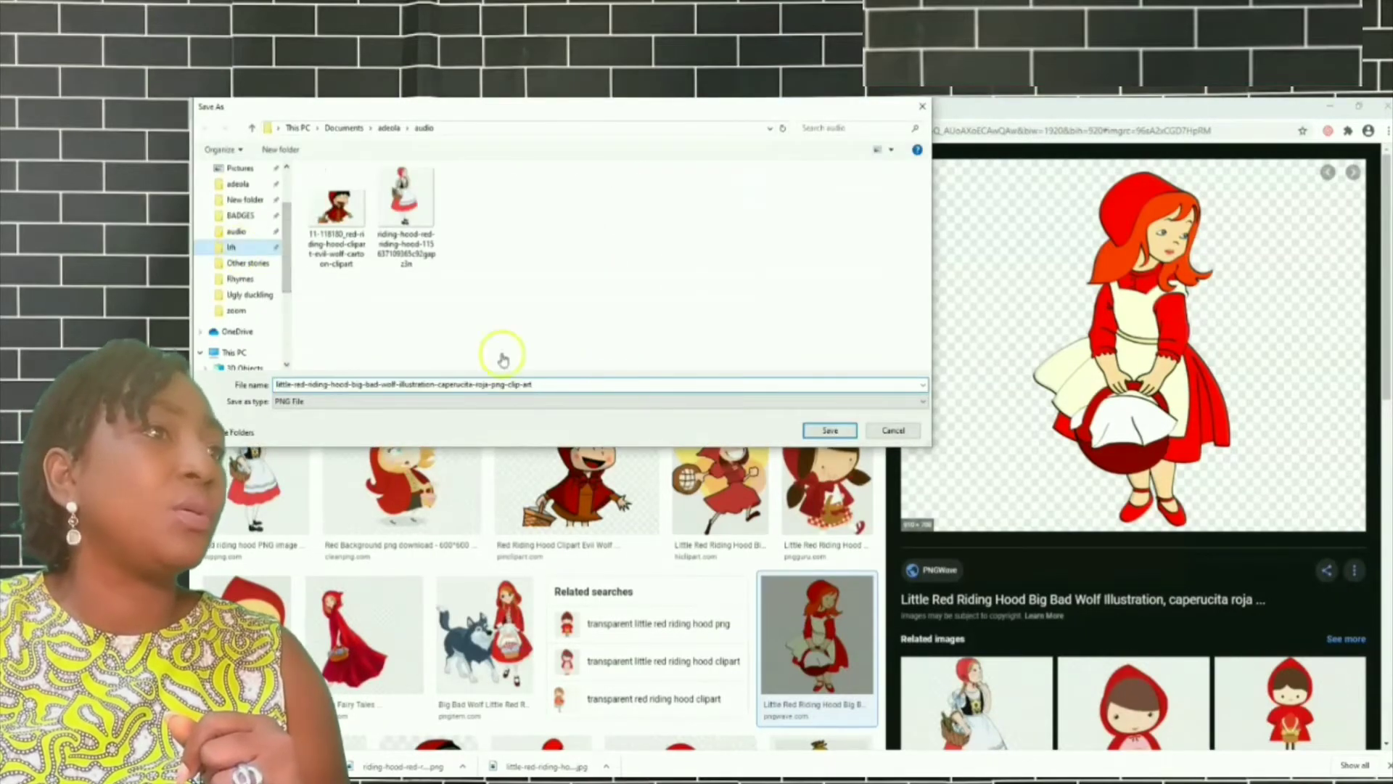
left_click(830, 431)
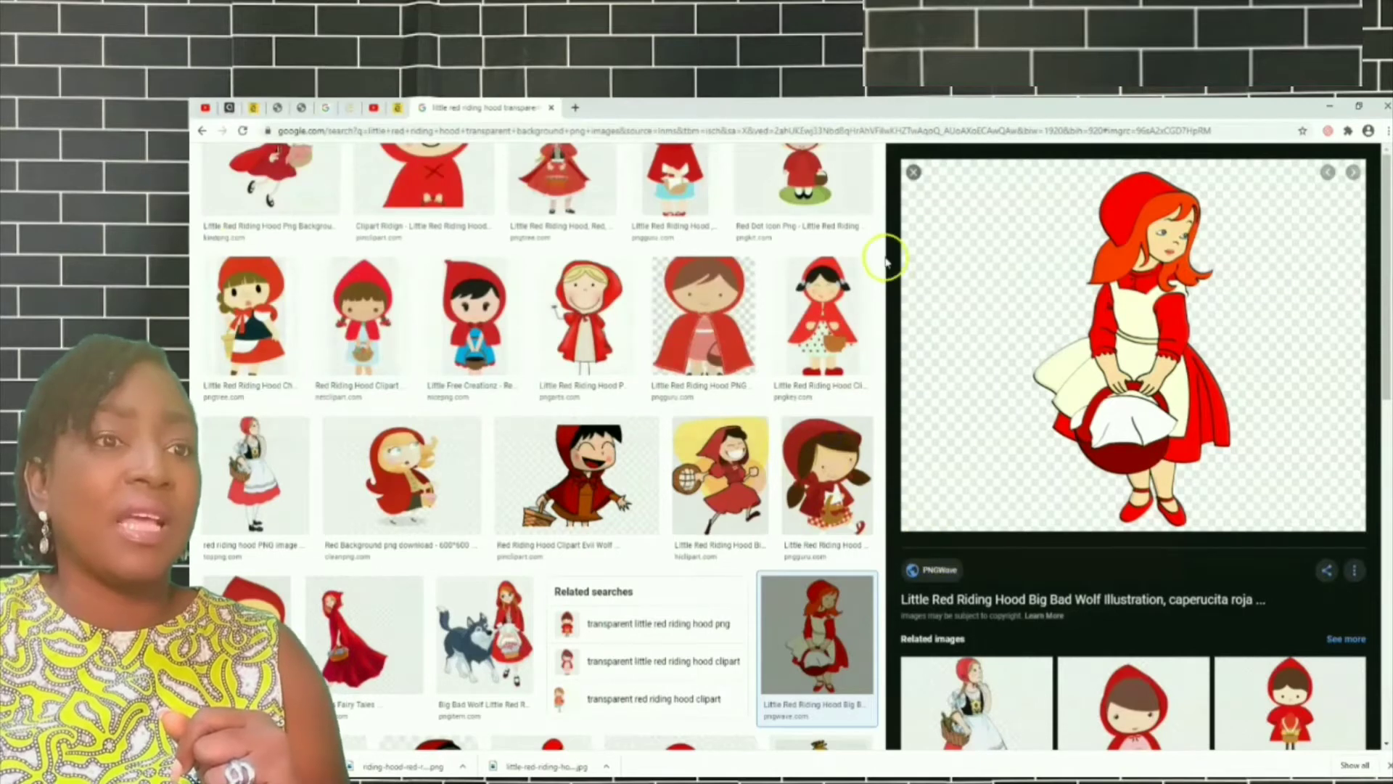
Save the related TopPNG image of the girl in a white apron holding a basket into the lrh folder.
left_click(982, 718)
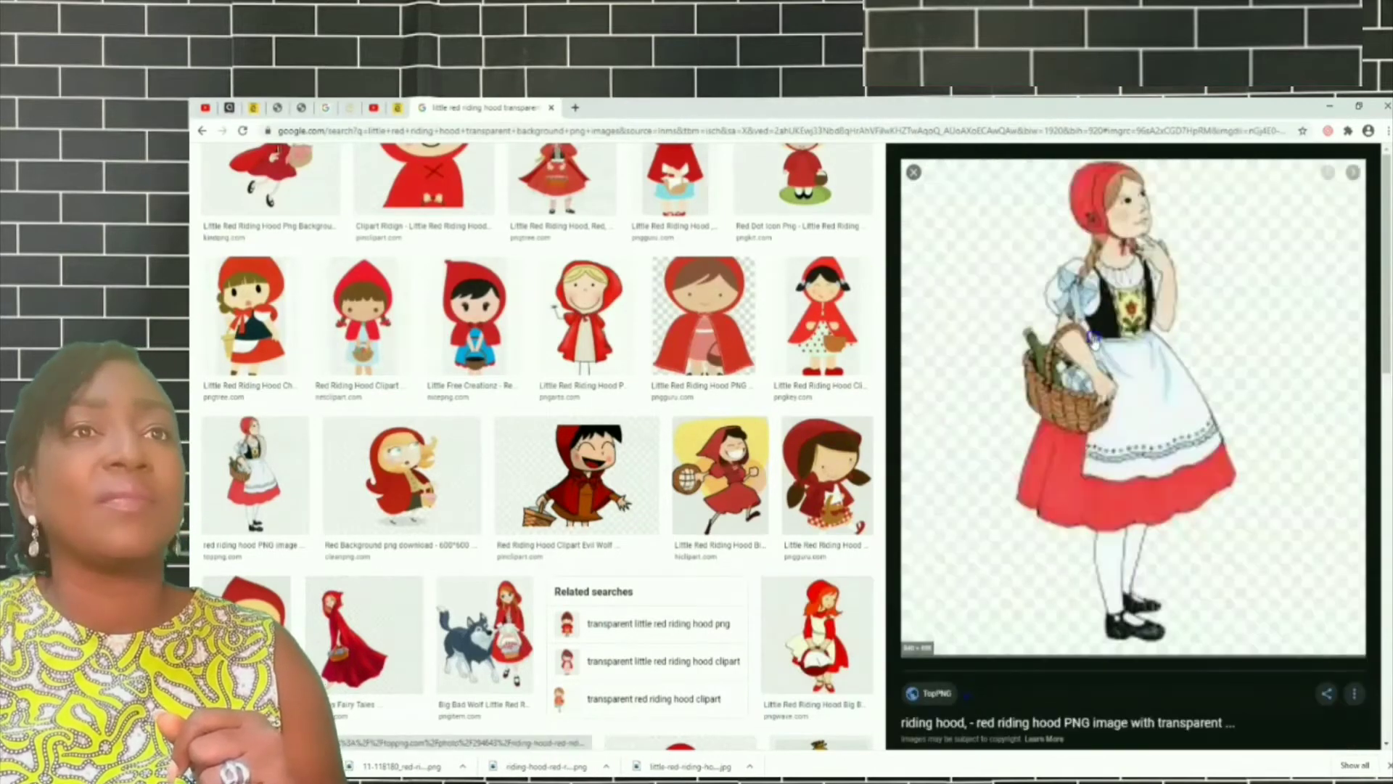
right_click(1122, 277)
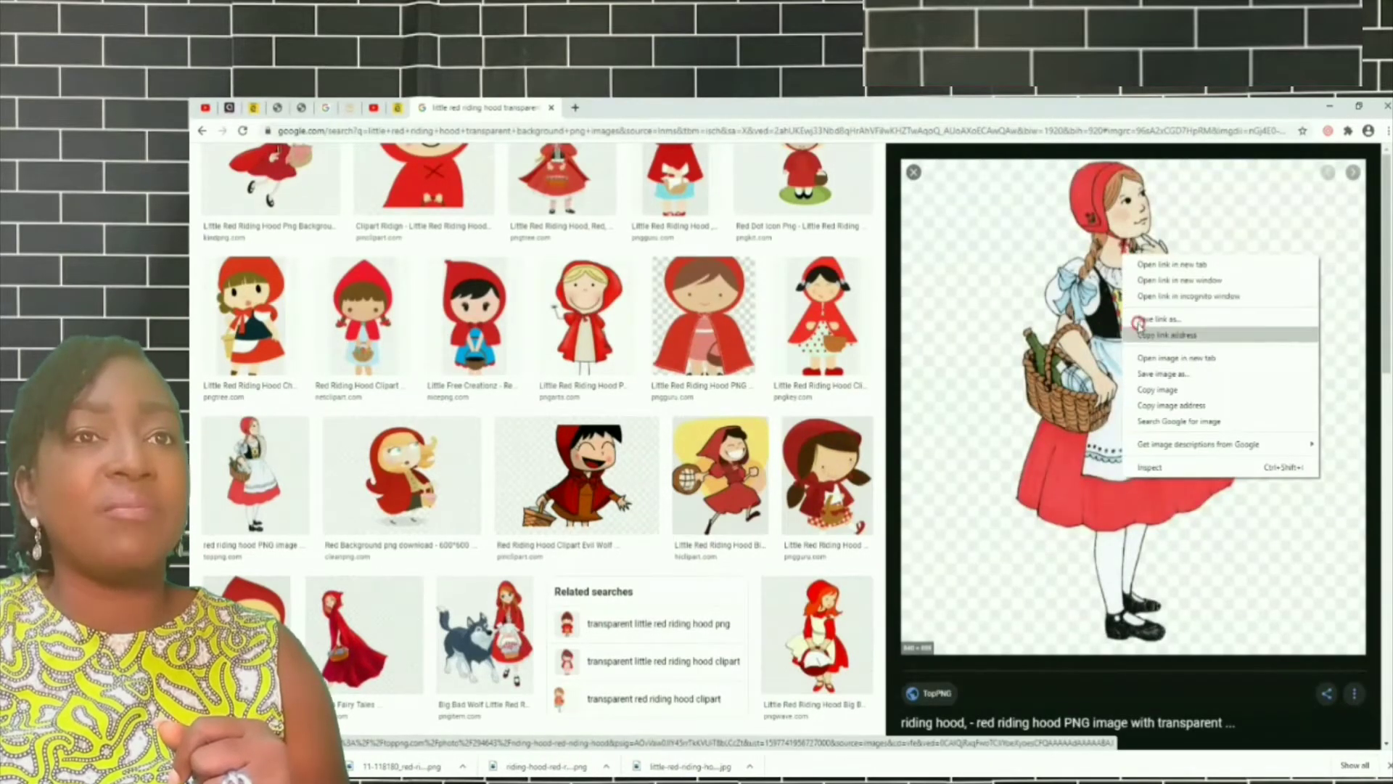
left_click(1150, 372)
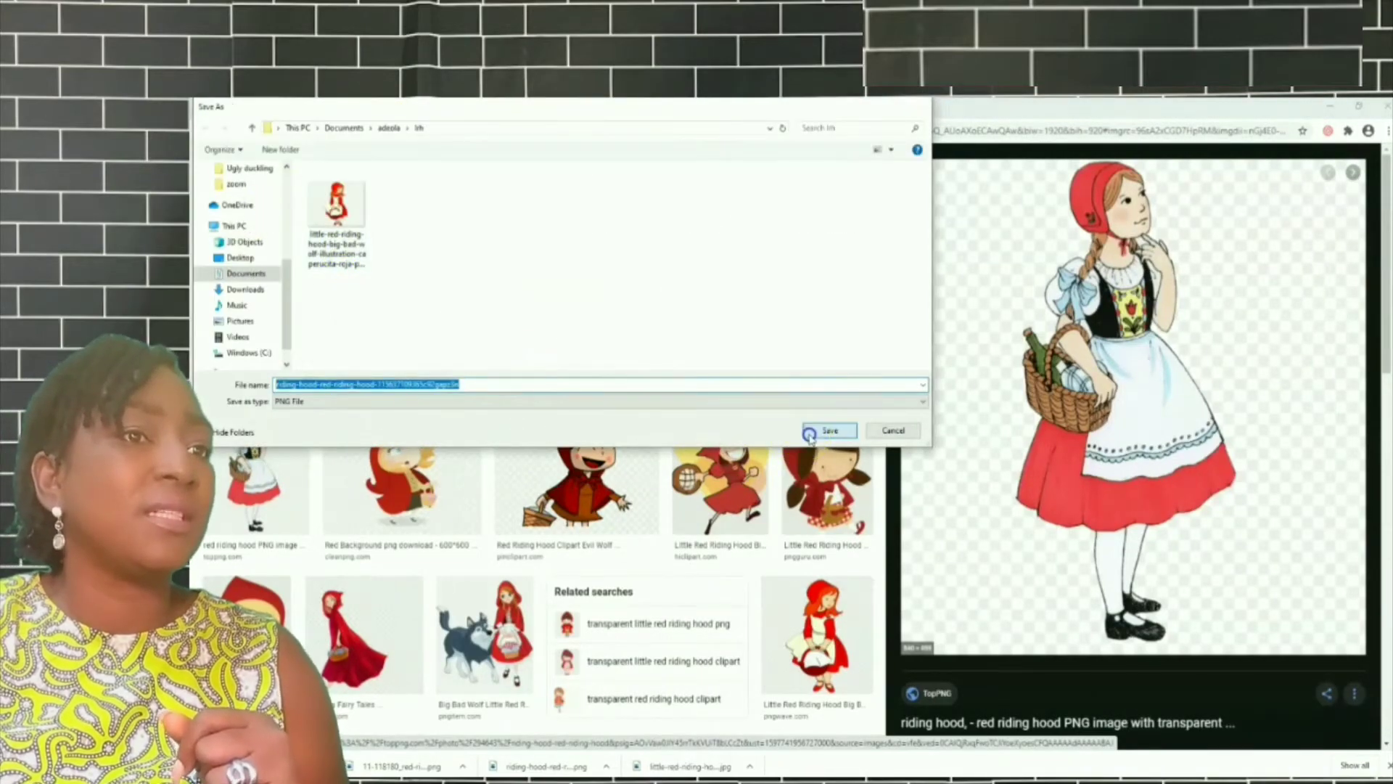
left_click(829, 430)
Save the PNGGuru cartoon of the girl with pigtails and a brown basket into the lrh folder.
left_click(823, 475)
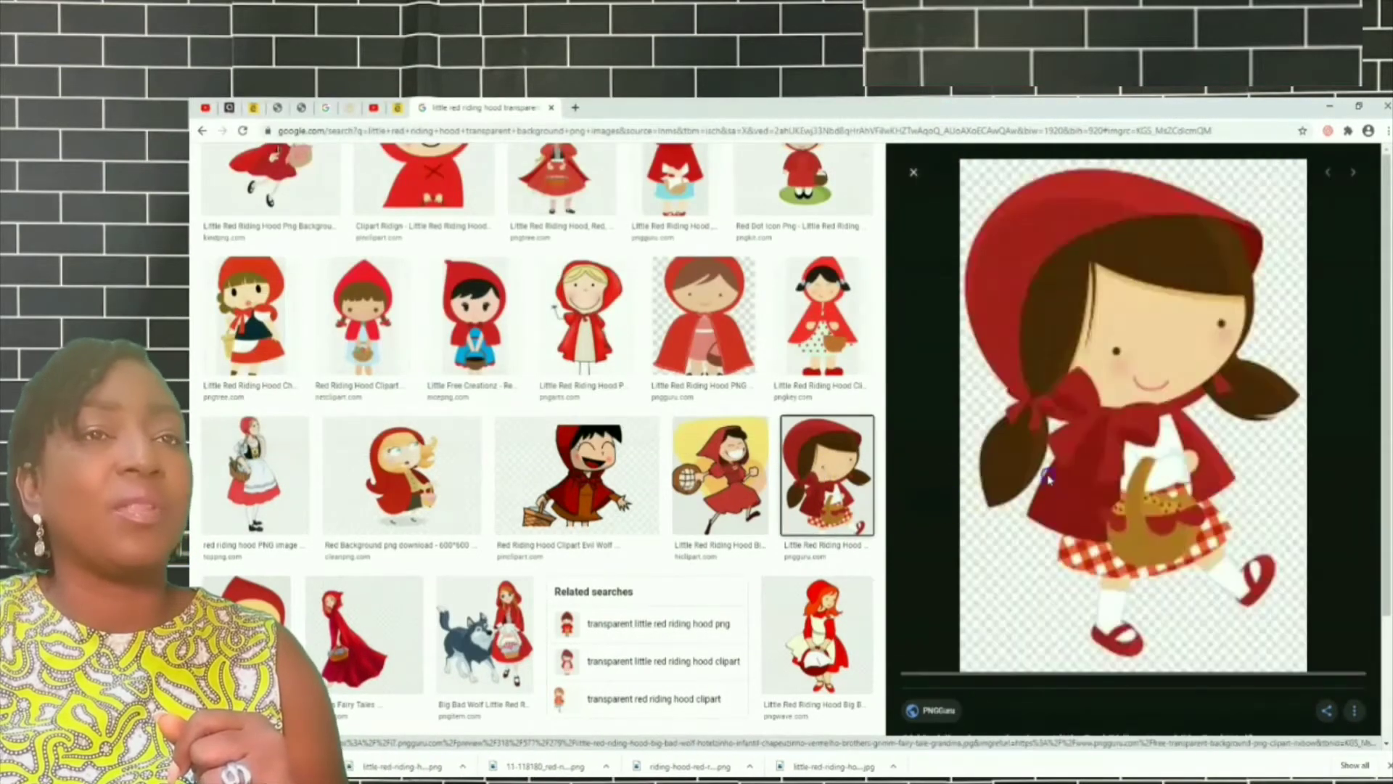
right_click(1104, 321)
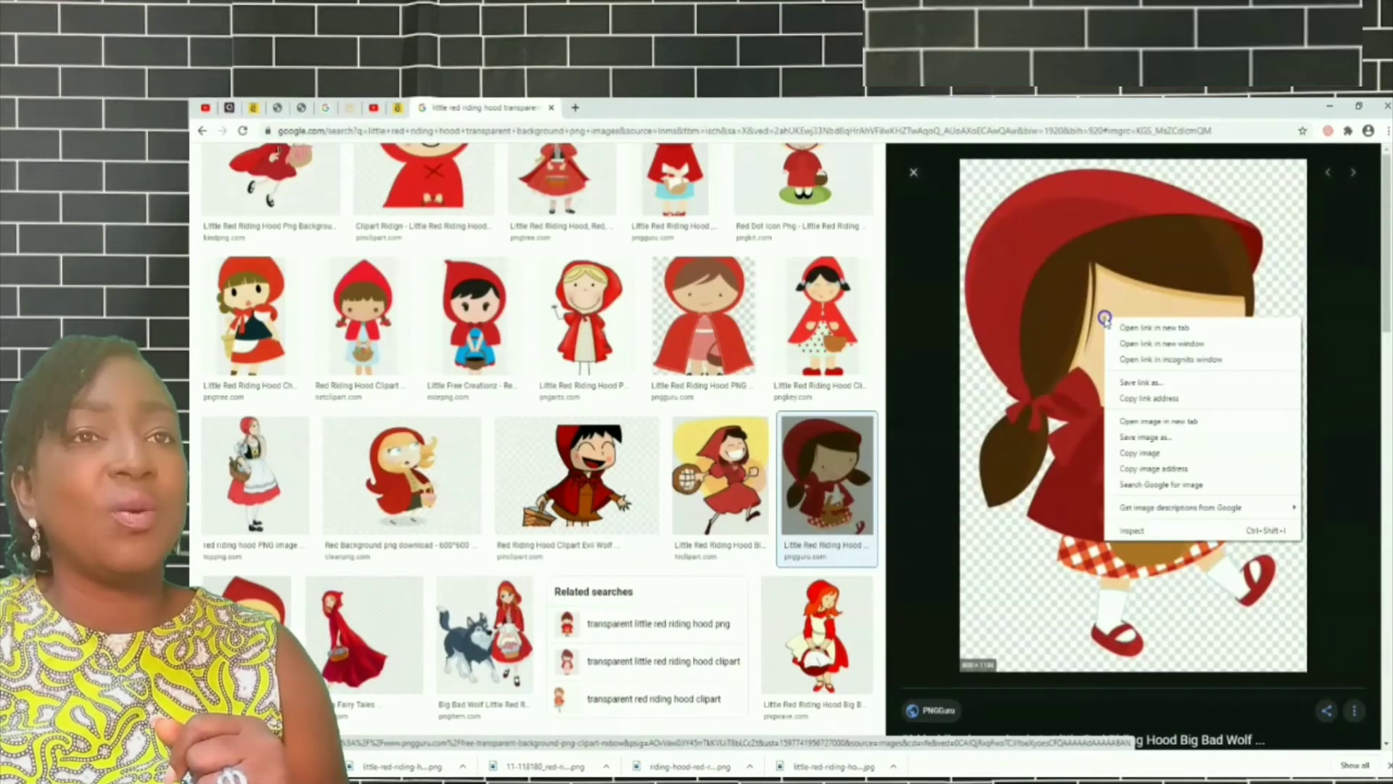
left_click(1137, 444)
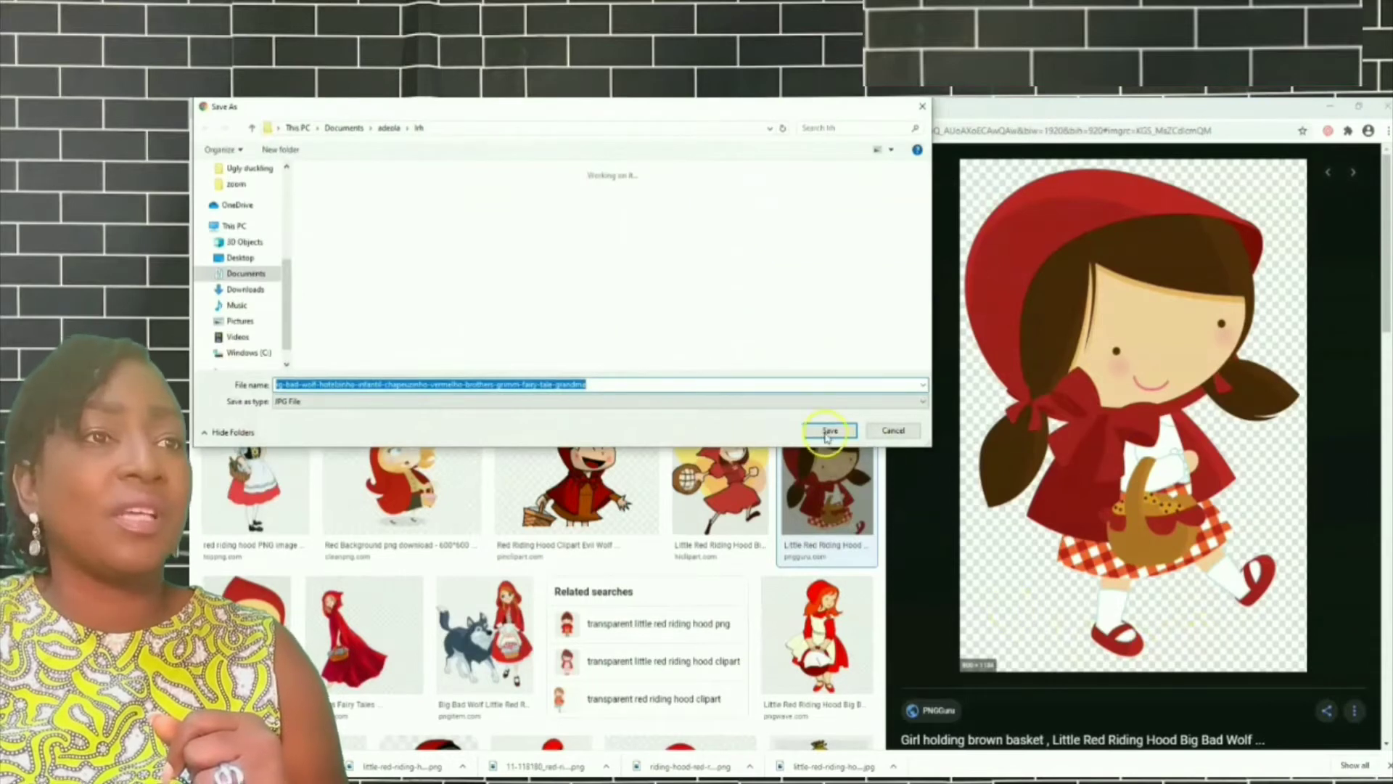
left_click(825, 431)
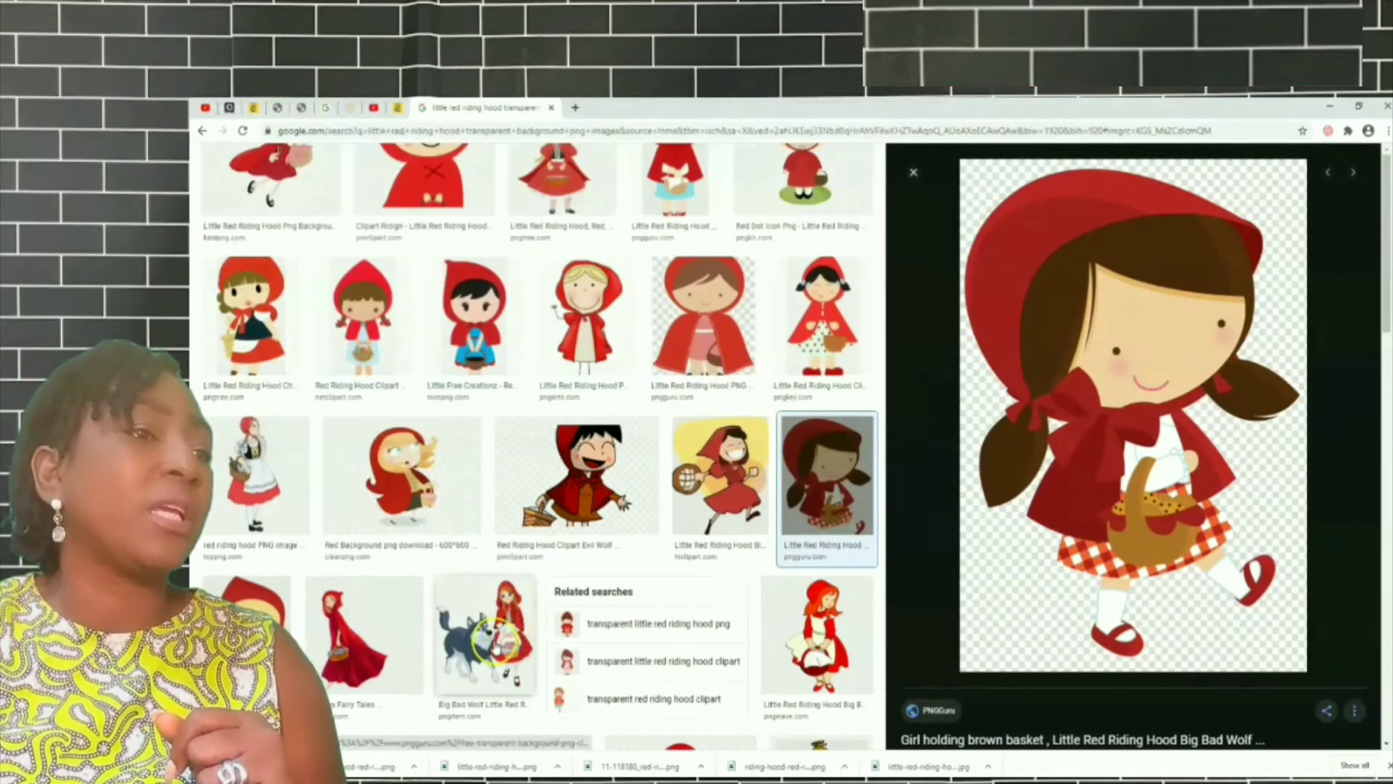
Save the PNGitem image of Little Red Riding Hood with the wolf into the lrh folder and close its preview.
left_click(456, 606)
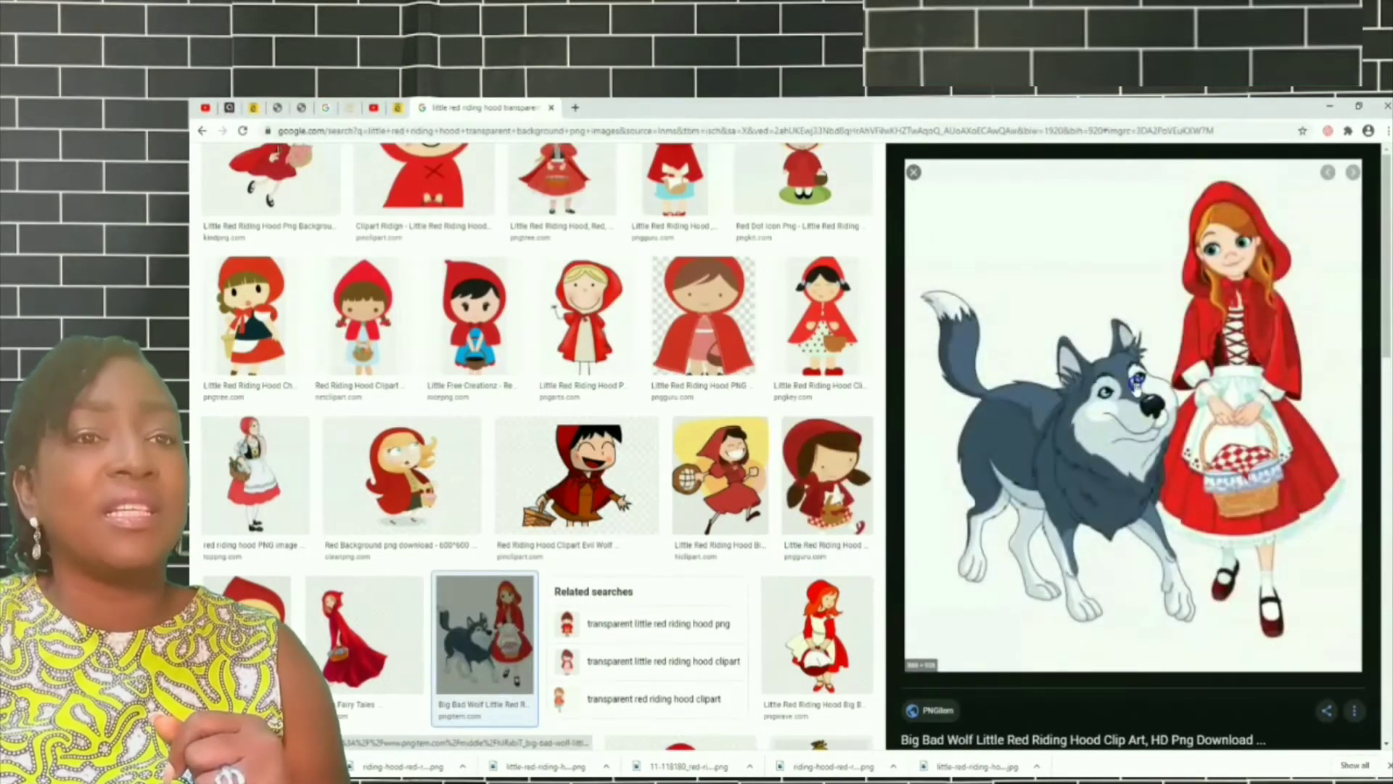
right_click(1136, 378)
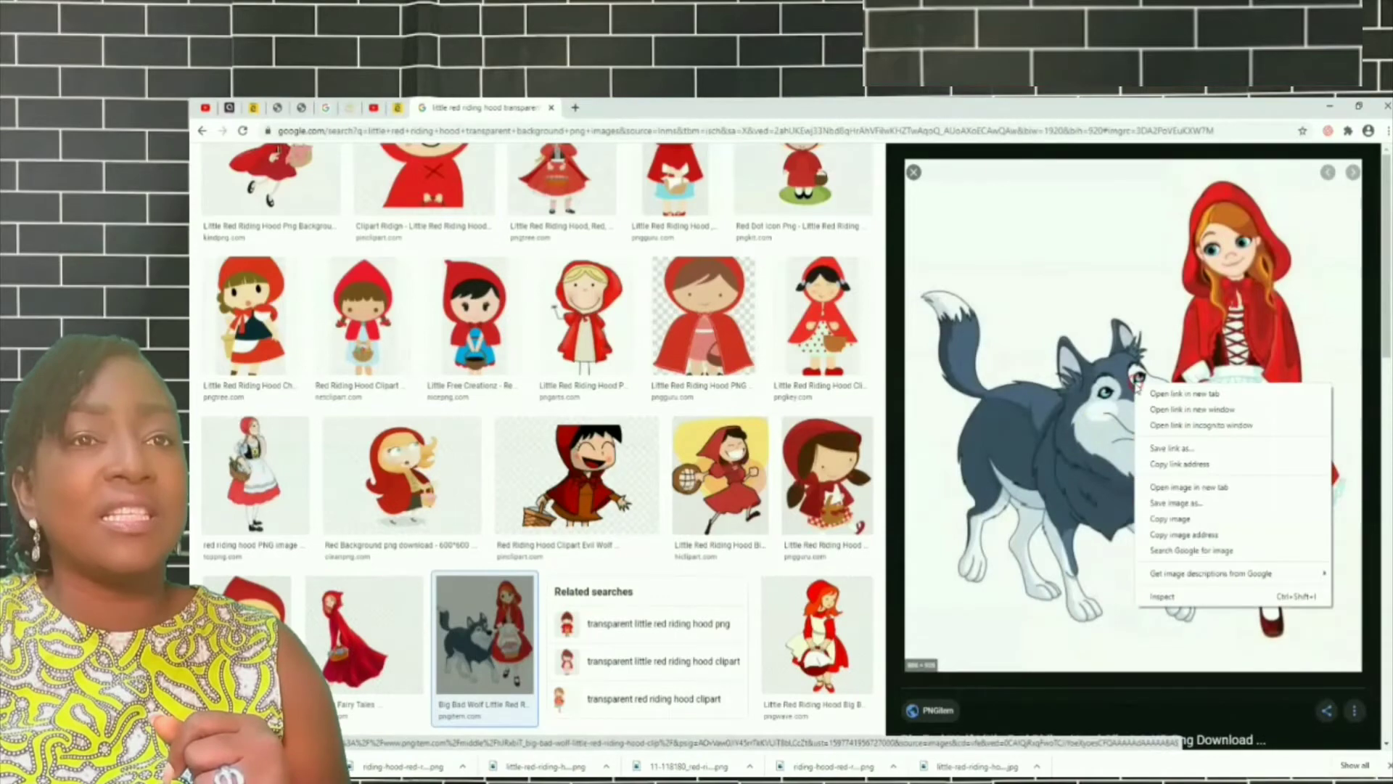
left_click(1177, 499)
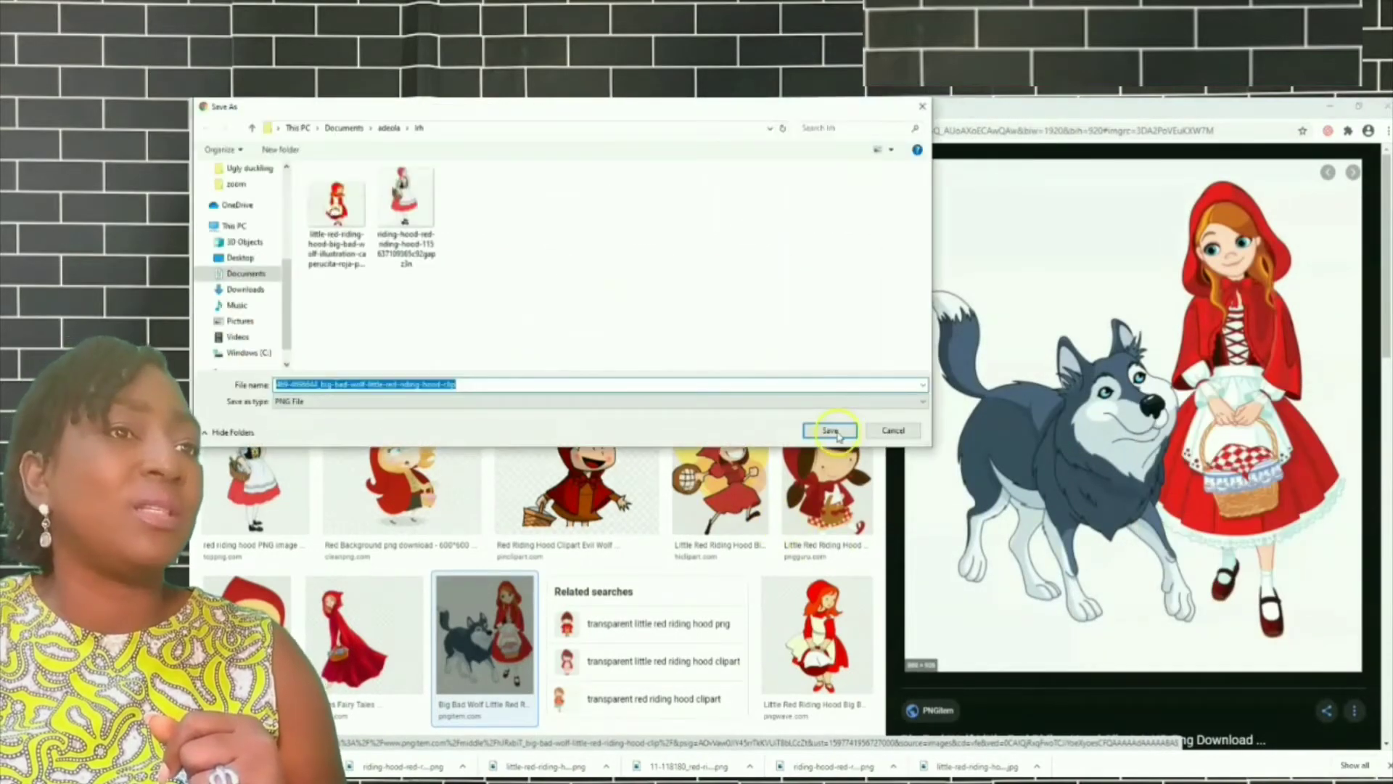
left_click(828, 431)
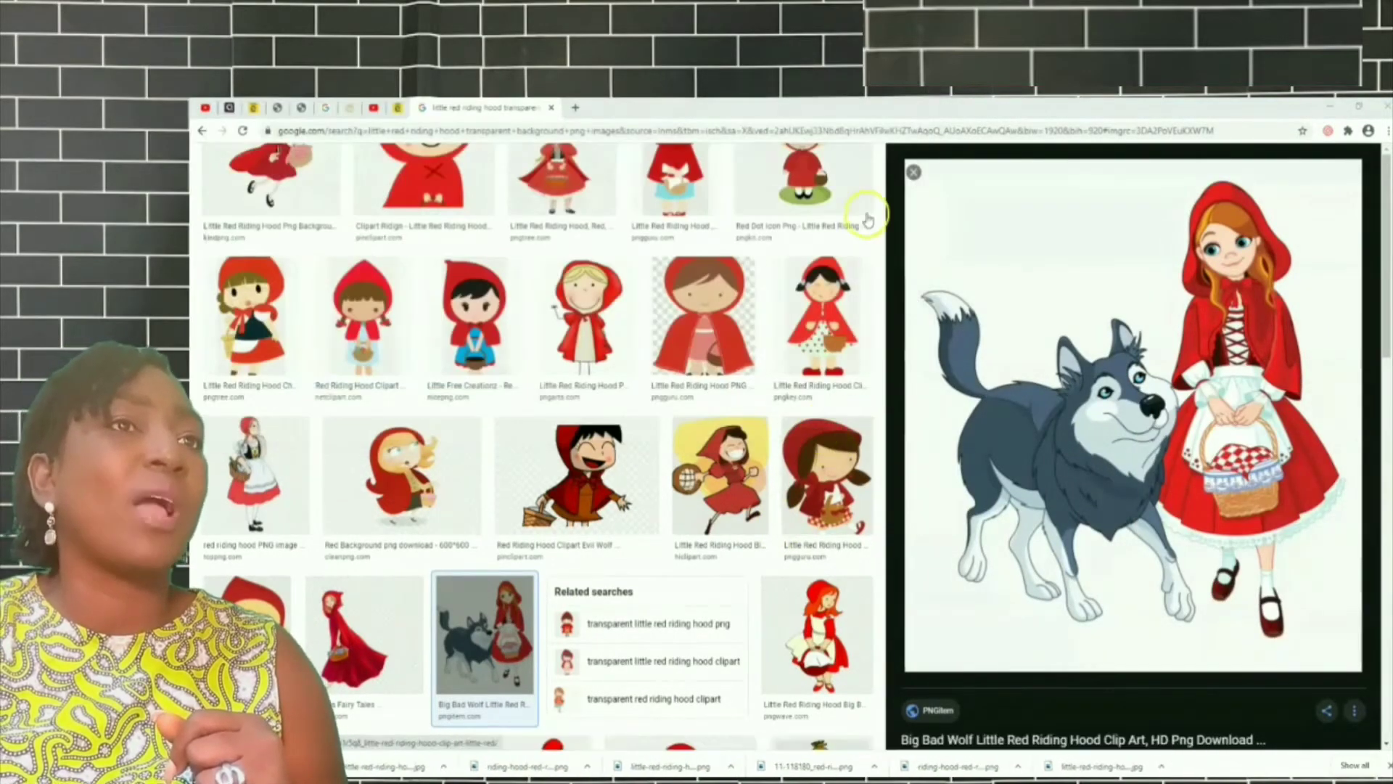
left_click(913, 172)
Find the ClipartMax image of the laughing girl with a basket, save it into the lrh folder, and close the preview.
scroll(894, 453, "down", 2)
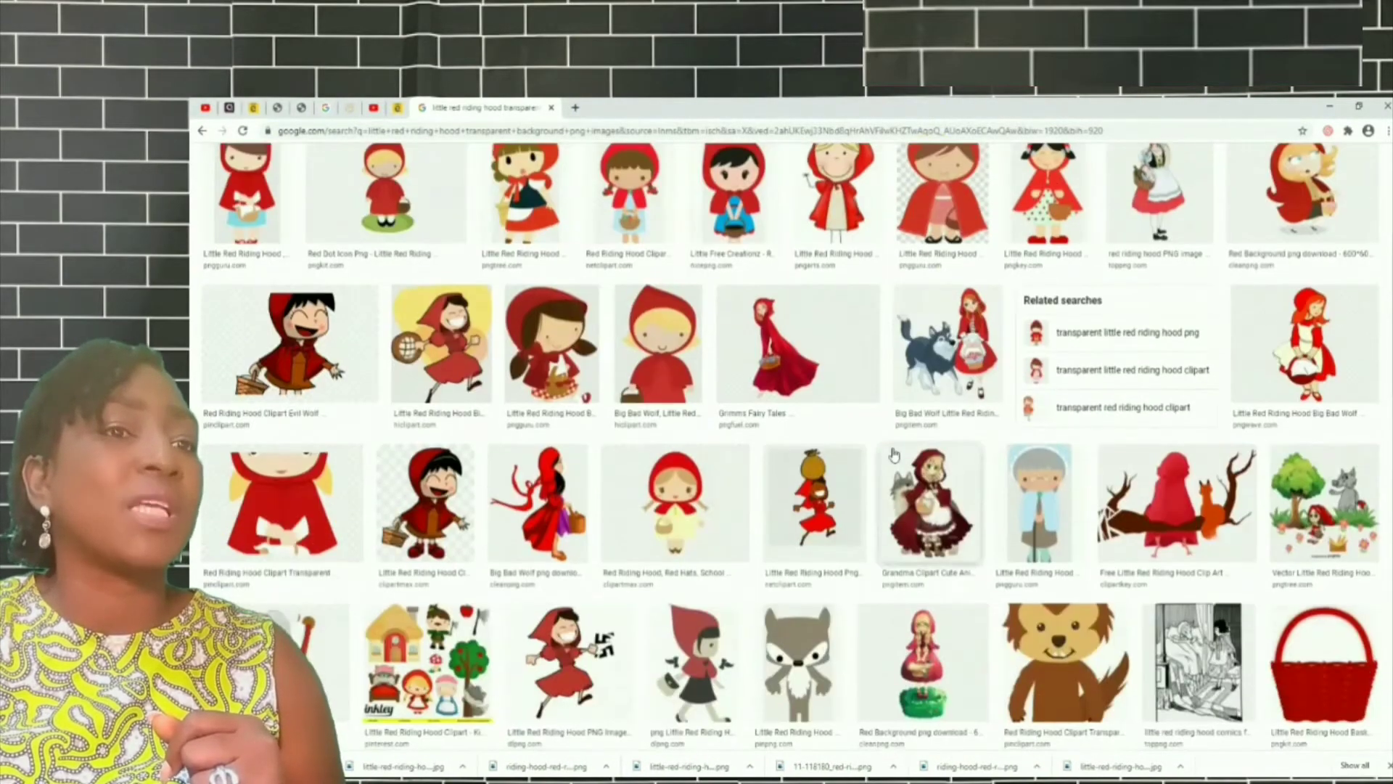
scroll(894, 454, "down", 4)
scroll(894, 454, "down", 3)
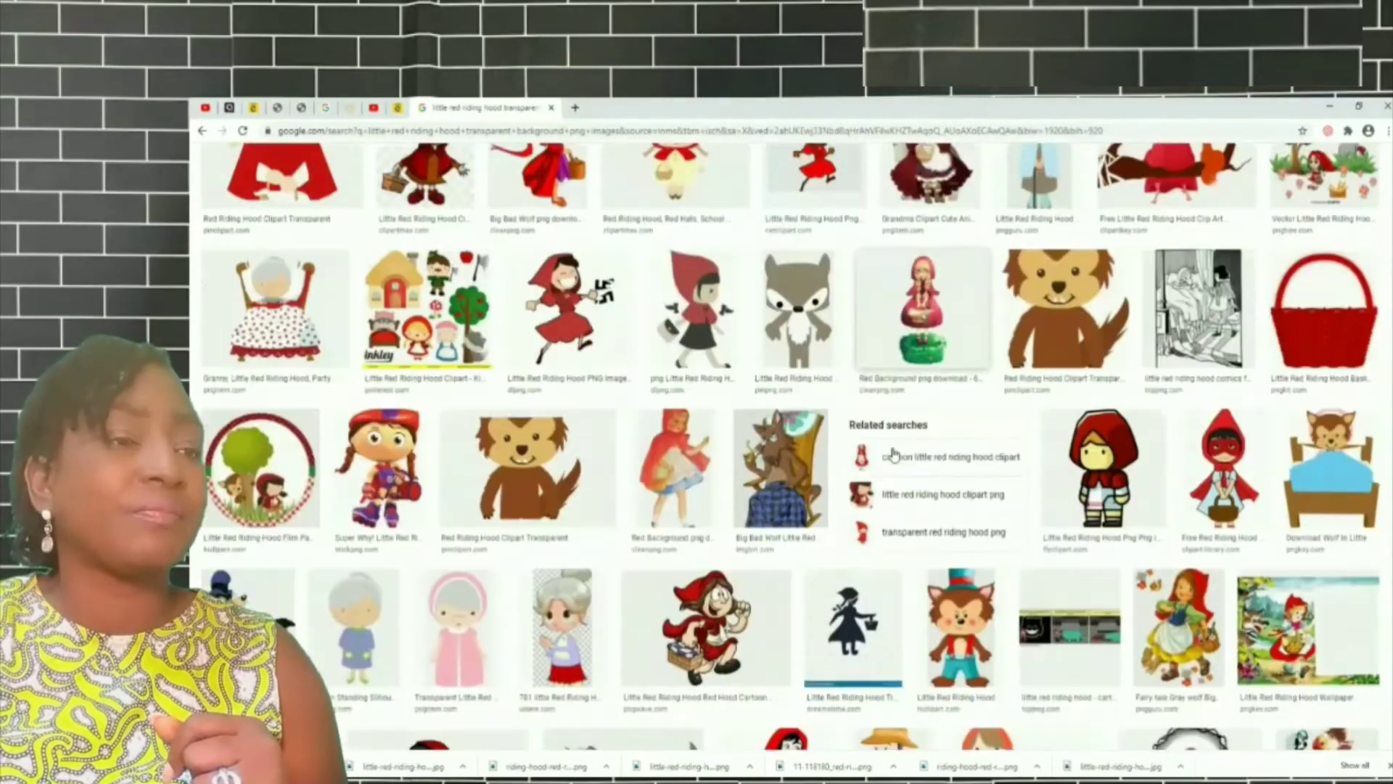
scroll(894, 453, "down", 3)
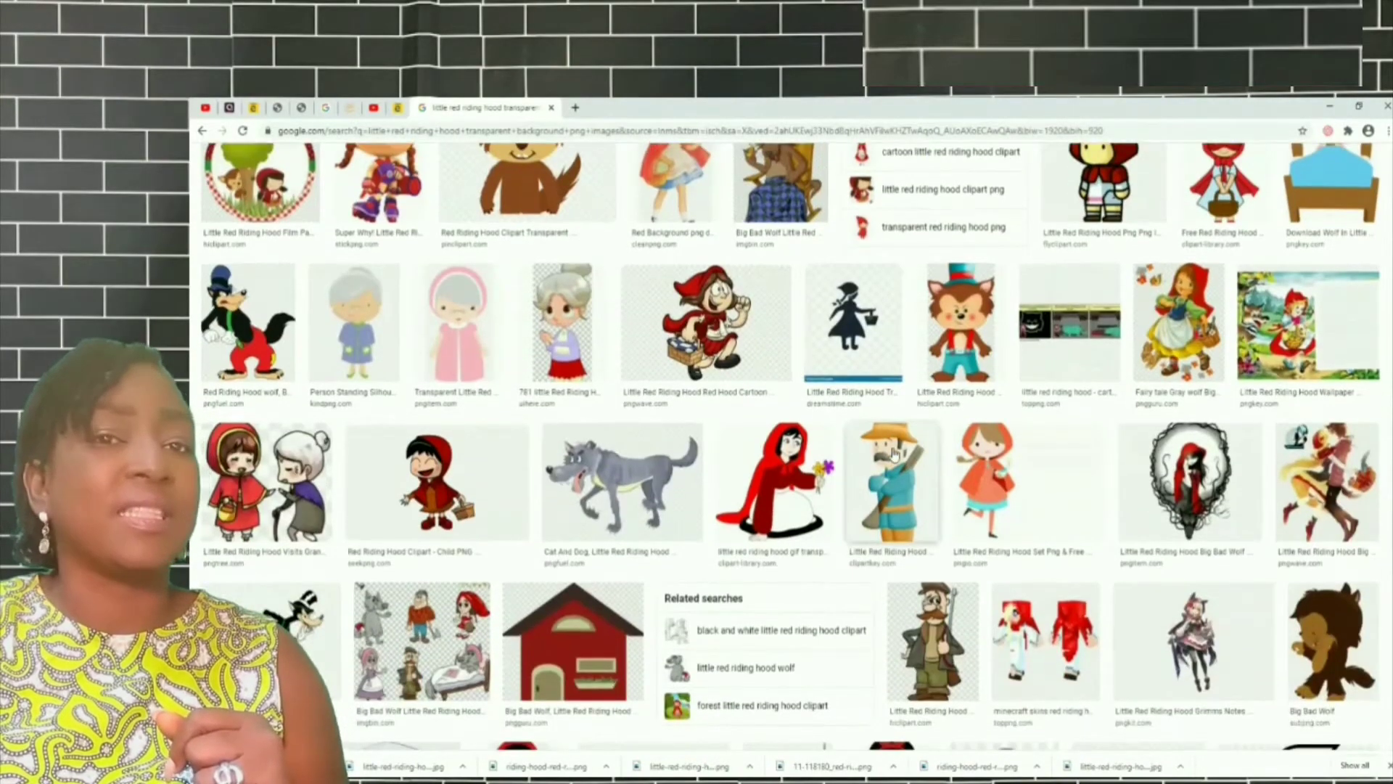
left_click(435, 480)
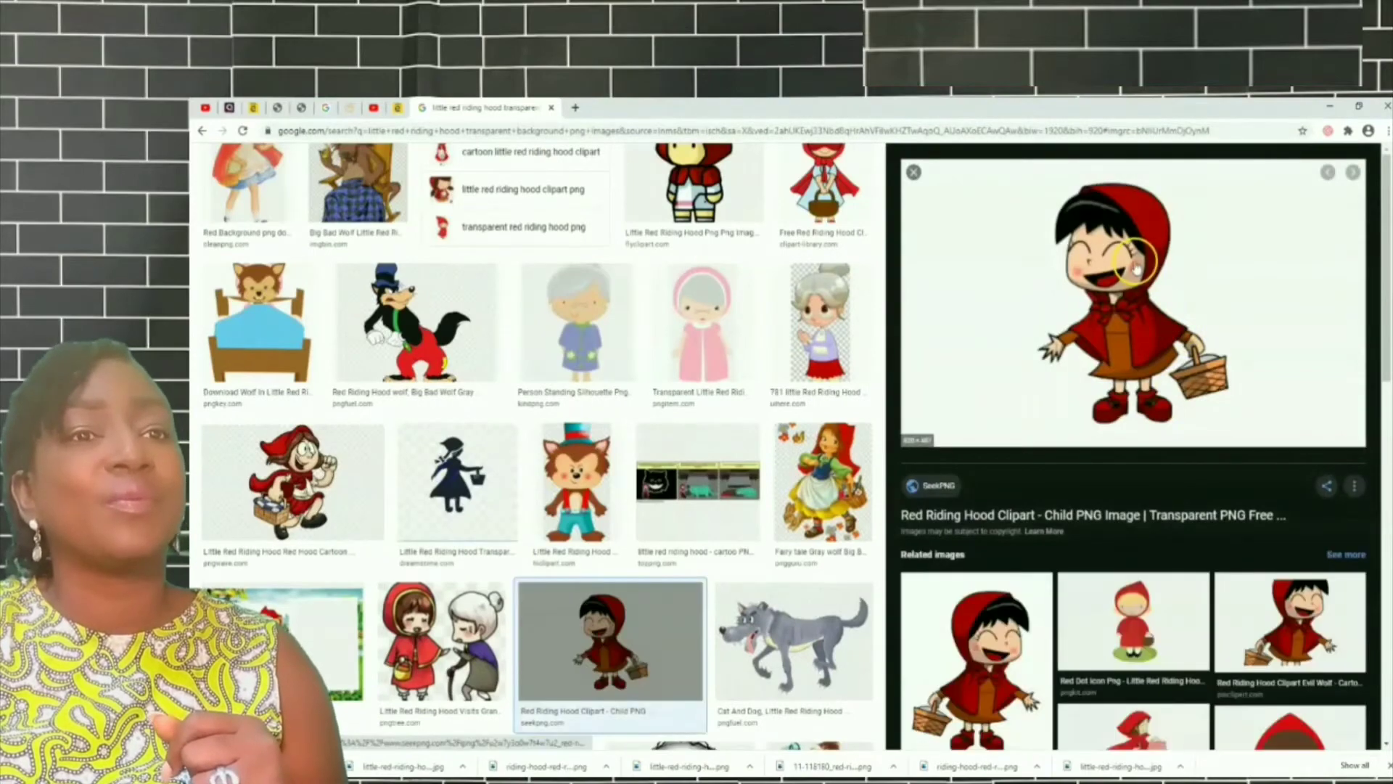
left_click(1281, 617)
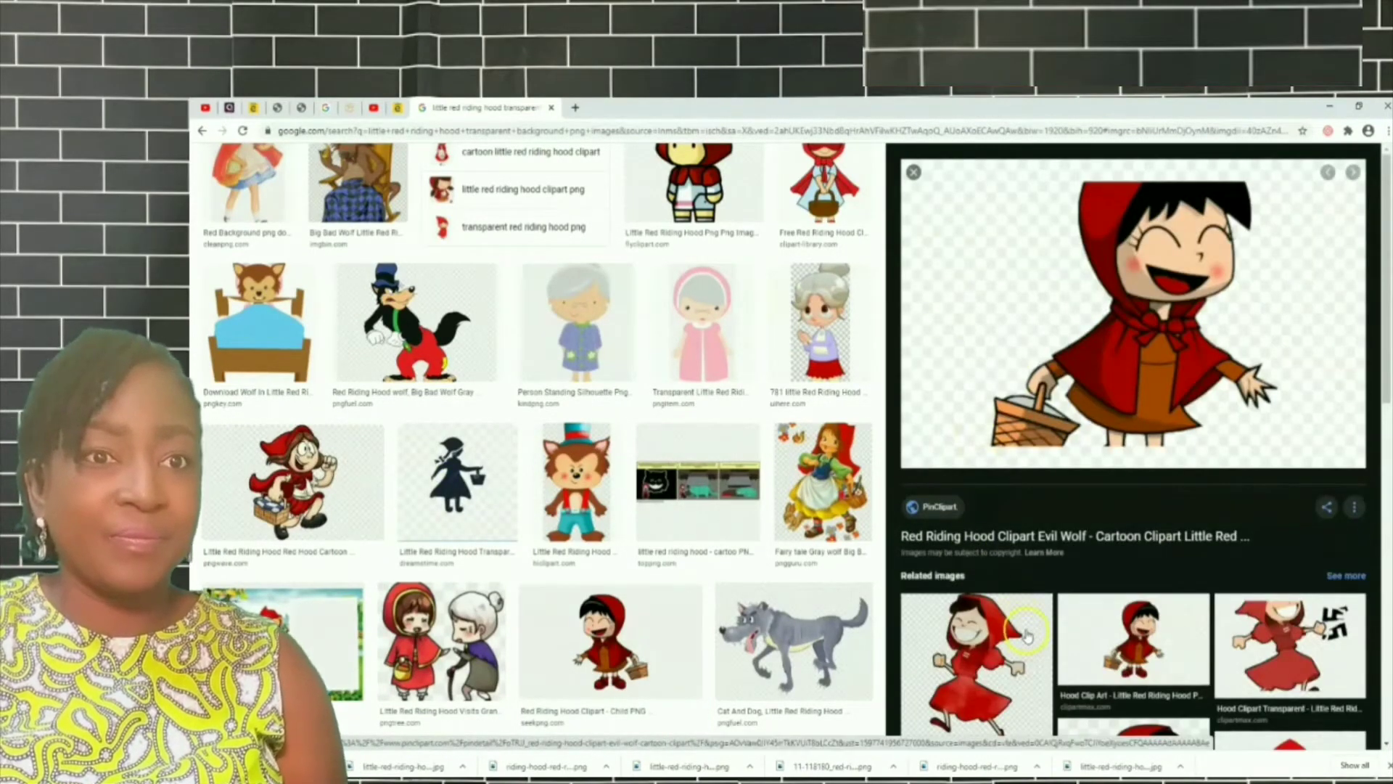
scroll(1026, 635, "down", 2)
left_click(1101, 573)
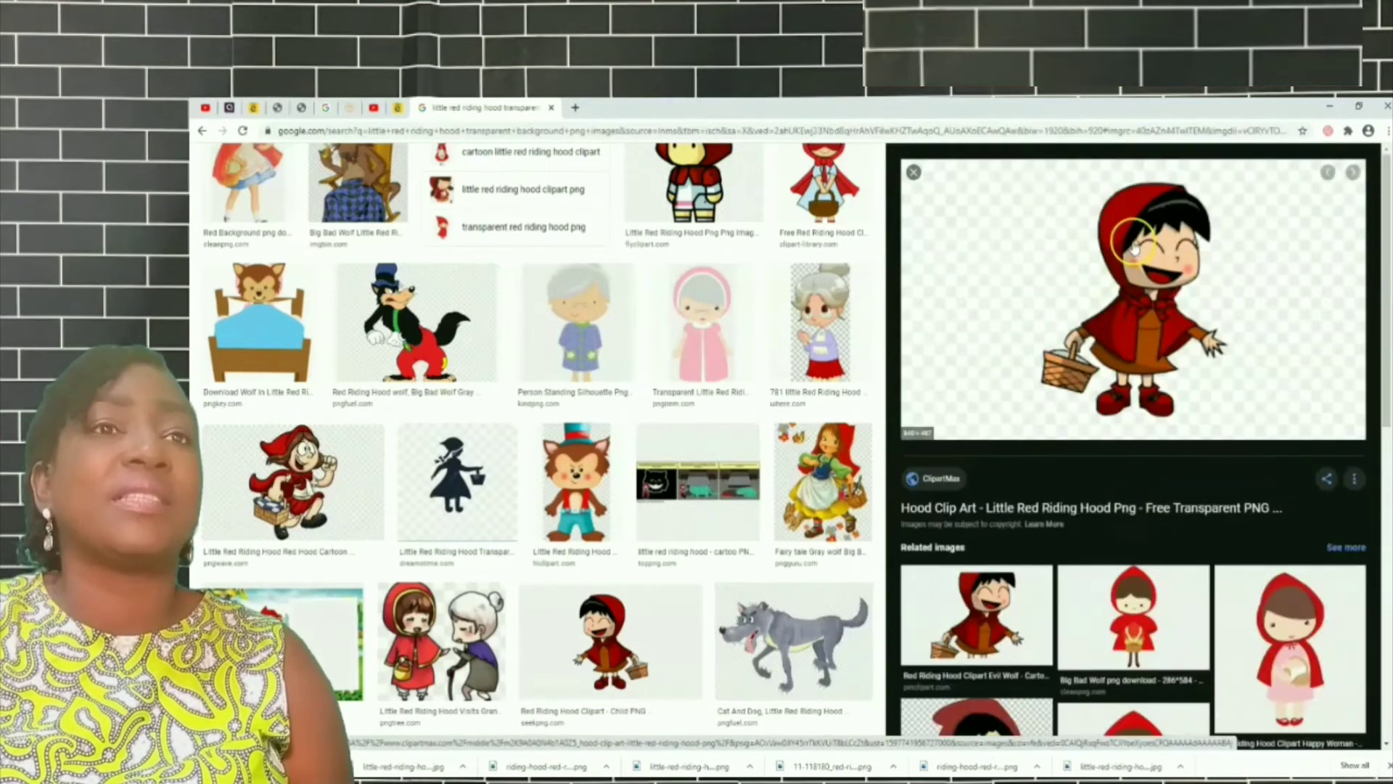
right_click(1134, 247)
left_click(1175, 357)
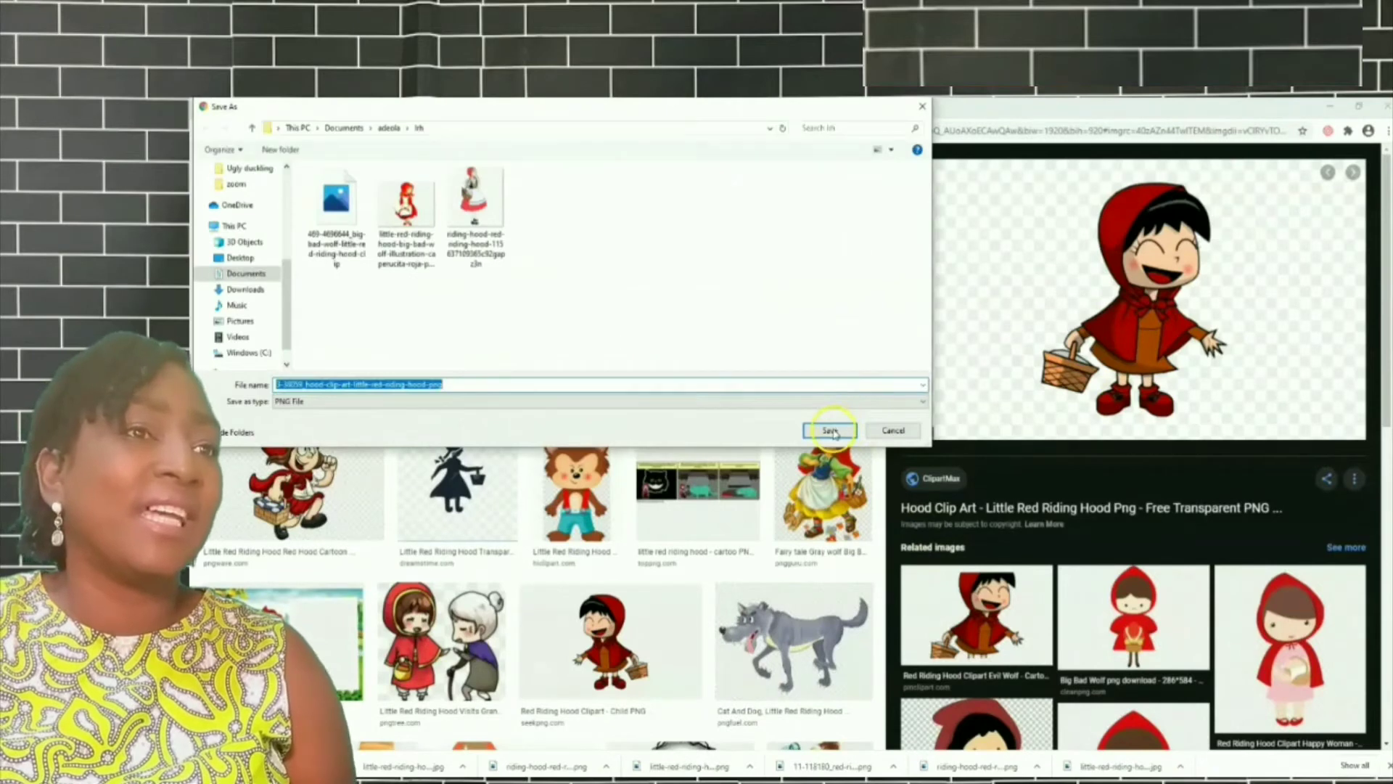
left_click(827, 431)
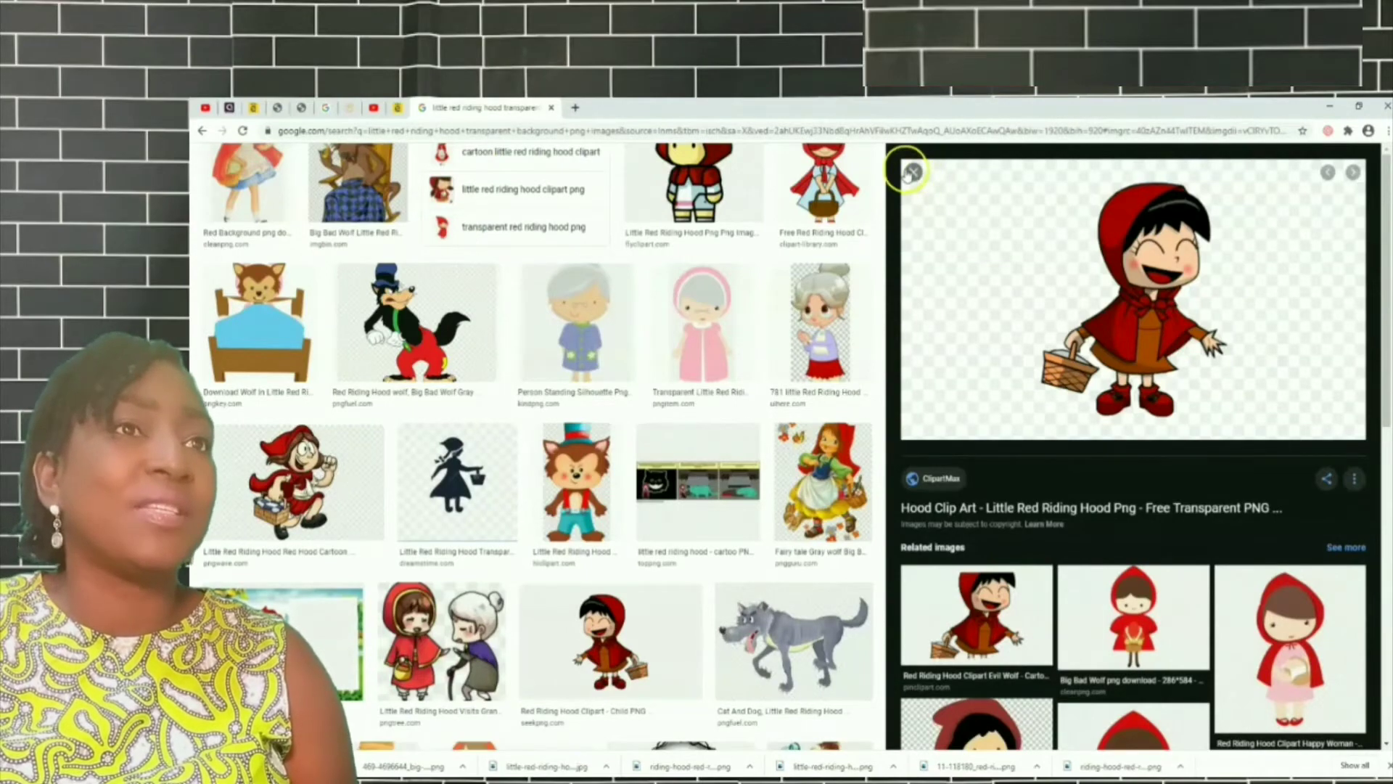
left_click(912, 174)
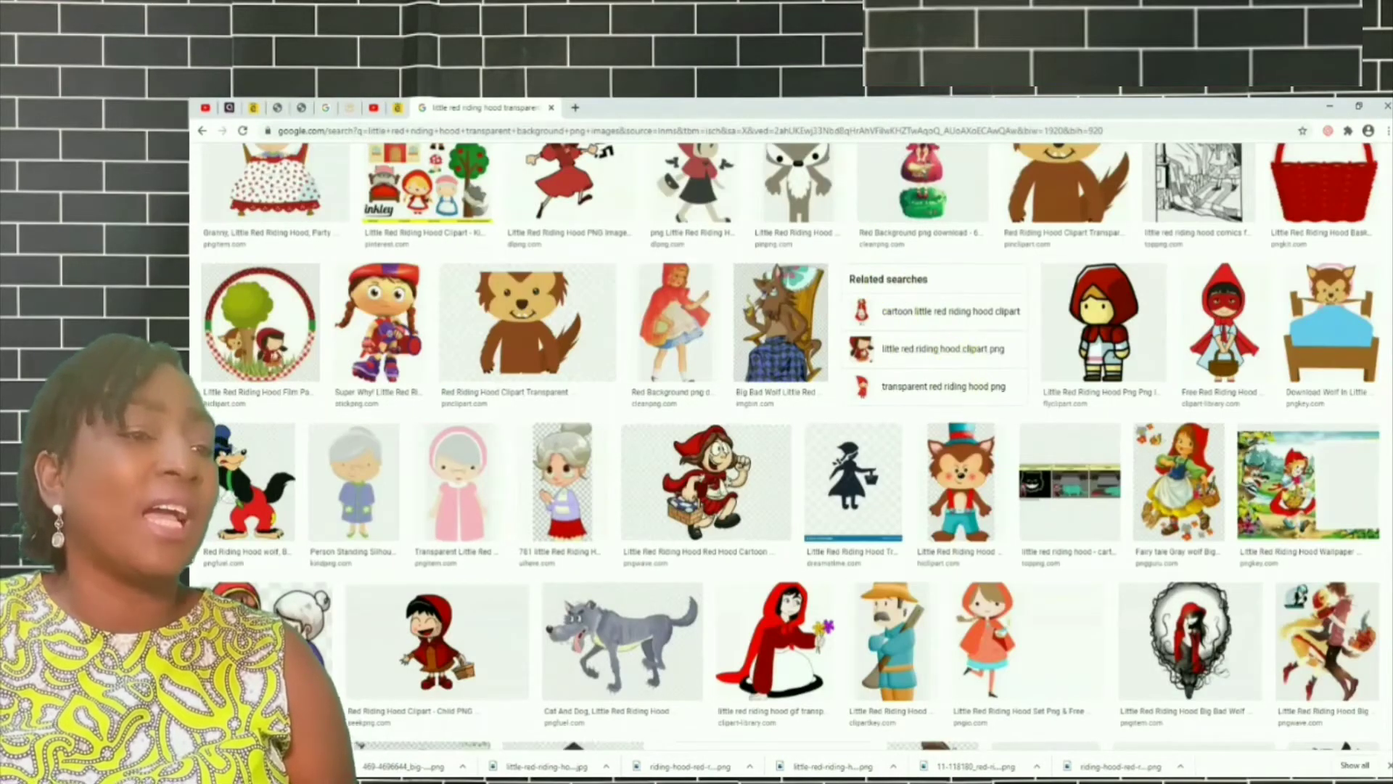
Switch to PowerPoint and insert the riding-hood picture of the girl in a white apron from the lrh folder onto the blank slide.
key("alt+Tab")
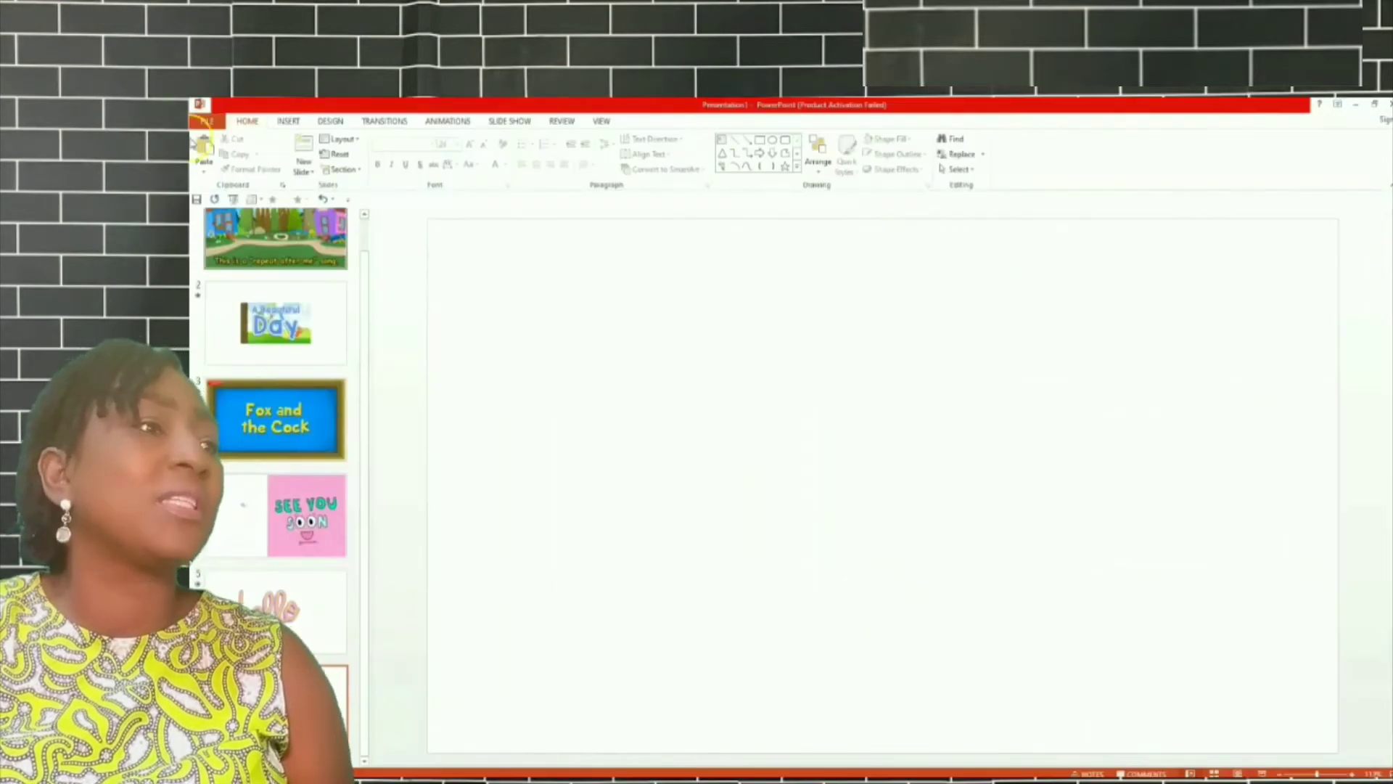
left_click(289, 121)
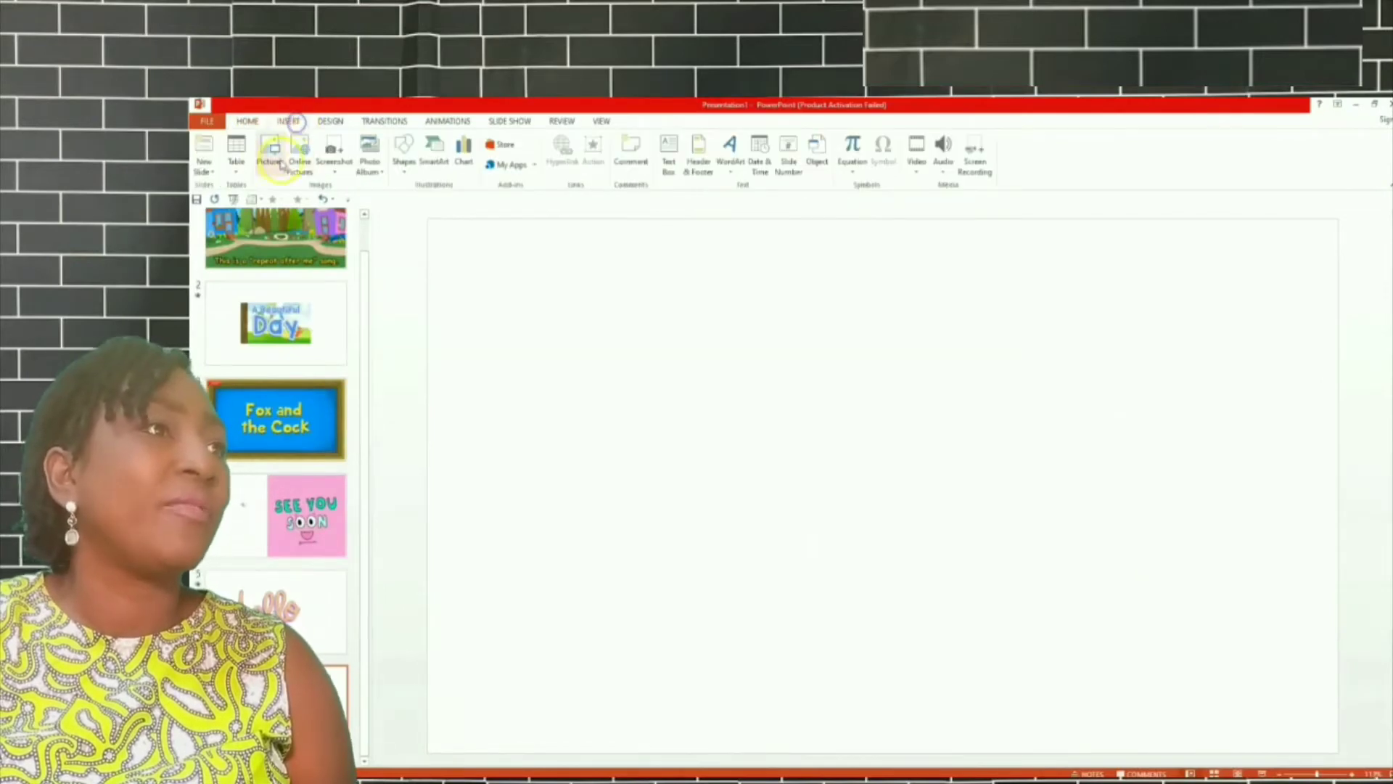
left_click(270, 152)
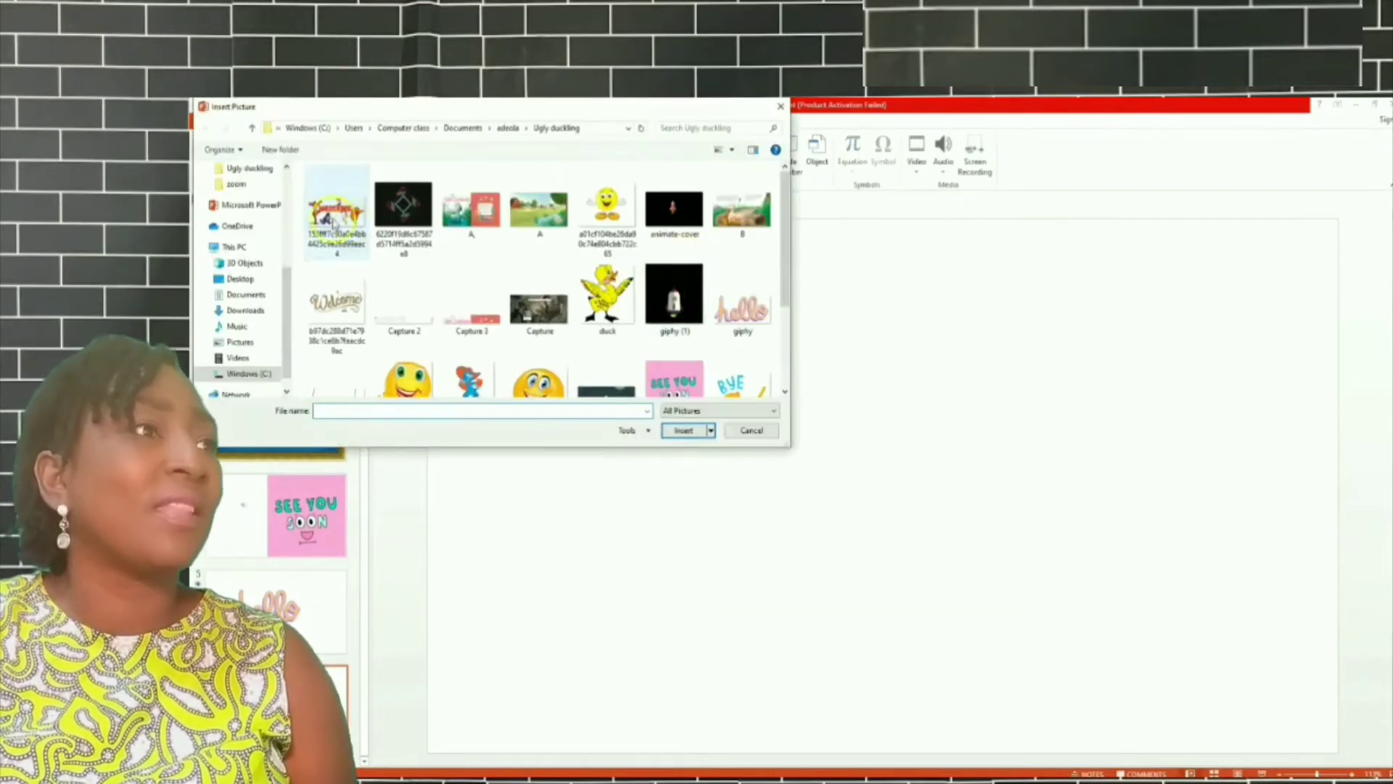
scroll(286, 296, "up", 2)
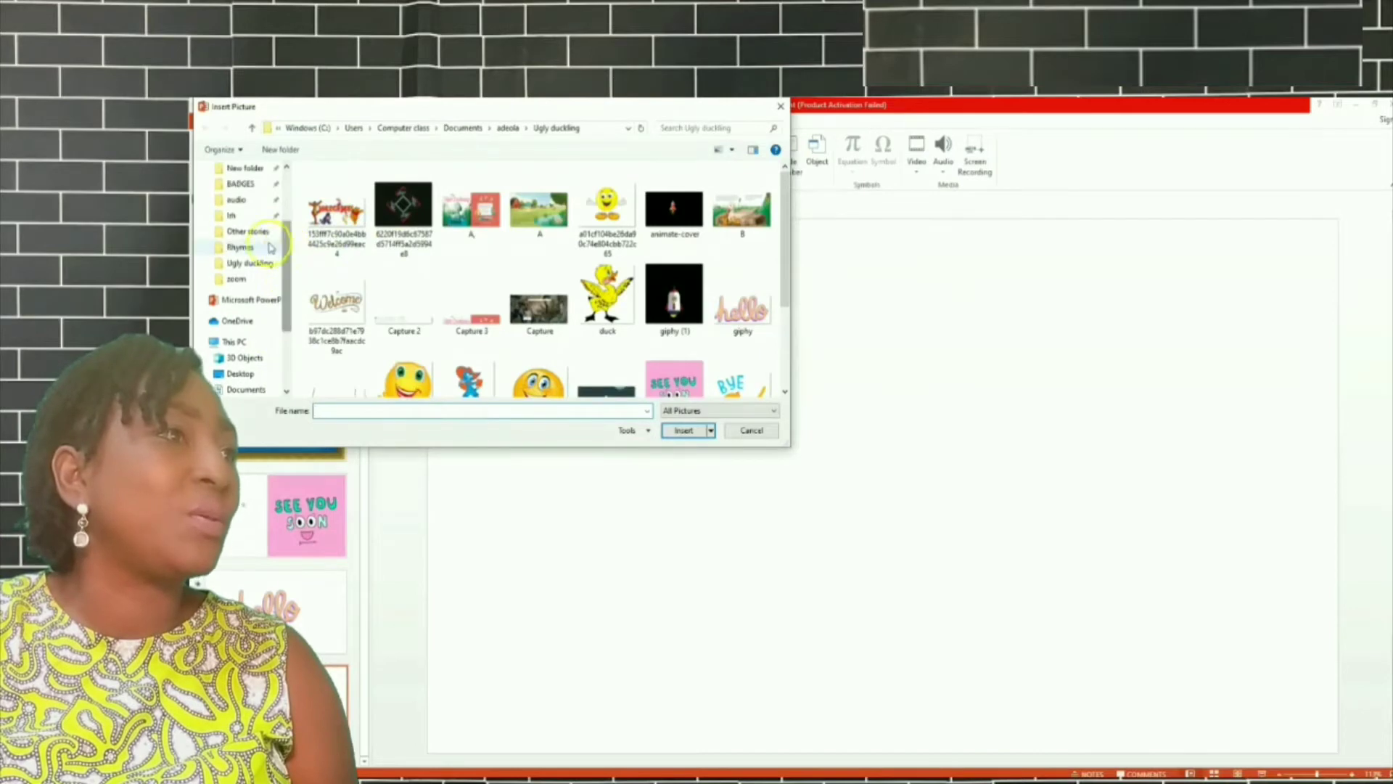
left_click(243, 223)
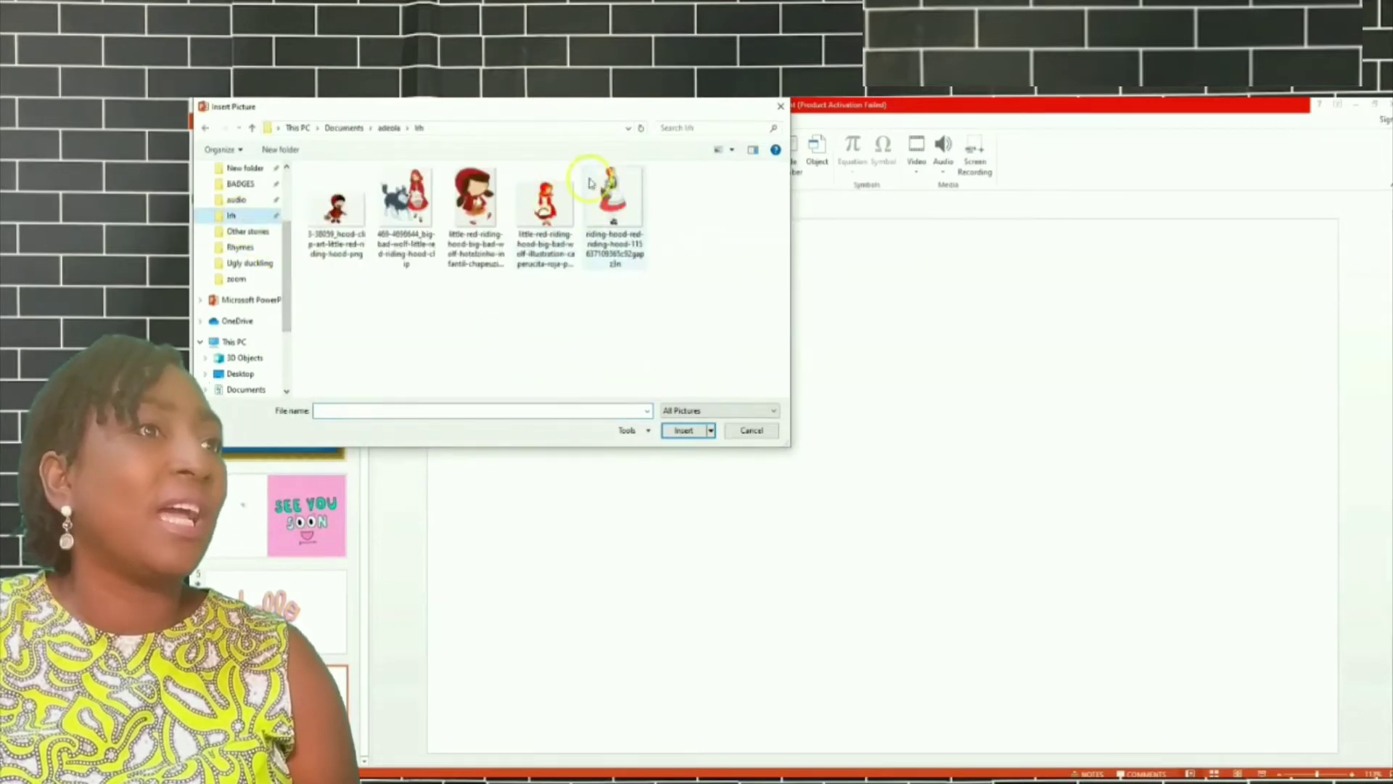
double_click(609, 200)
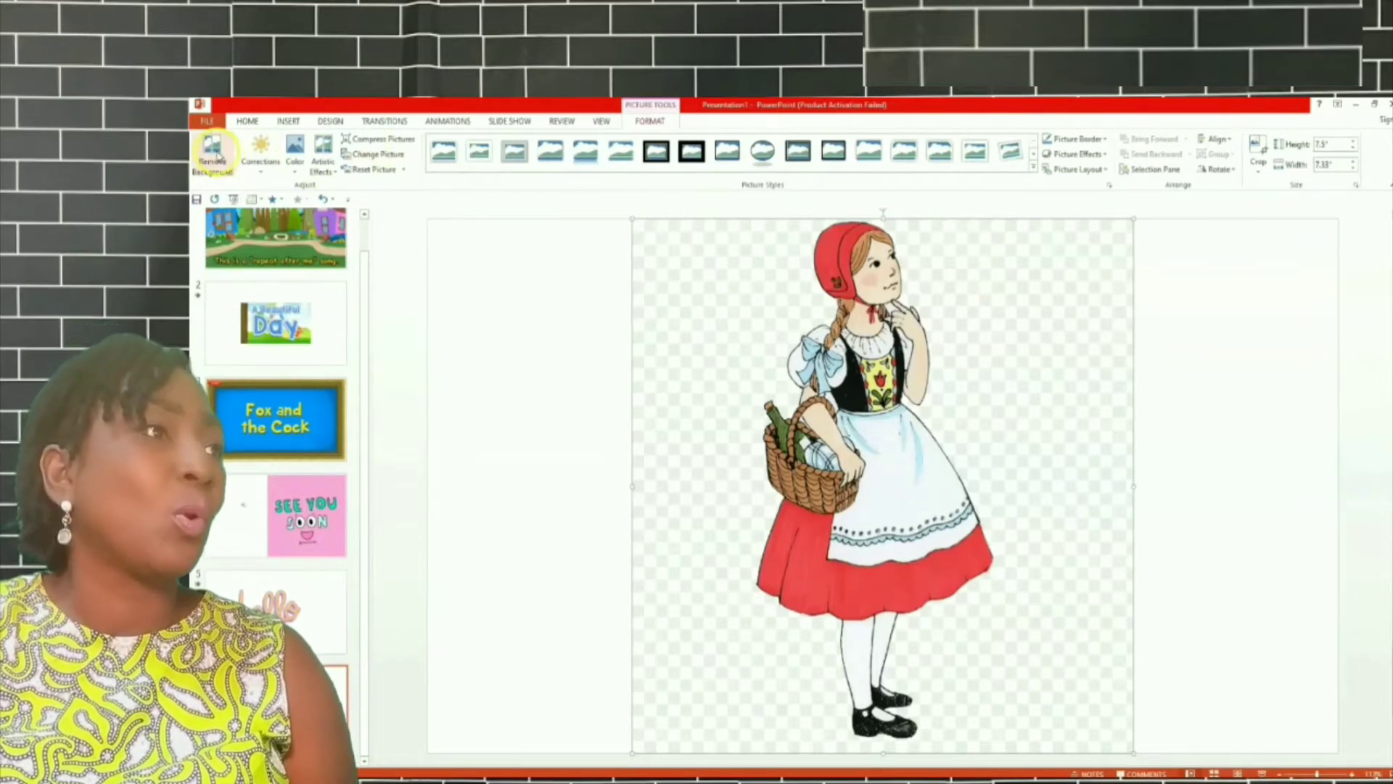
Remove the picture's background, extending the kept area to include the hood and shoes, and shift the picture slightly left on the slide.
left_click(216, 154)
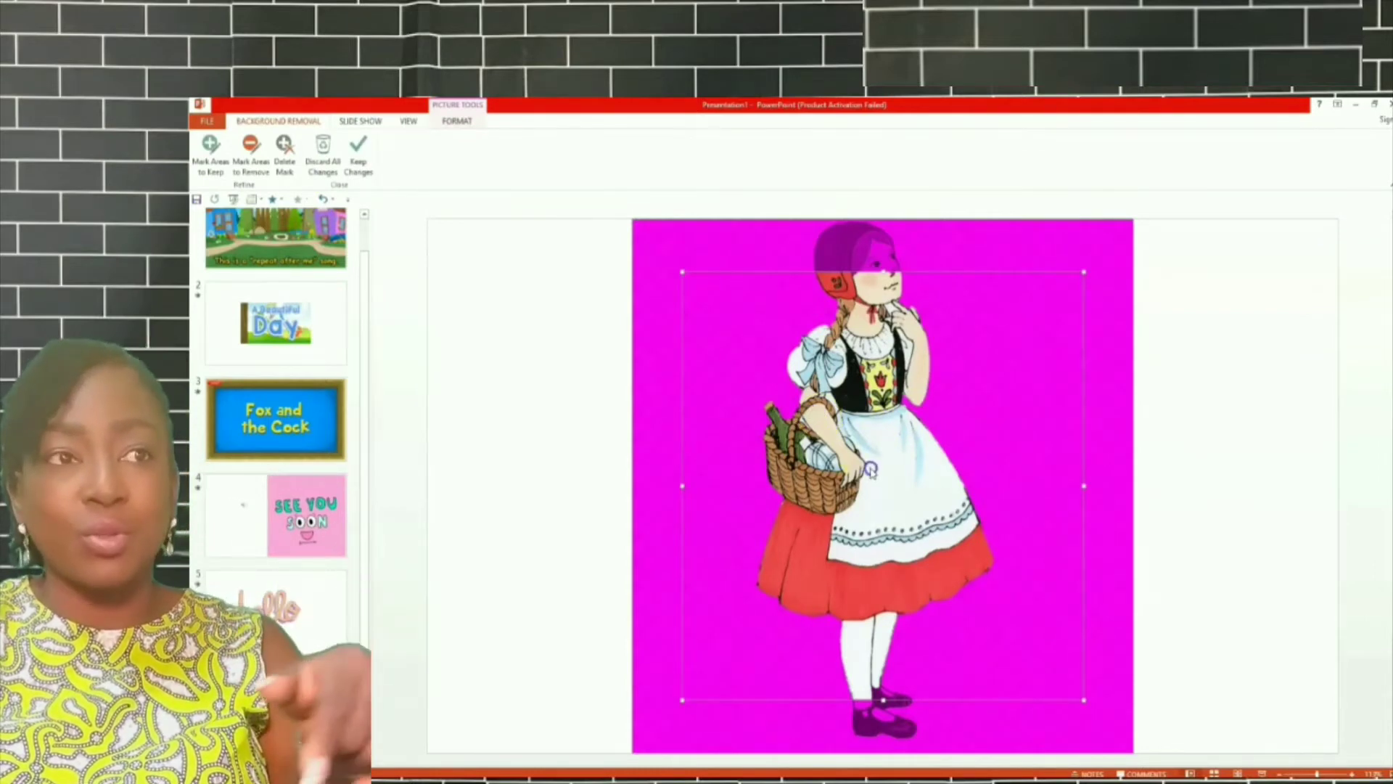
left_click_drag(885, 272, 883, 218)
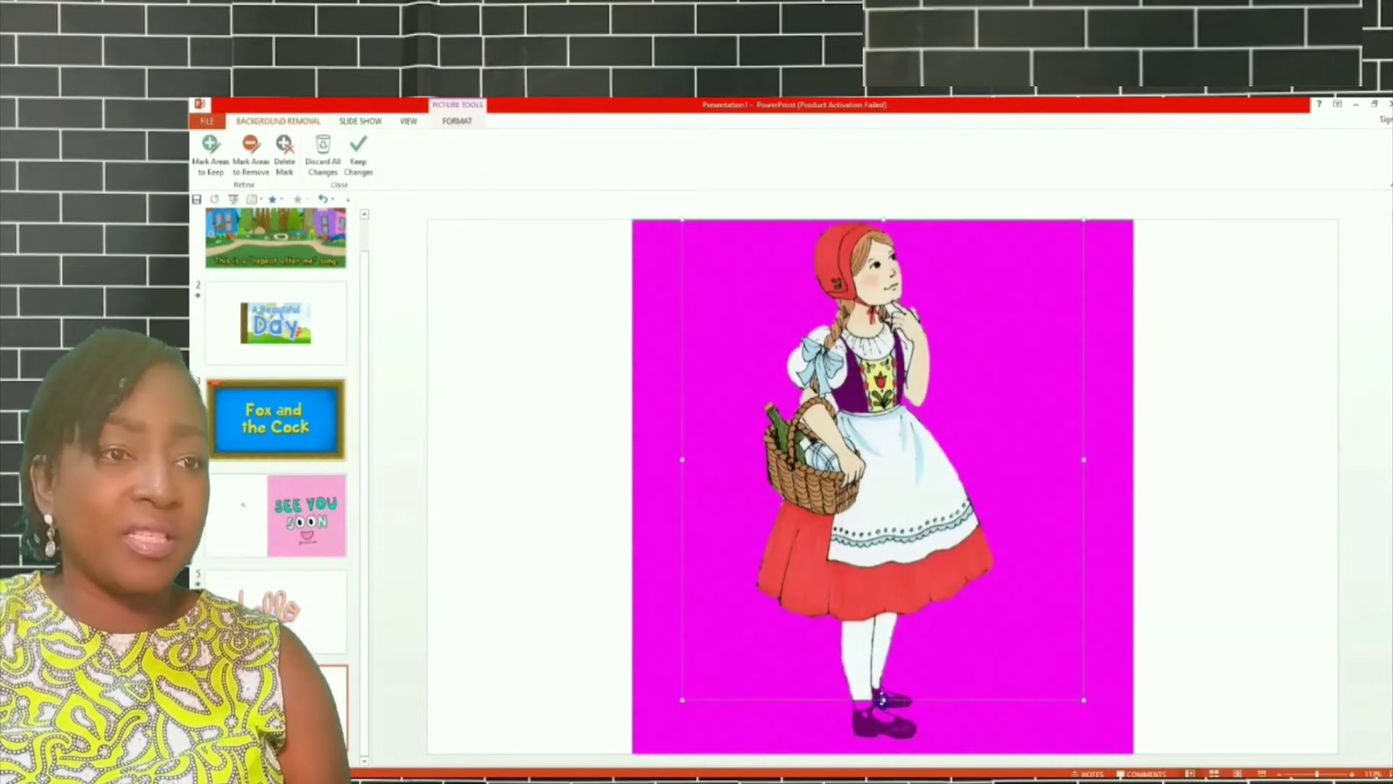
left_click_drag(883, 700, 887, 747)
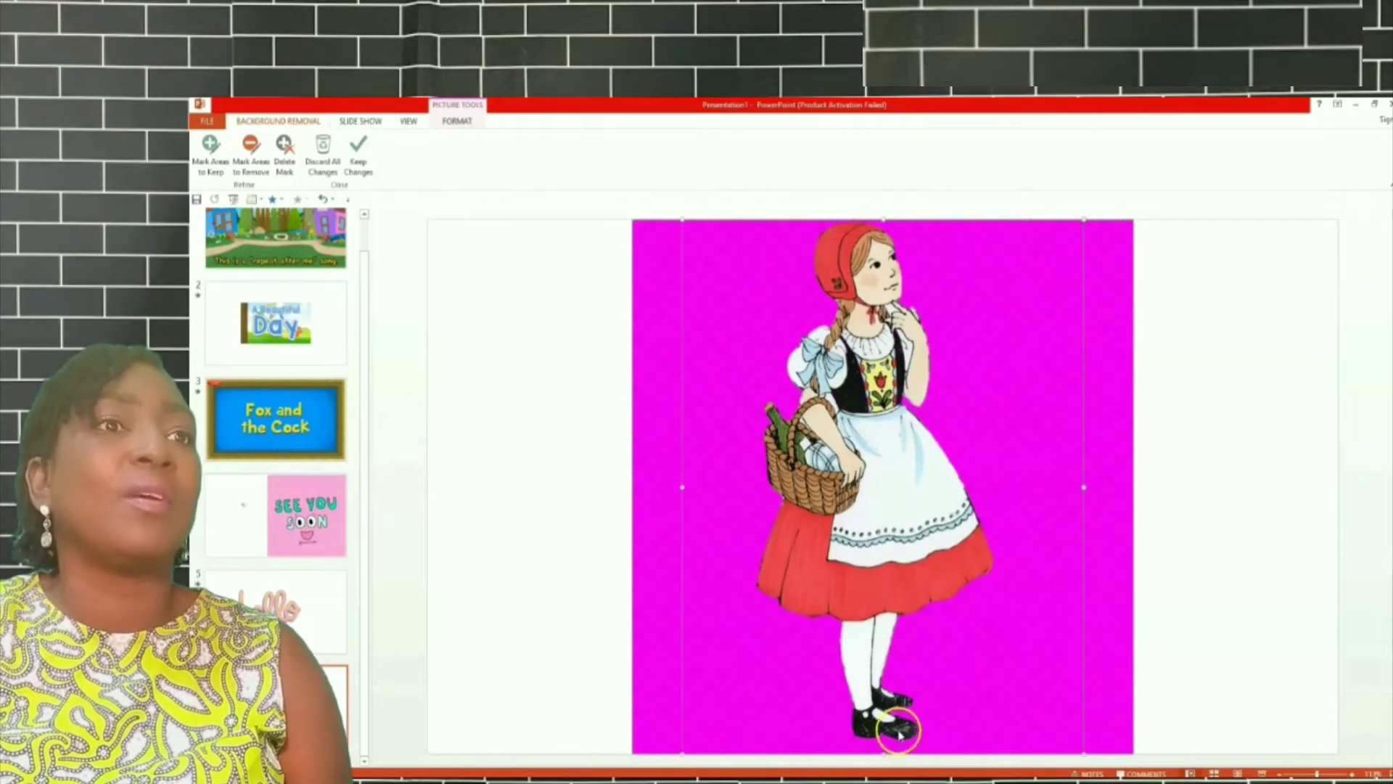
left_click(1219, 414)
left_click_drag(851, 417, 811, 416)
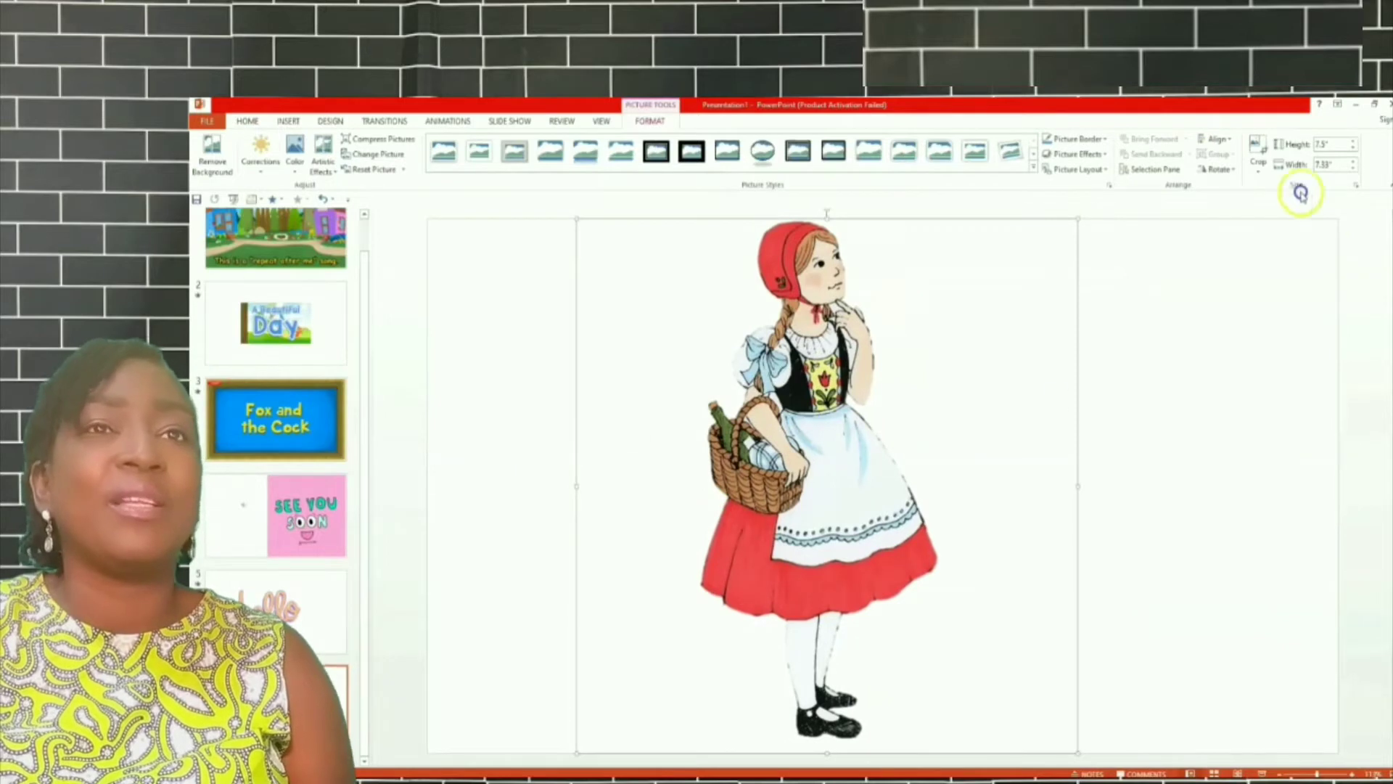
Crop the picture of the girl in the white apron close around her, about 7.5 by 3.7 inches, and move it to the slide's left side.
left_click(1258, 150)
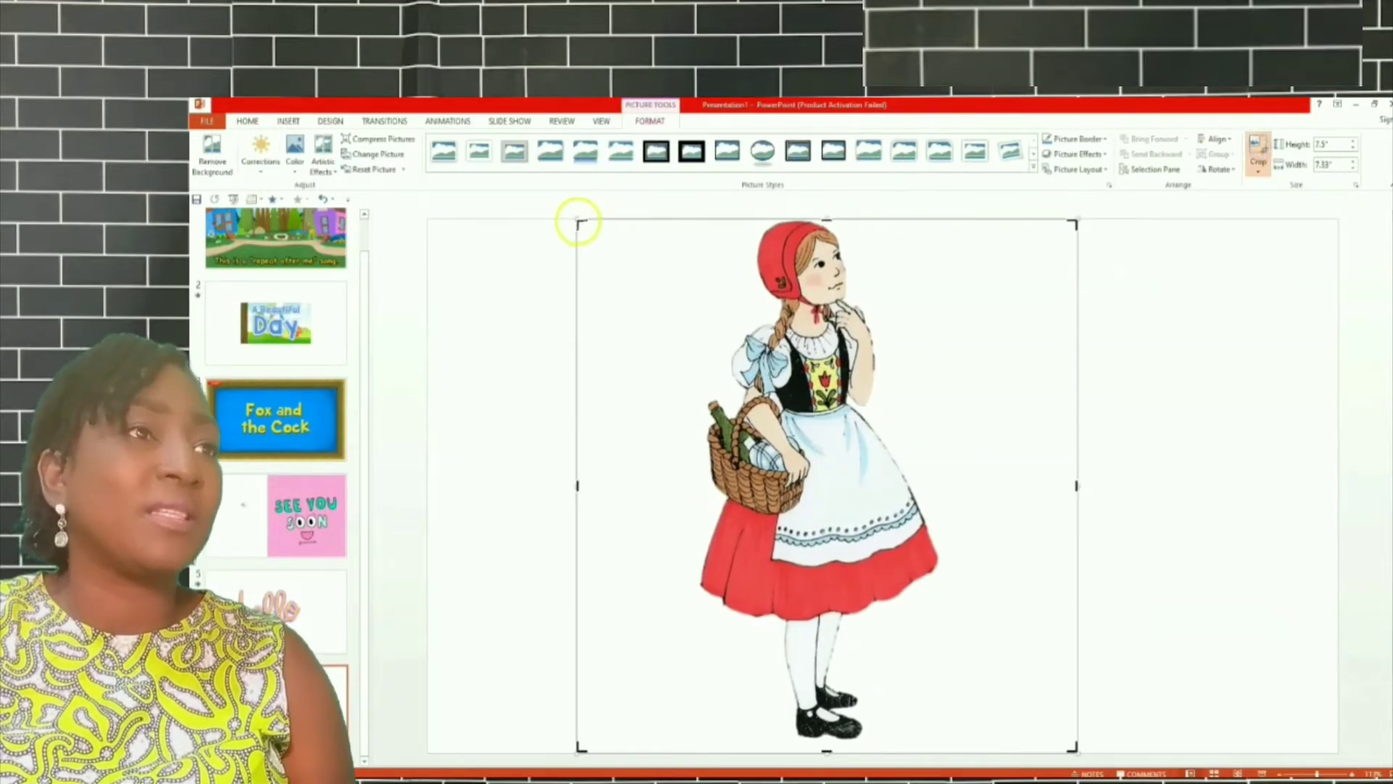
left_click_drag(580, 222, 687, 217)
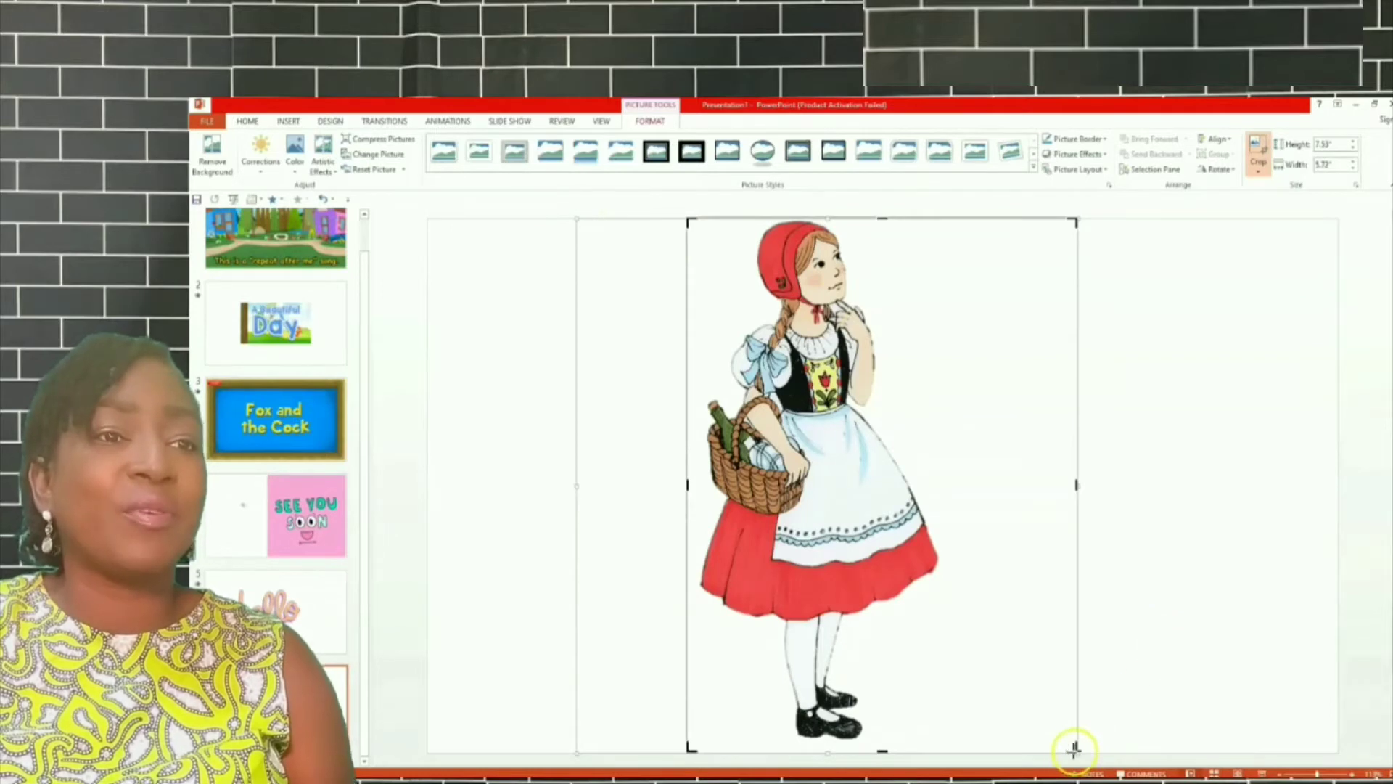
left_click_drag(1074, 749, 939, 748)
left_click(1154, 573)
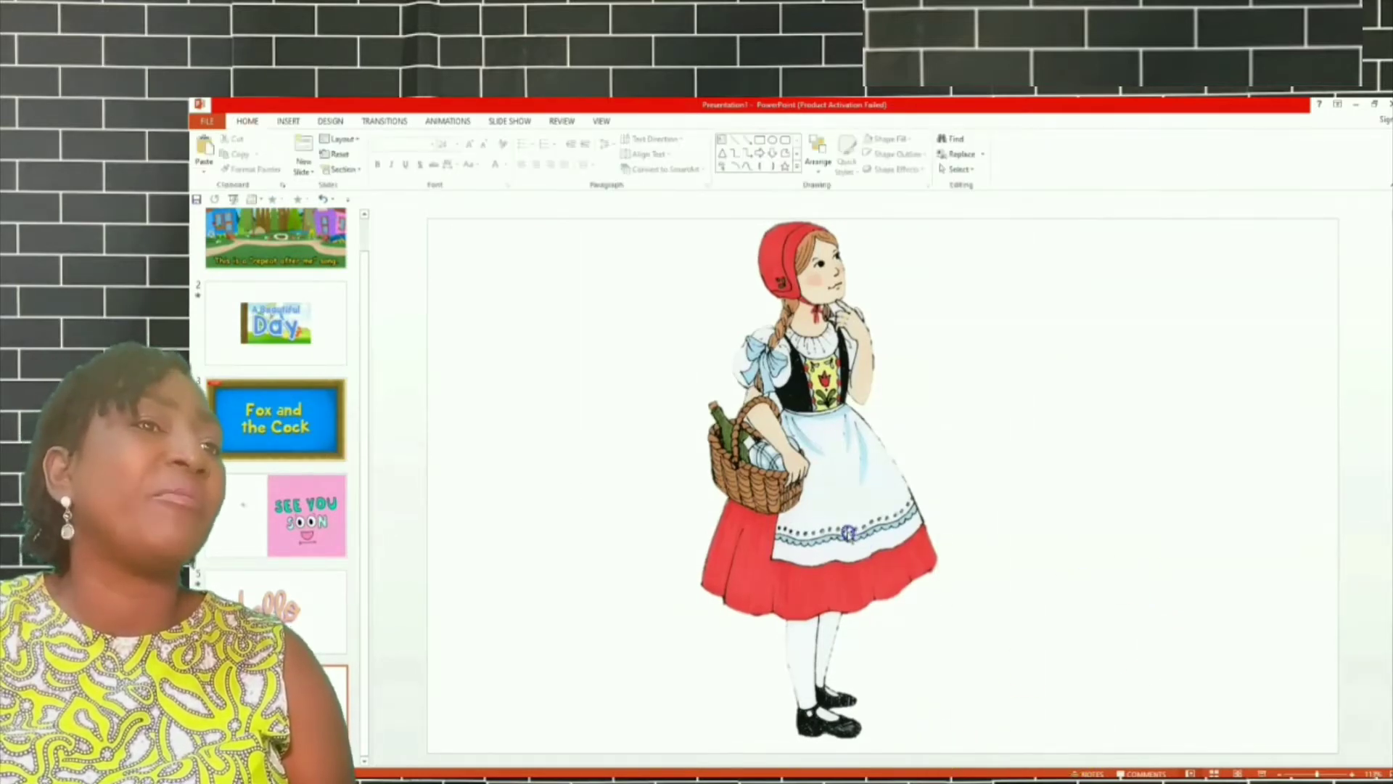
left_click_drag(849, 533, 585, 532)
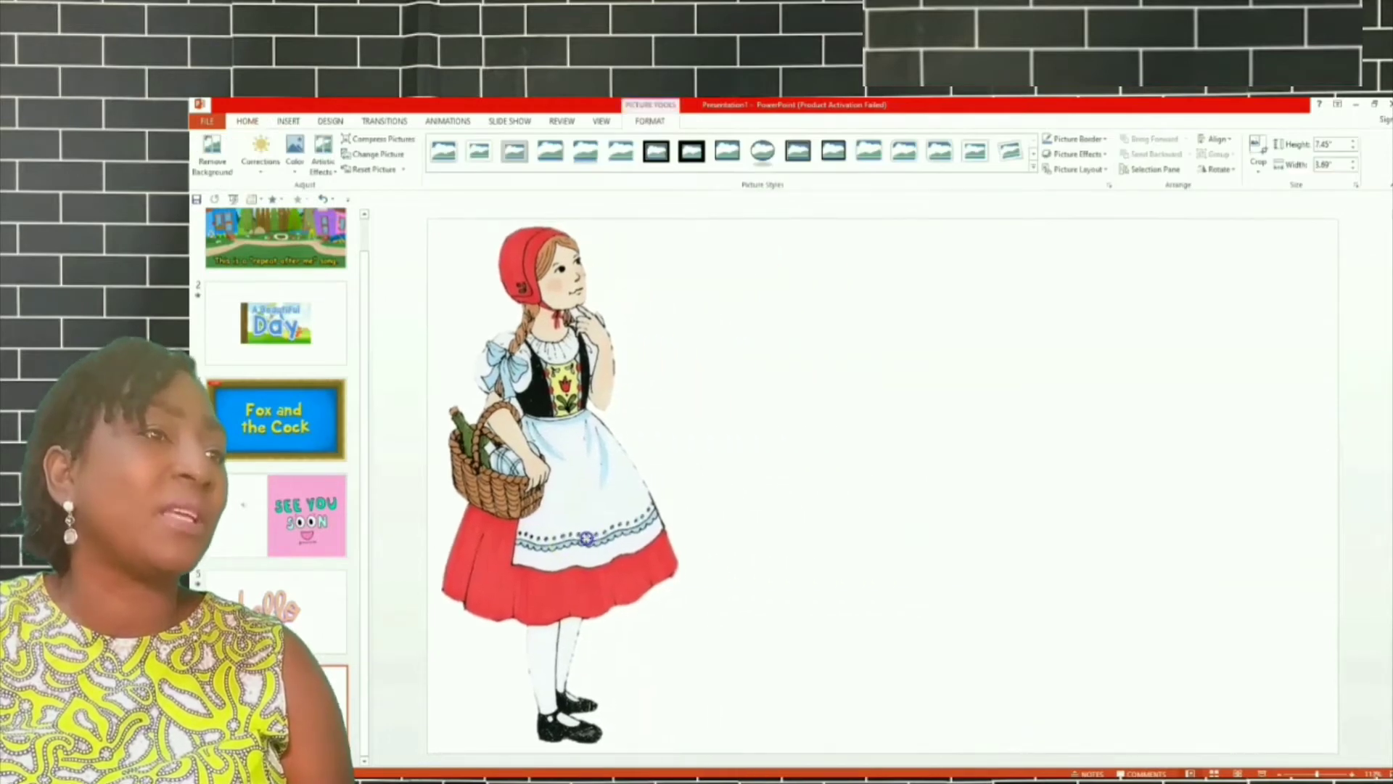
left_click(746, 526)
Insert the picture of the red-haired girl holding a covered basket from the lrh folder and move it to the right half of the slide.
left_click(287, 121)
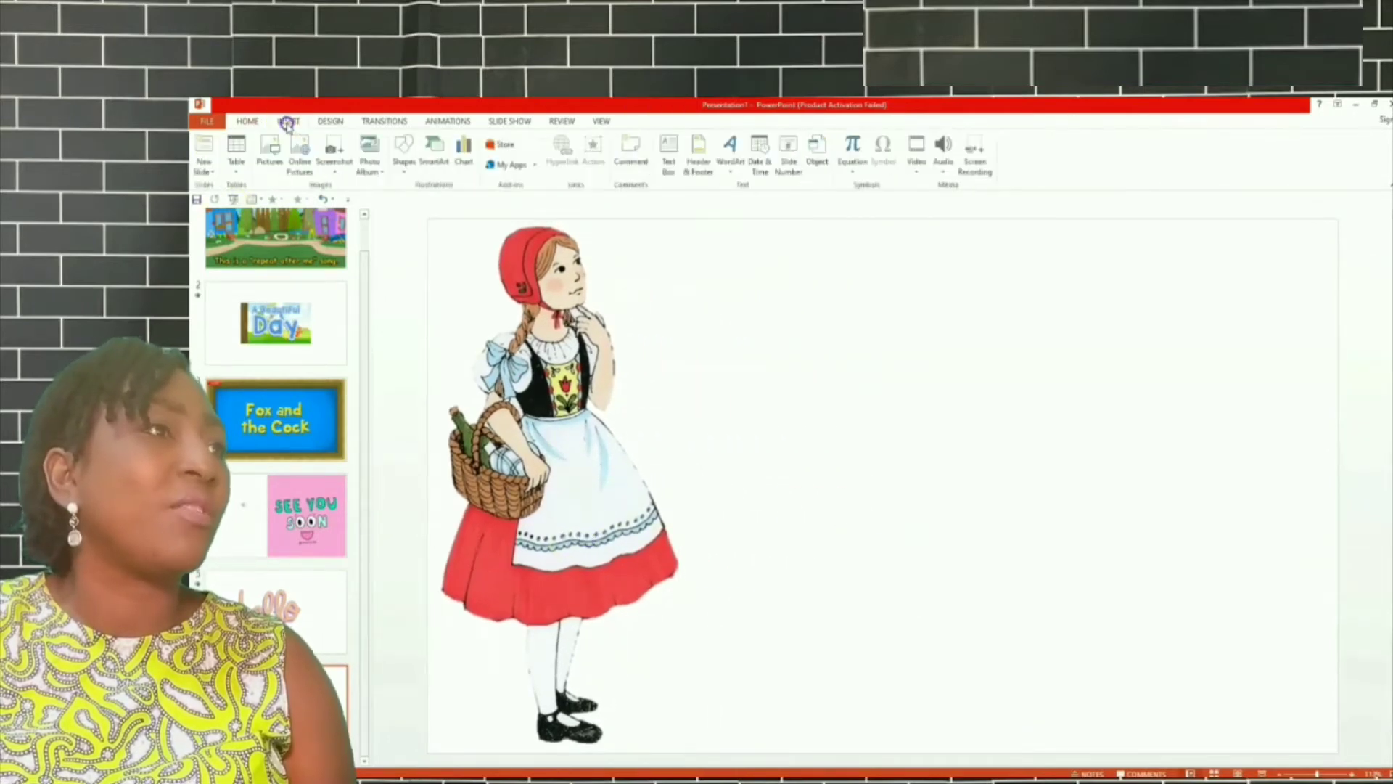
left_click(264, 147)
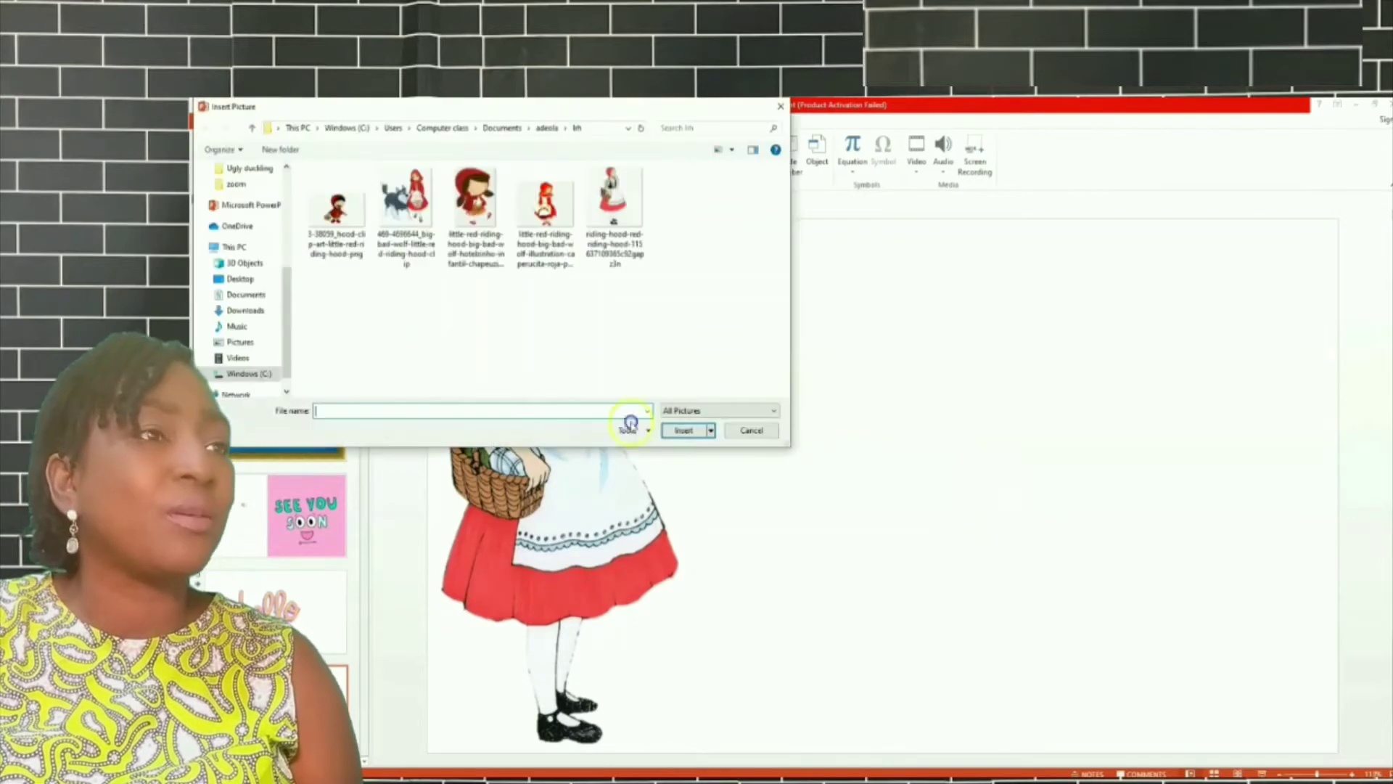
double_click(544, 210)
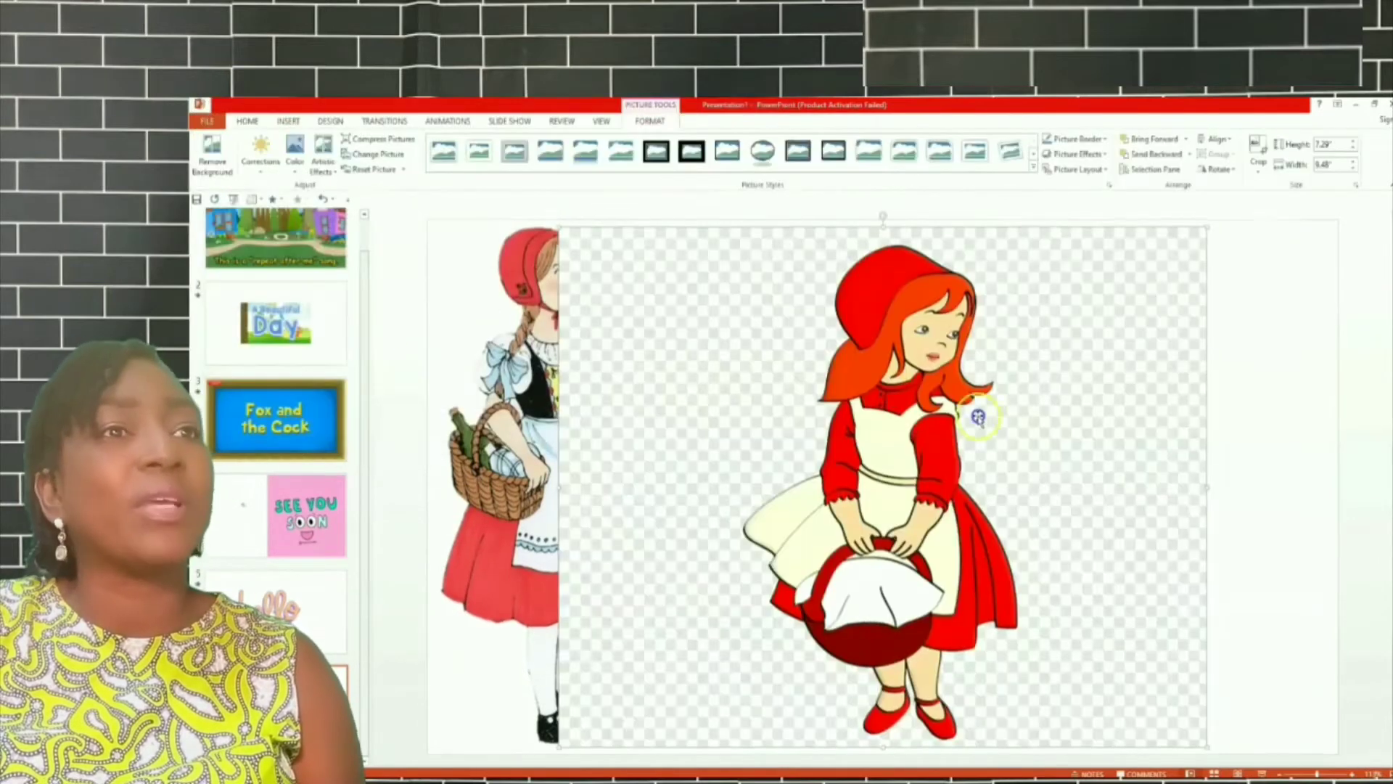
left_click_drag(931, 426, 1031, 419)
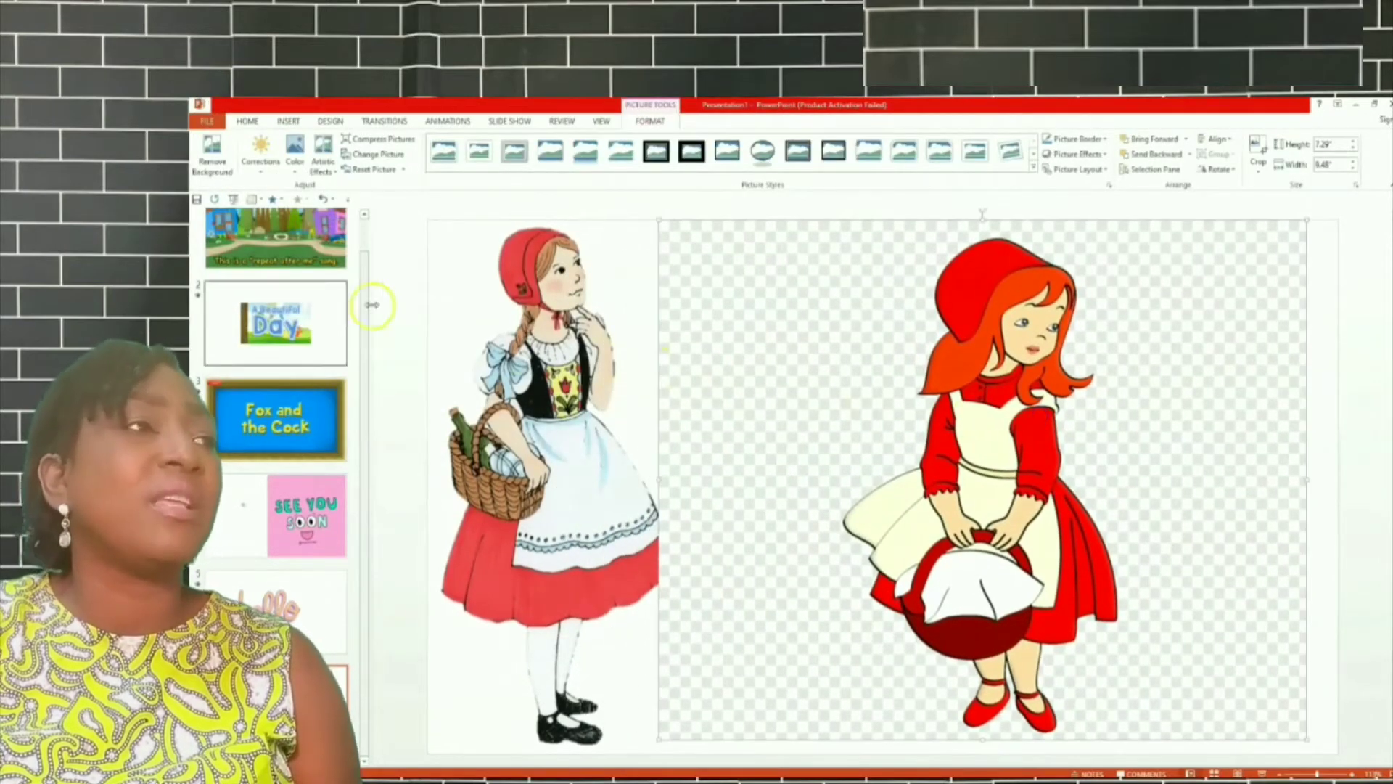
Start removing the red-haired girl's background and extend the kept area upward over the hood and downward over the shoes.
left_click(210, 146)
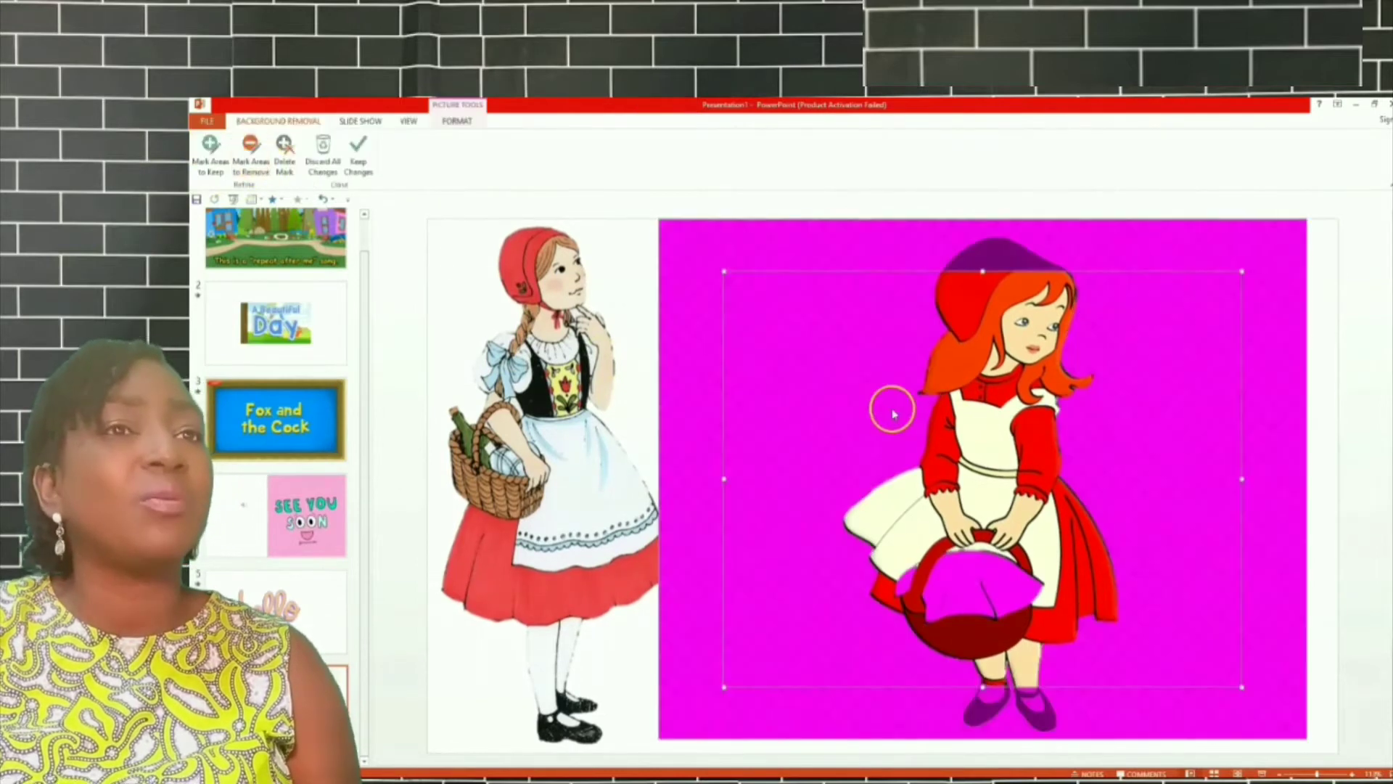
left_click_drag(983, 271, 986, 223)
left_click(987, 687)
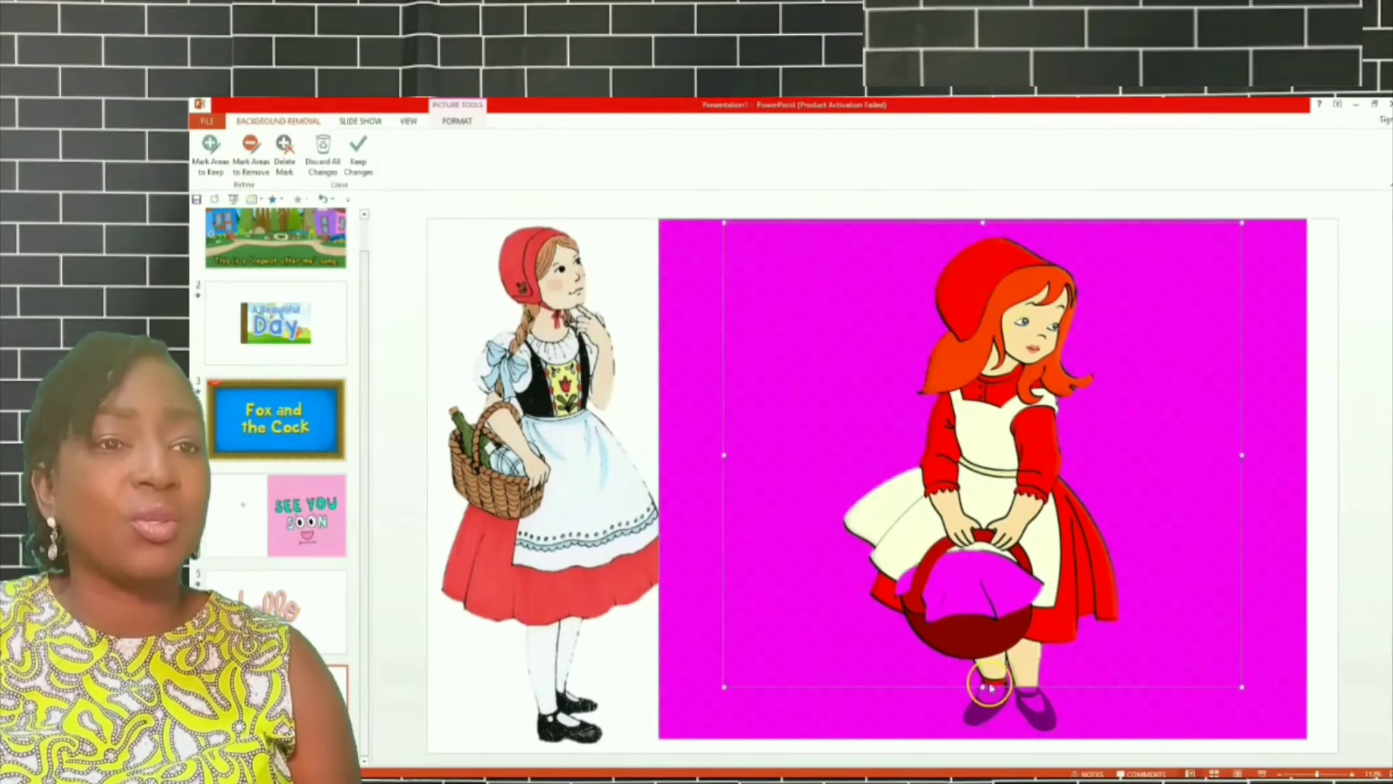
left_click_drag(982, 687, 992, 737)
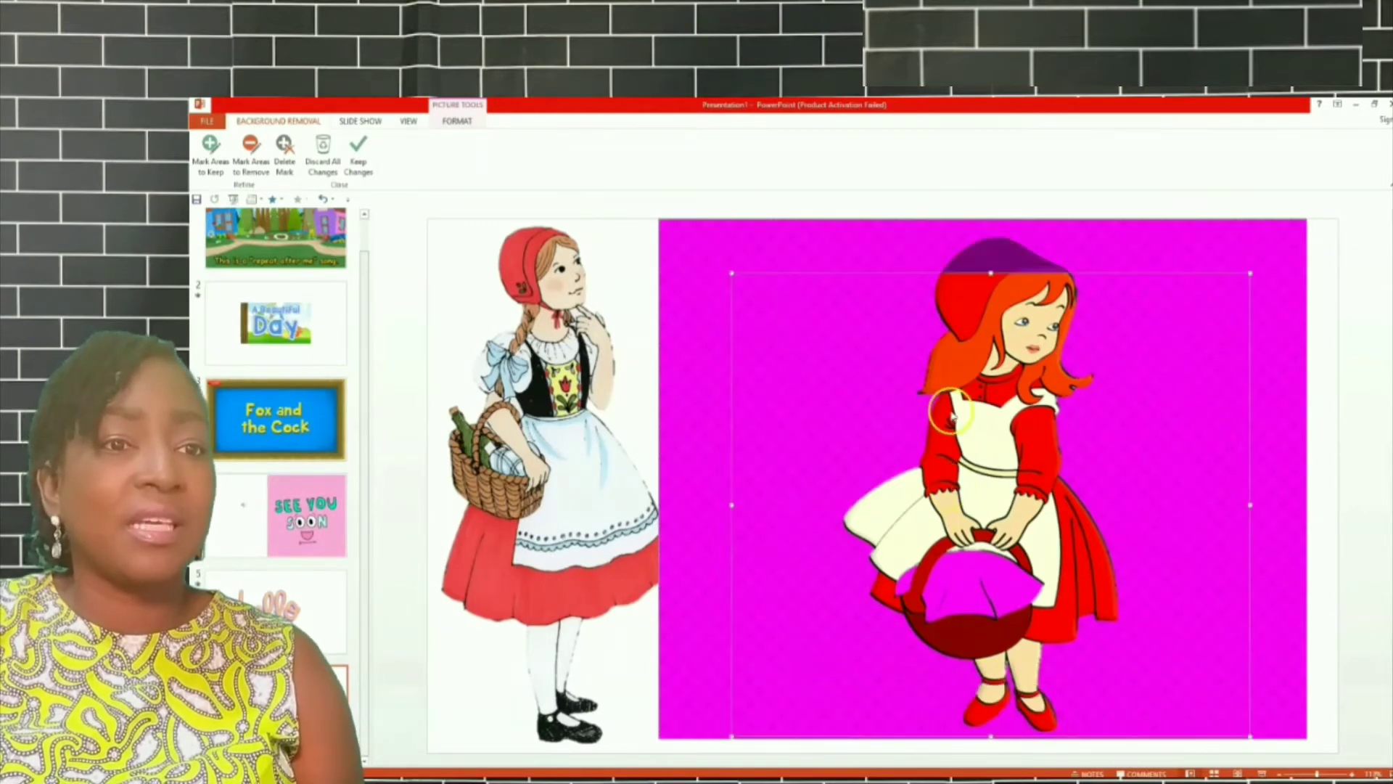
left_click(993, 273)
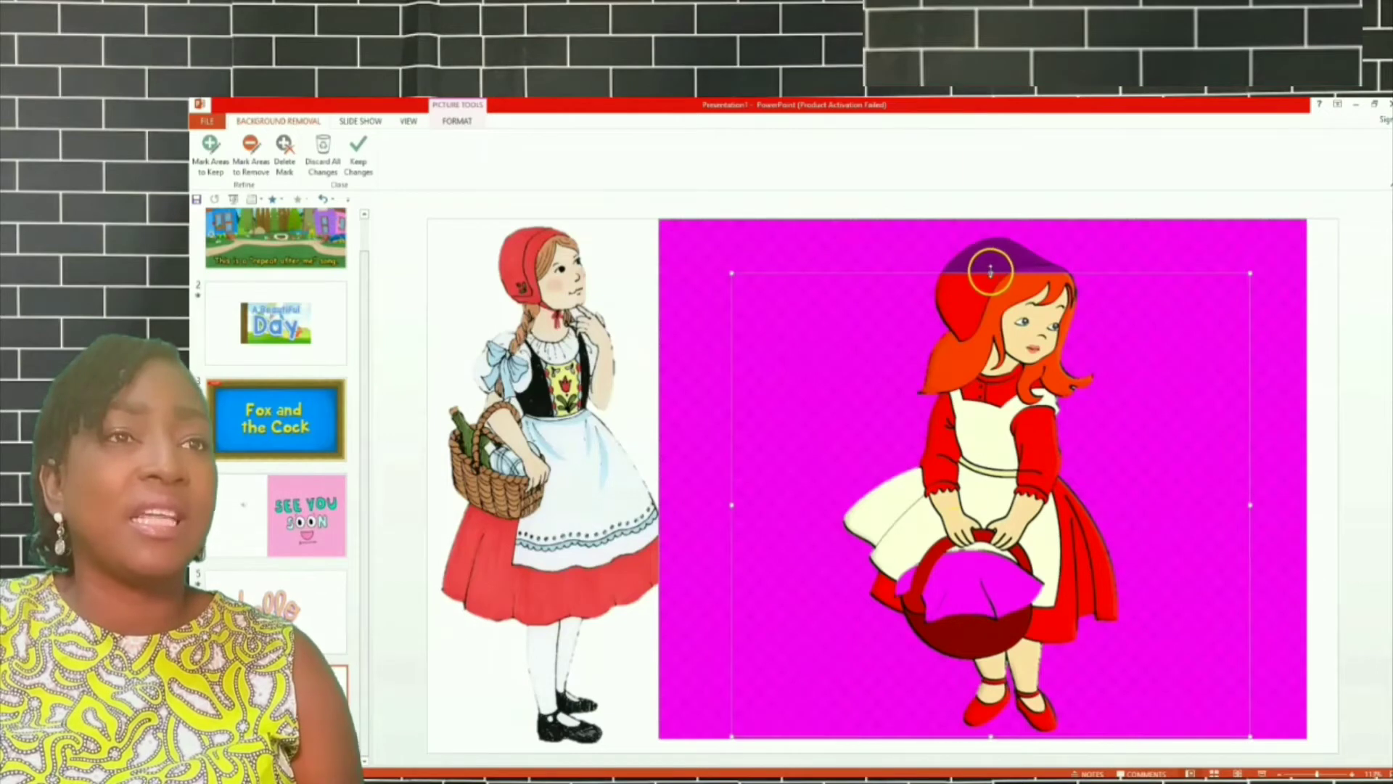
left_click_drag(993, 273, 995, 221)
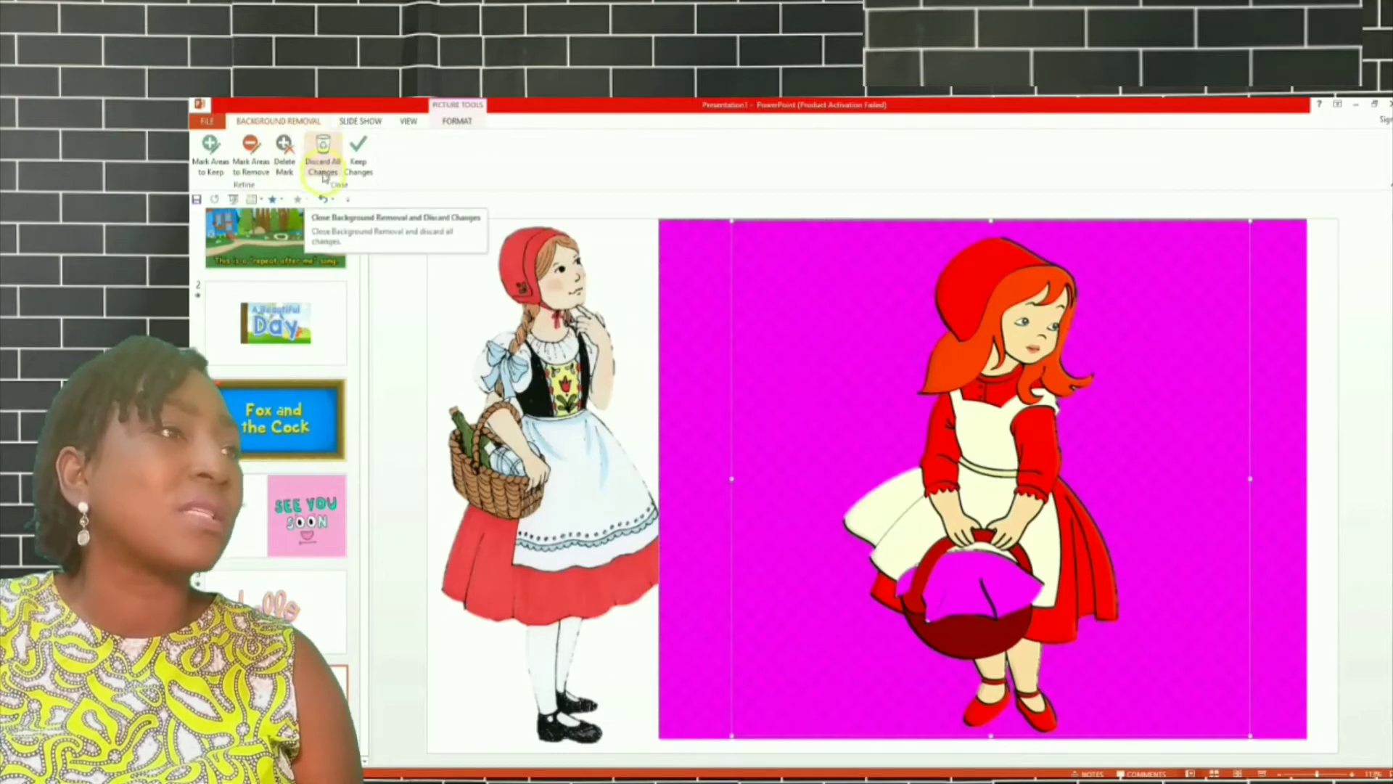
Mark the white basket cloth and the gap beside it as areas to keep, and apply the background removal.
left_click(211, 143)
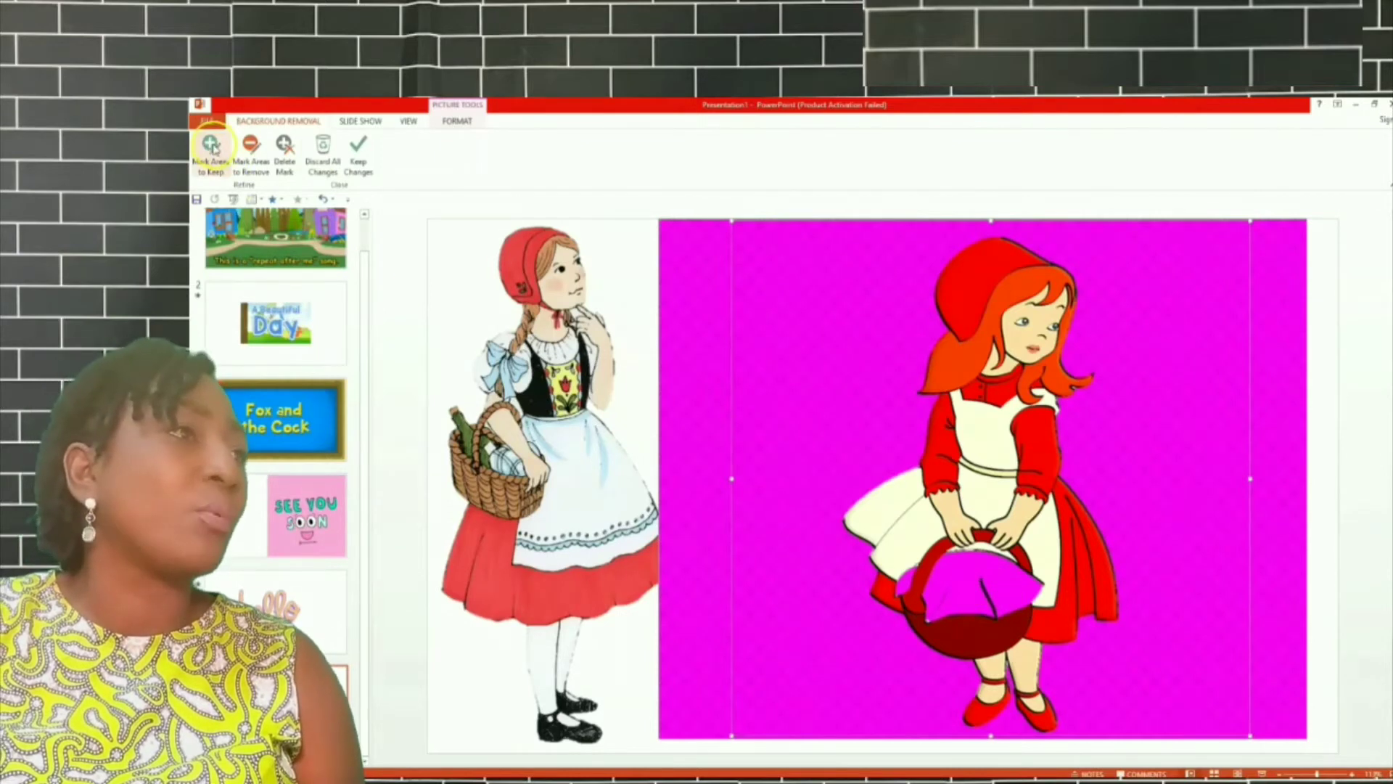
left_click(209, 143)
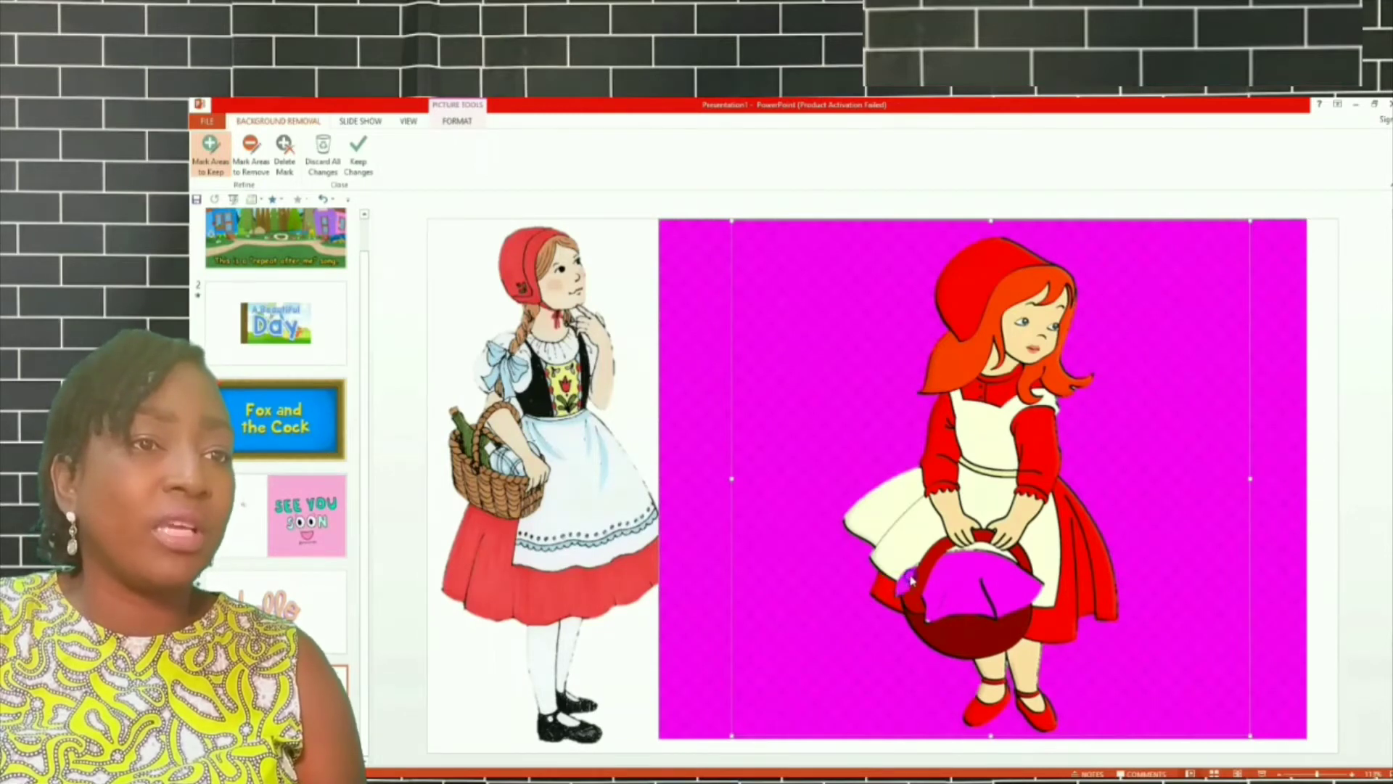
left_click(934, 572)
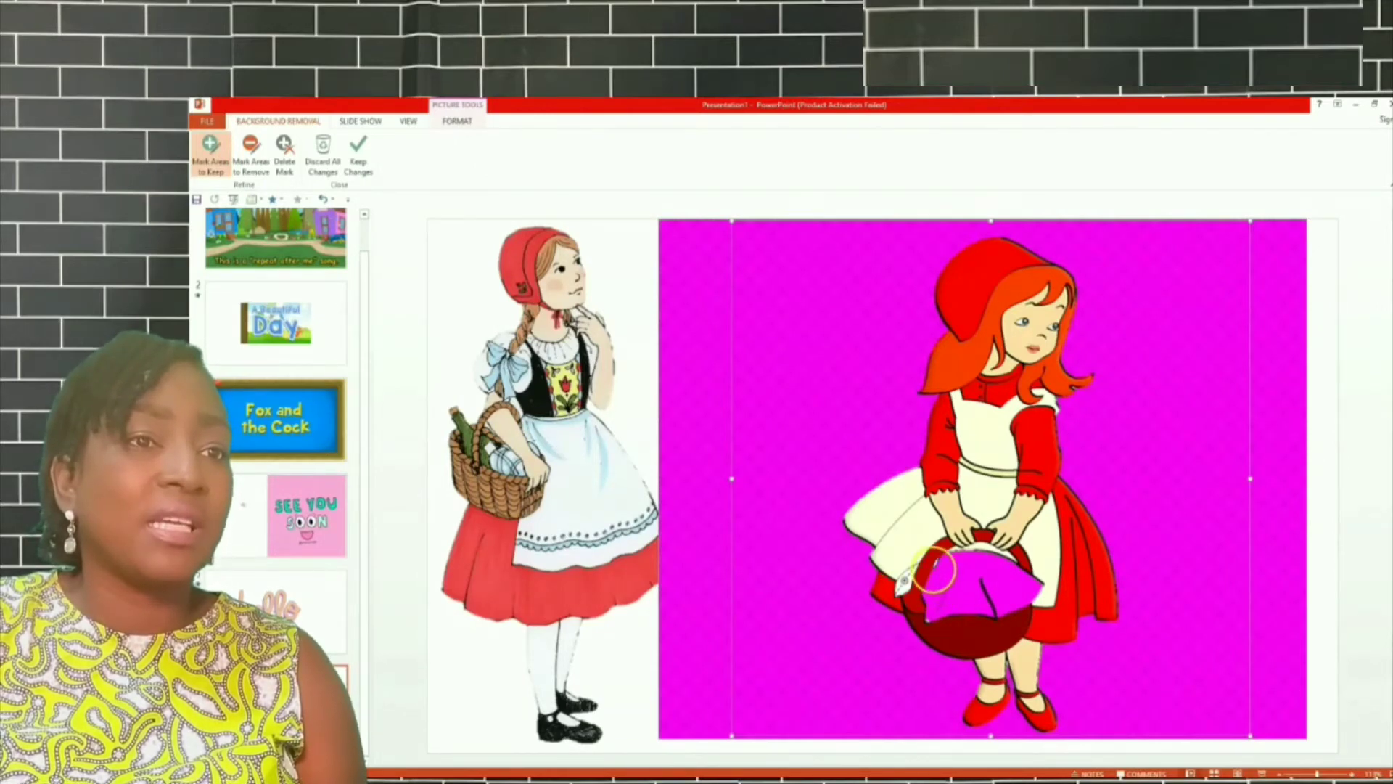
left_click_drag(934, 572, 1020, 611)
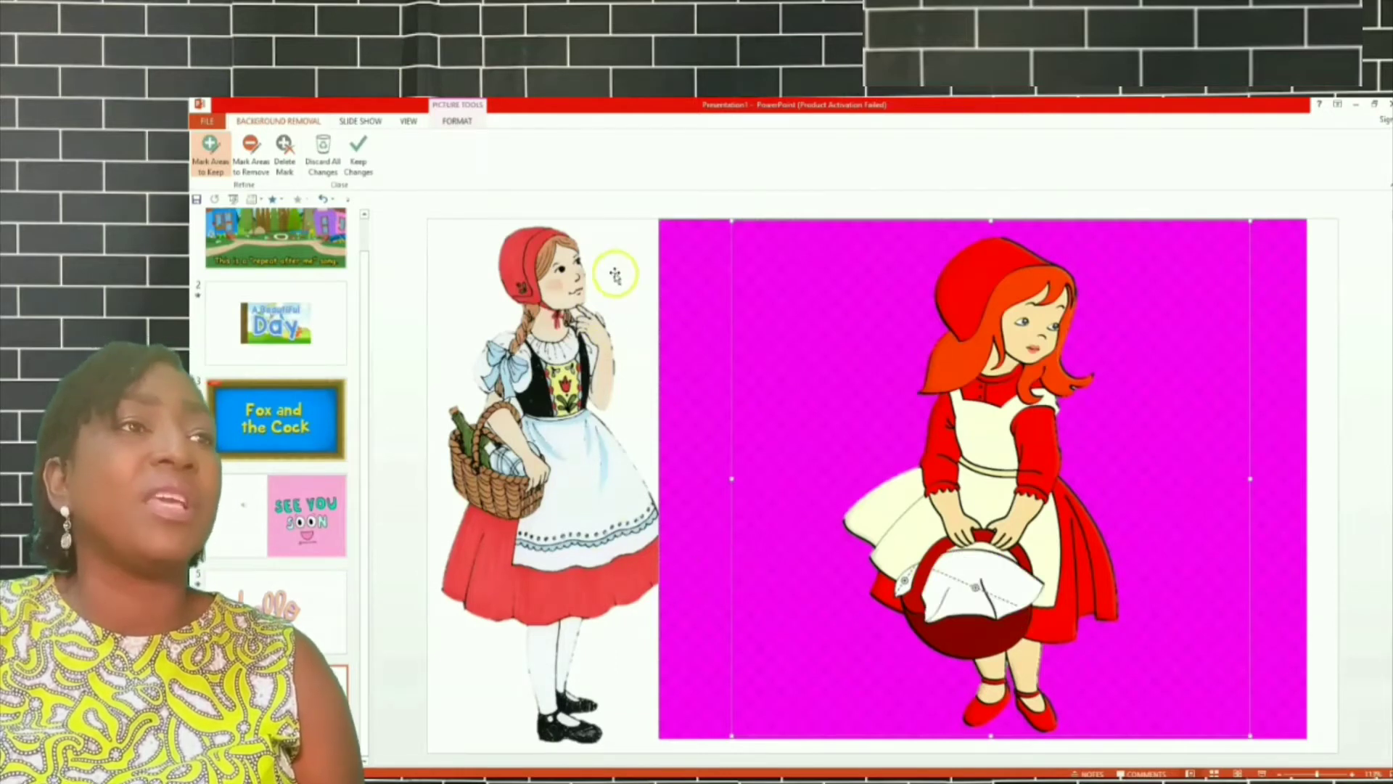
left_click(601, 227)
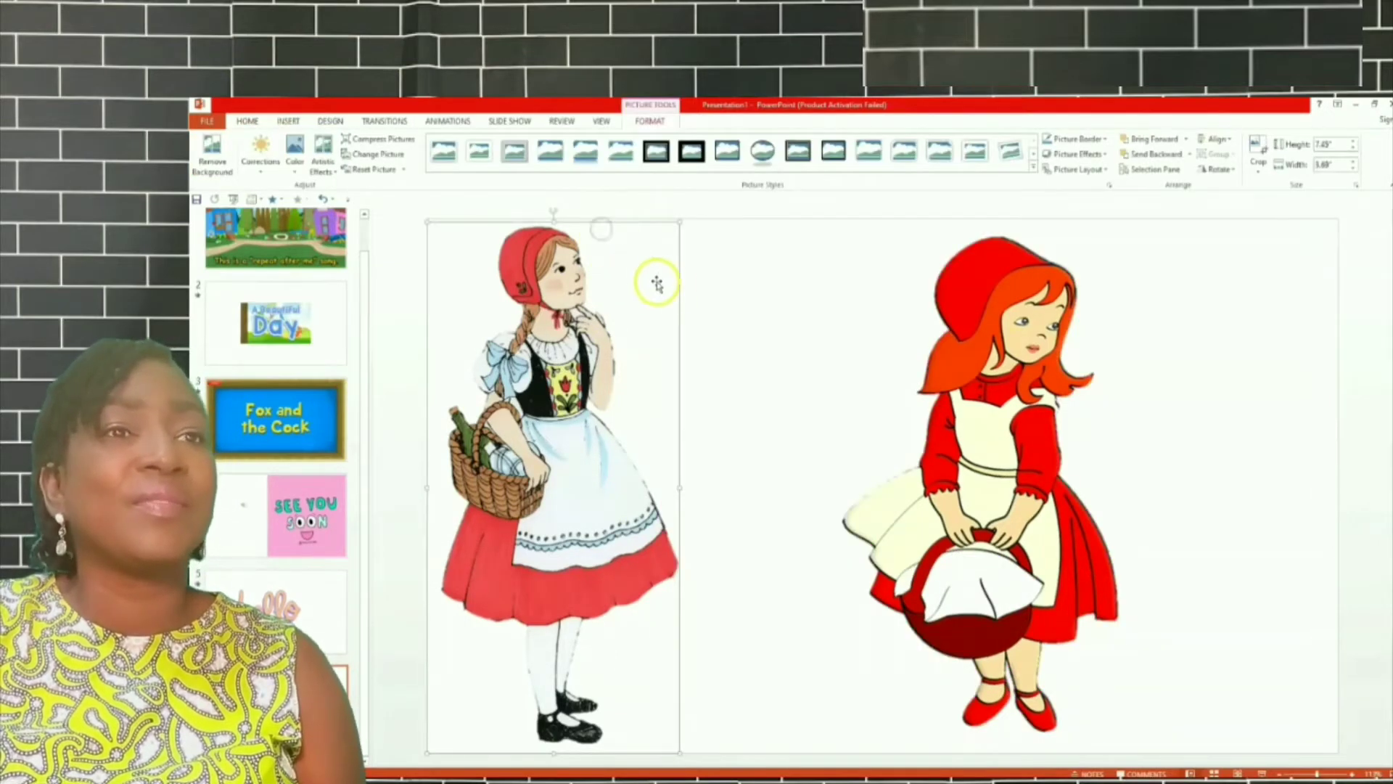
Crop the red-haired girl's picture close around her, about 7.2 by 4.2 inches, and move it beside the first girl.
left_click(1037, 381)
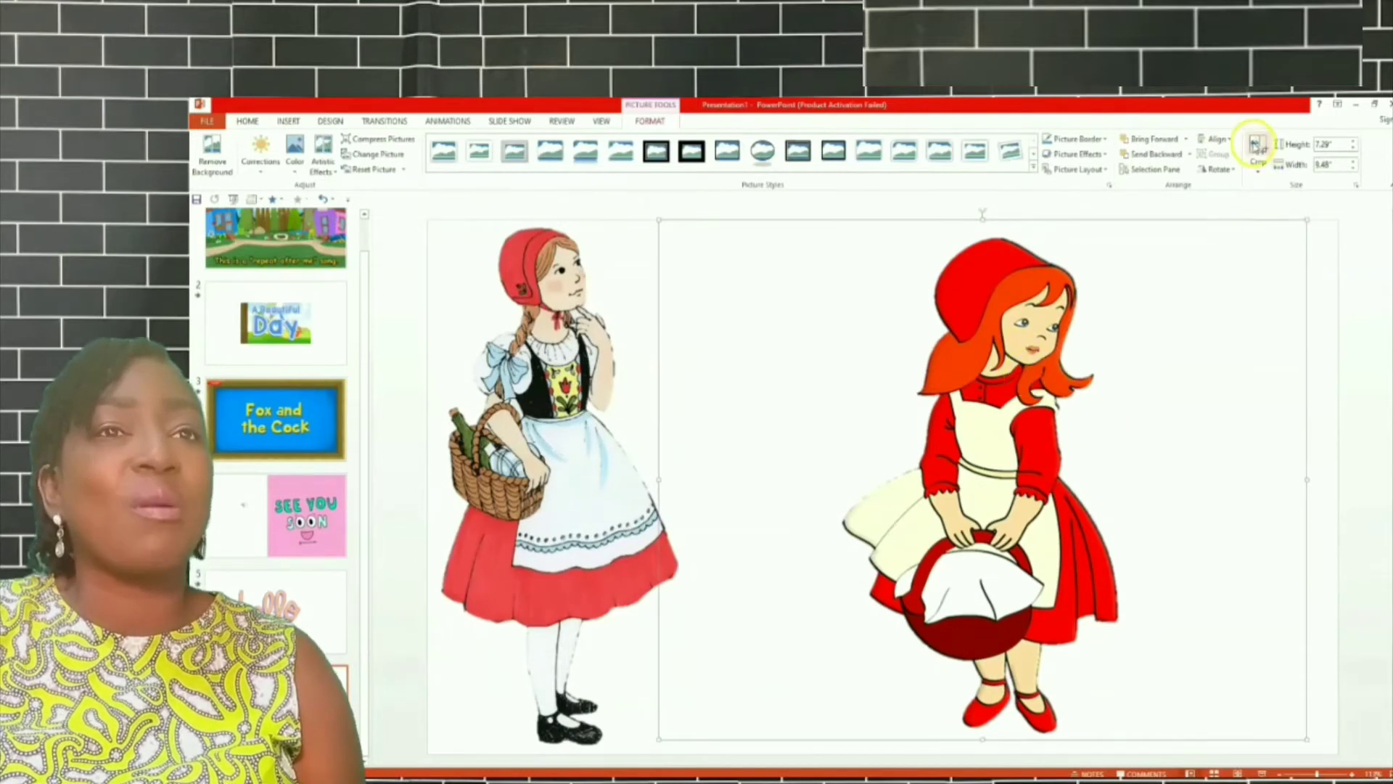
left_click(1257, 145)
left_click_drag(662, 225, 835, 217)
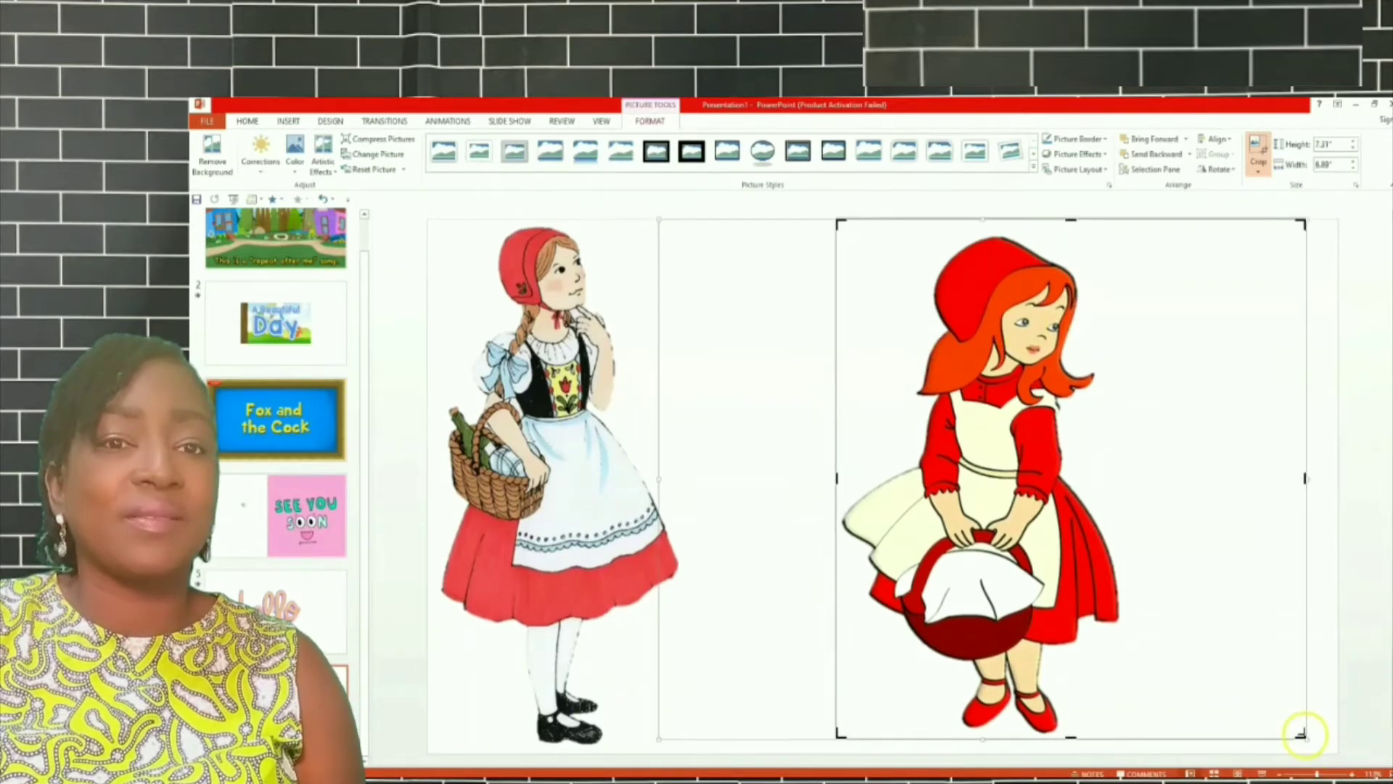
left_click_drag(1301, 734, 1119, 732)
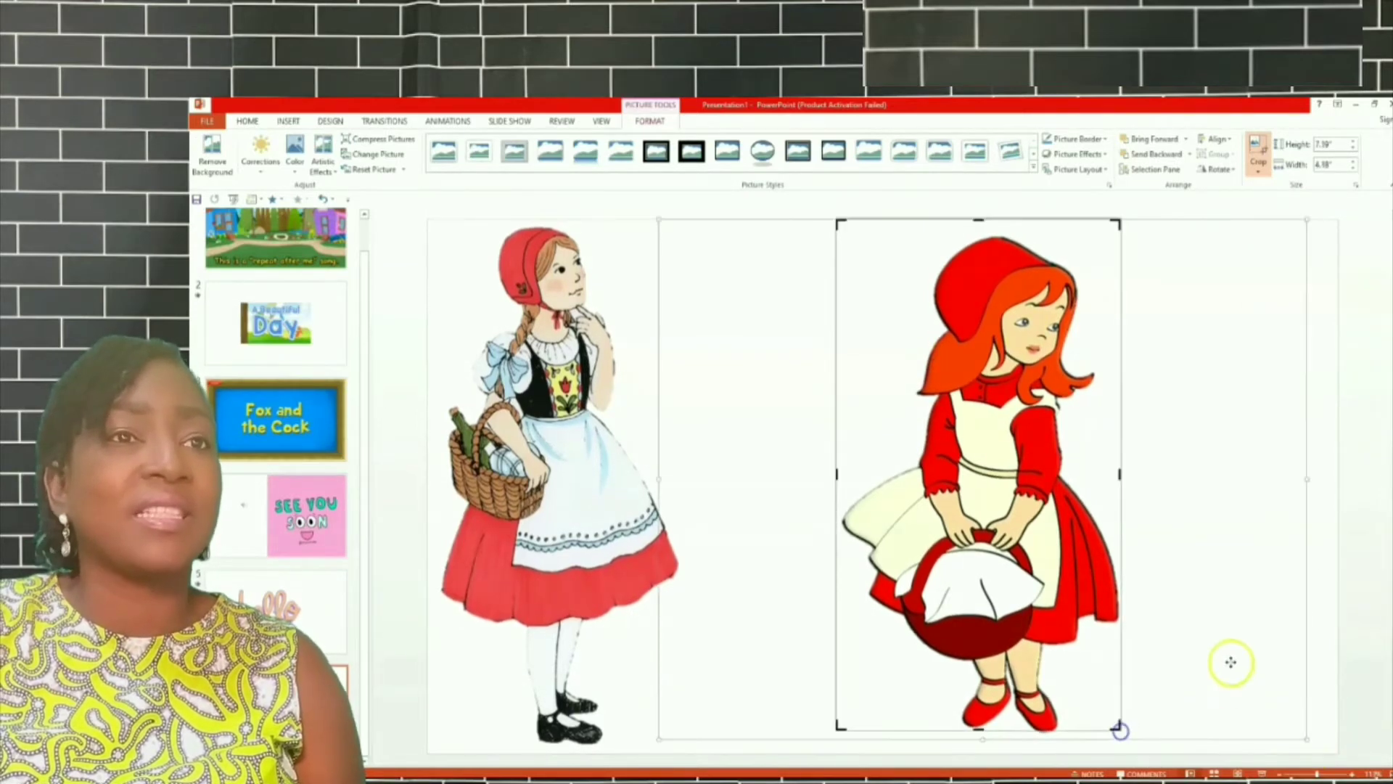
left_click(1337, 550)
left_click_drag(987, 502, 823, 505)
left_click(1057, 469)
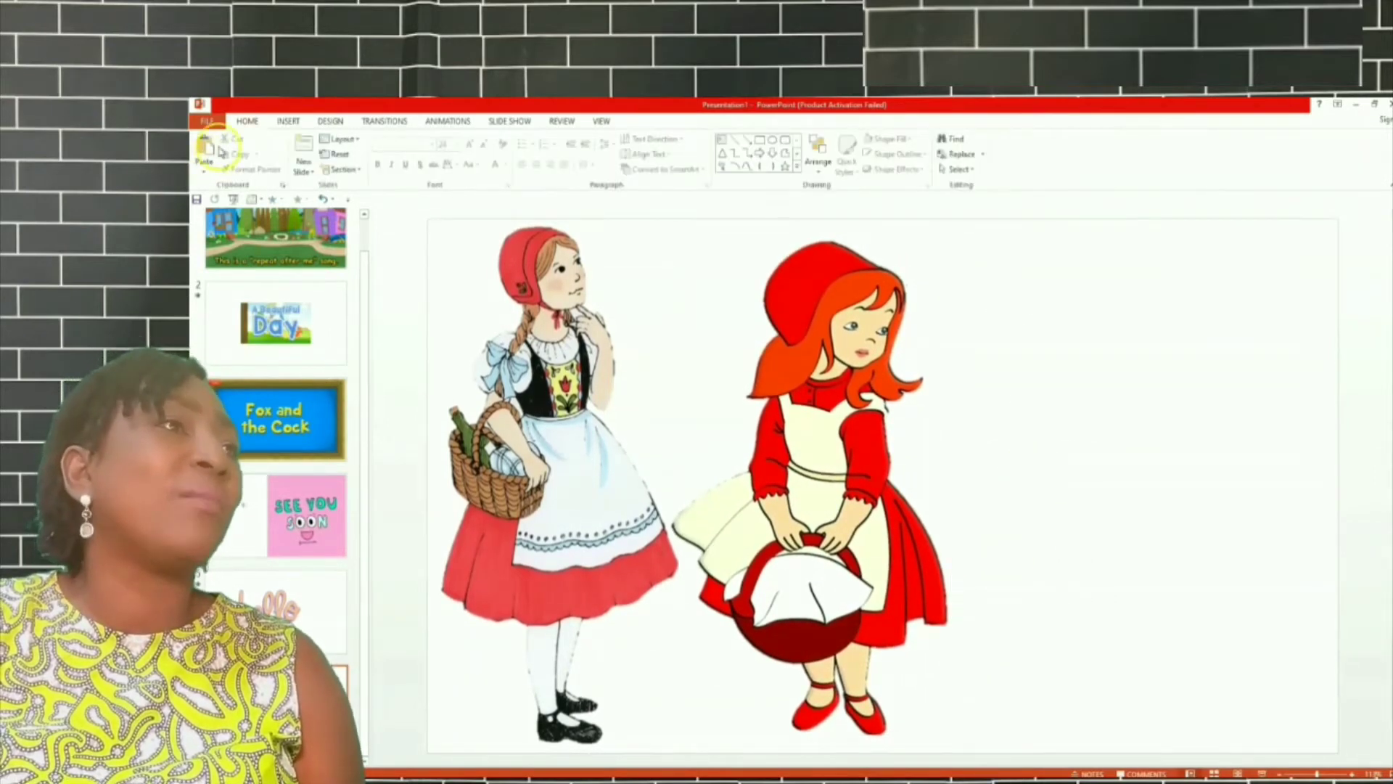
Insert the cartoon picture of the brown-haired girl in the dark red hood from the lrh folder and place it at the slide's right side.
left_click(287, 121)
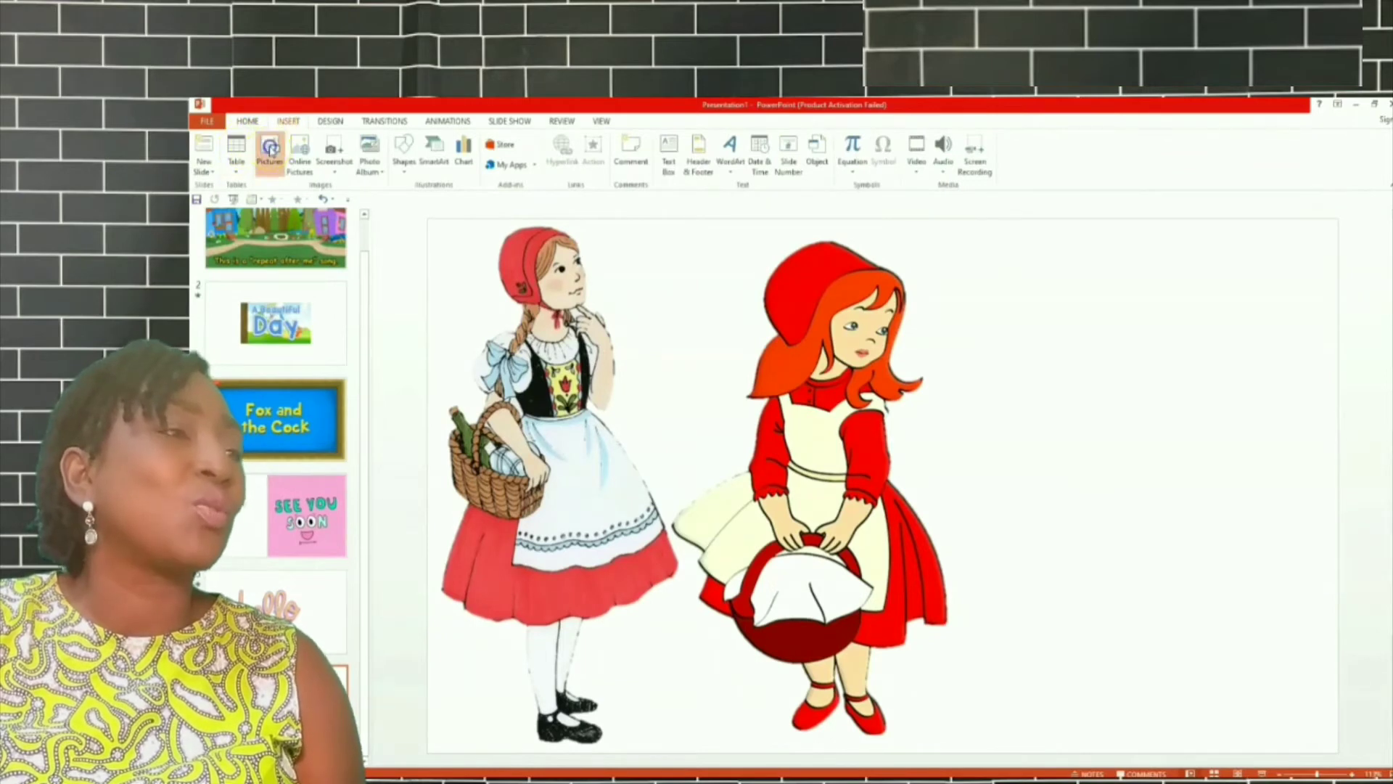
left_click(270, 151)
left_click(475, 204)
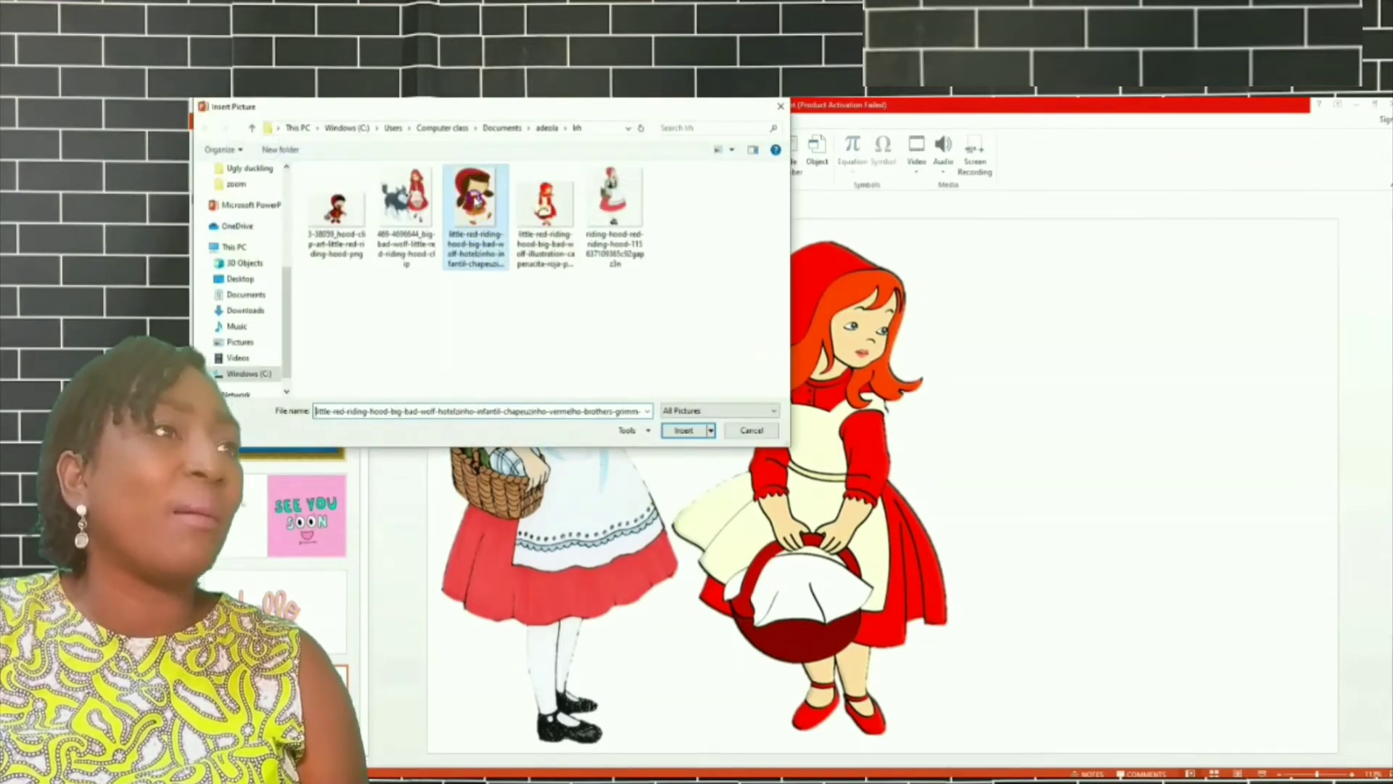
double_click(476, 204)
left_click_drag(835, 468, 1072, 462)
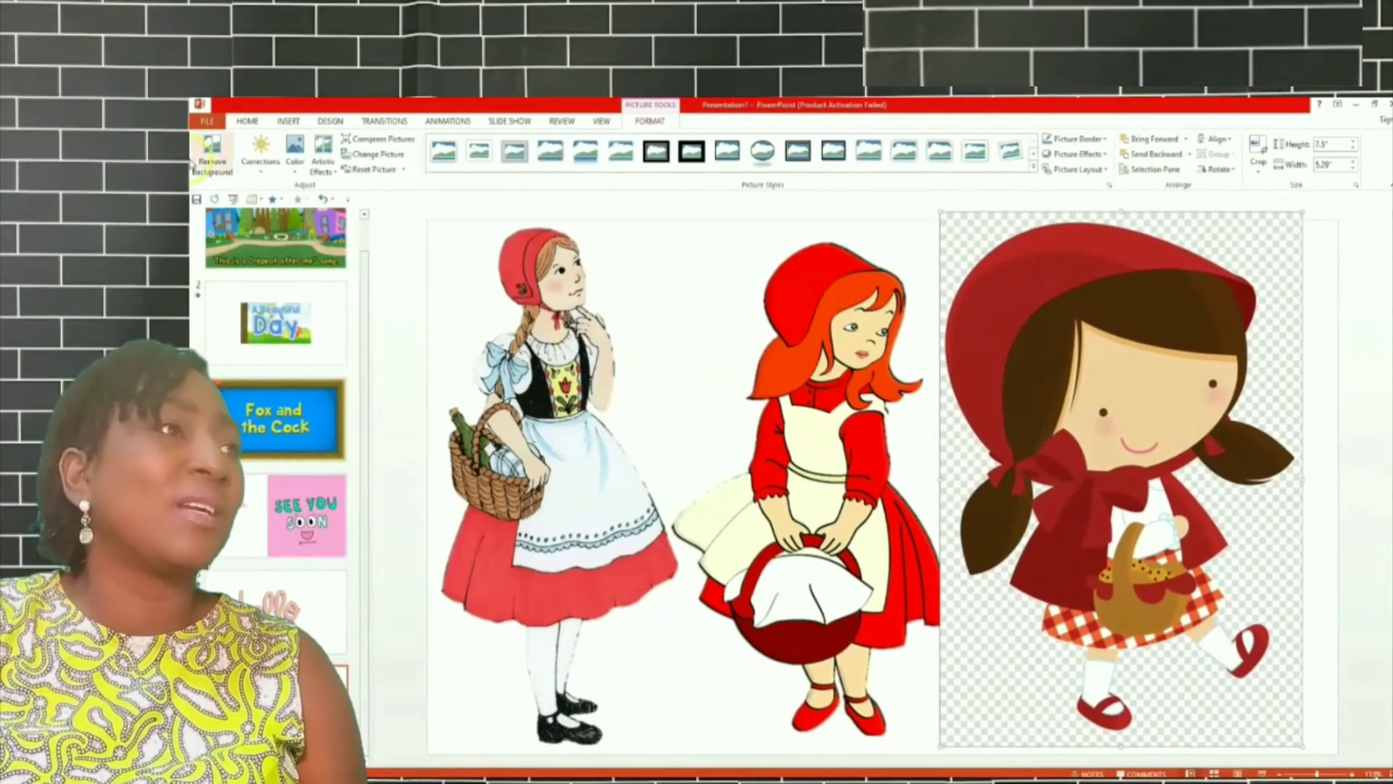
Start removing the brown-haired girl's background and extend the kept area to all four edges of the picture.
left_click(210, 154)
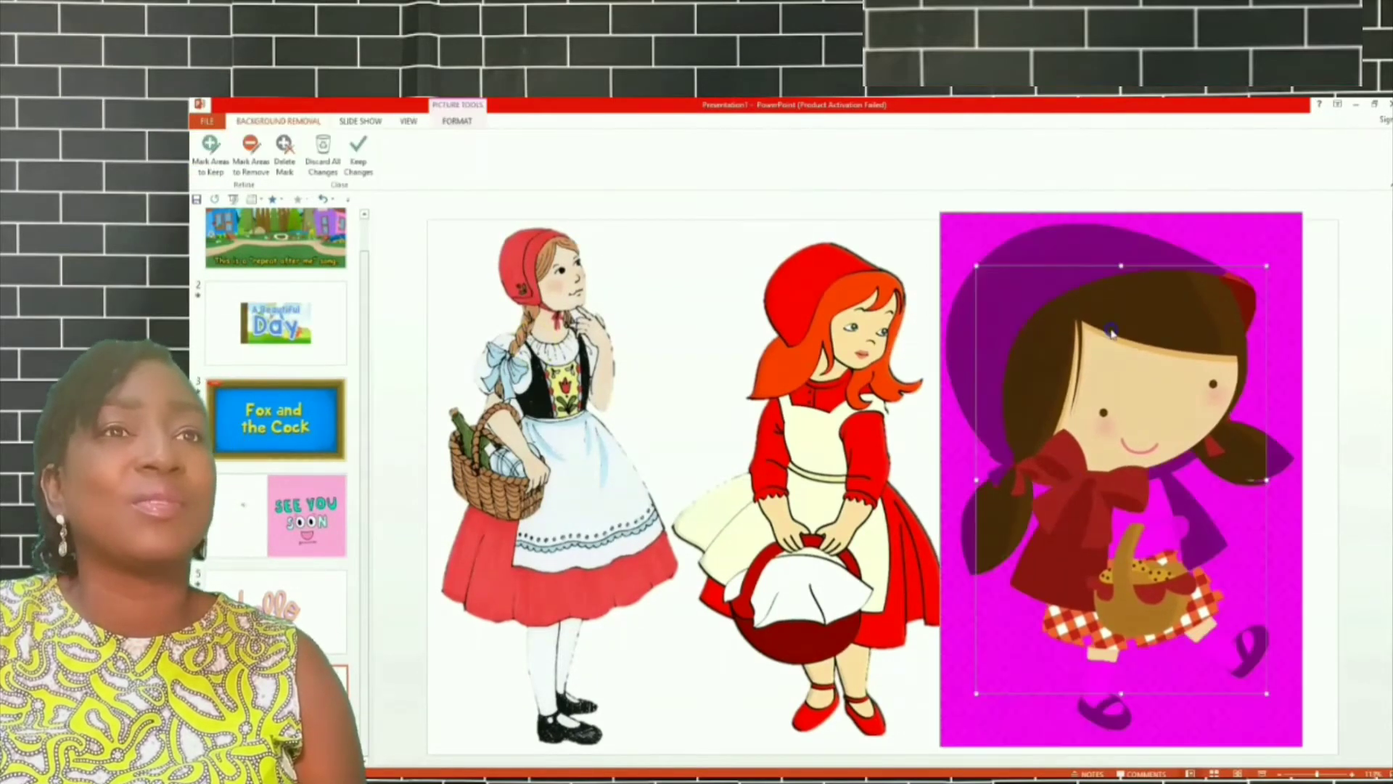
left_click_drag(1119, 265, 1118, 217)
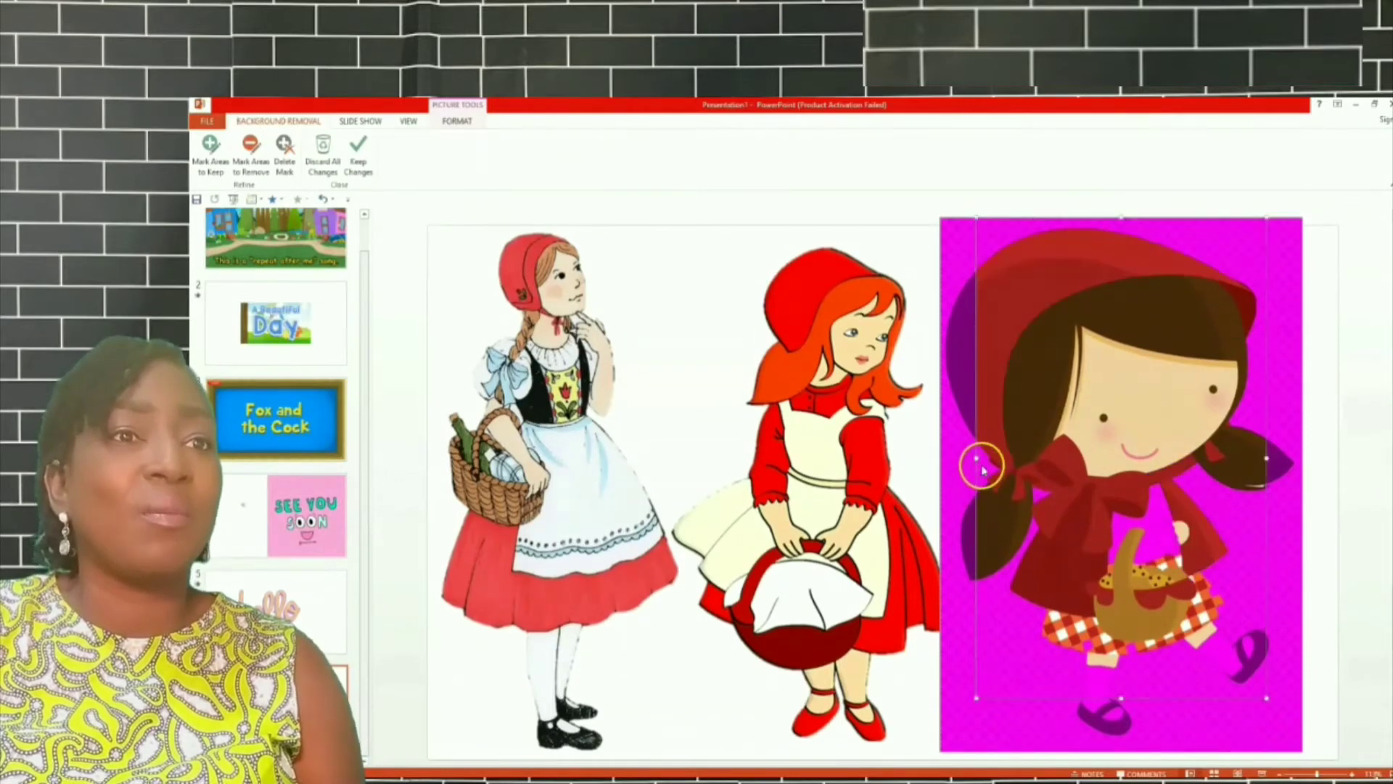
left_click_drag(976, 459, 943, 462)
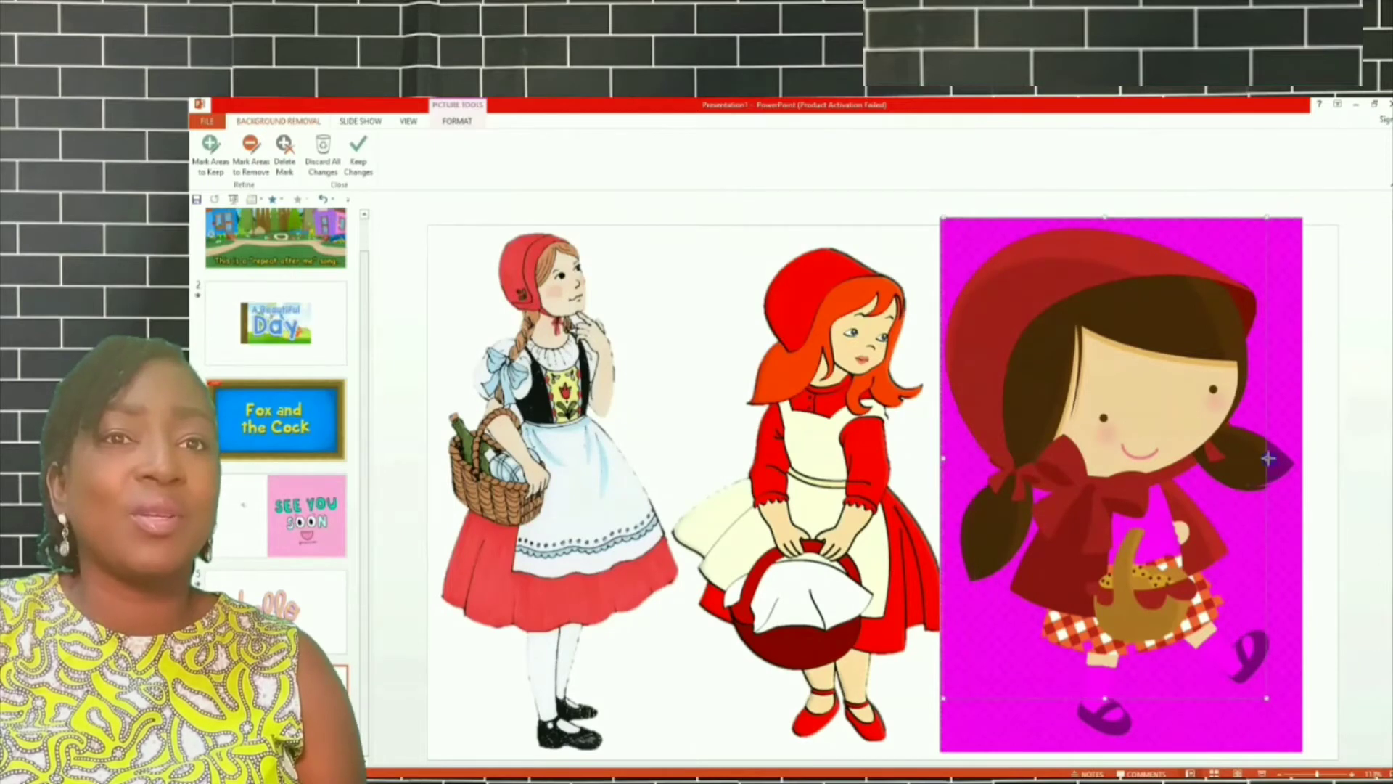
left_click_drag(1267, 458, 1302, 459)
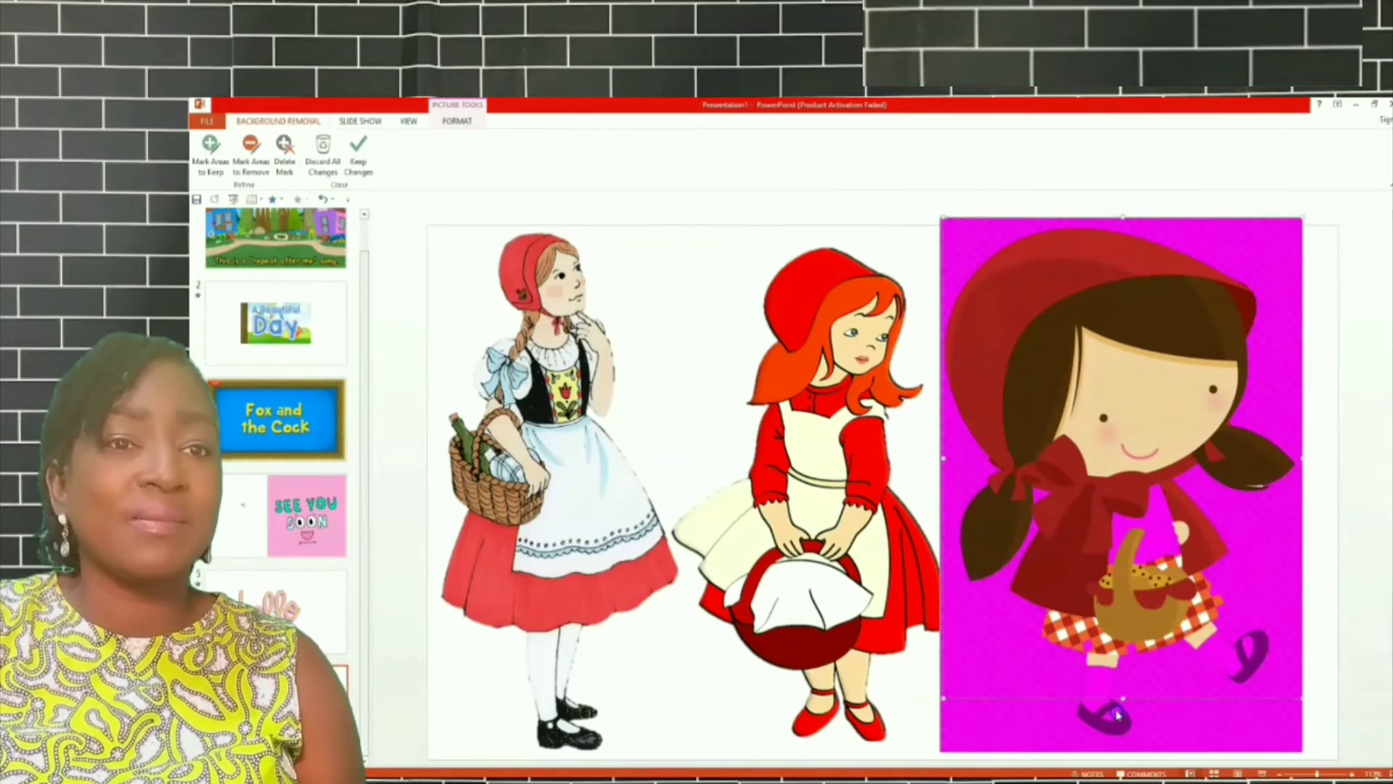
left_click_drag(1122, 698, 1136, 749)
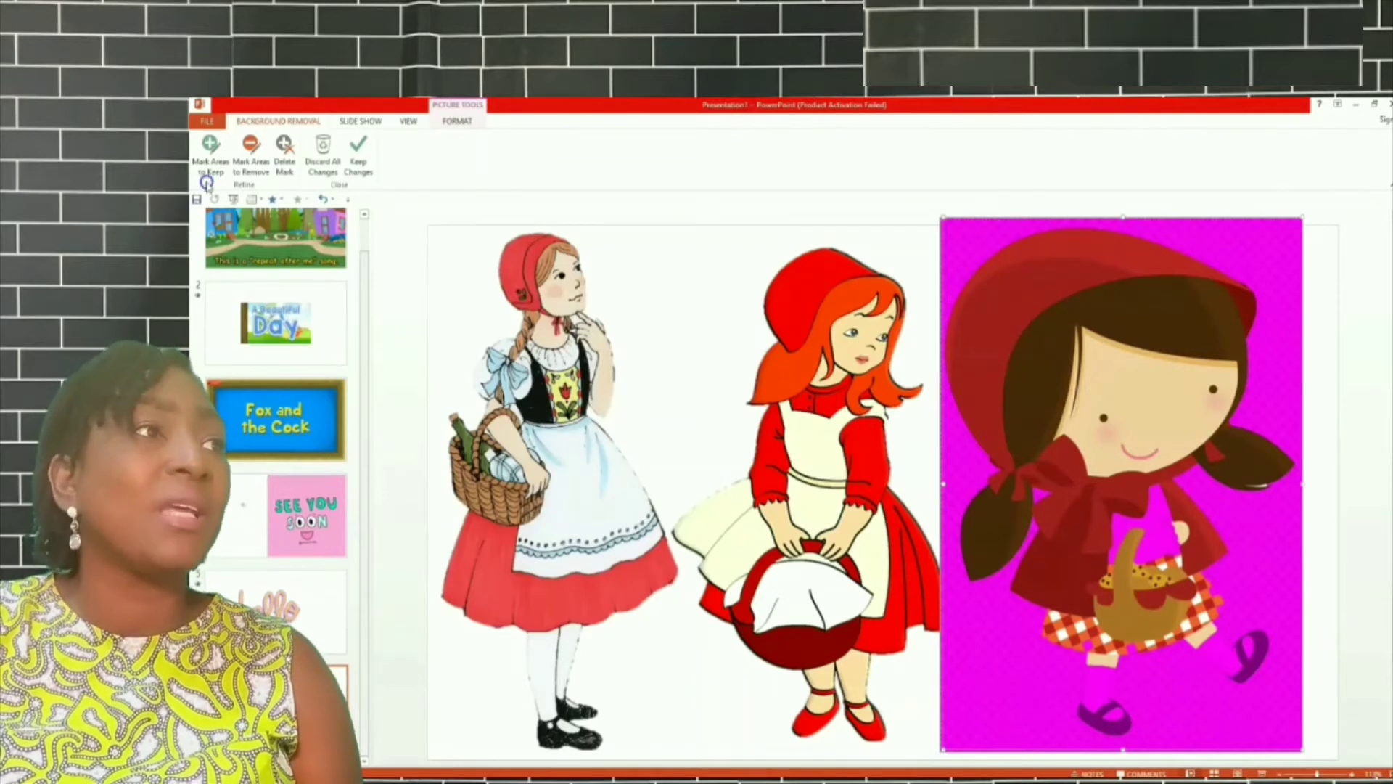
Mark the brown-haired girl's legs, shoes and white blouse as areas to keep, and apply the background removal.
left_click(211, 150)
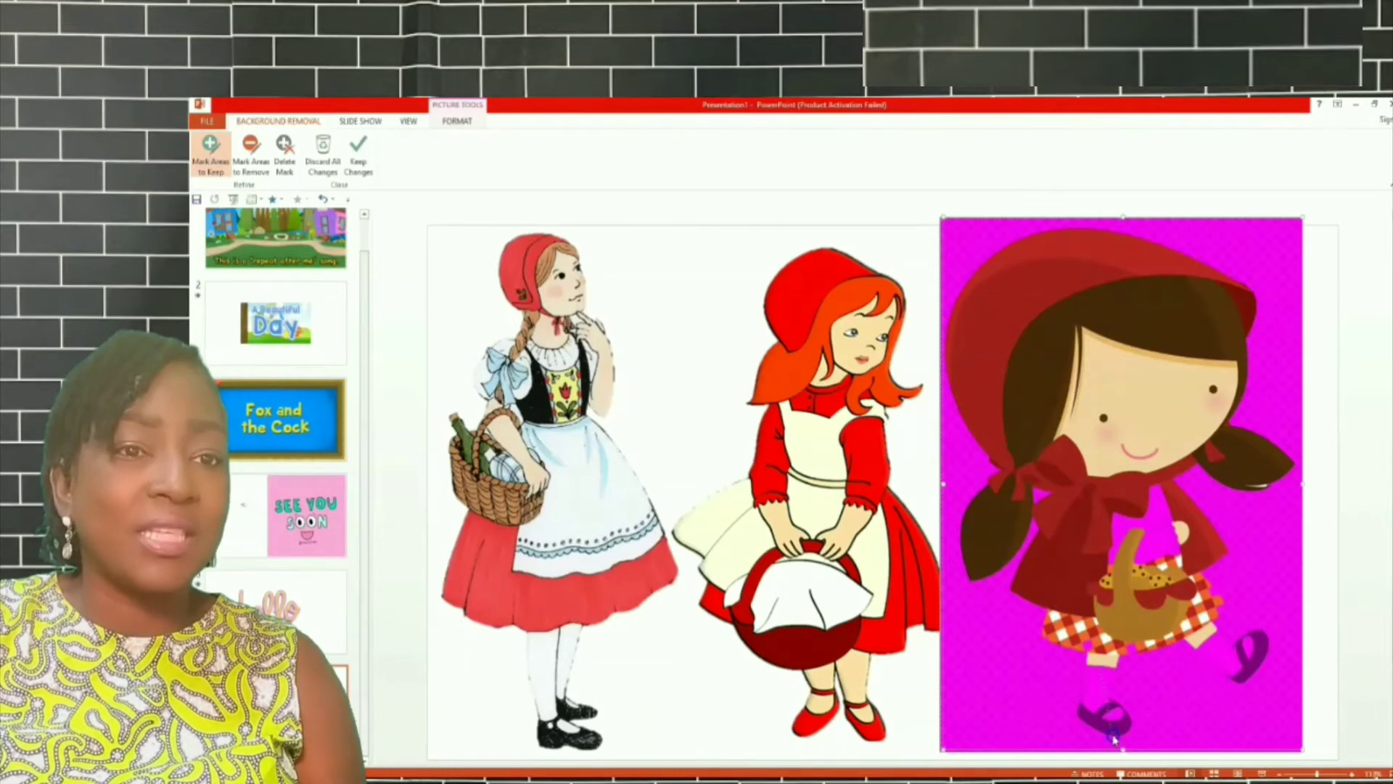
left_click_drag(1112, 734, 1101, 671)
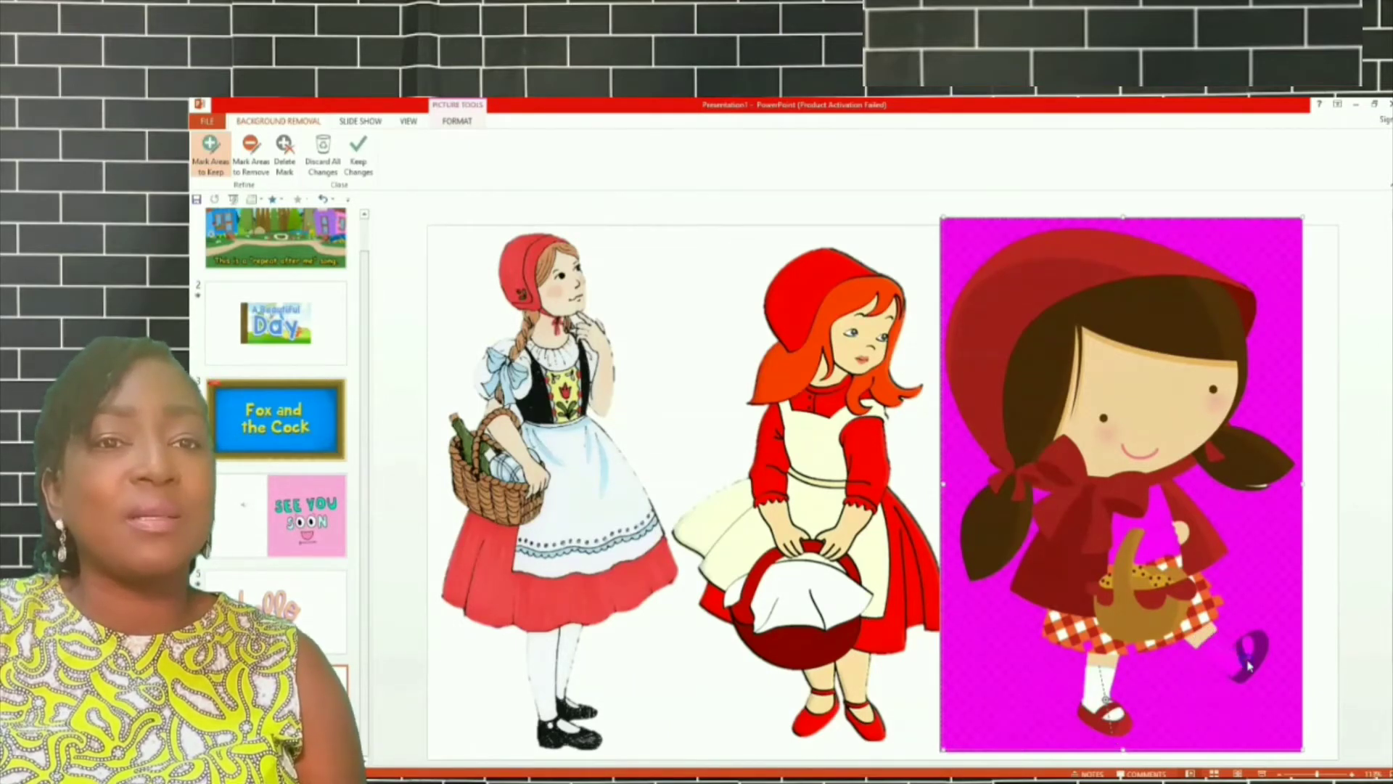
left_click_drag(1138, 654, 1241, 650)
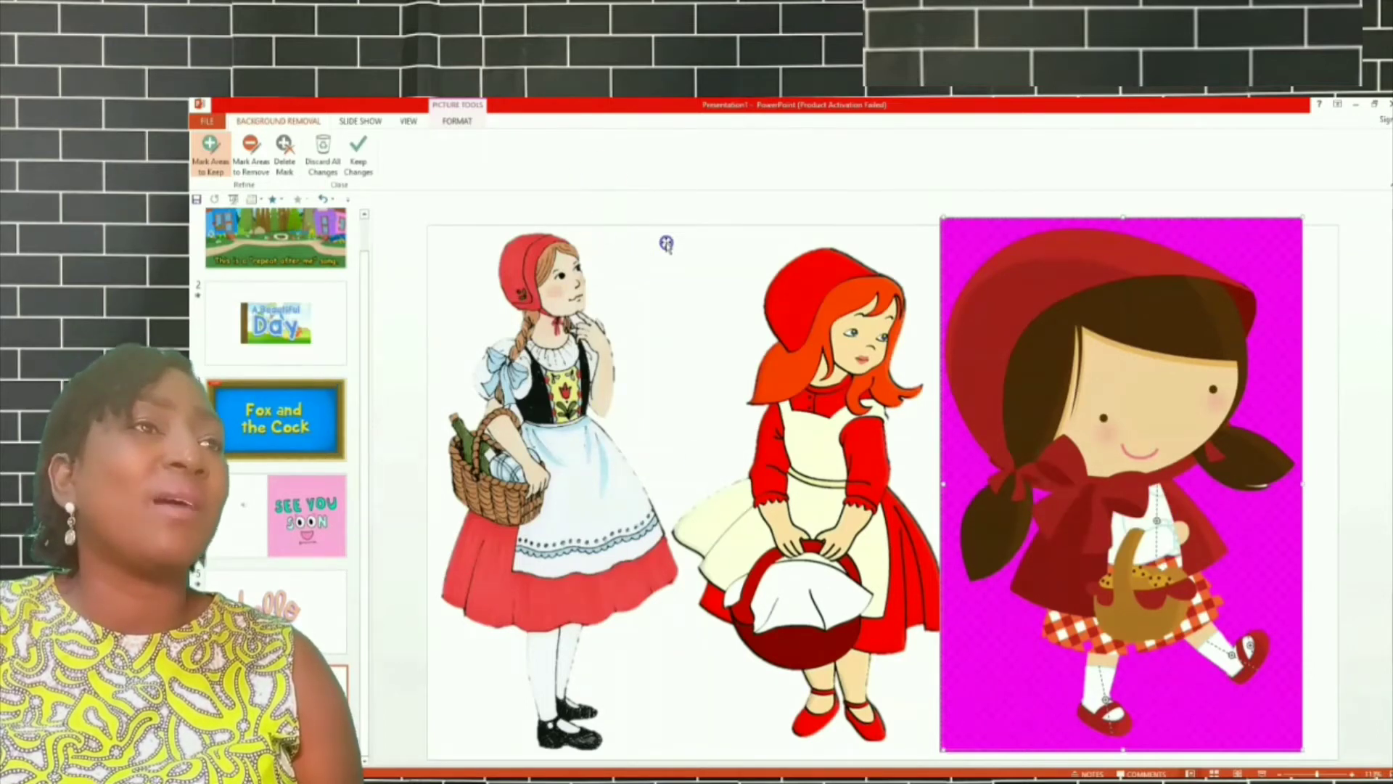
left_click(905, 236)
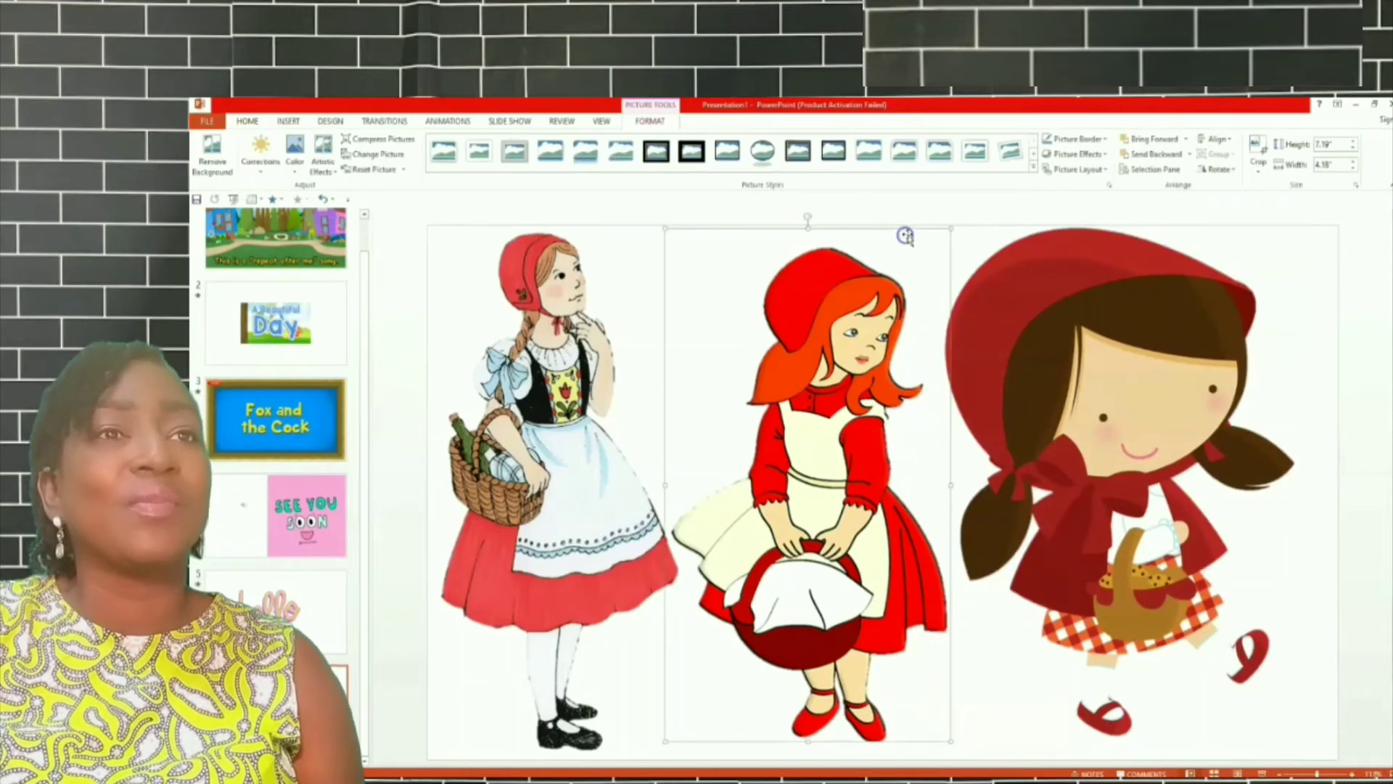
left_click(1199, 317)
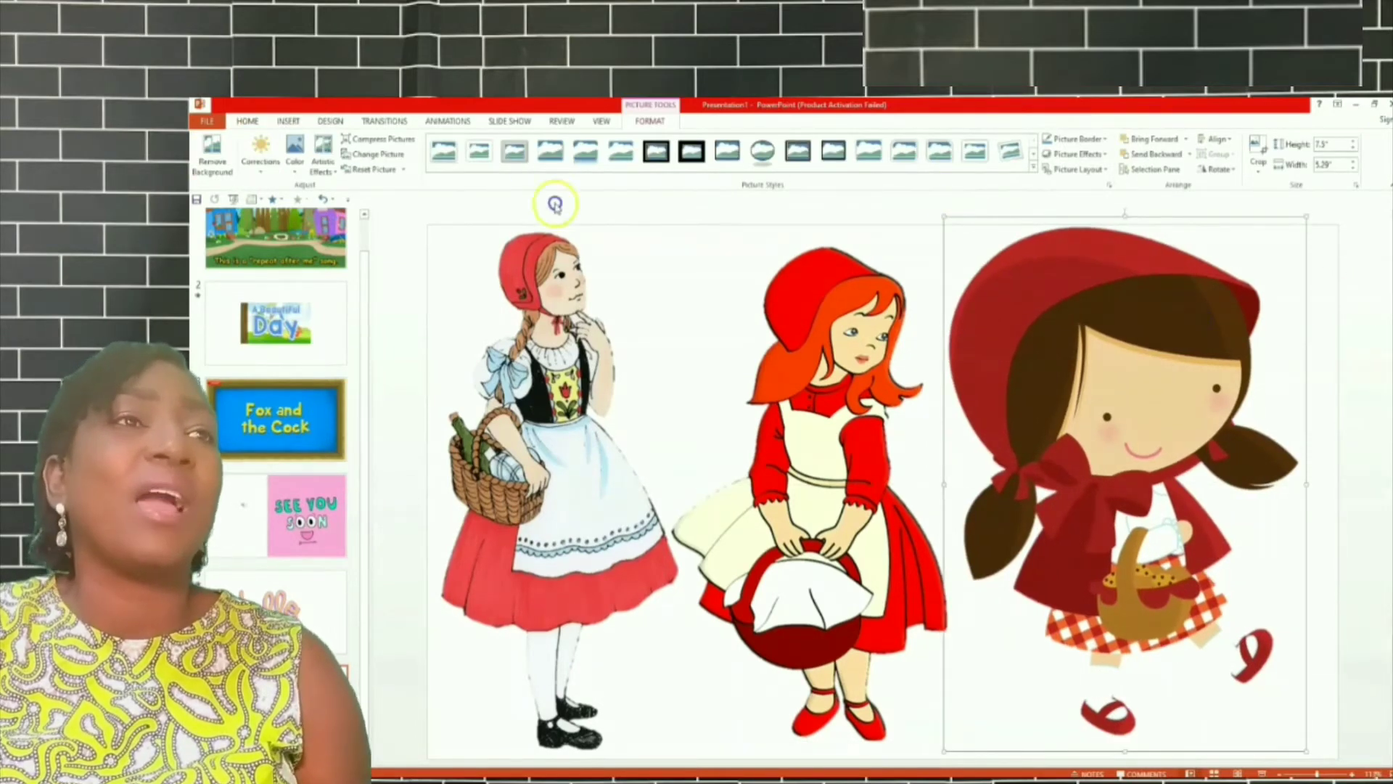
Add a new blank slide after the slide with the three Little Red Riding Hood girls.
left_click(649, 212)
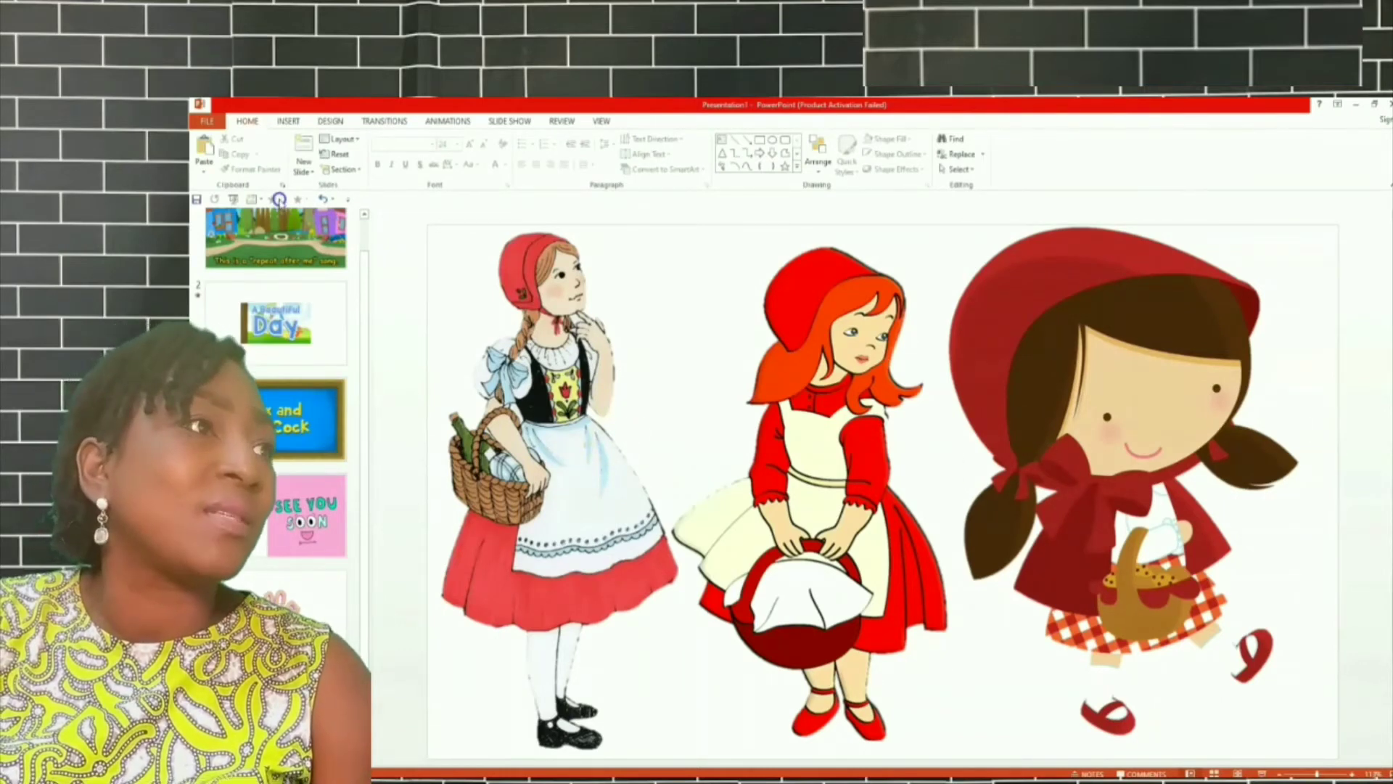
left_click(262, 203)
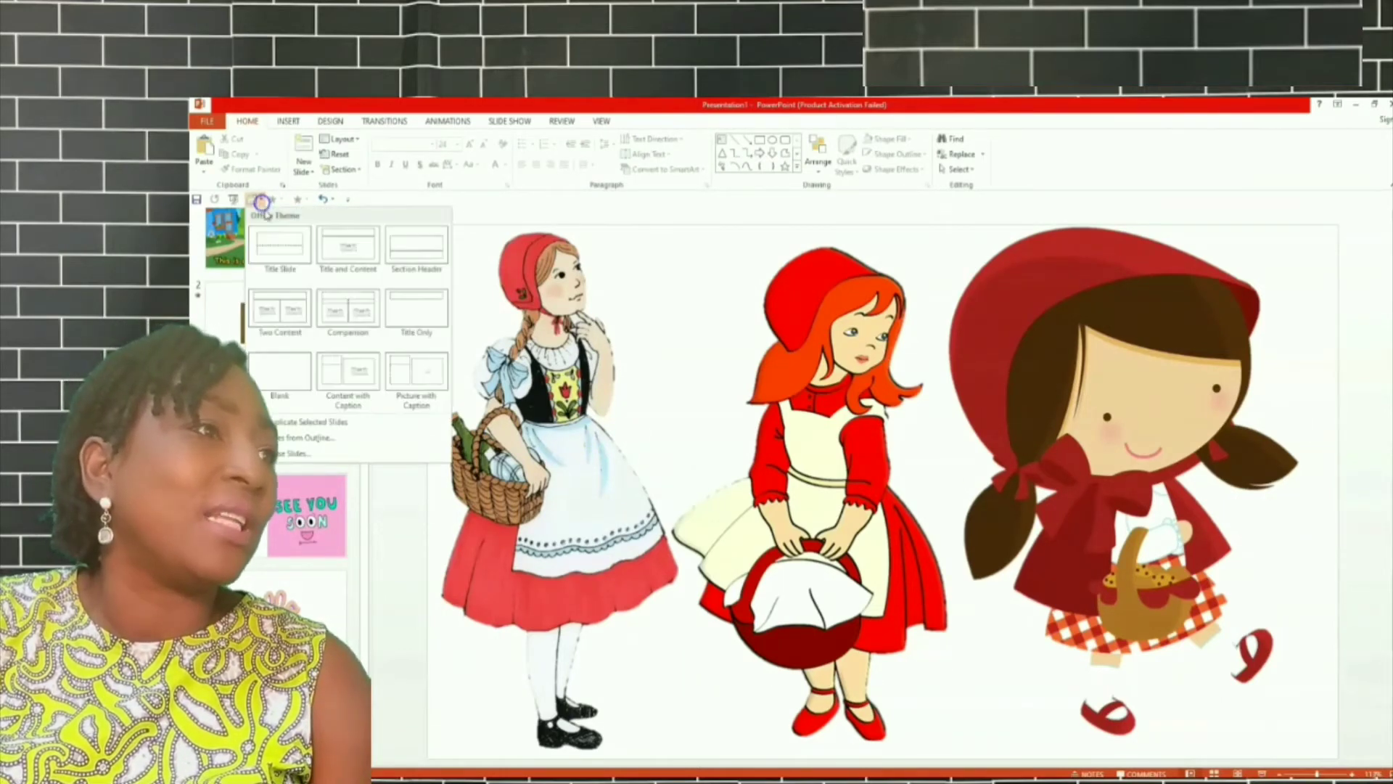
left_click(298, 322)
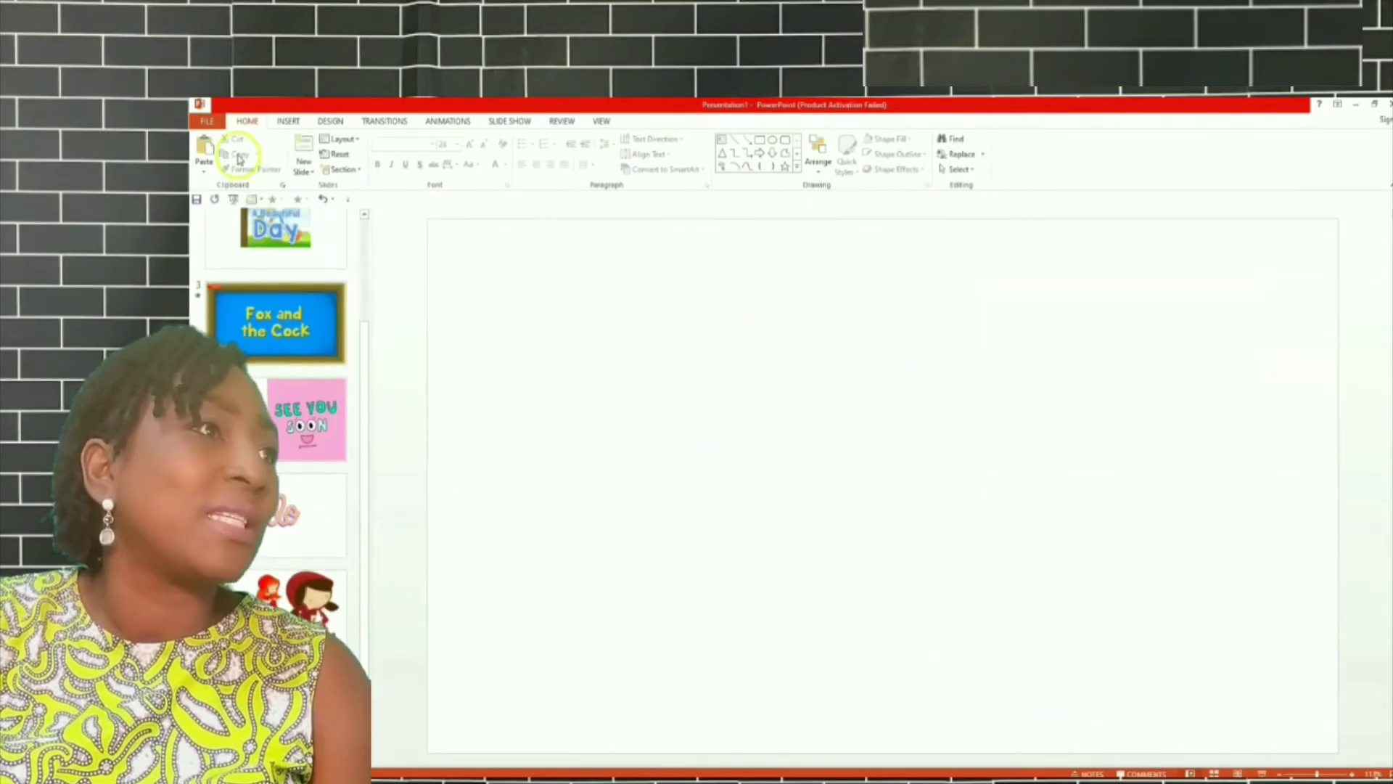
Insert the wolf-and-girl picture from the lrh folder and start its background removal, extending the kept area towards the picture's left edge.
left_click(287, 122)
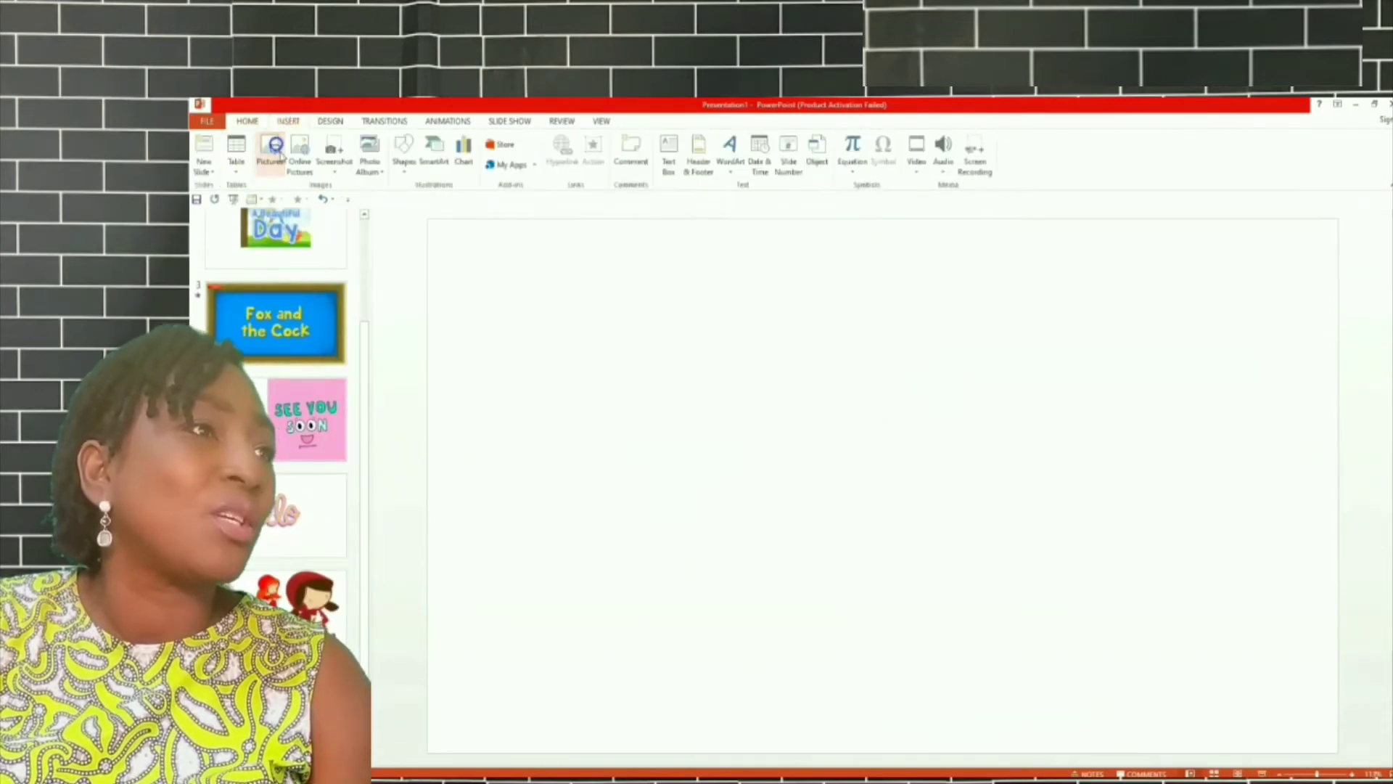
left_click(273, 143)
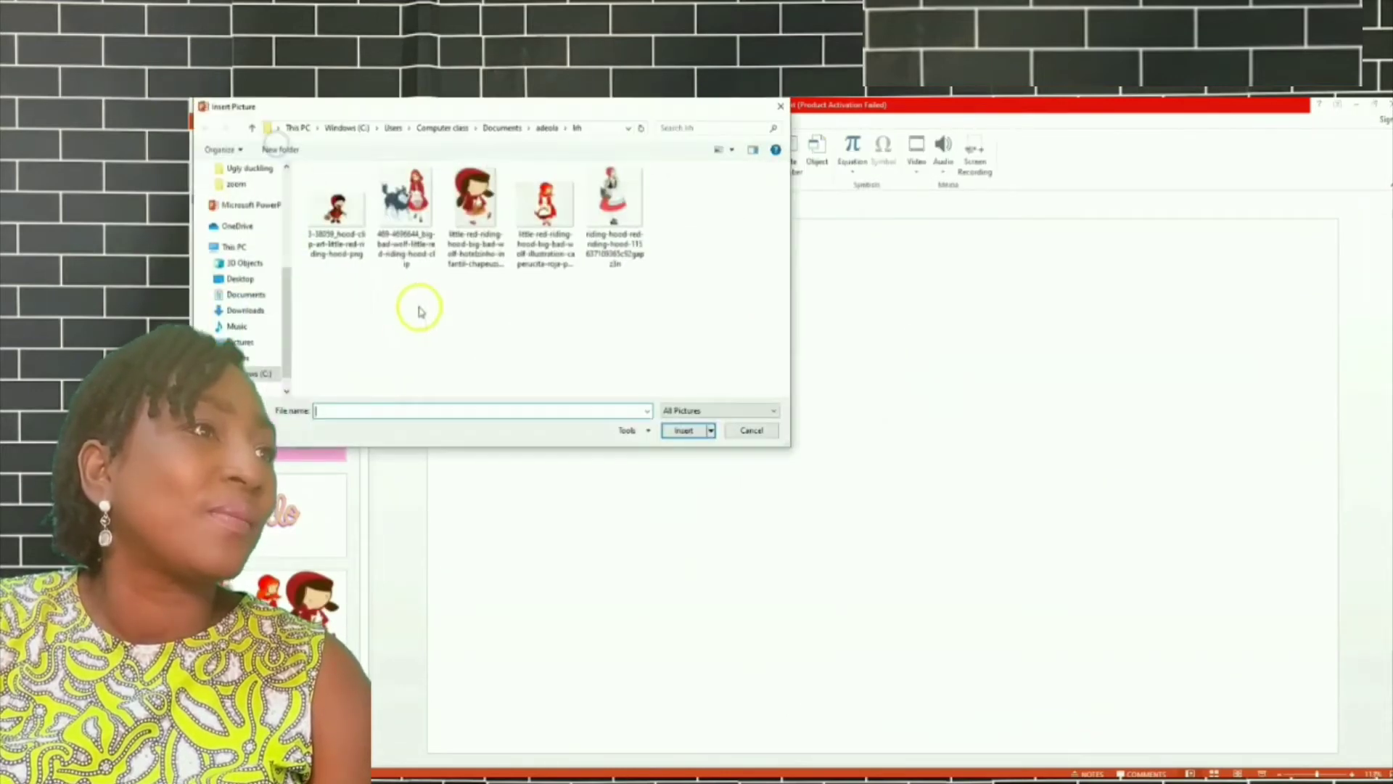
left_click(346, 217)
double_click(404, 203)
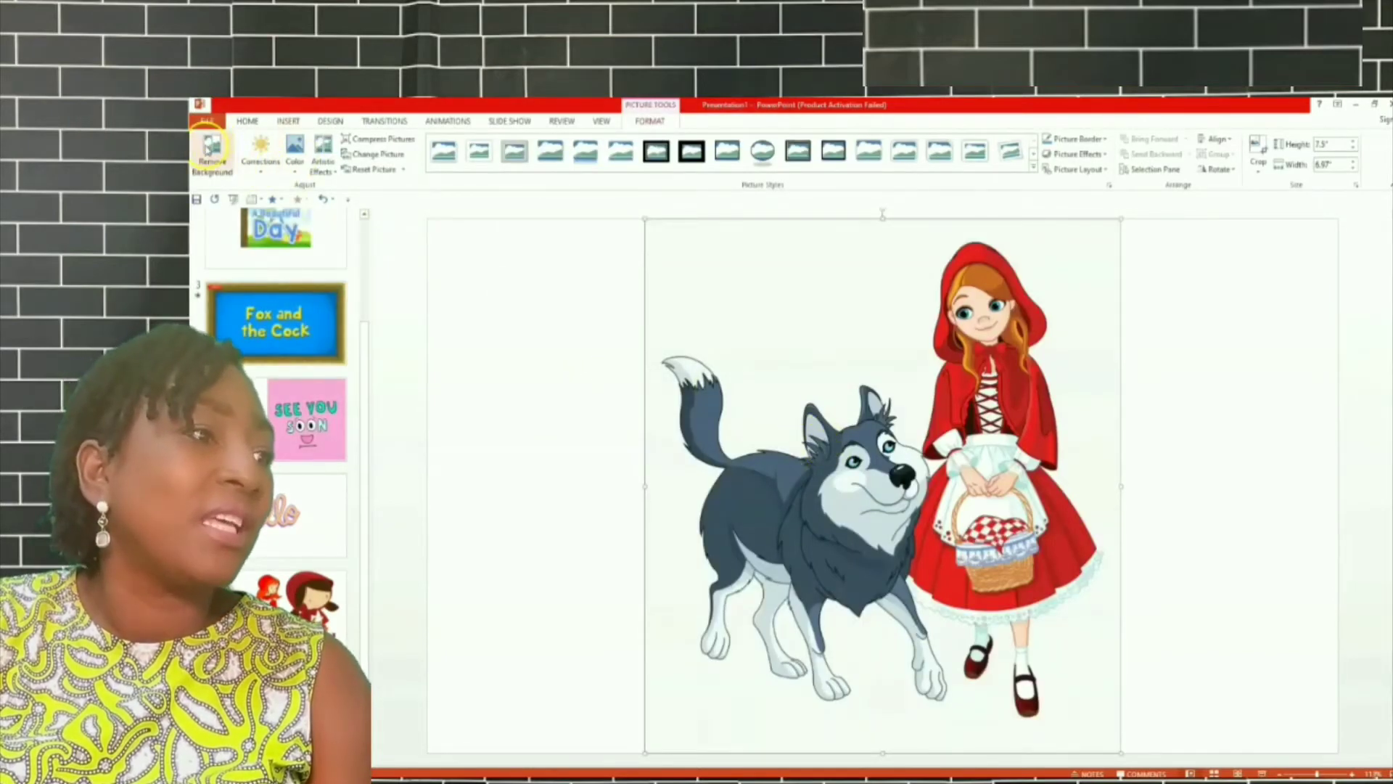
left_click(209, 149)
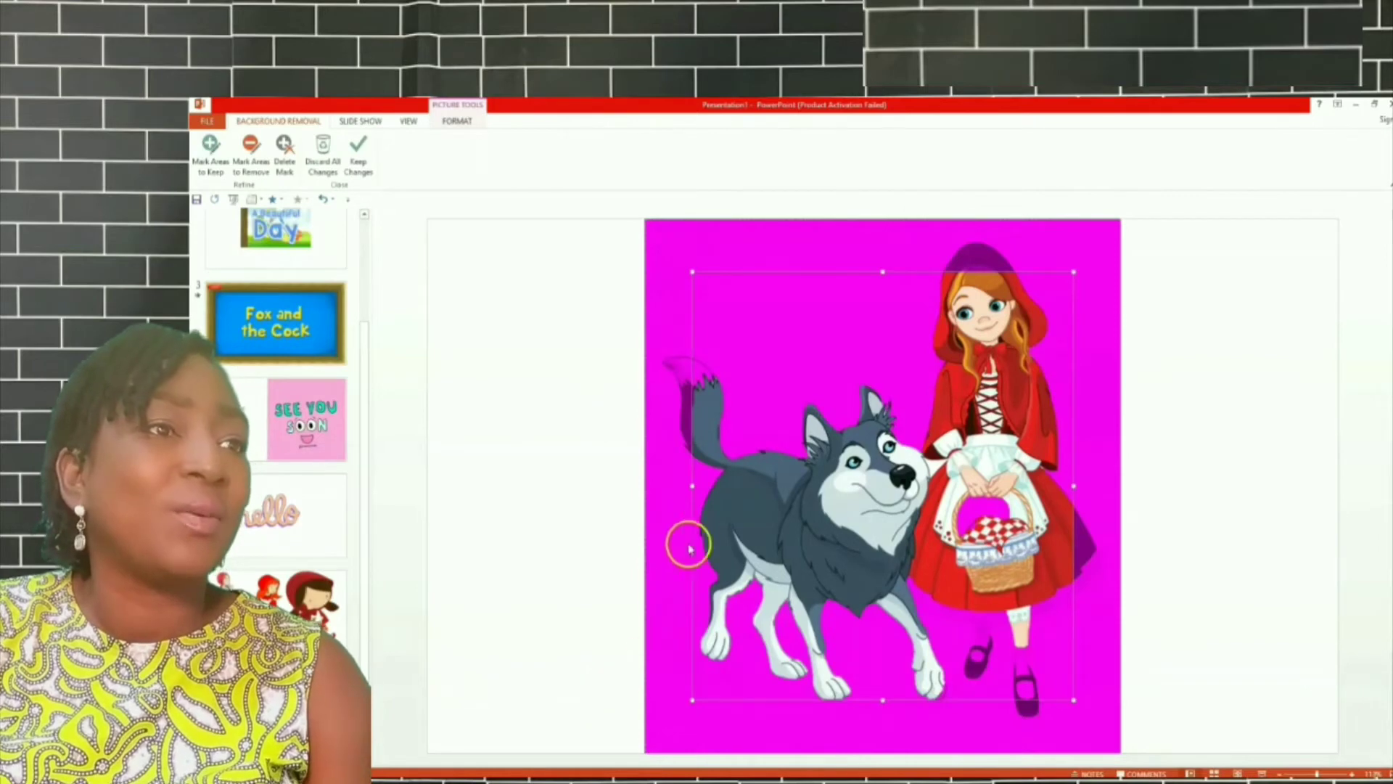
left_click_drag(693, 484, 655, 492)
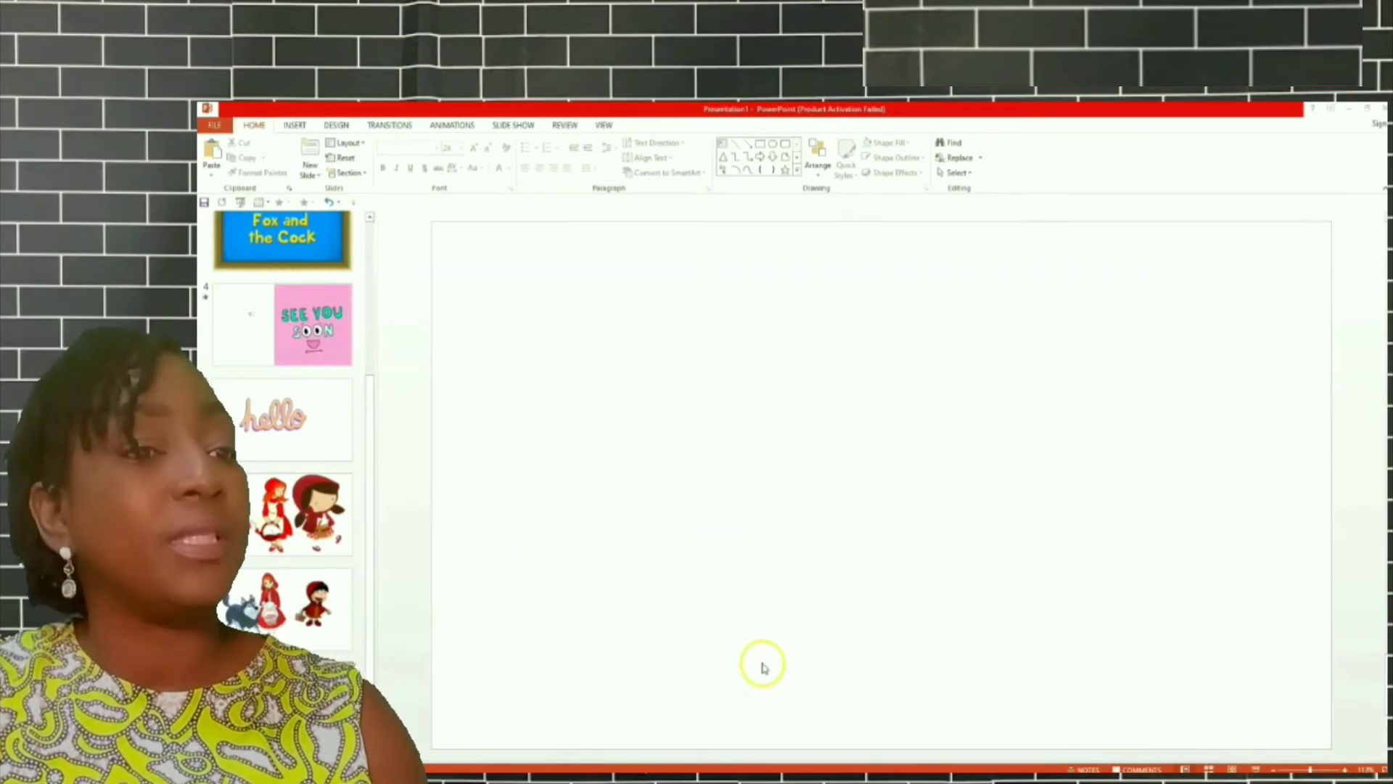
Switch to Chrome and, in a new tab, search Google Images for "animated welcome gif transparent background".
mouse_move(547, 780)
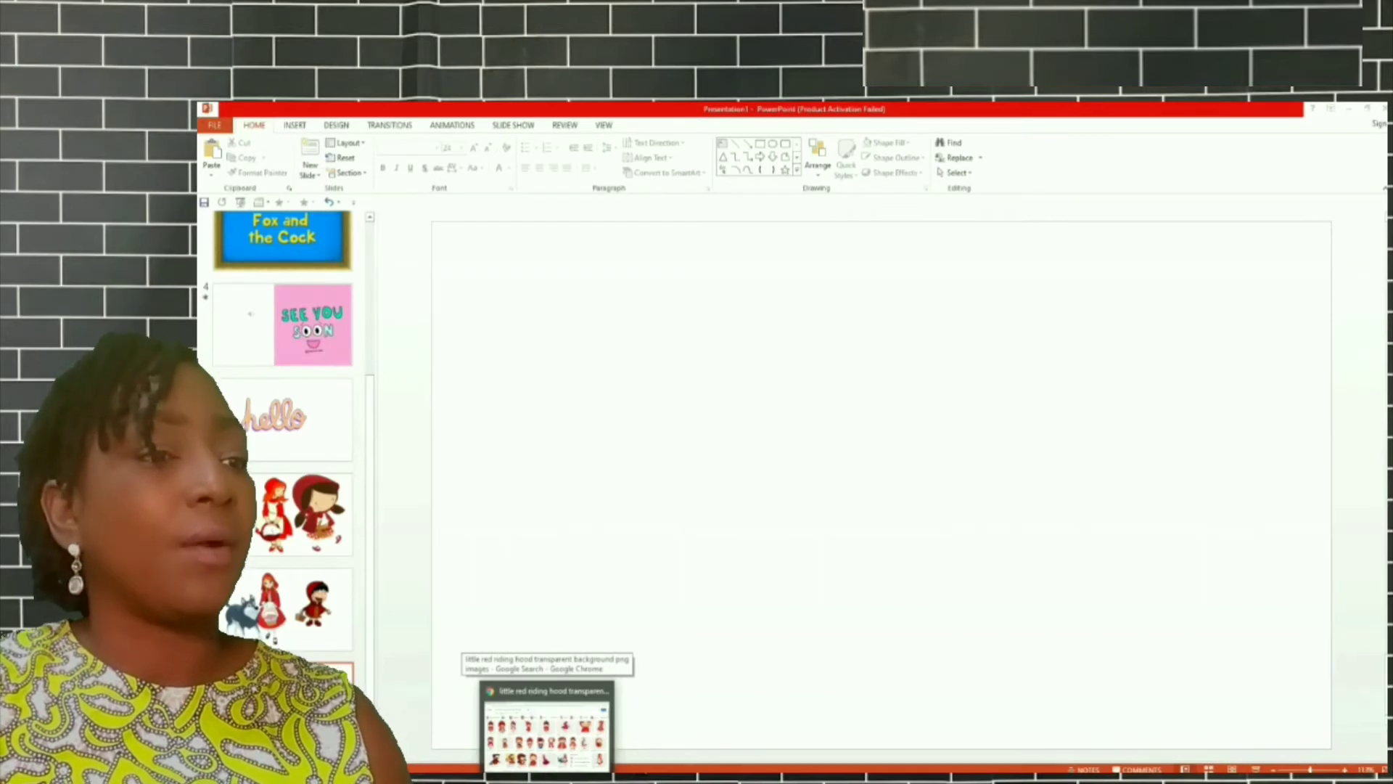
left_click(548, 725)
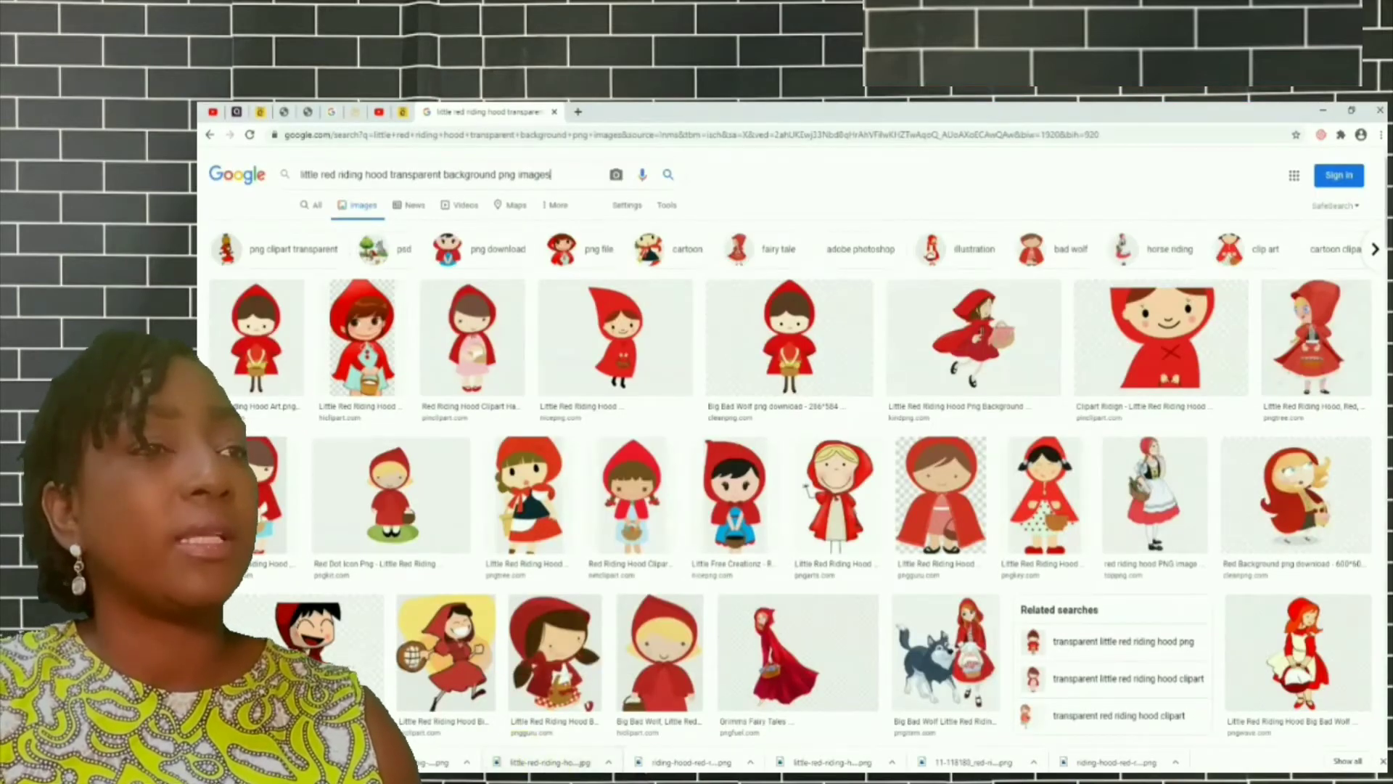
left_click(577, 114)
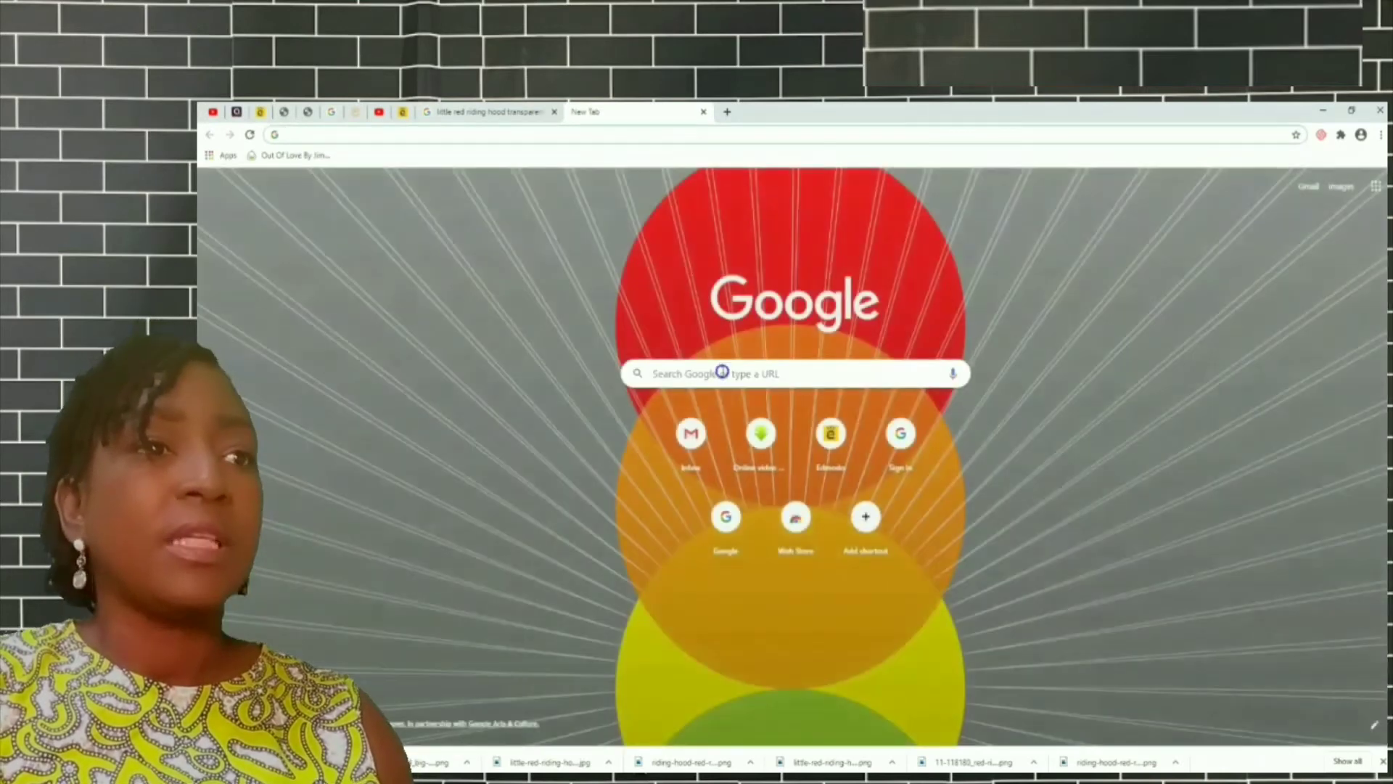
left_click(722, 371)
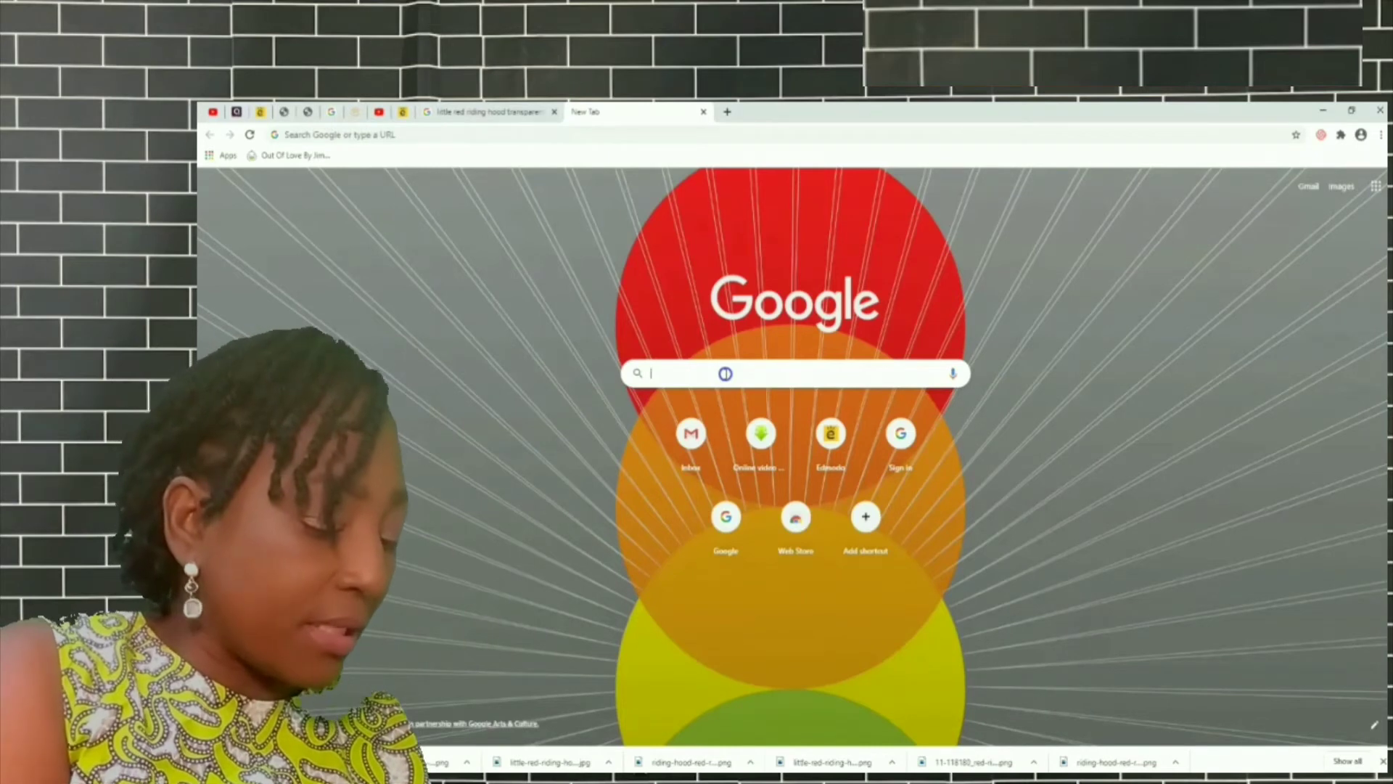
type("animated")
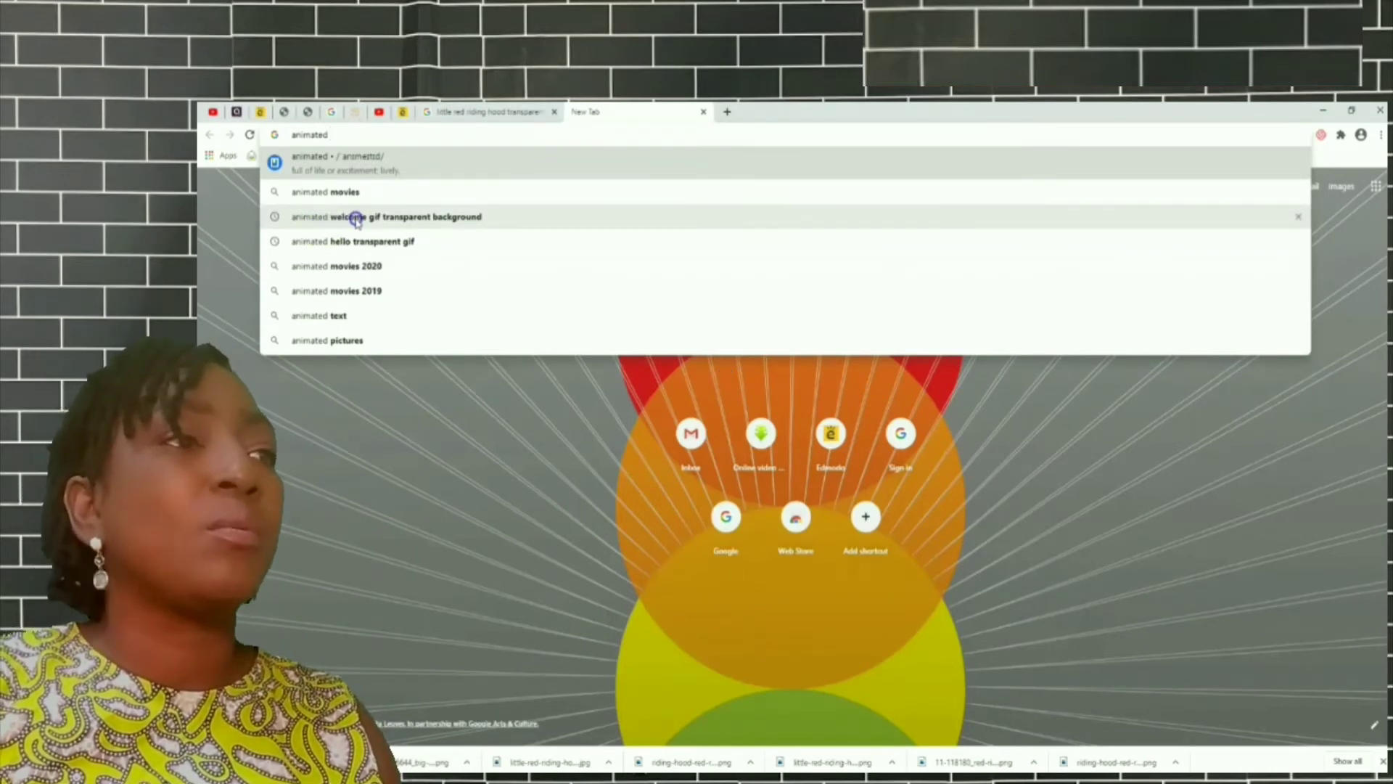
left_click(403, 218)
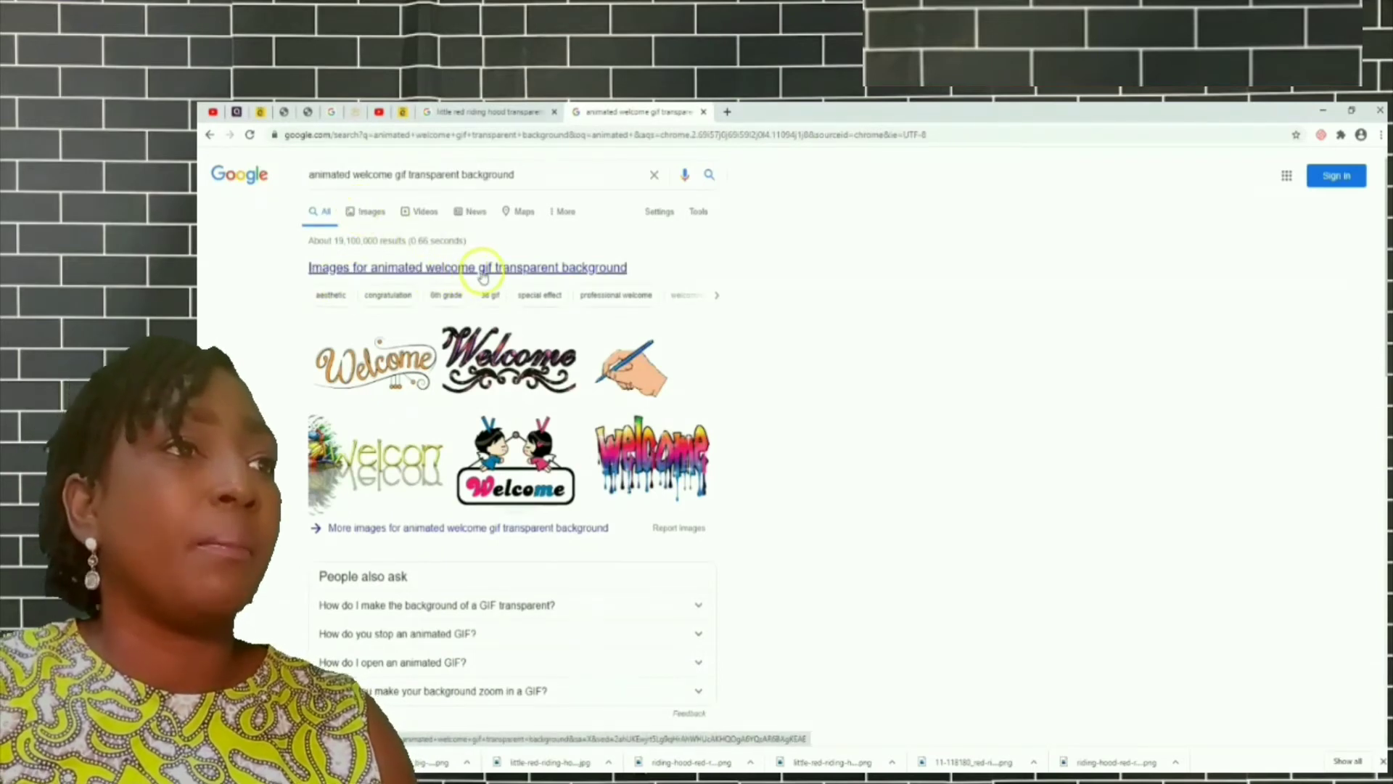
left_click(488, 268)
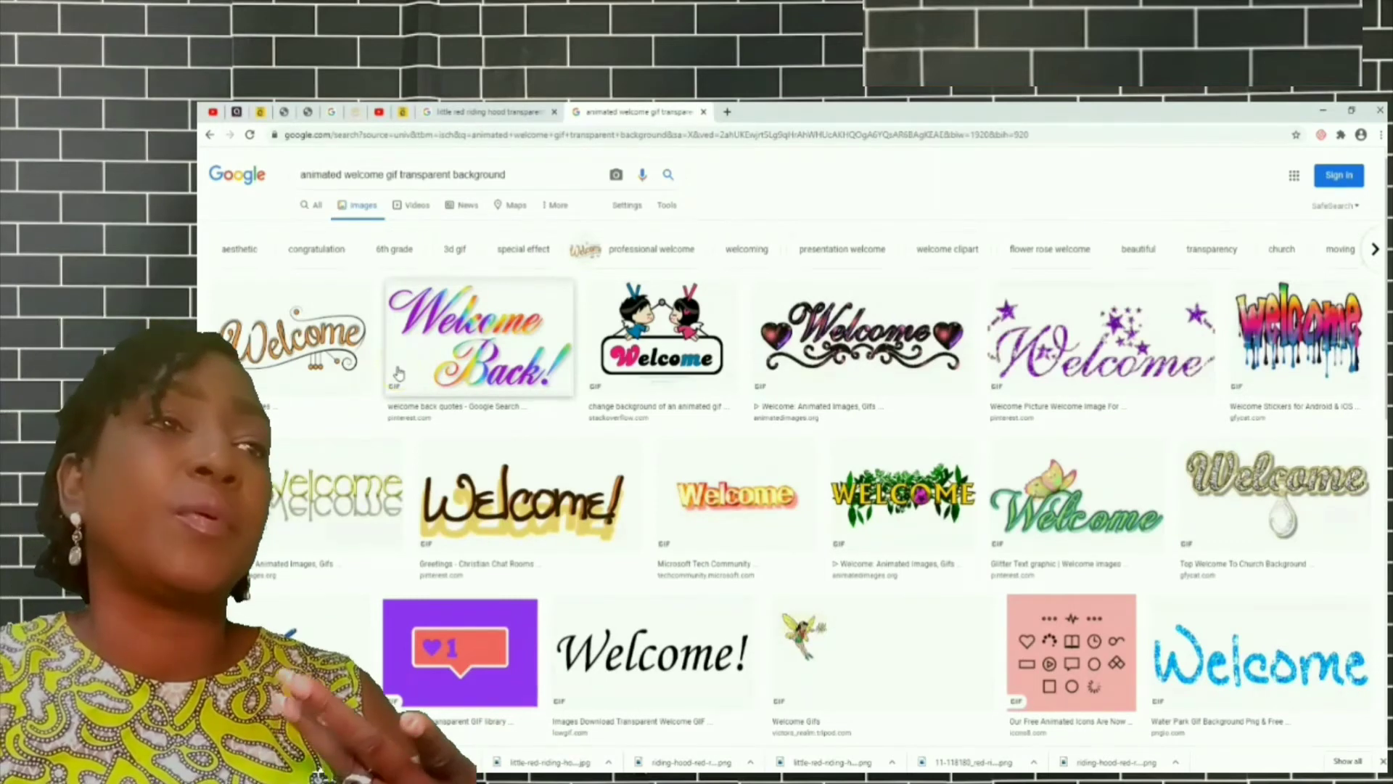
Save the animated orange-lettered Welcome GIF with black swirls to the lrh folder.
left_click(418, 371)
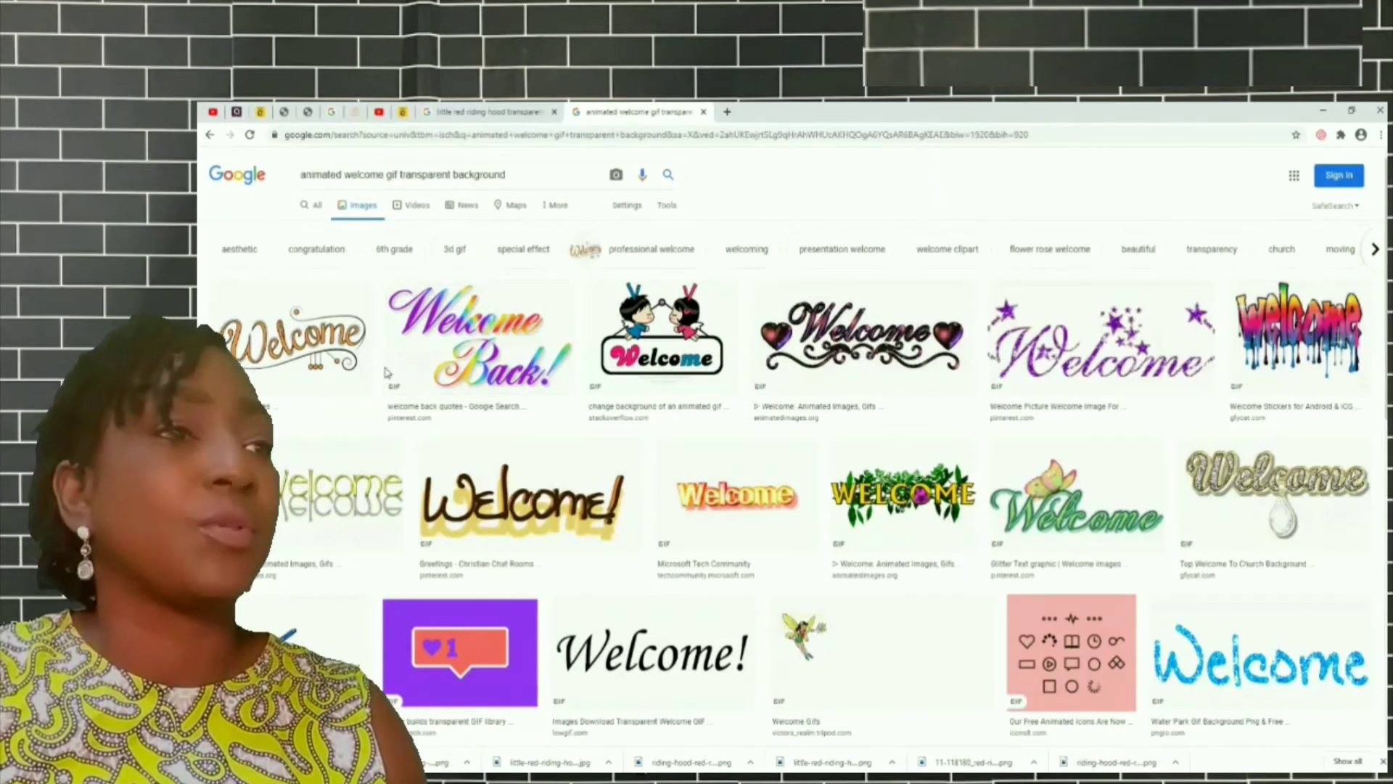
left_click(364, 381)
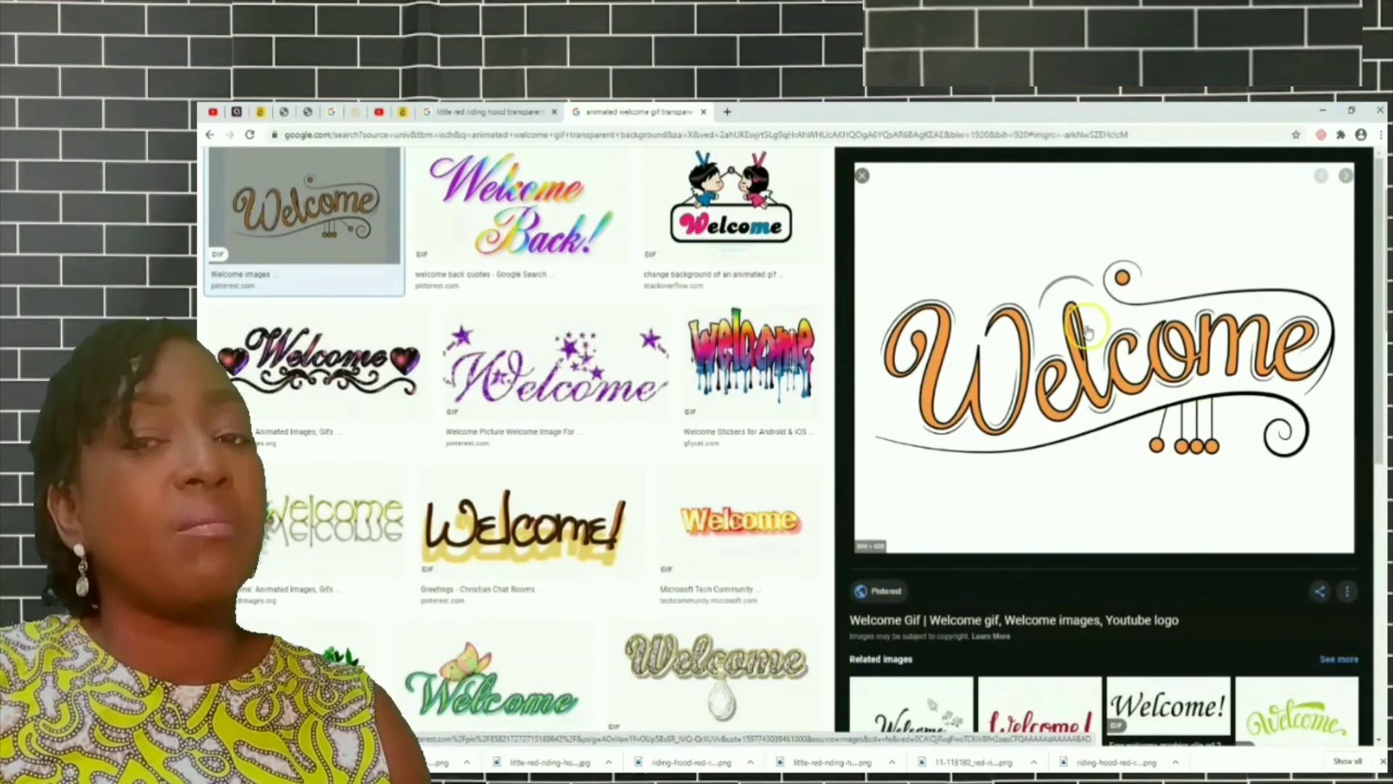
right_click(1076, 372)
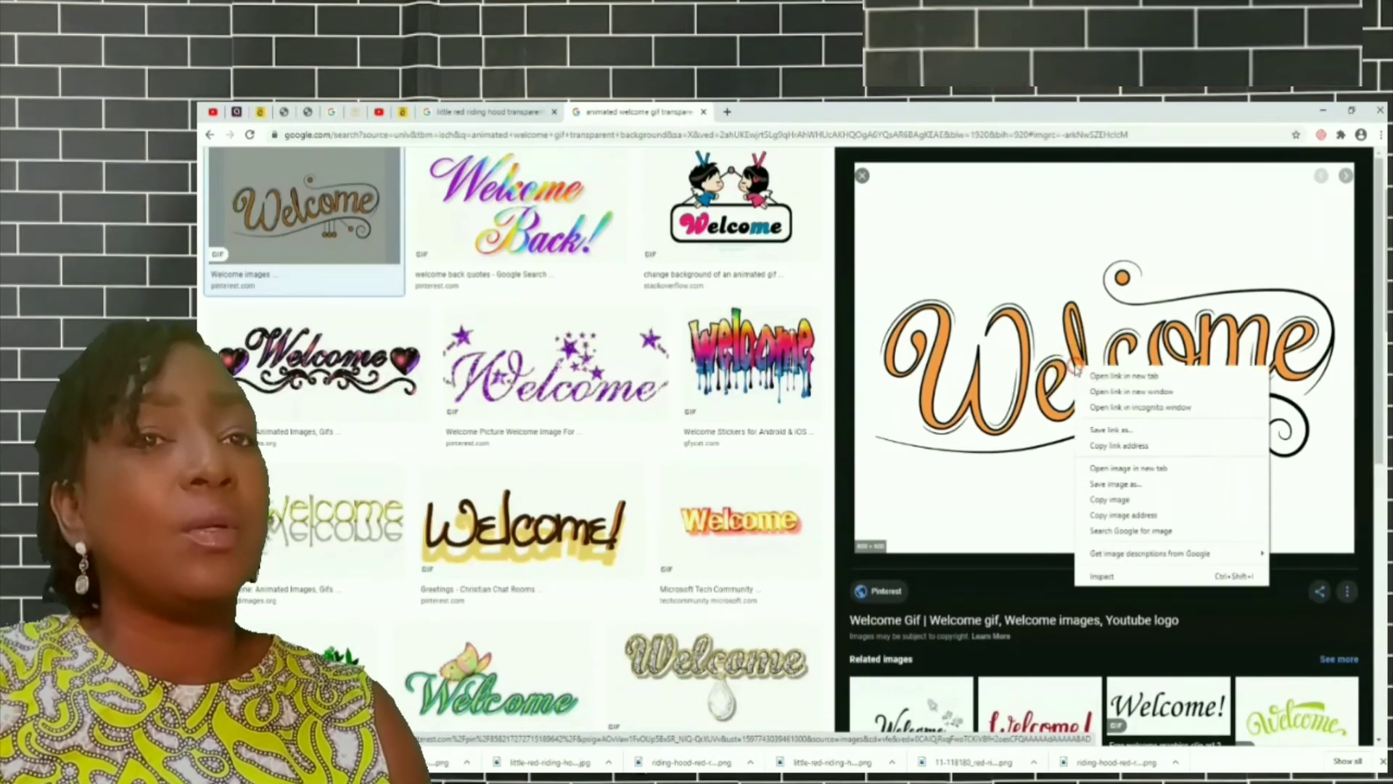
left_click(1116, 484)
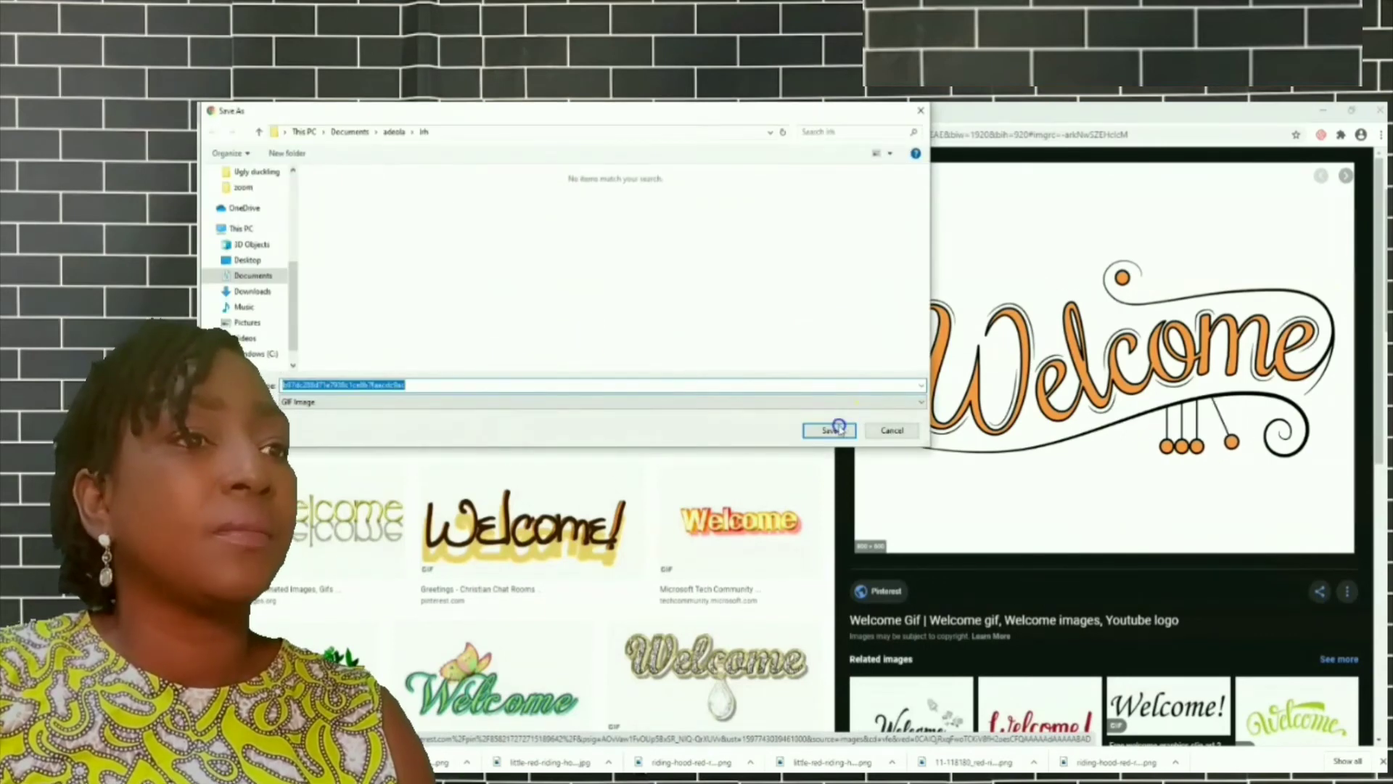
left_click(830, 430)
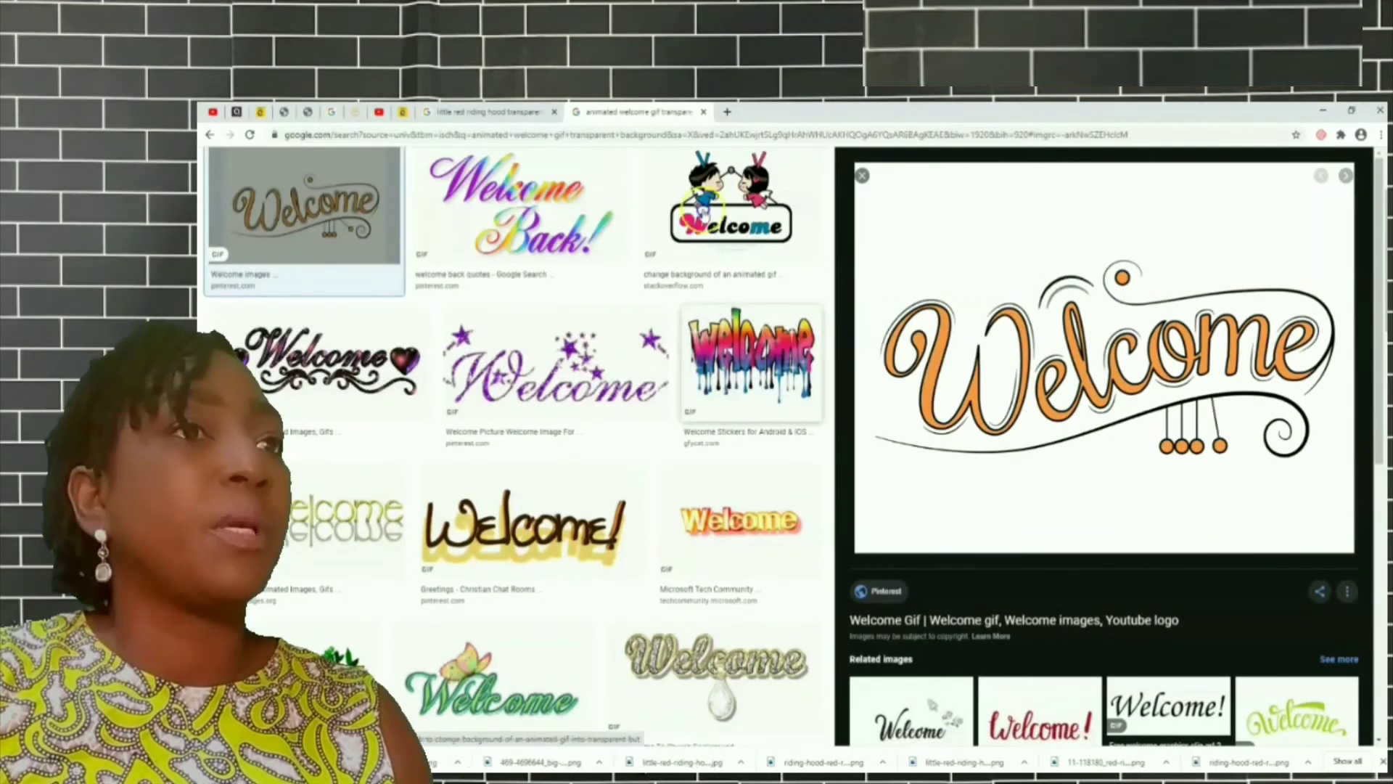
Save the Welcome GIF of the two cartoon children facing each other to the lrh folder.
left_click(729, 211)
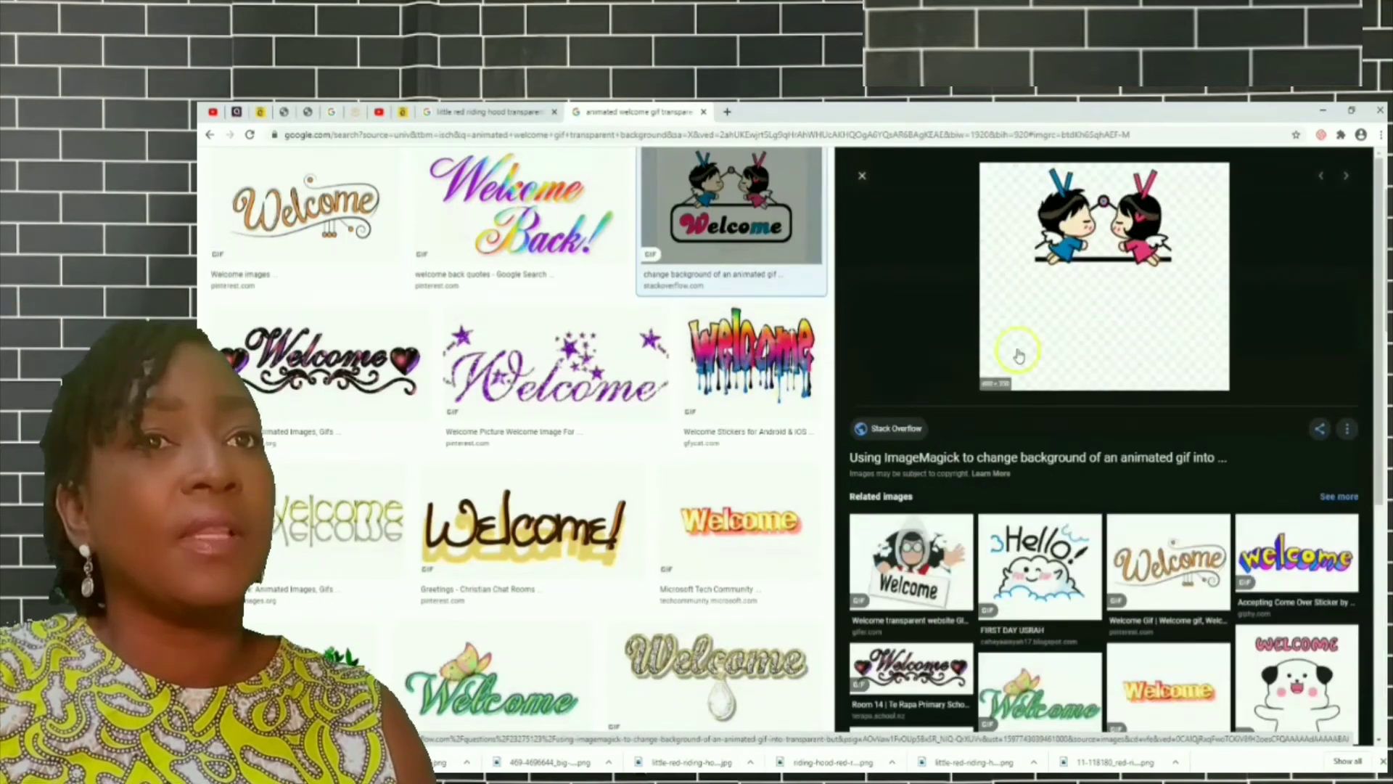
right_click(1080, 230)
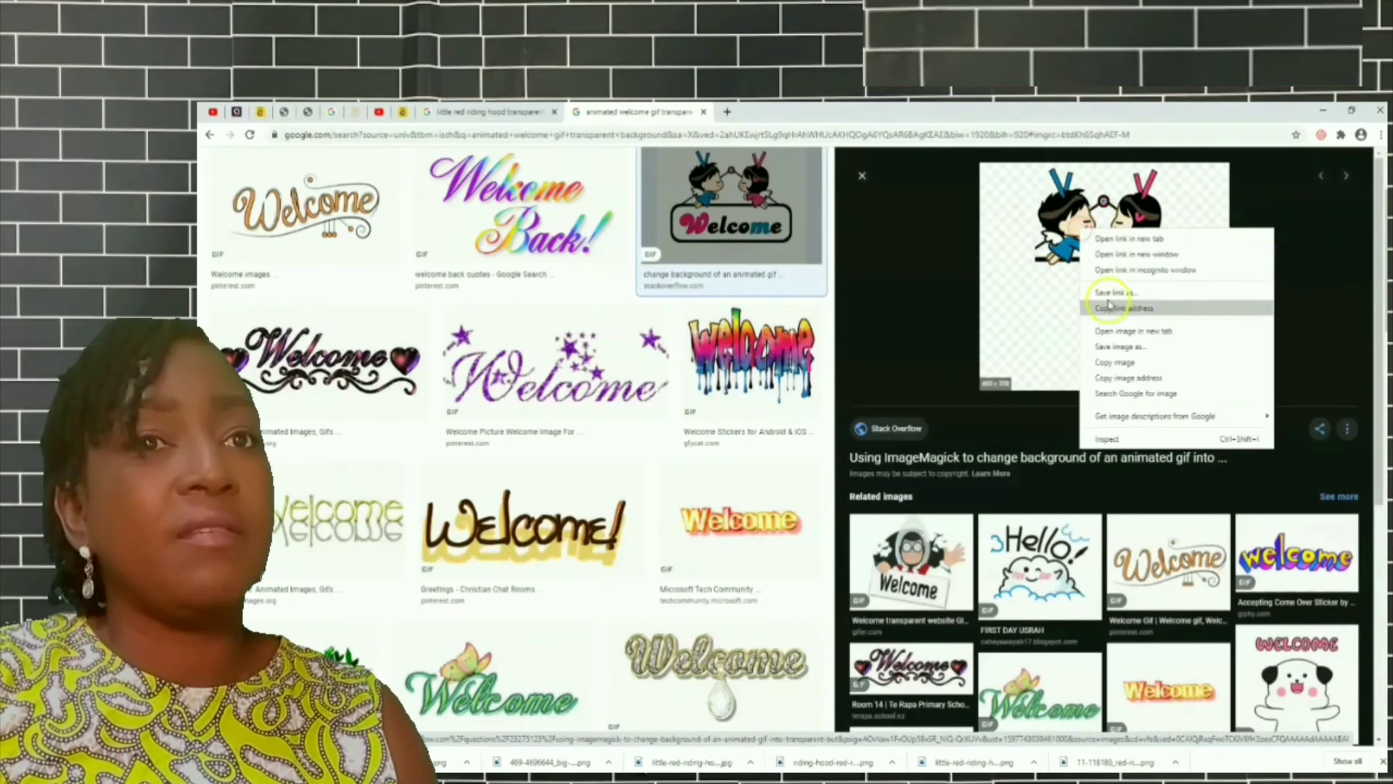
left_click(1116, 348)
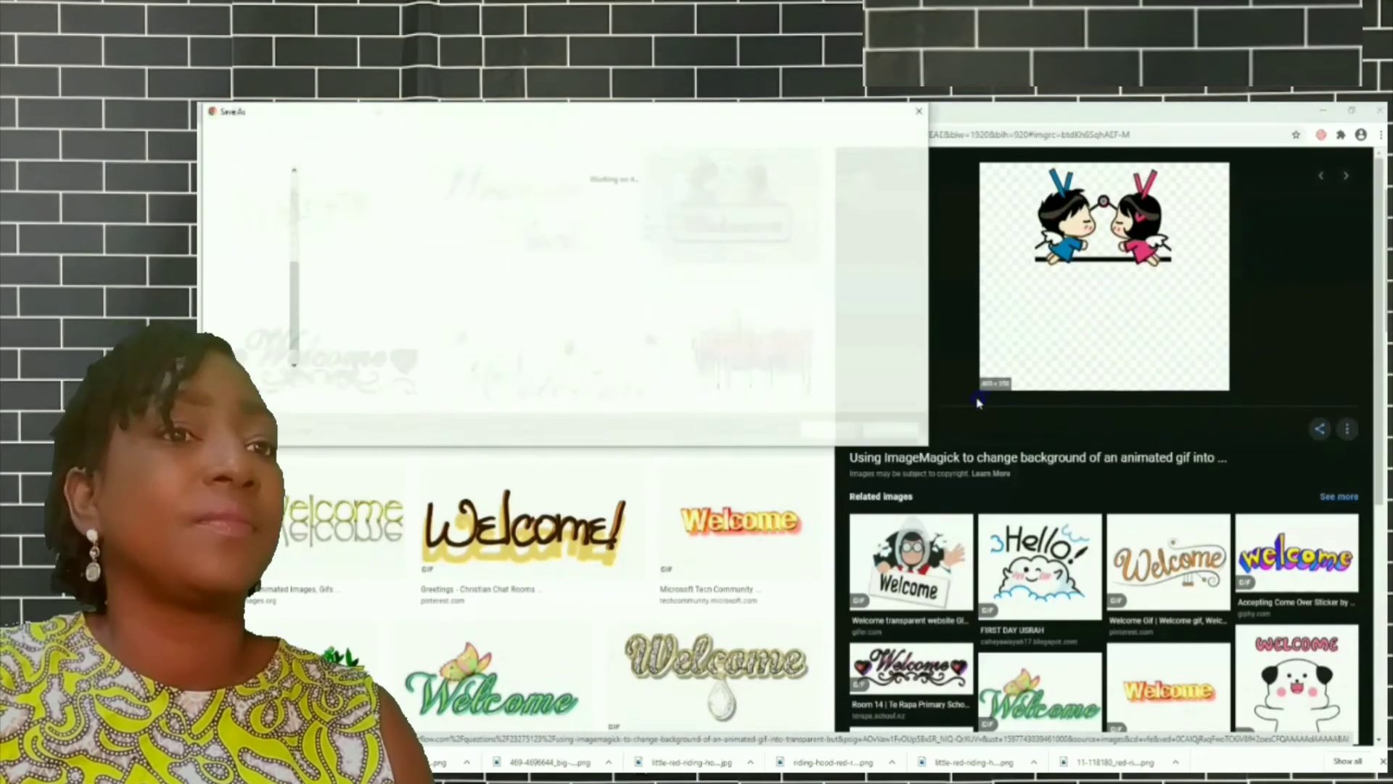
left_click(834, 431)
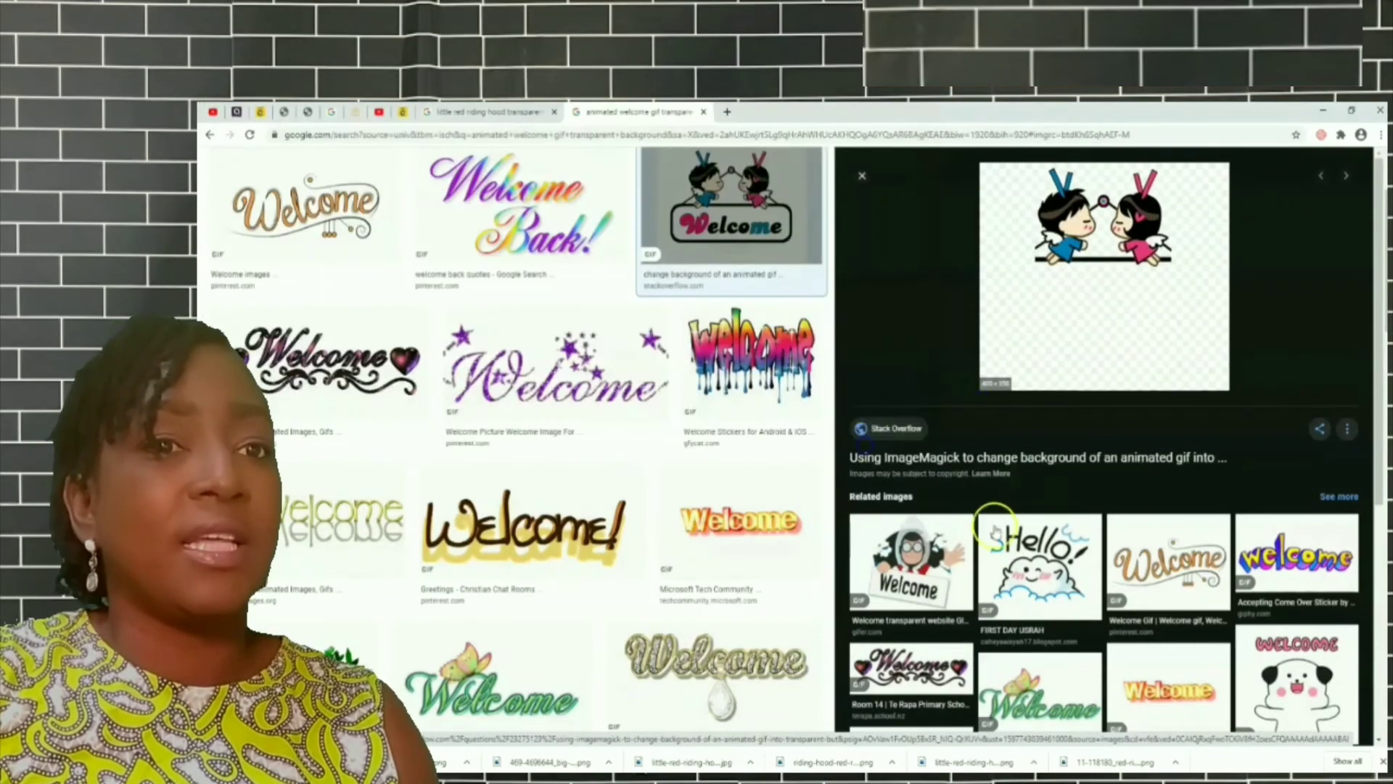
Open the related Hello GIF with the smiling cloud and save it to the lrh folder.
left_click(1051, 560)
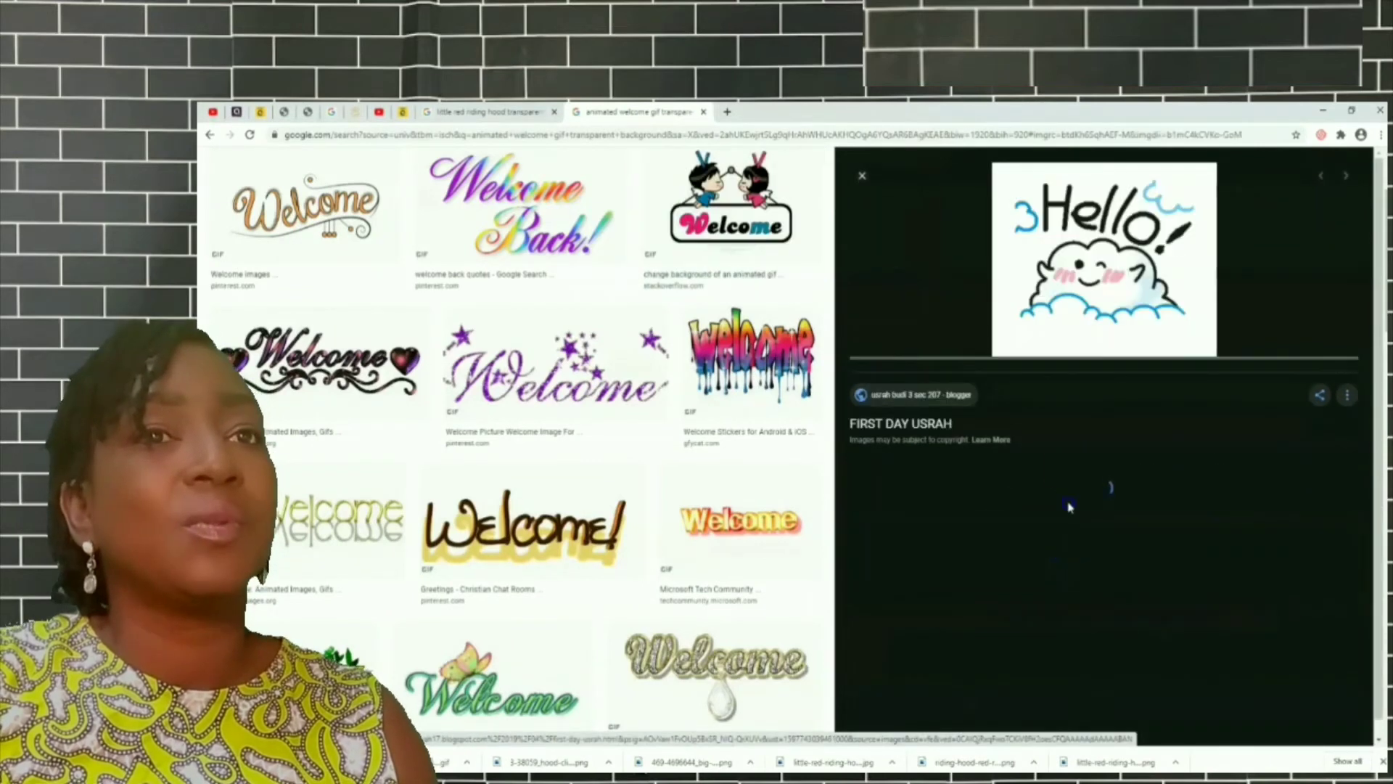
right_click(1101, 224)
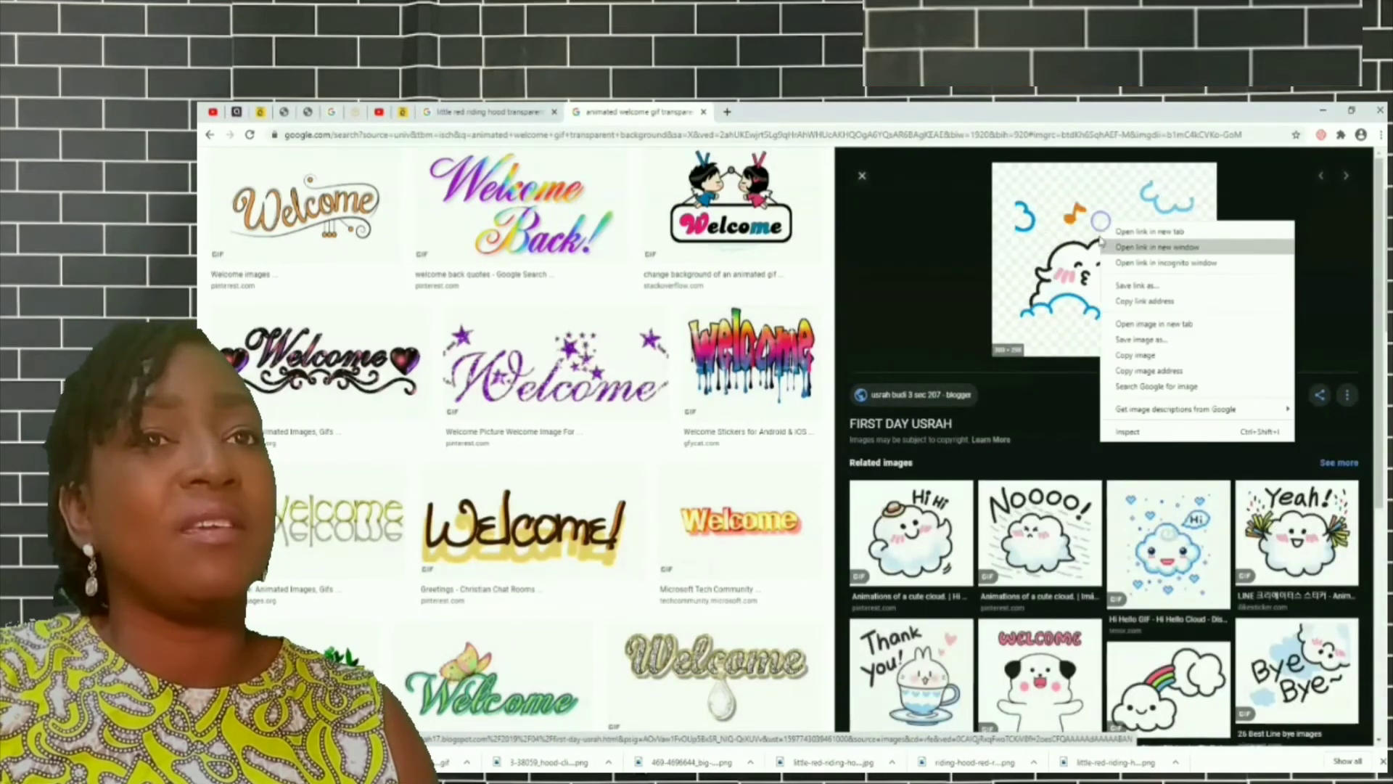
left_click(1139, 339)
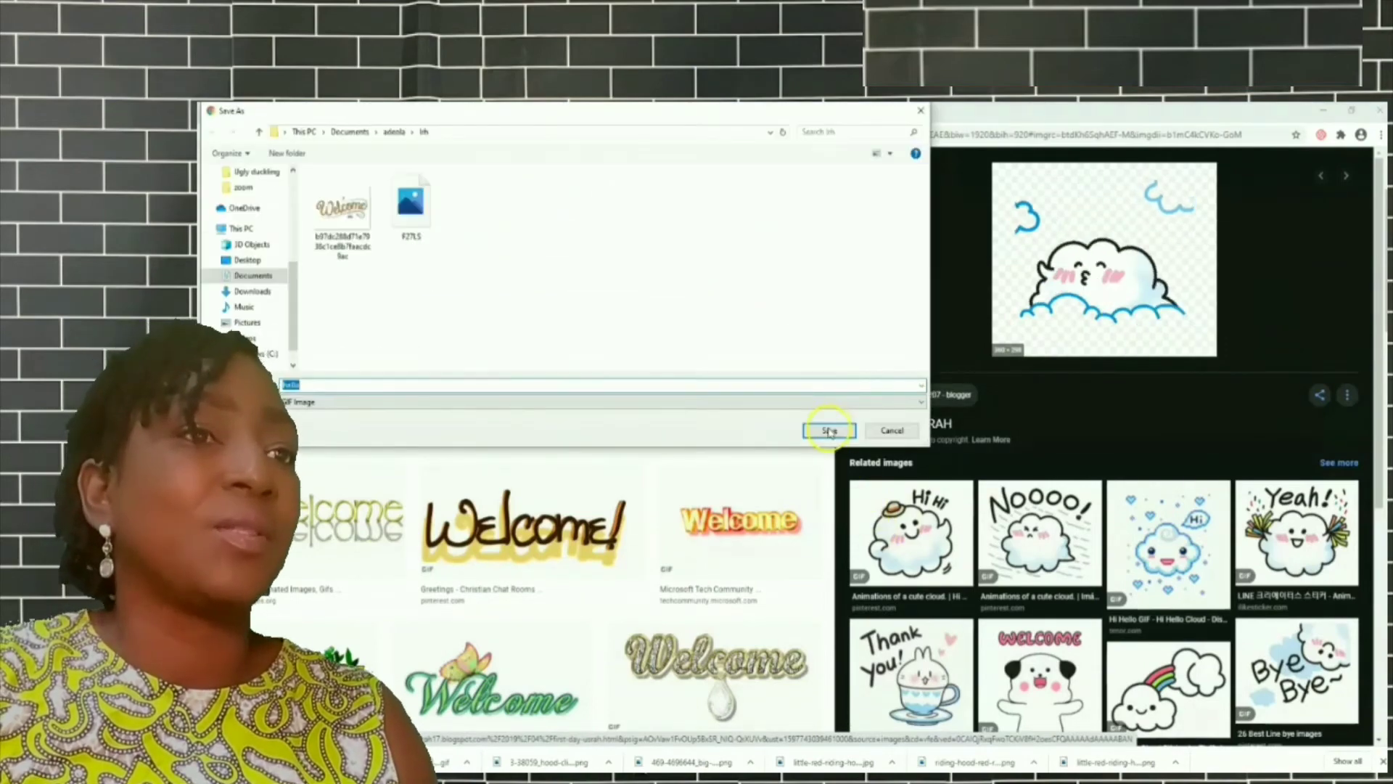
left_click(829, 431)
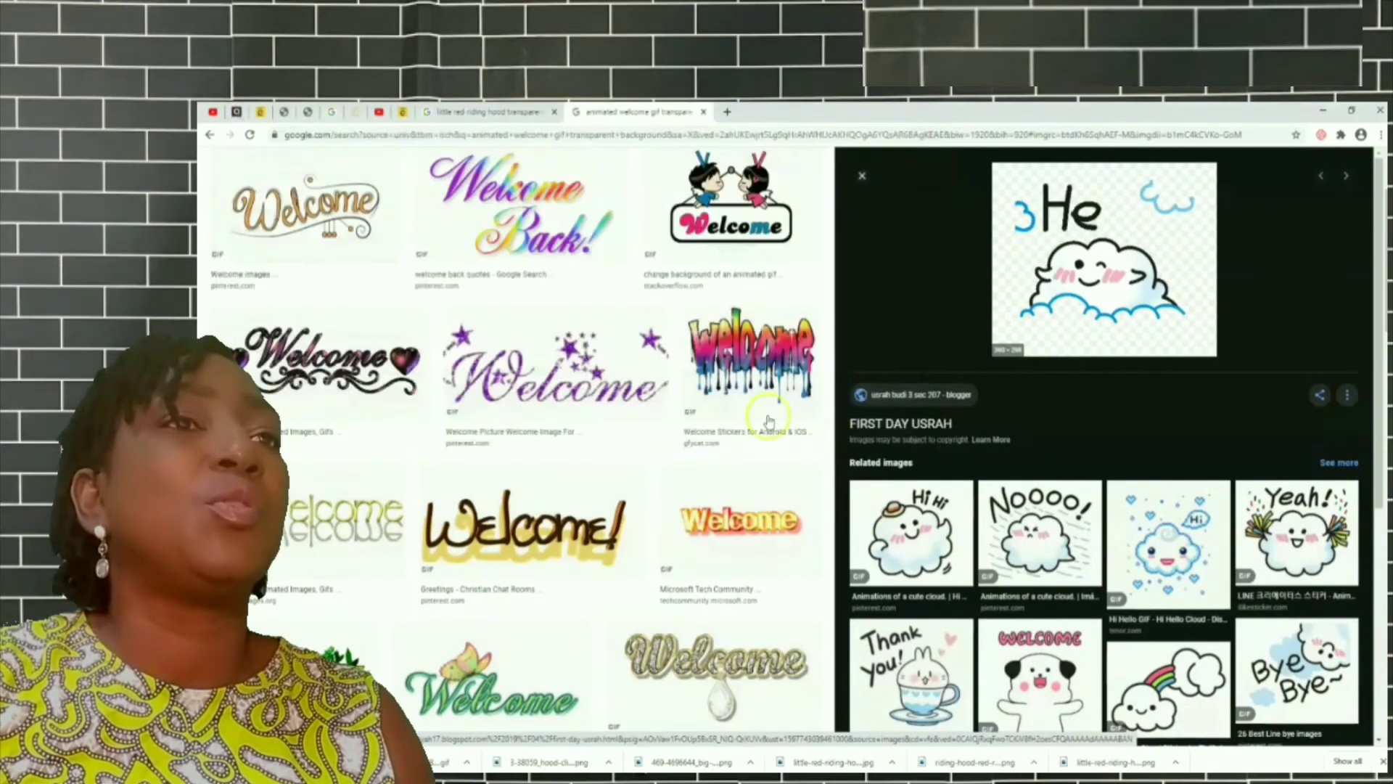
Close the image preview and change the image search to "animated goodbye gif transparent background".
left_click(861, 178)
scroll(527, 403, "up", 2)
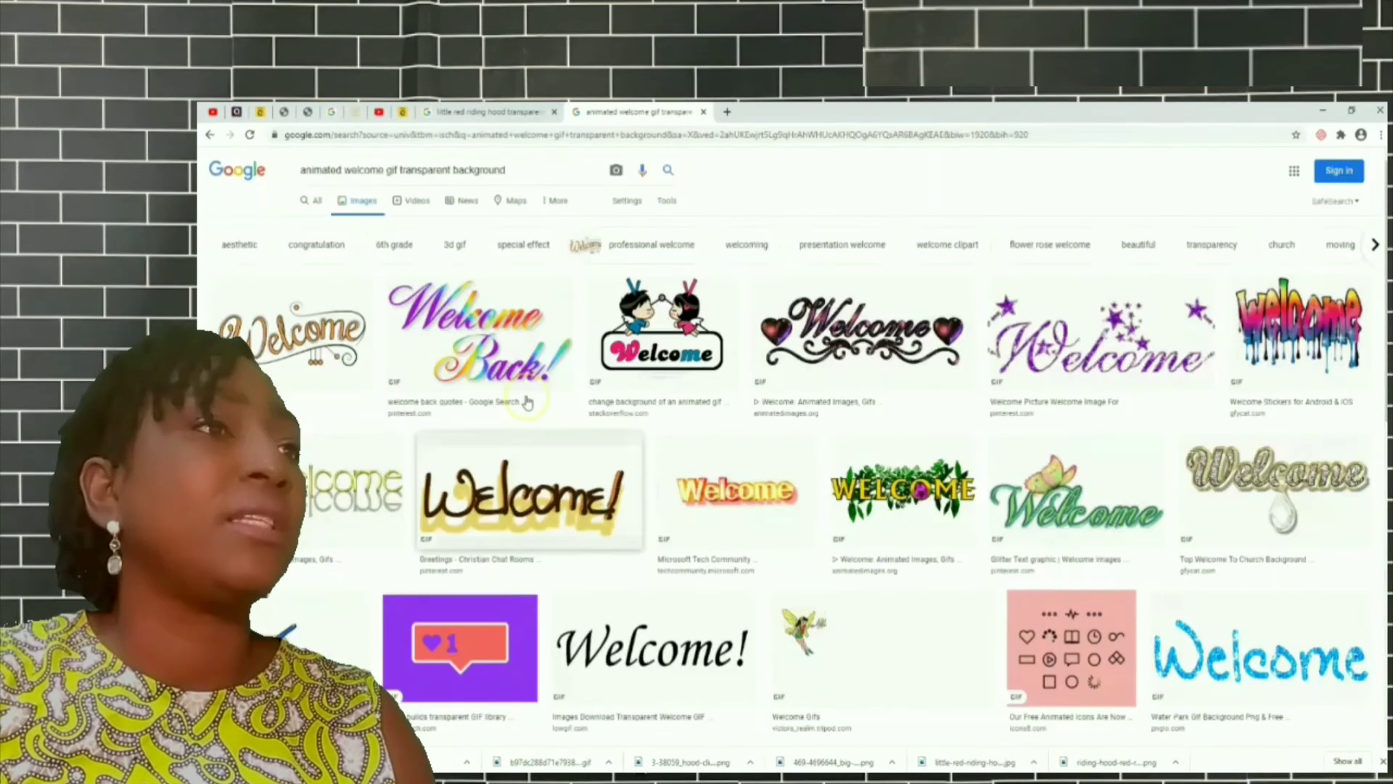
left_click(321, 174)
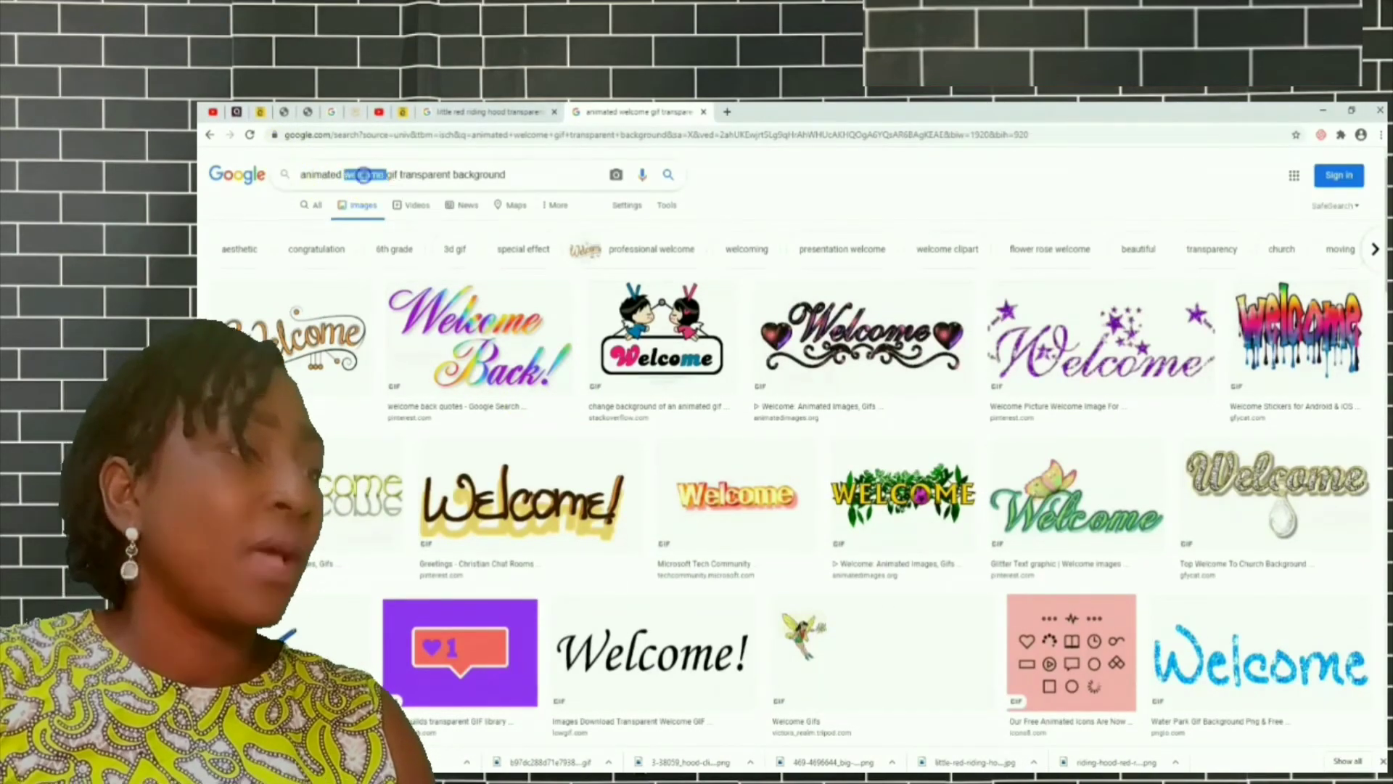
type("goo")
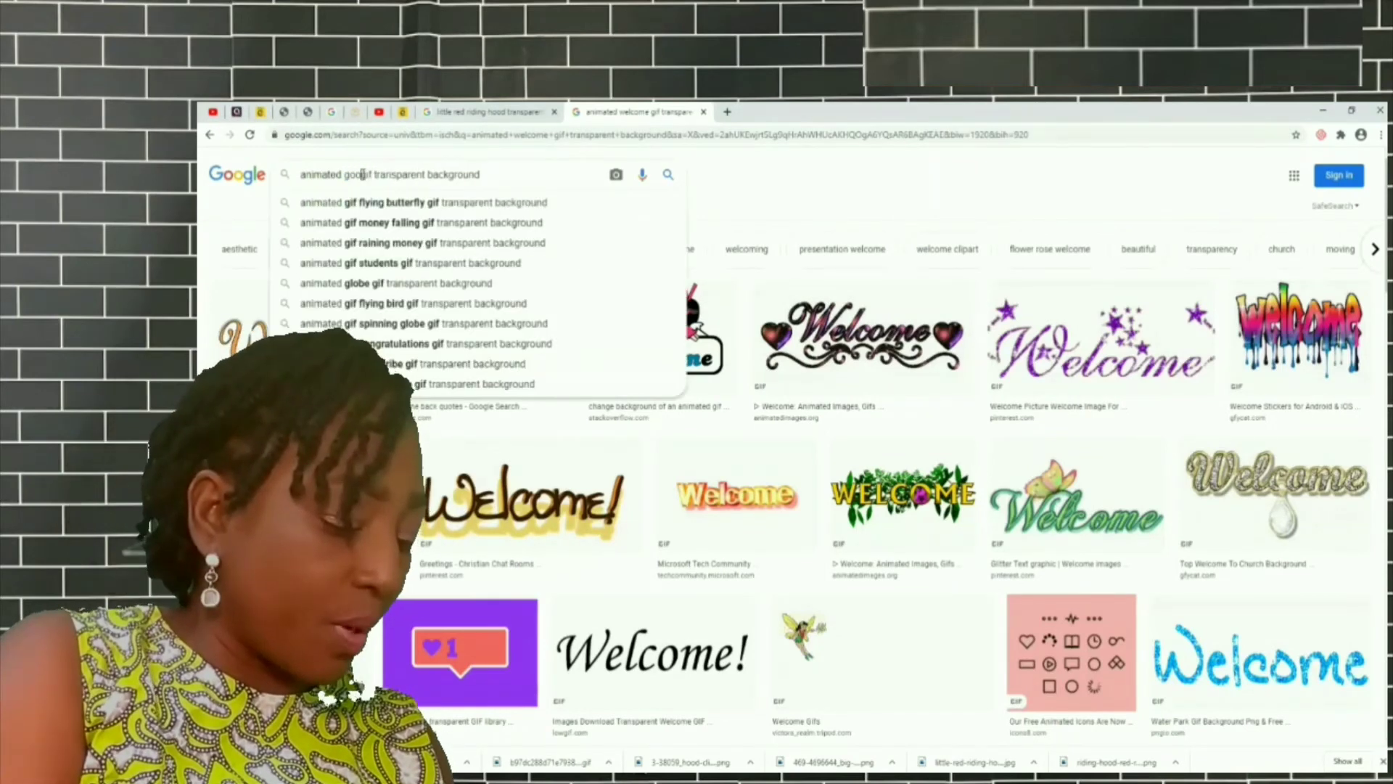
type("dby")
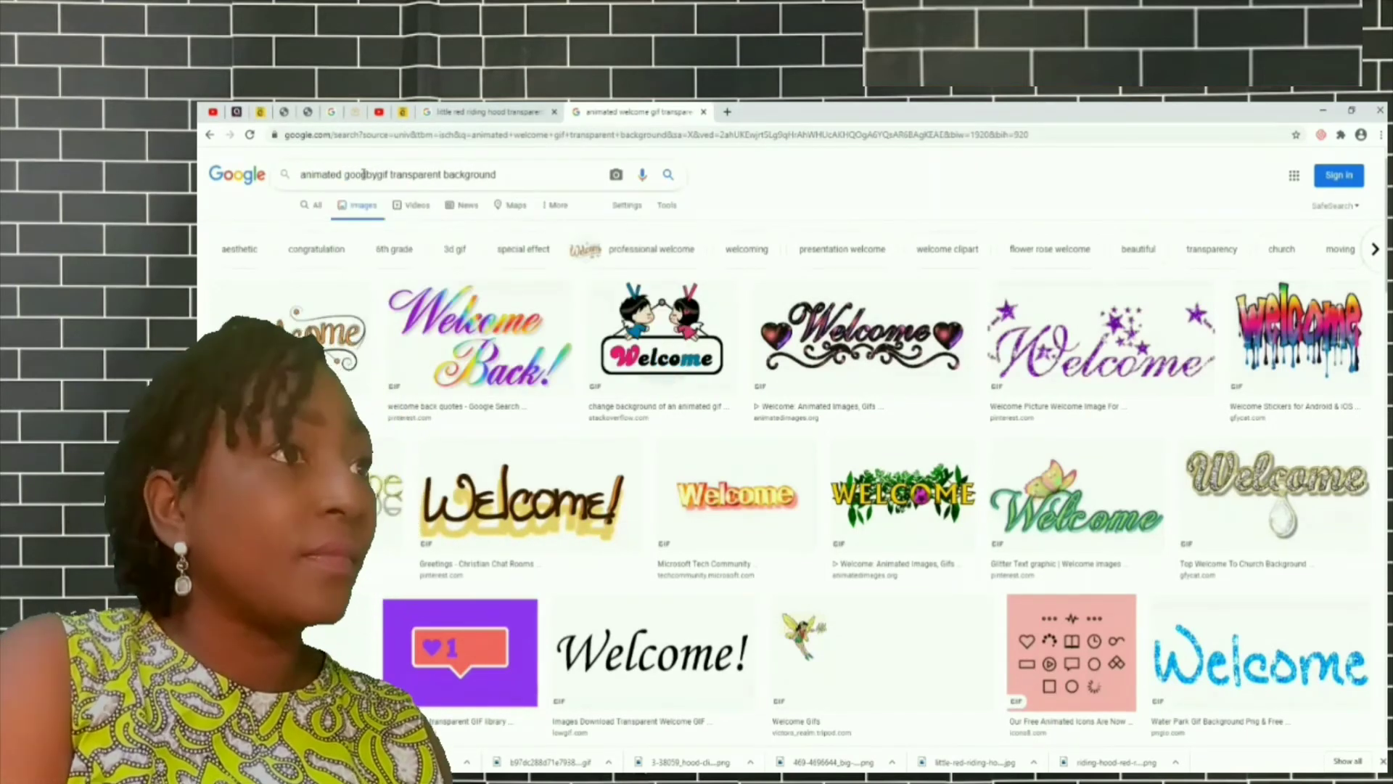
type("e")
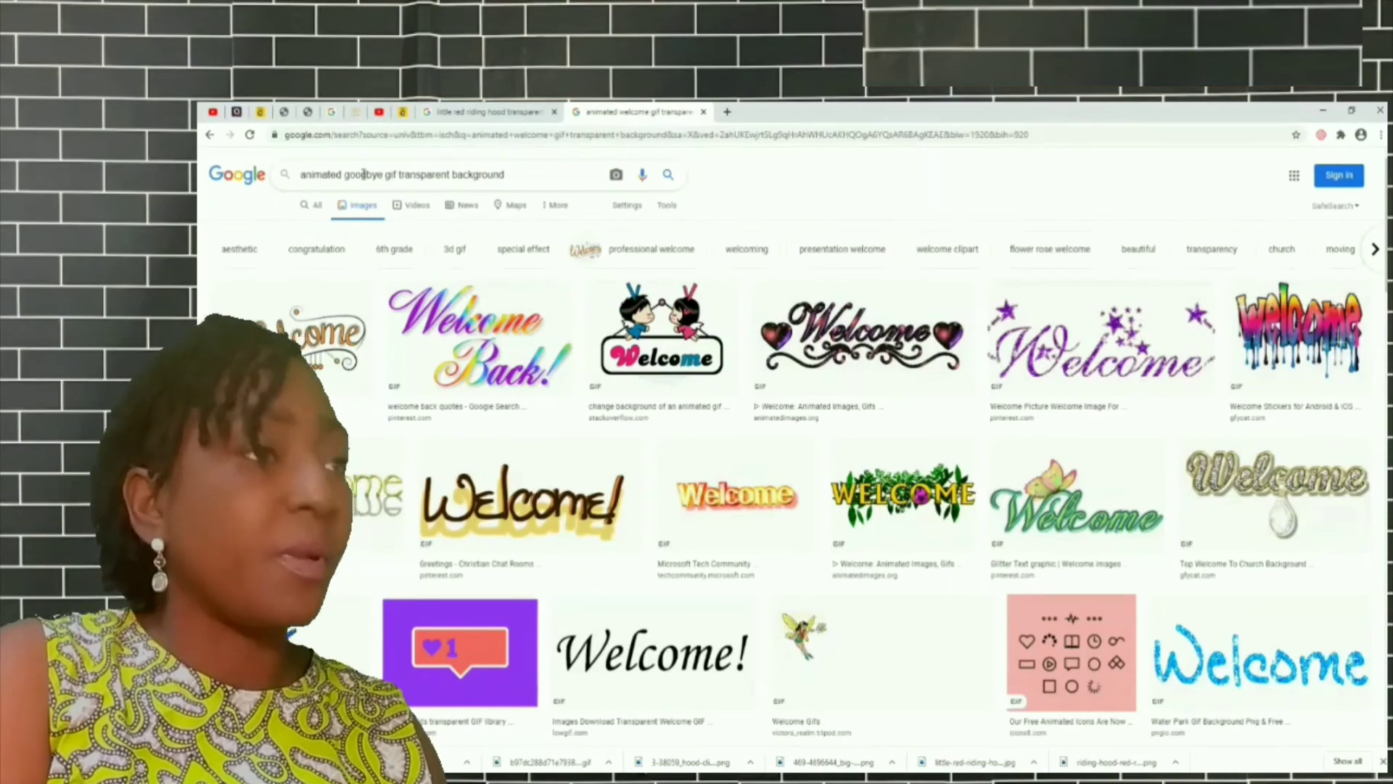
key("Return")
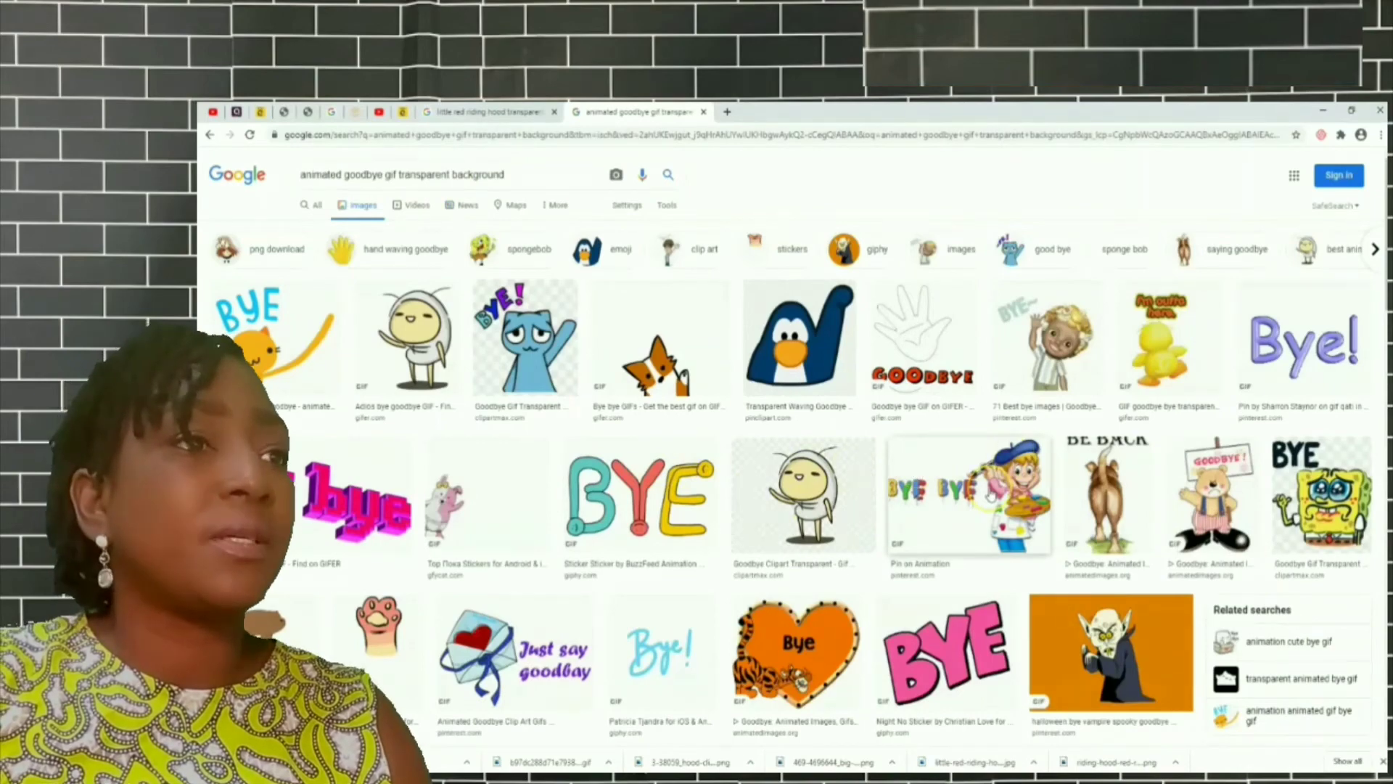
Open the Bye Bye GIF of the cartoon painter with a palette and save it to the lrh folder.
left_click(955, 501)
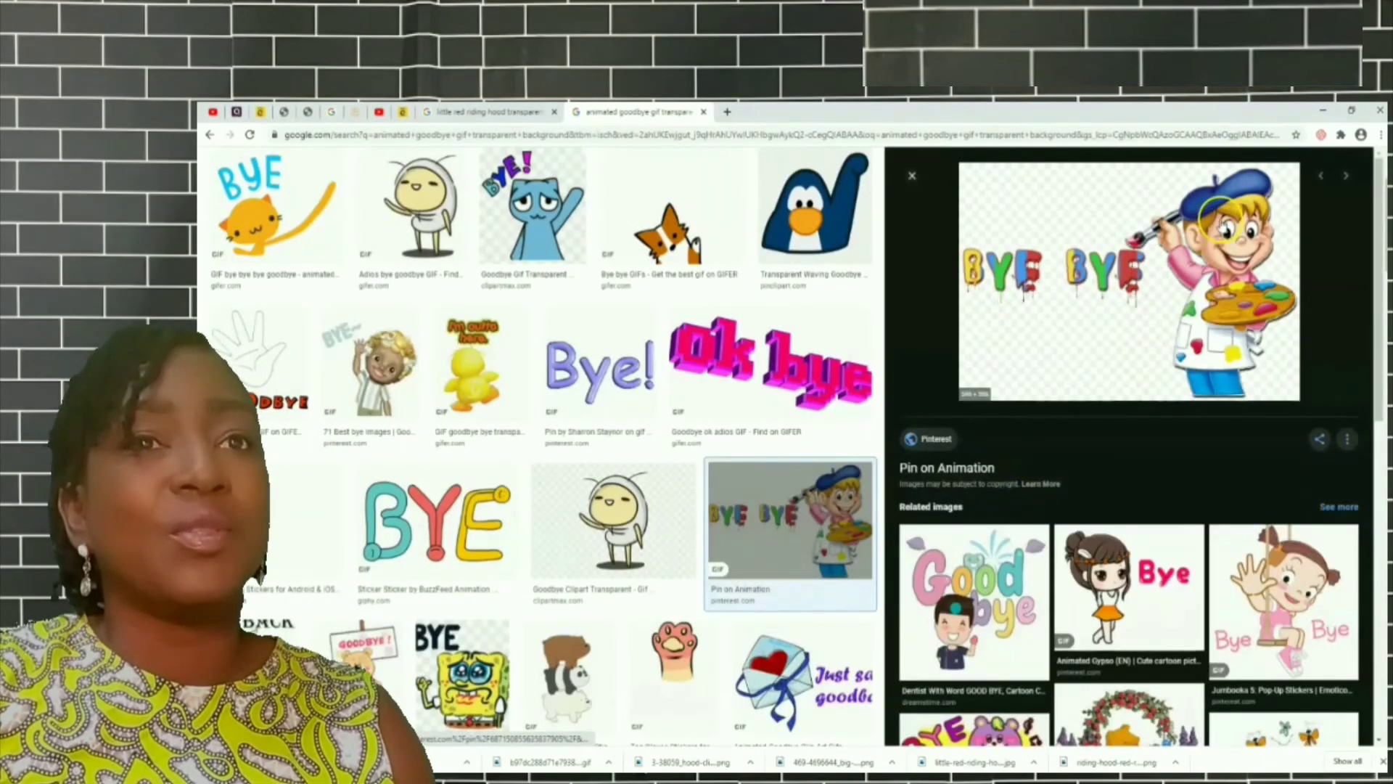
right_click(1197, 216)
left_click(1233, 322)
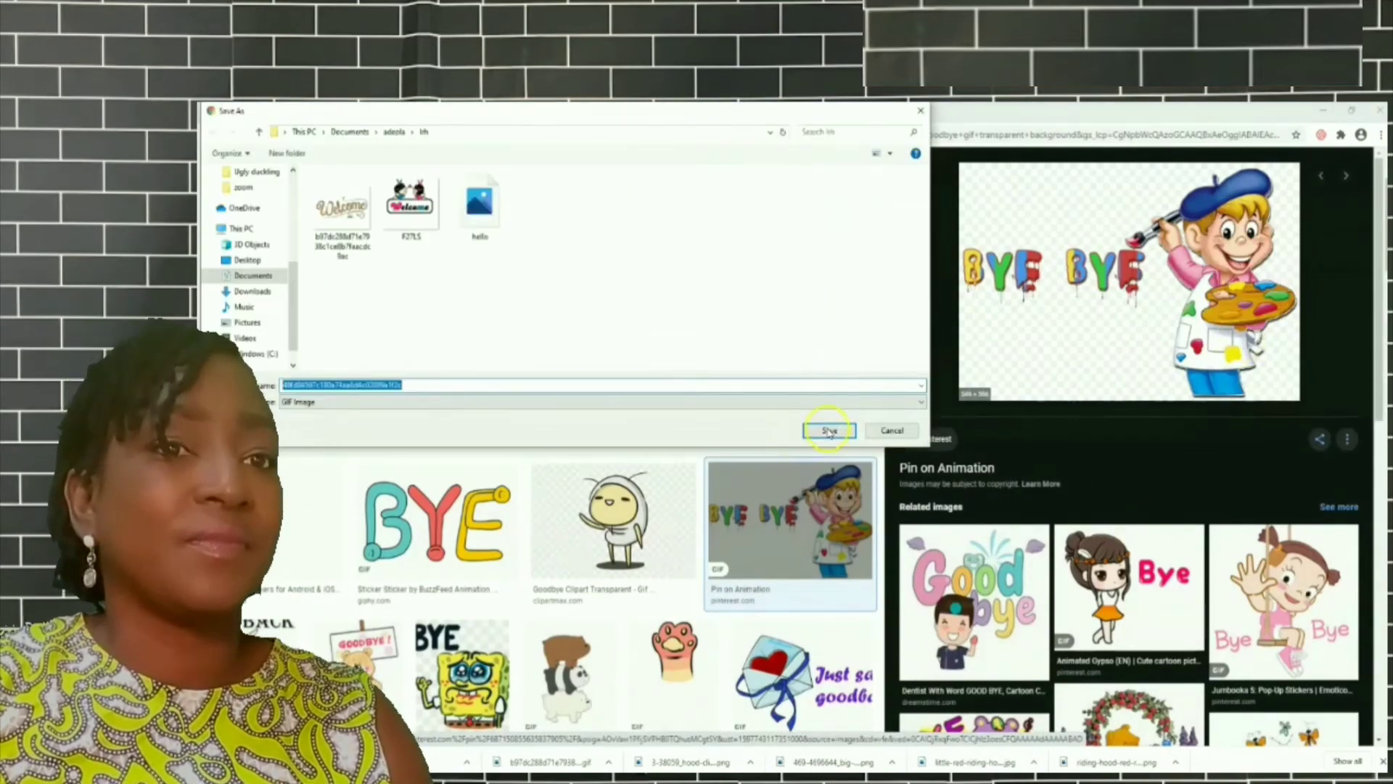
left_click(845, 426)
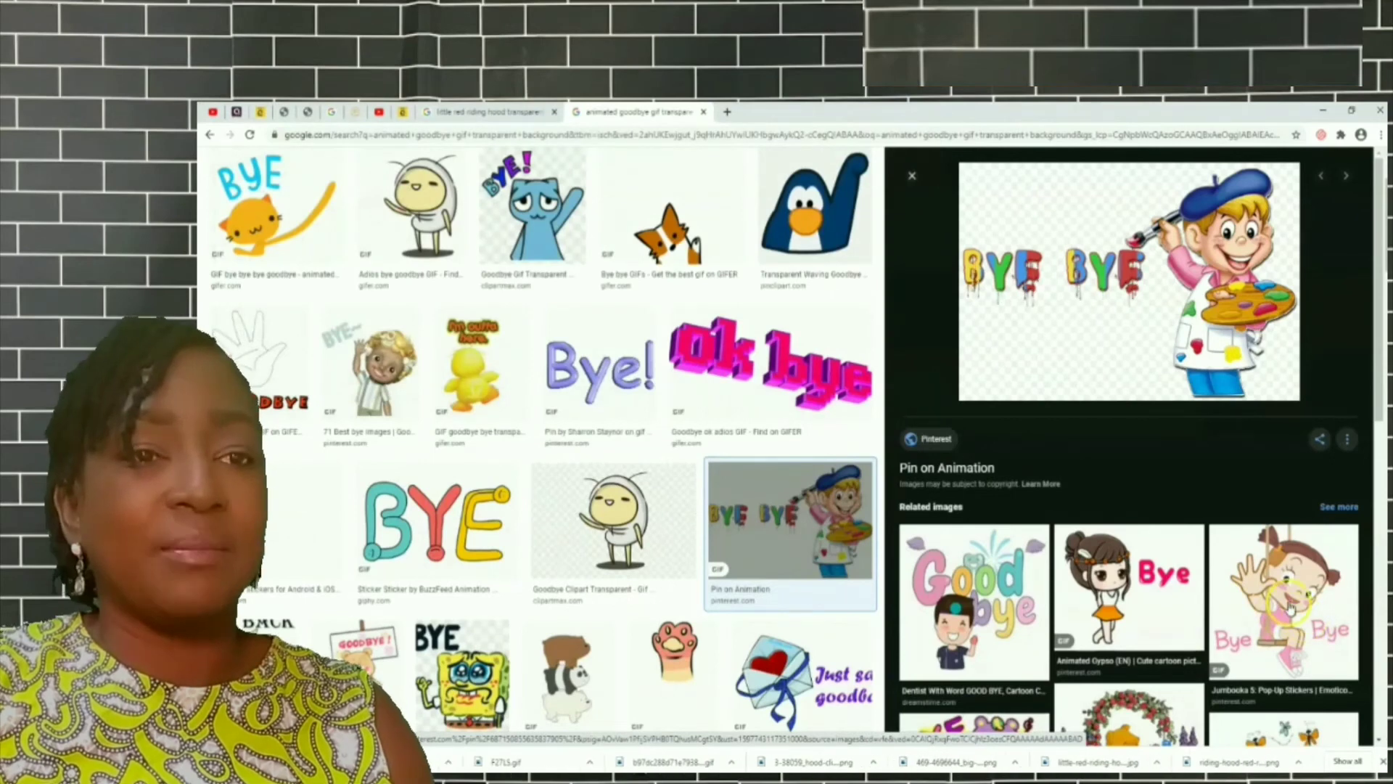
Save the related Bye Bye GIF of the girl on a swing to the lrh folder and close the preview.
left_click(1264, 629)
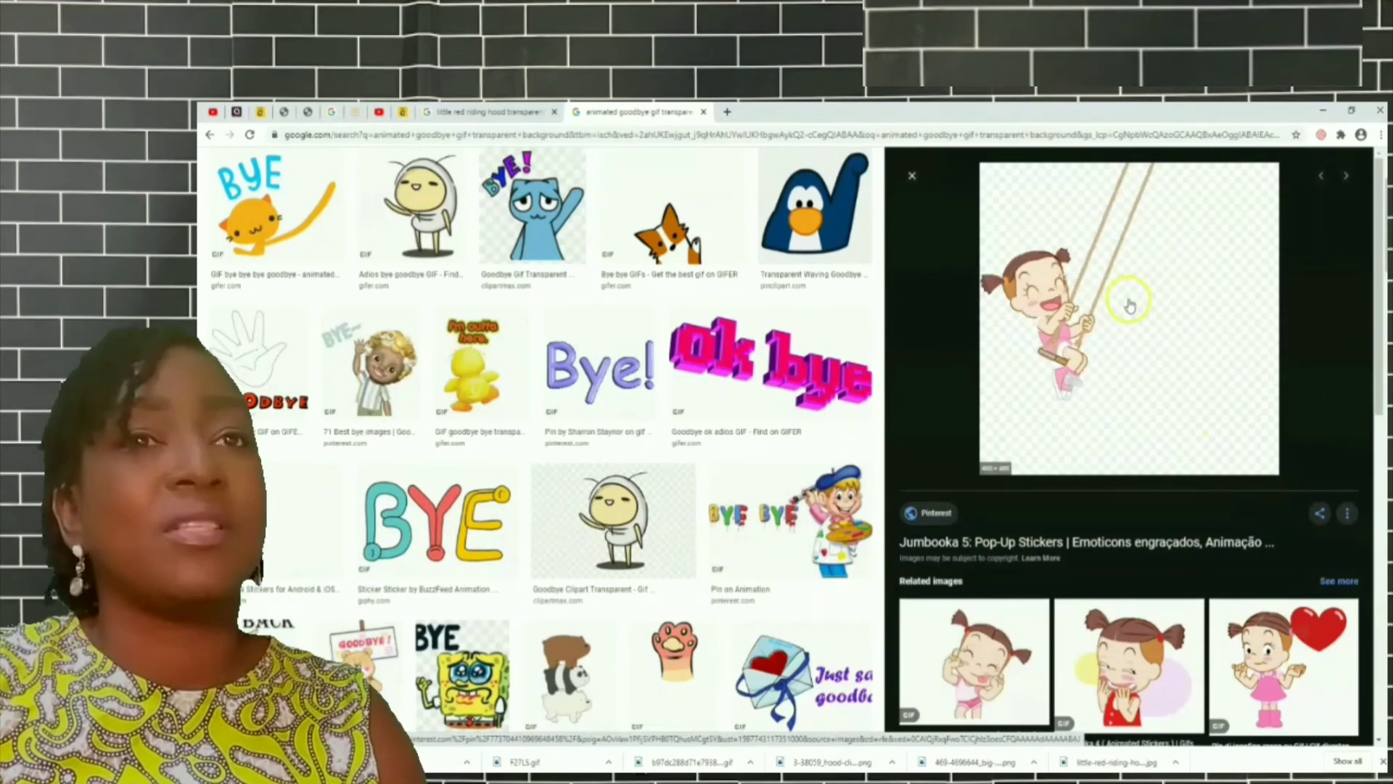
right_click(1129, 305)
left_click(1148, 419)
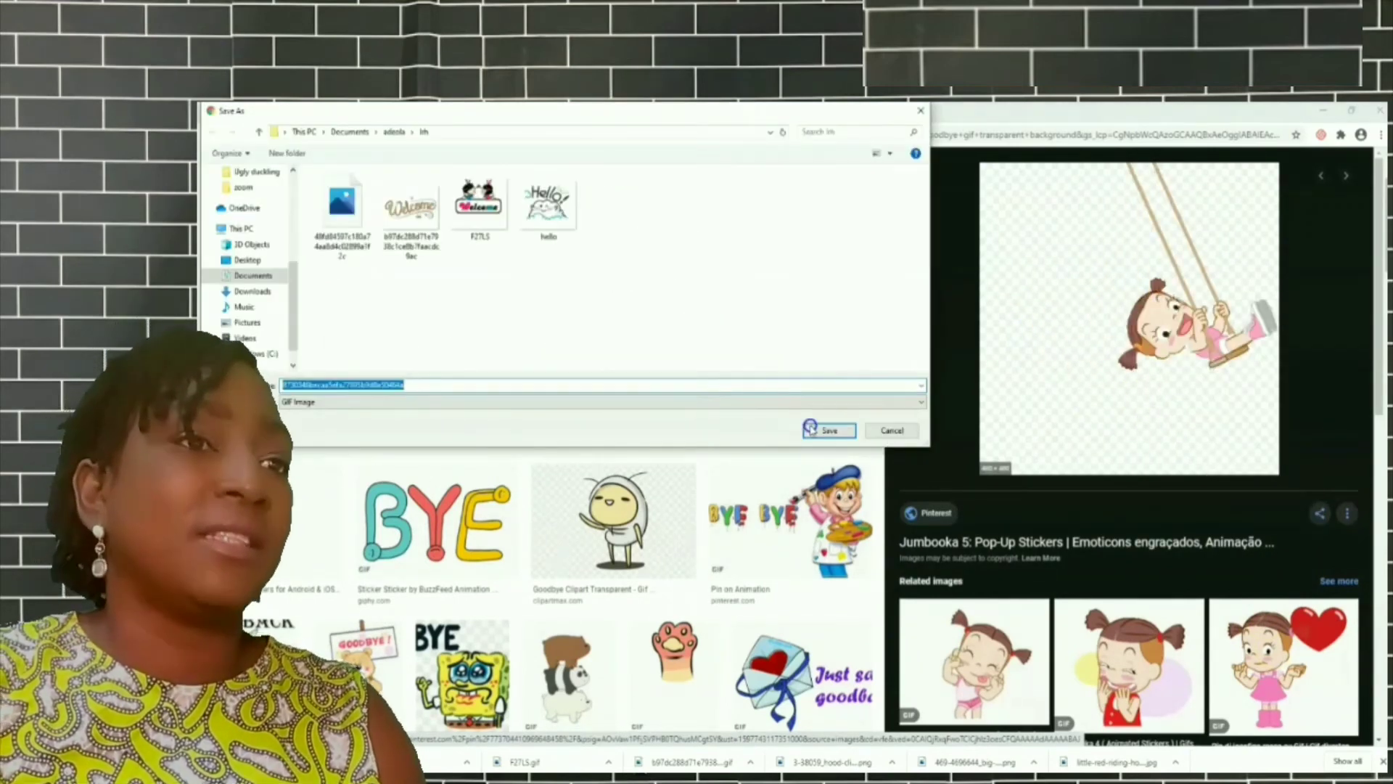
left_click(830, 431)
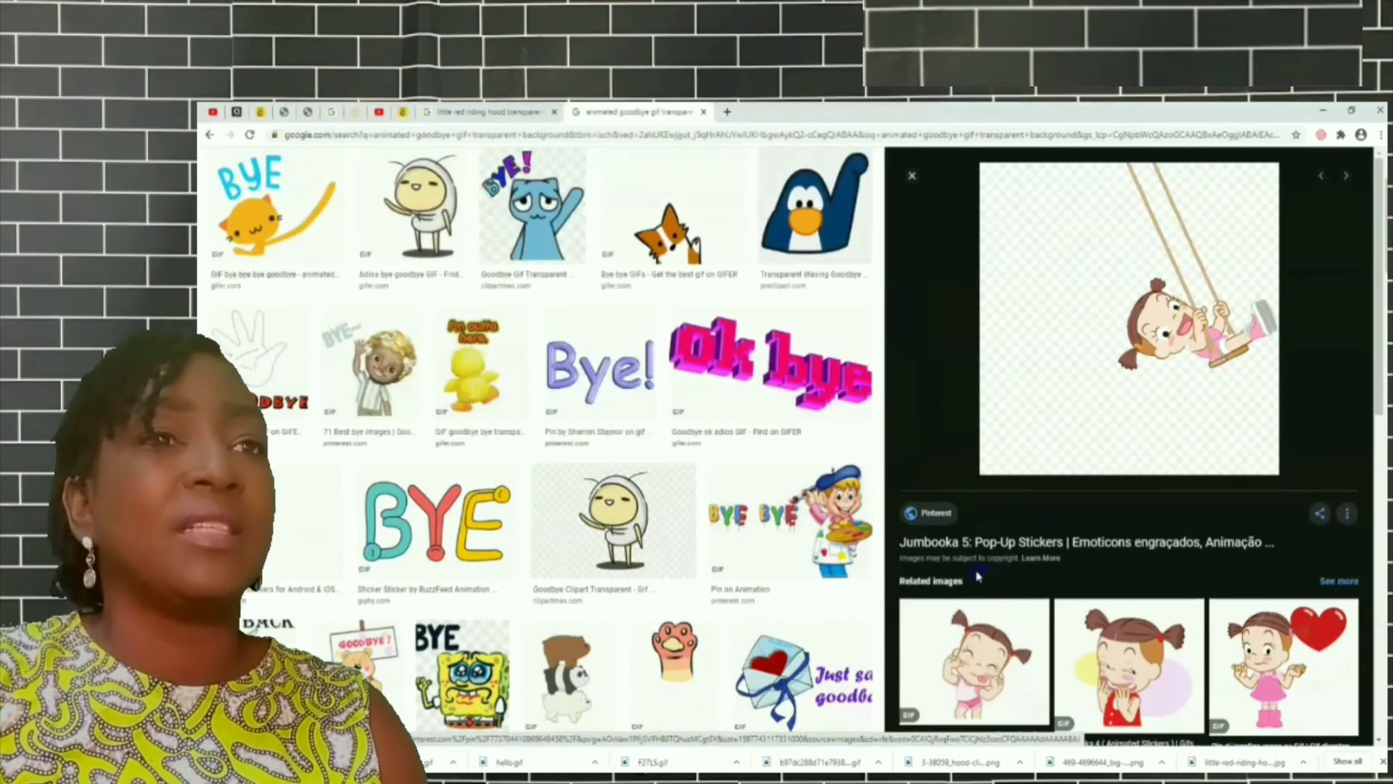
key("Escape")
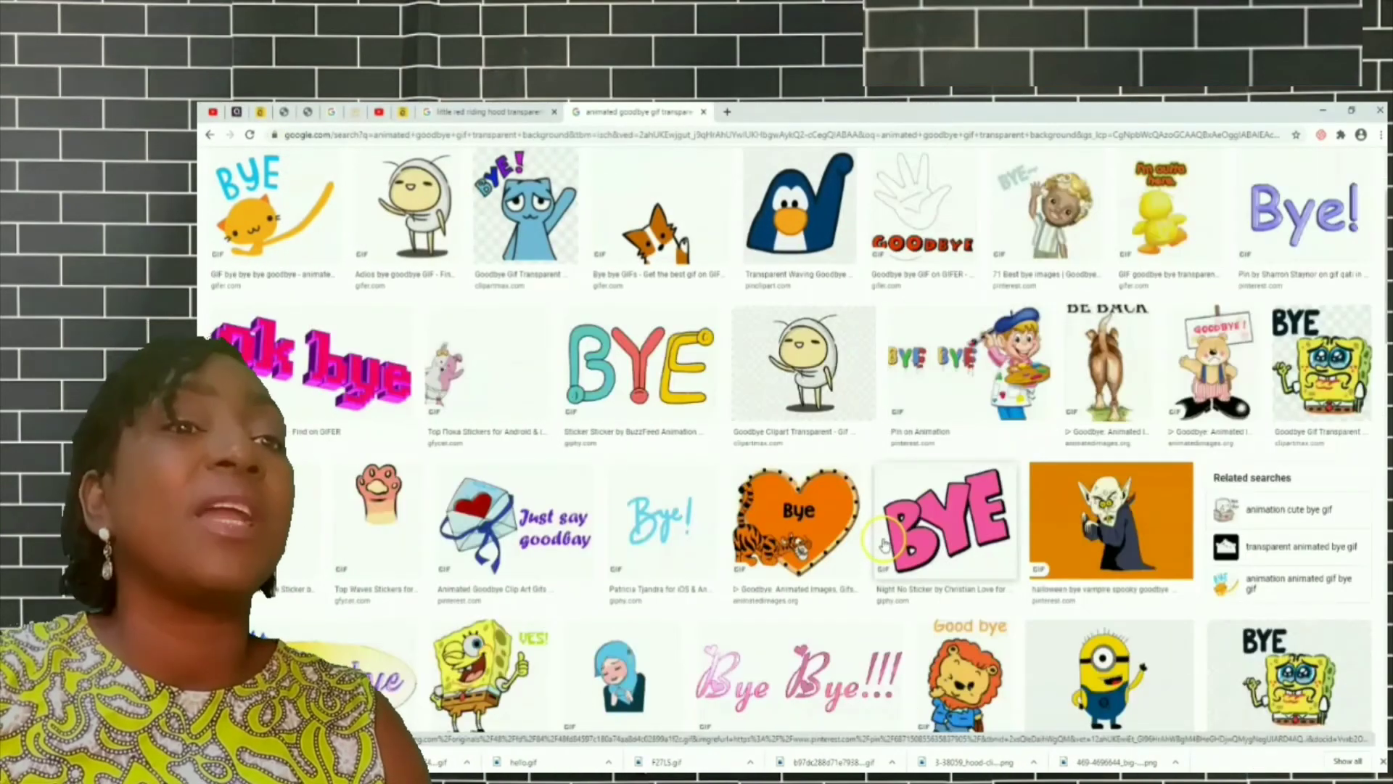
Find the Bye bye GIF with the blue bird and yellow oval and save it to the lrh folder.
scroll(885, 546, "down", 3)
scroll(885, 546, "down", 2)
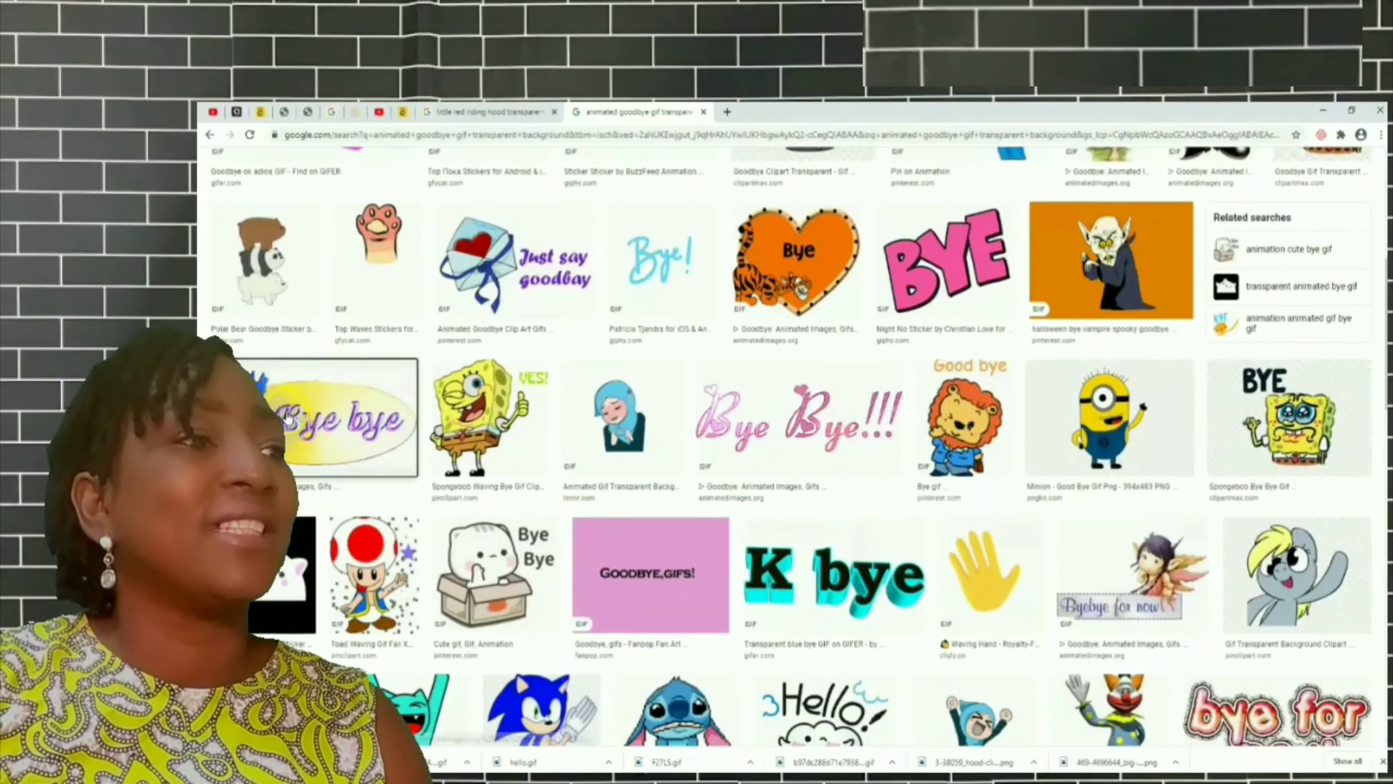
left_click(363, 421)
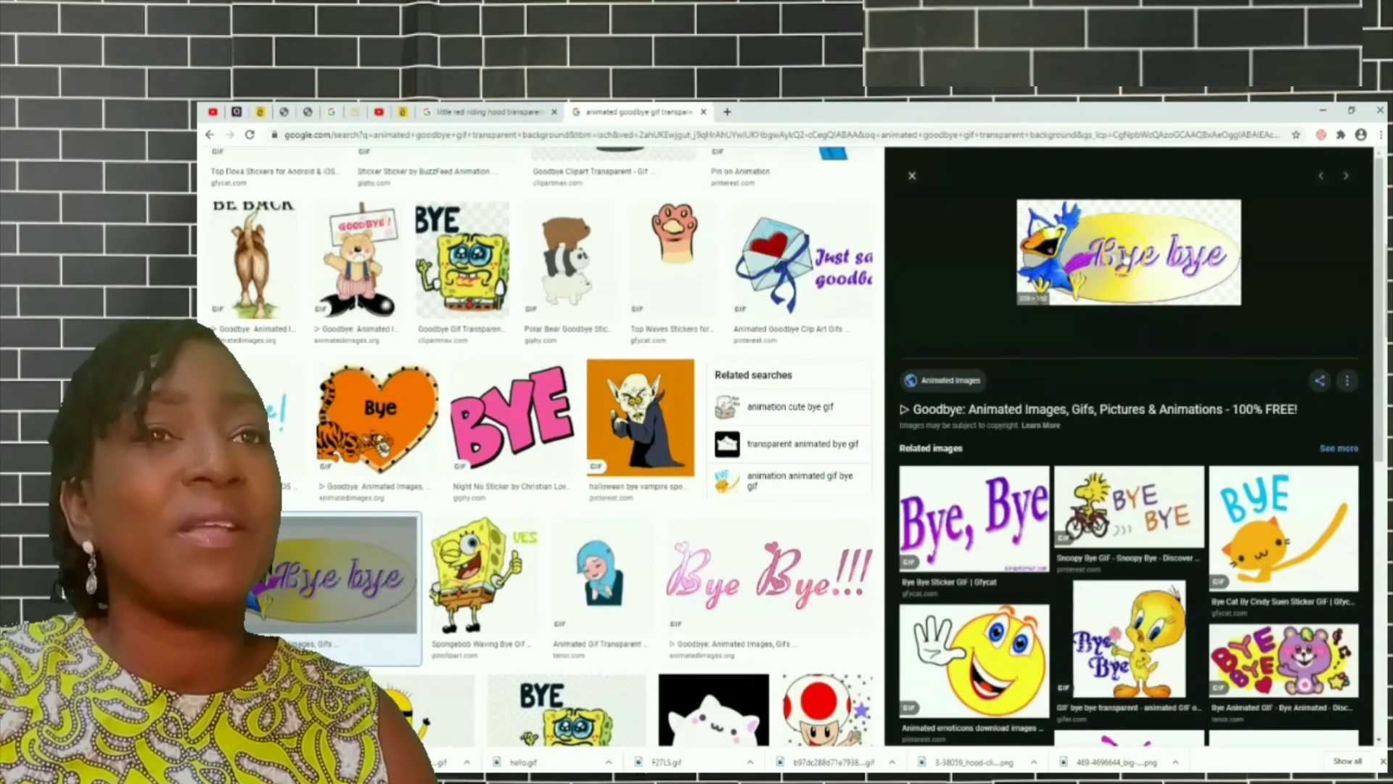
right_click(1124, 254)
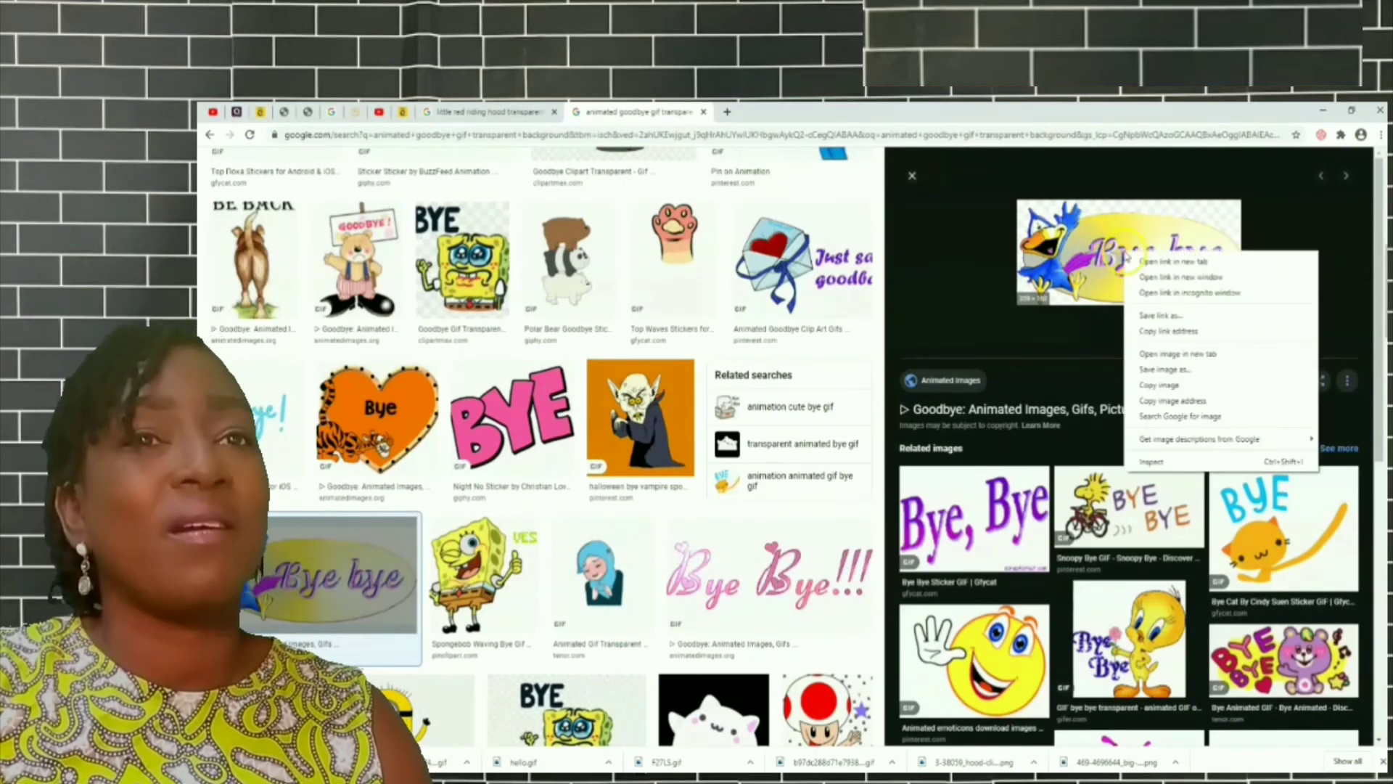
left_click(1157, 371)
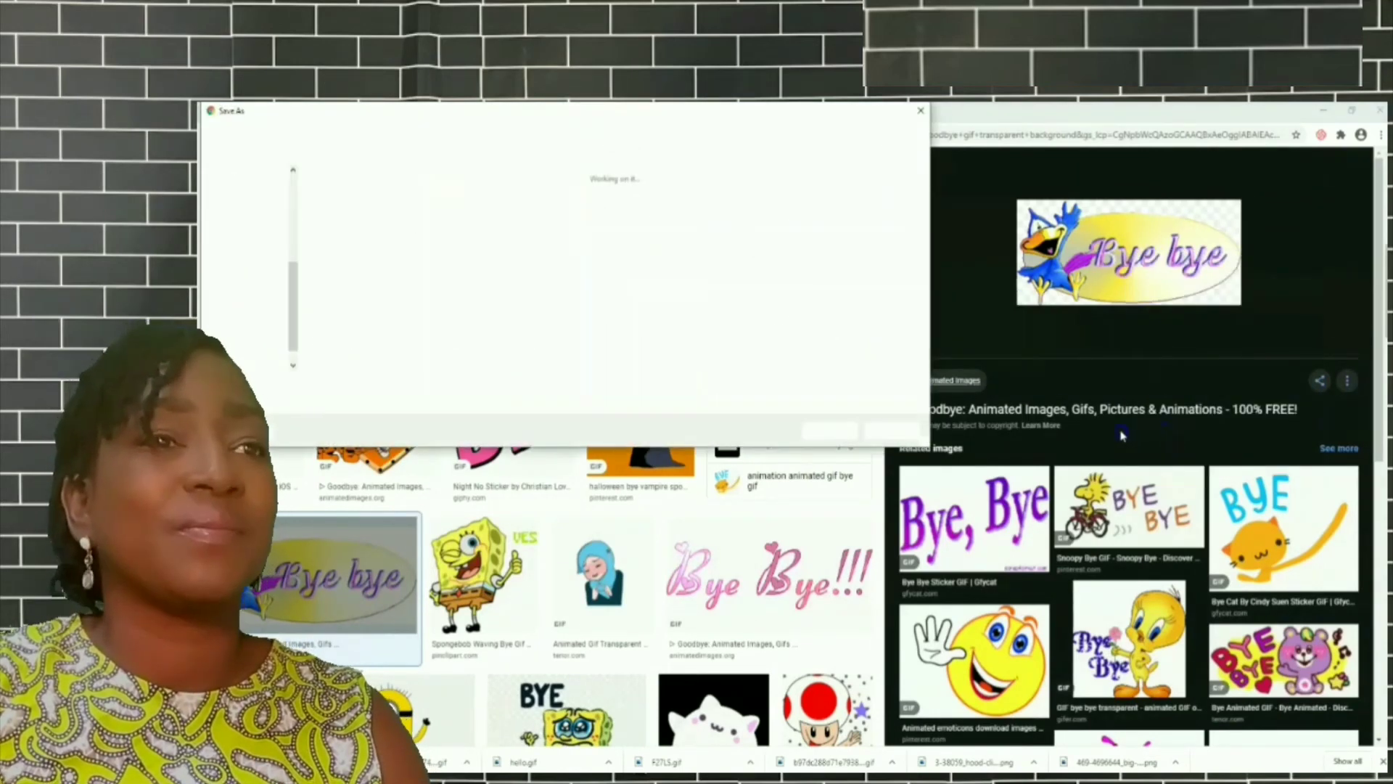
left_click(812, 426)
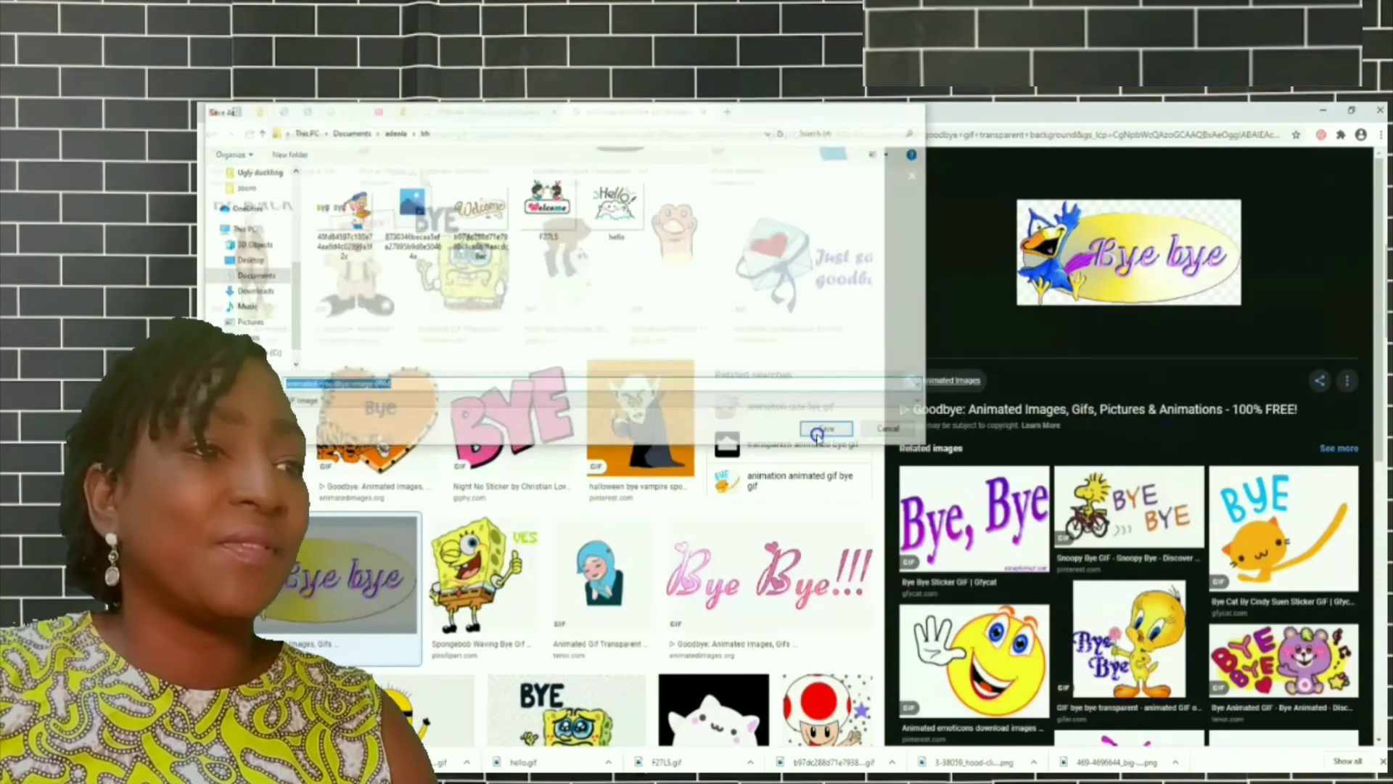
From the SpongeBob result, open the related waving SpongeBob GIF, save it to the lrh folder and close the preview.
left_click(483, 573)
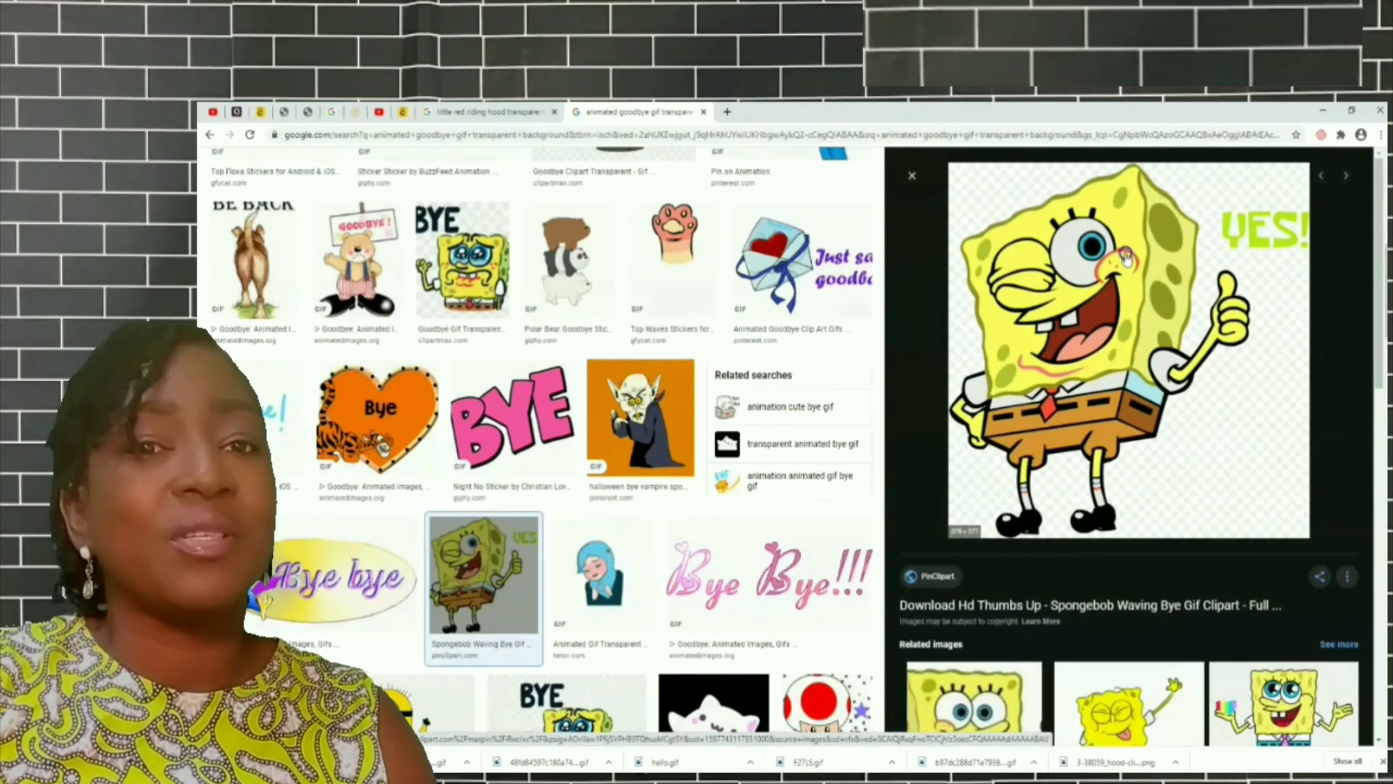
scroll(1164, 489, "down", 1)
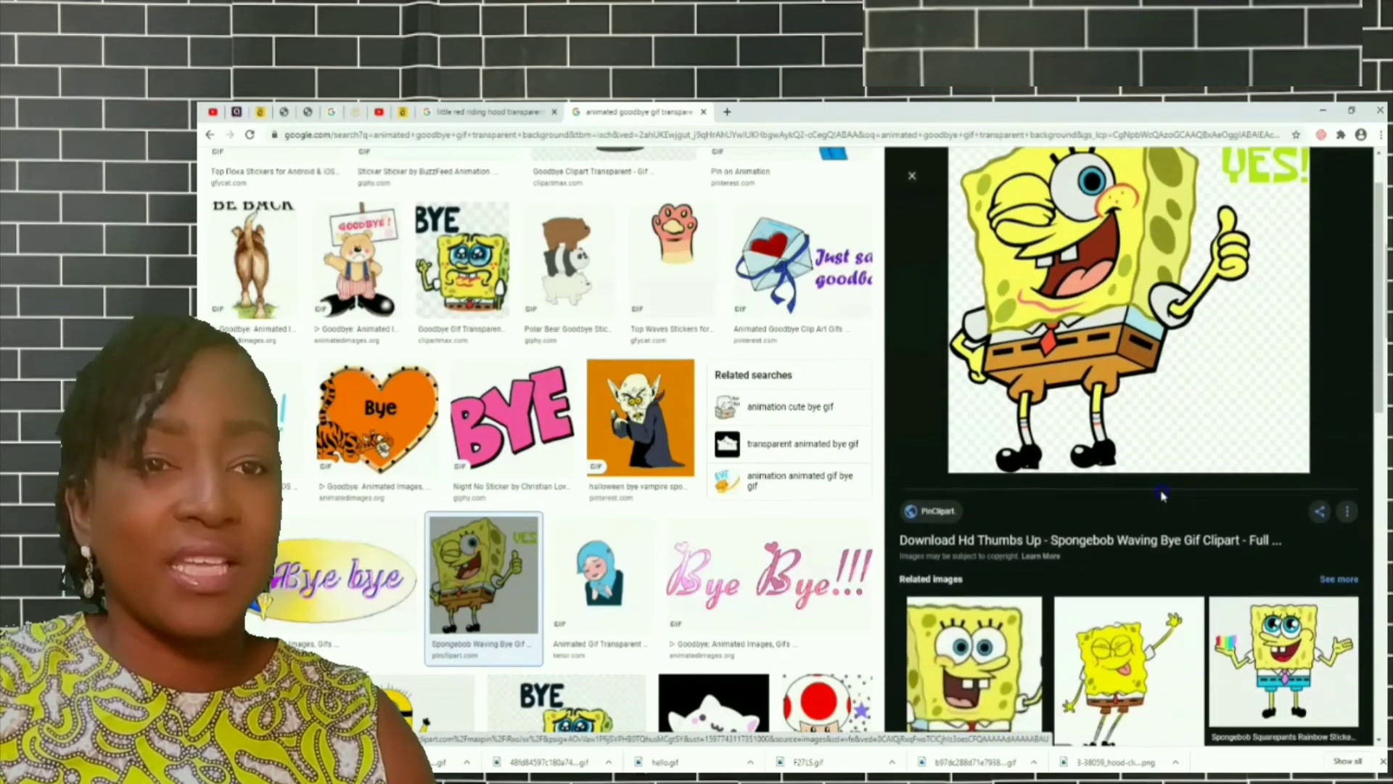
scroll(1161, 496, "down", 1)
left_click(1119, 554)
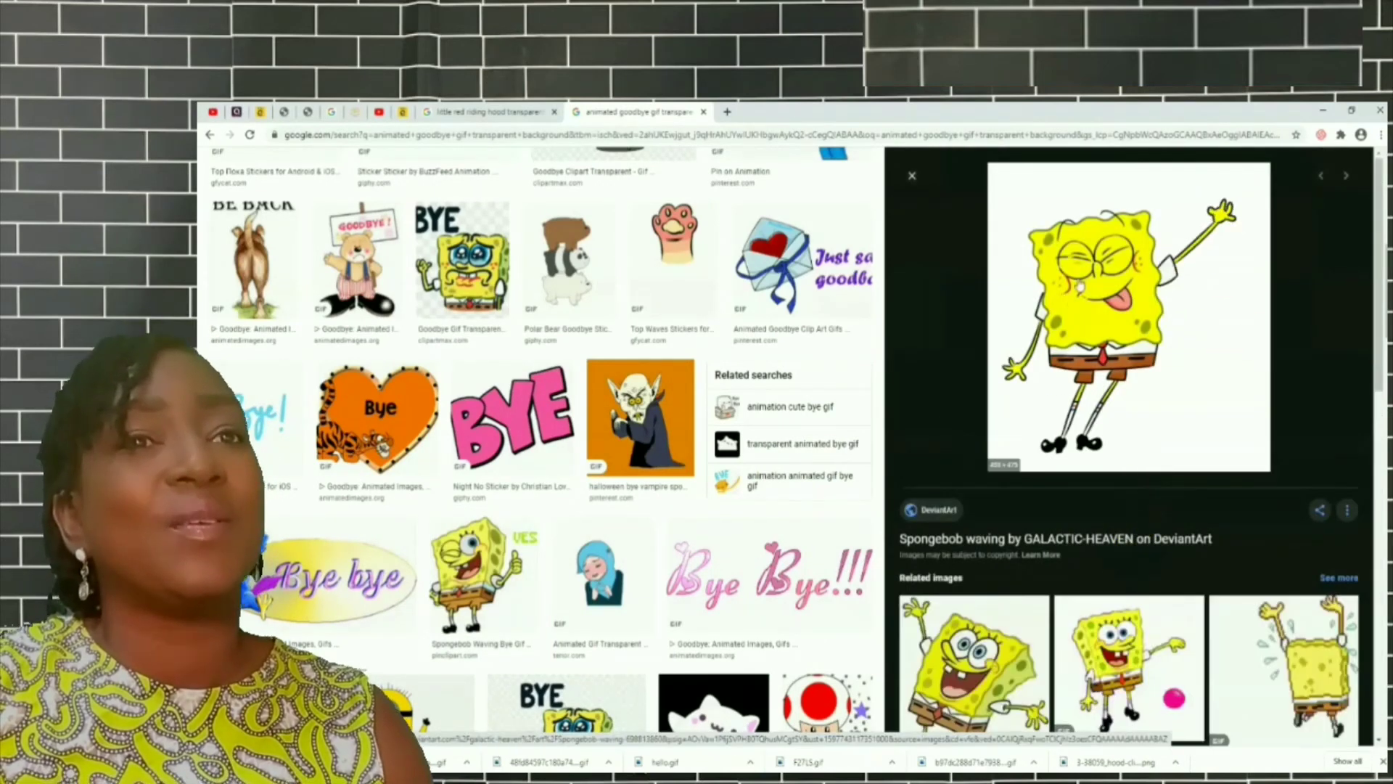
right_click(1083, 270)
left_click(1101, 386)
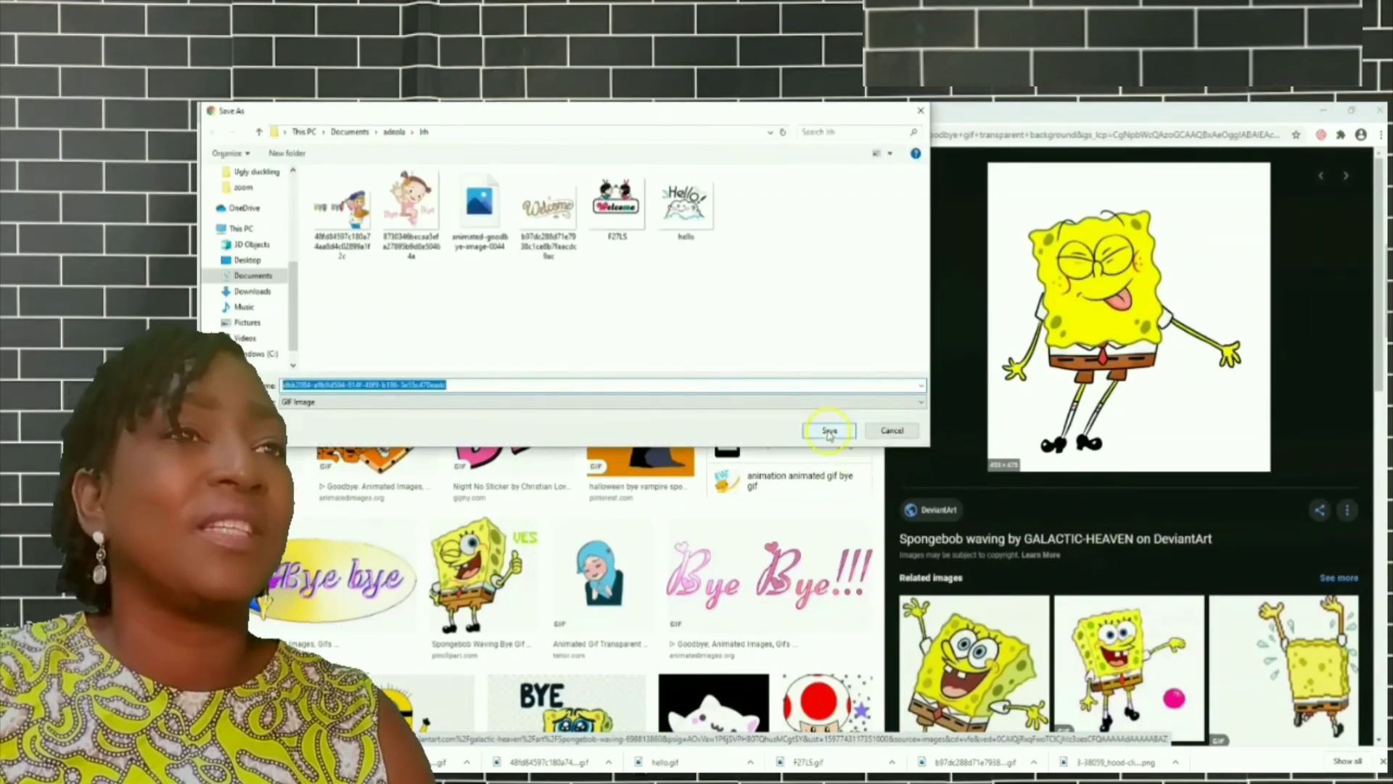
left_click(838, 432)
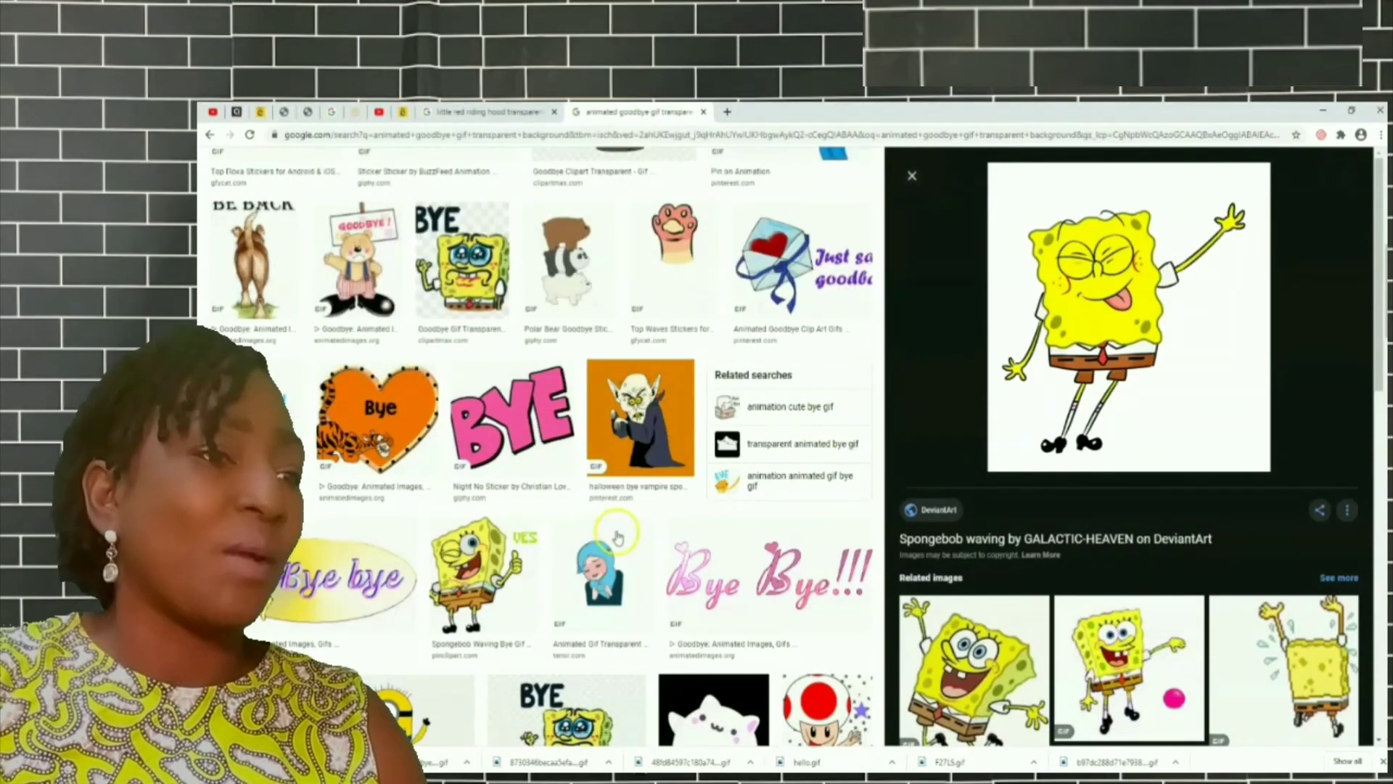
left_click(913, 177)
Switch to PowerPoint, insert the Bye Bye swing girl GIF on the blank slide and place it in the slide's left half.
key("alt+Tab")
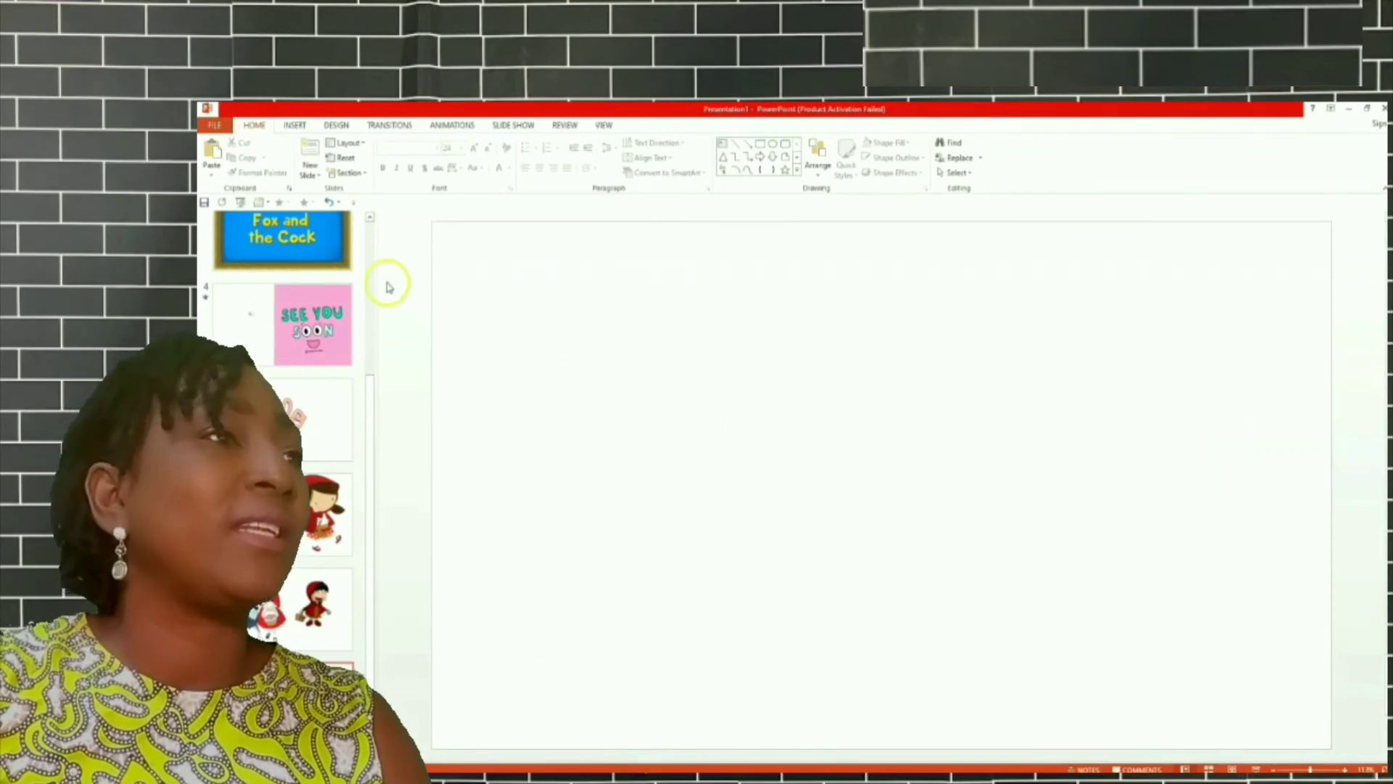
left_click(297, 126)
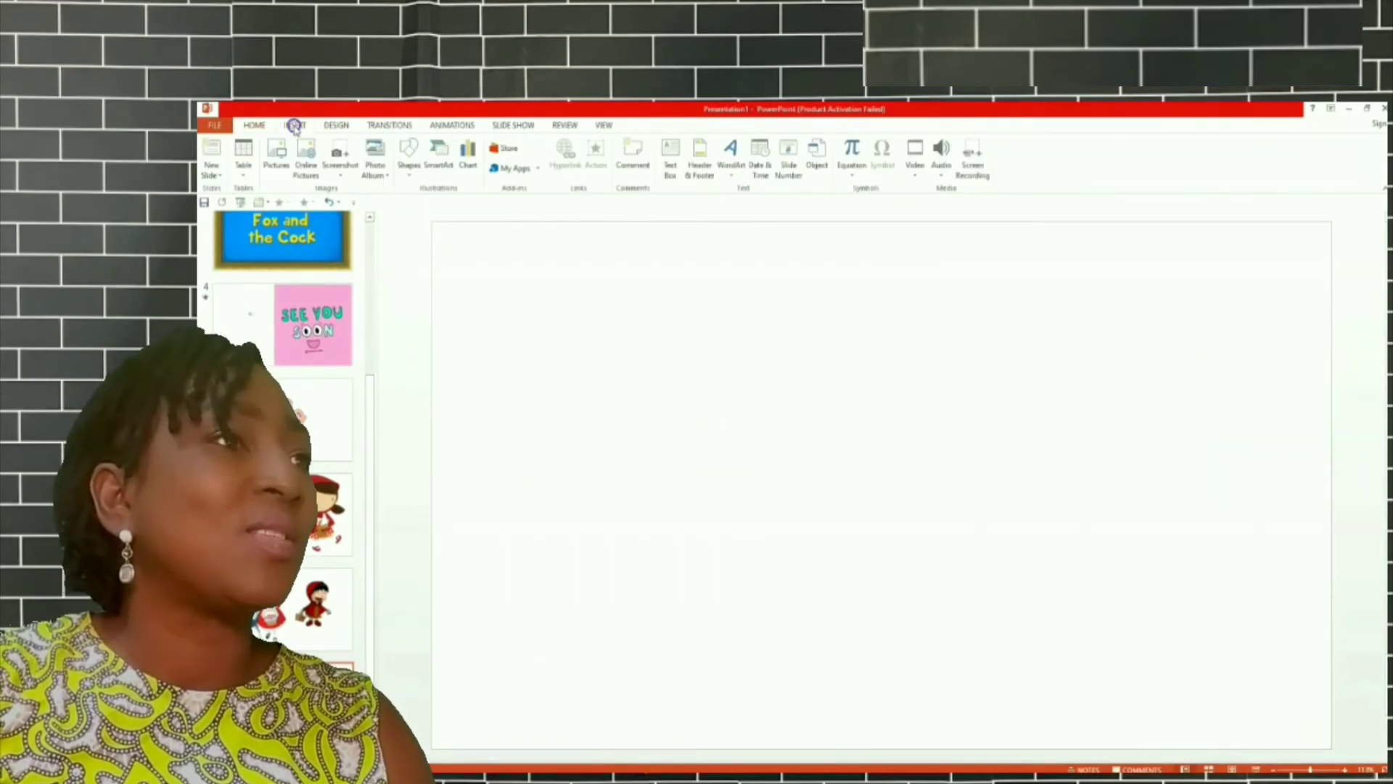
left_click(274, 159)
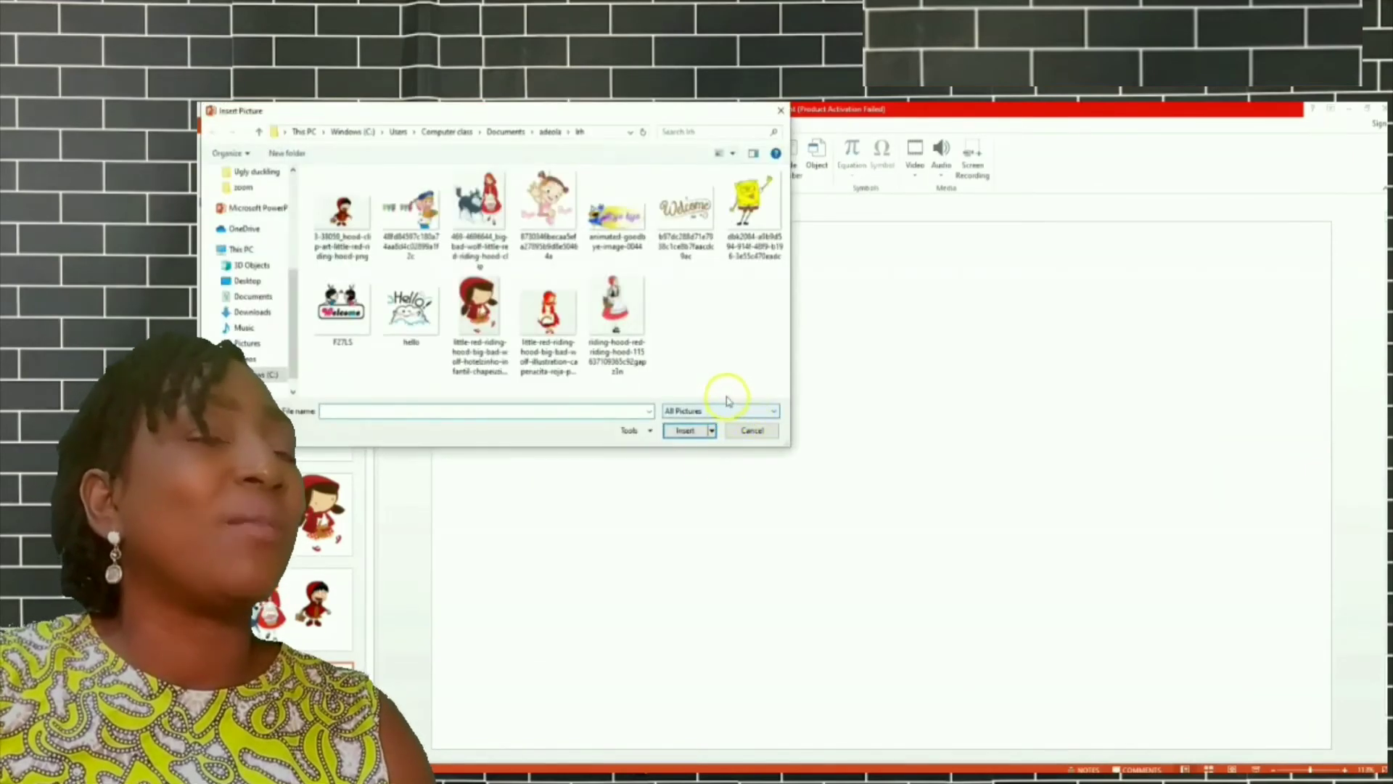
left_click(537, 204)
double_click(538, 204)
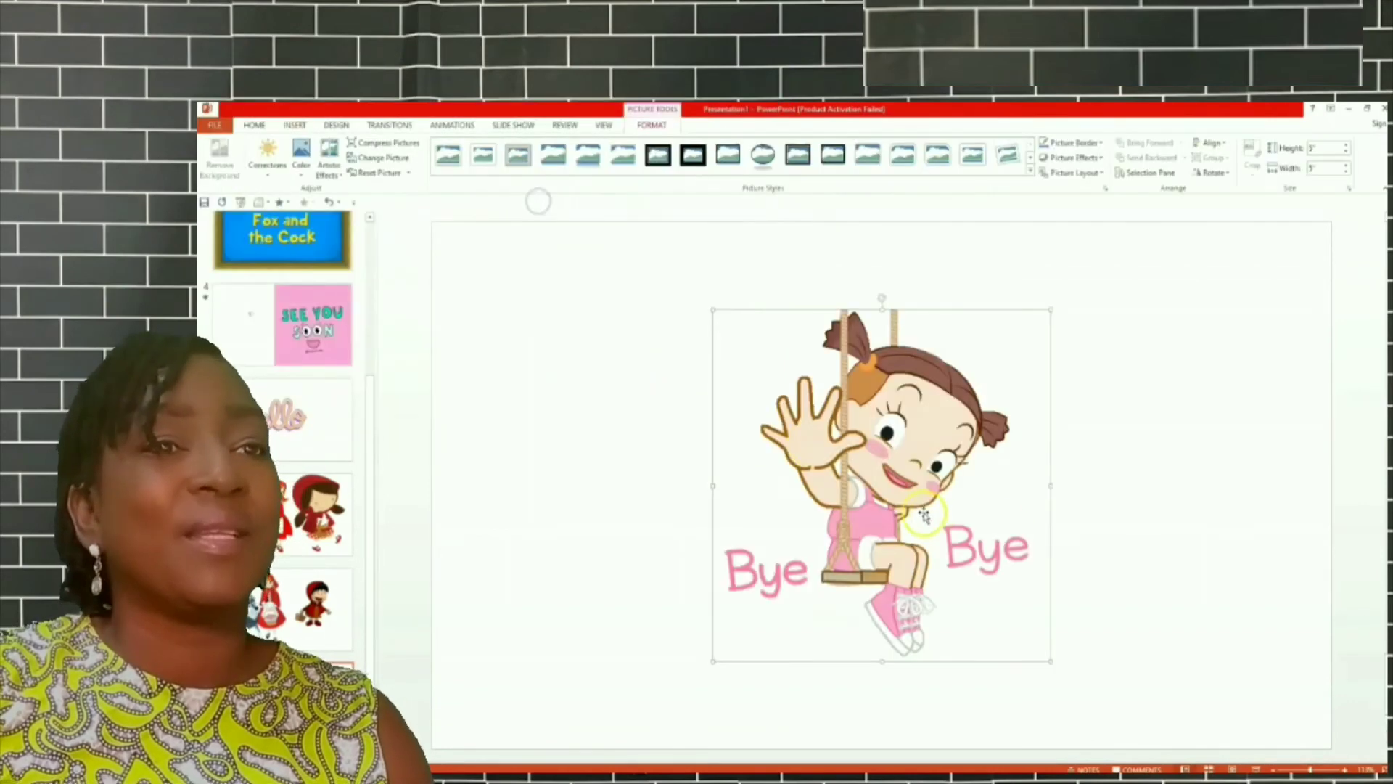
left_click_drag(916, 511, 658, 439)
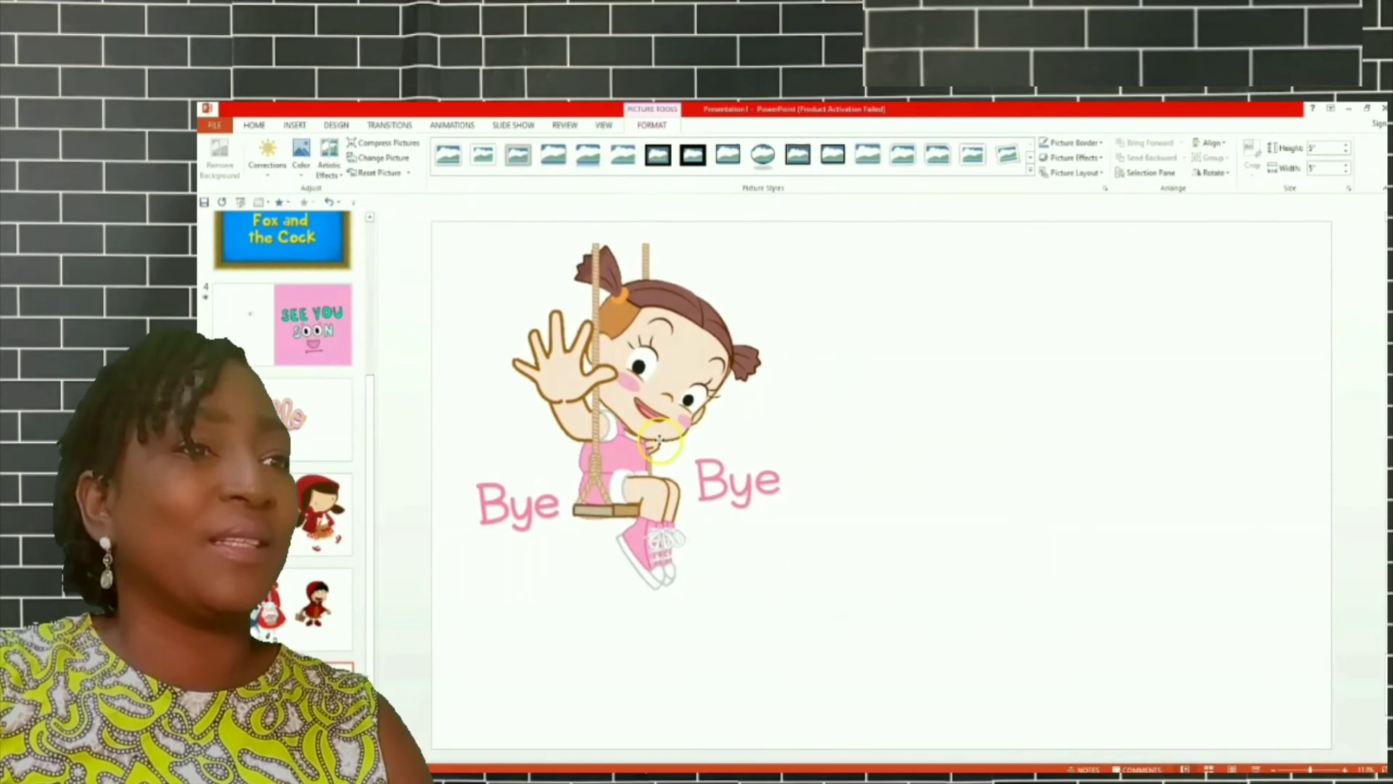
left_click(1038, 435)
Insert the waving SpongeBob GIF from the lrh folder and place it in the right half of the slide.
left_click(295, 124)
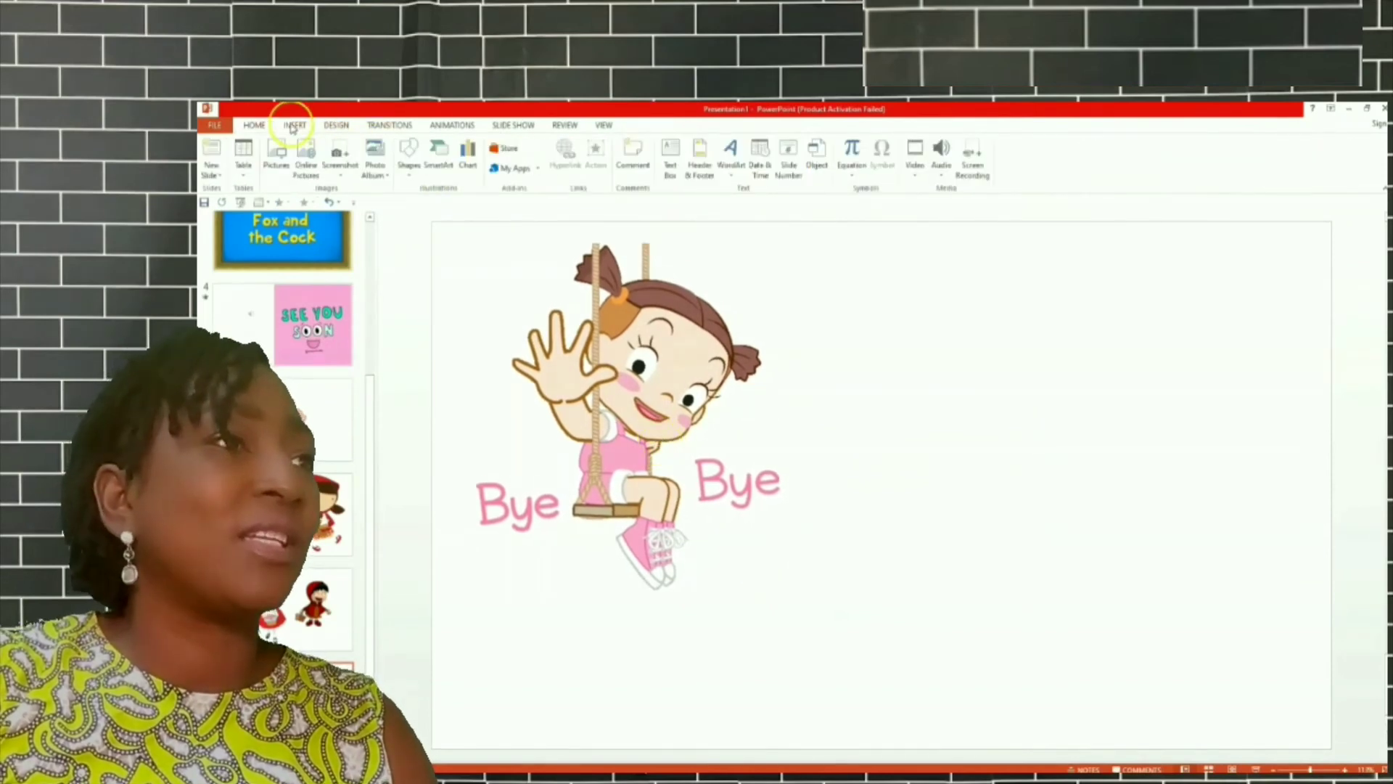
left_click(277, 164)
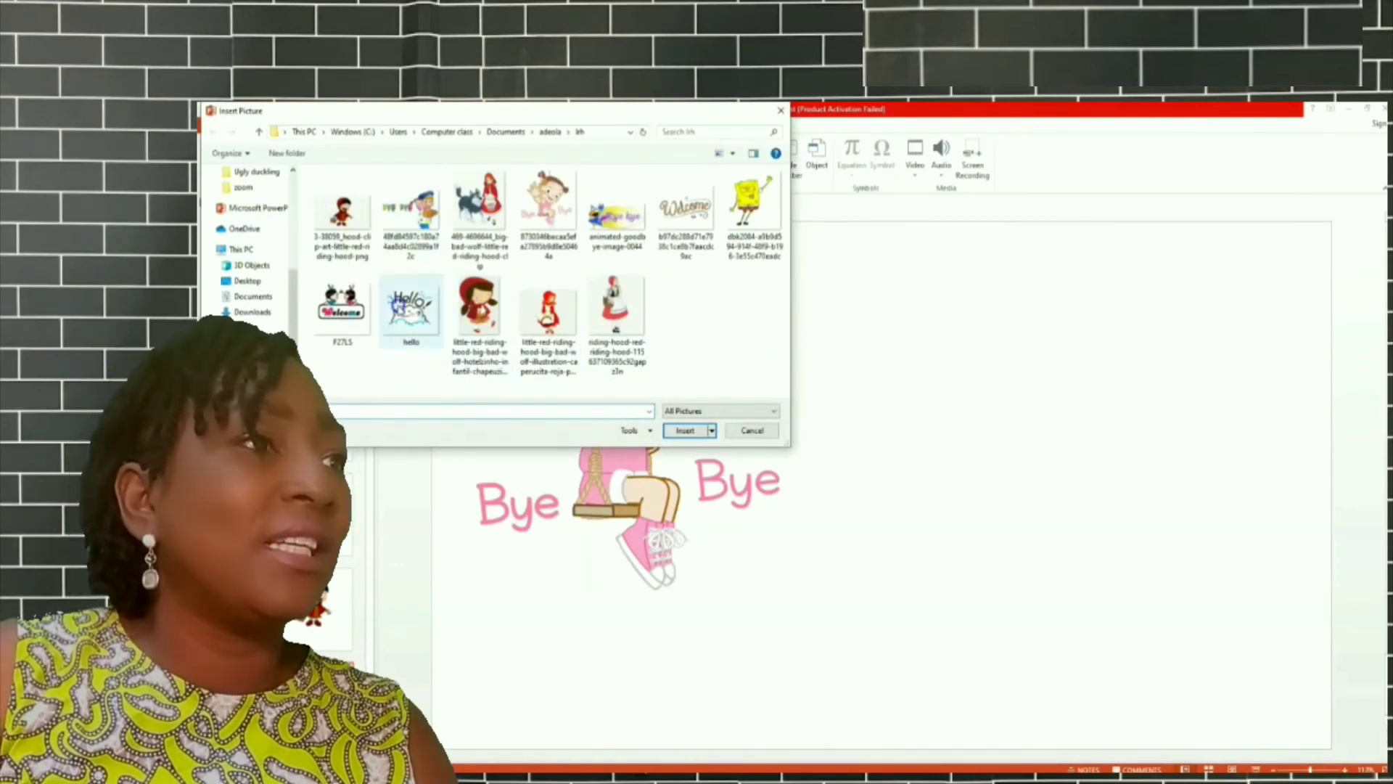
double_click(755, 204)
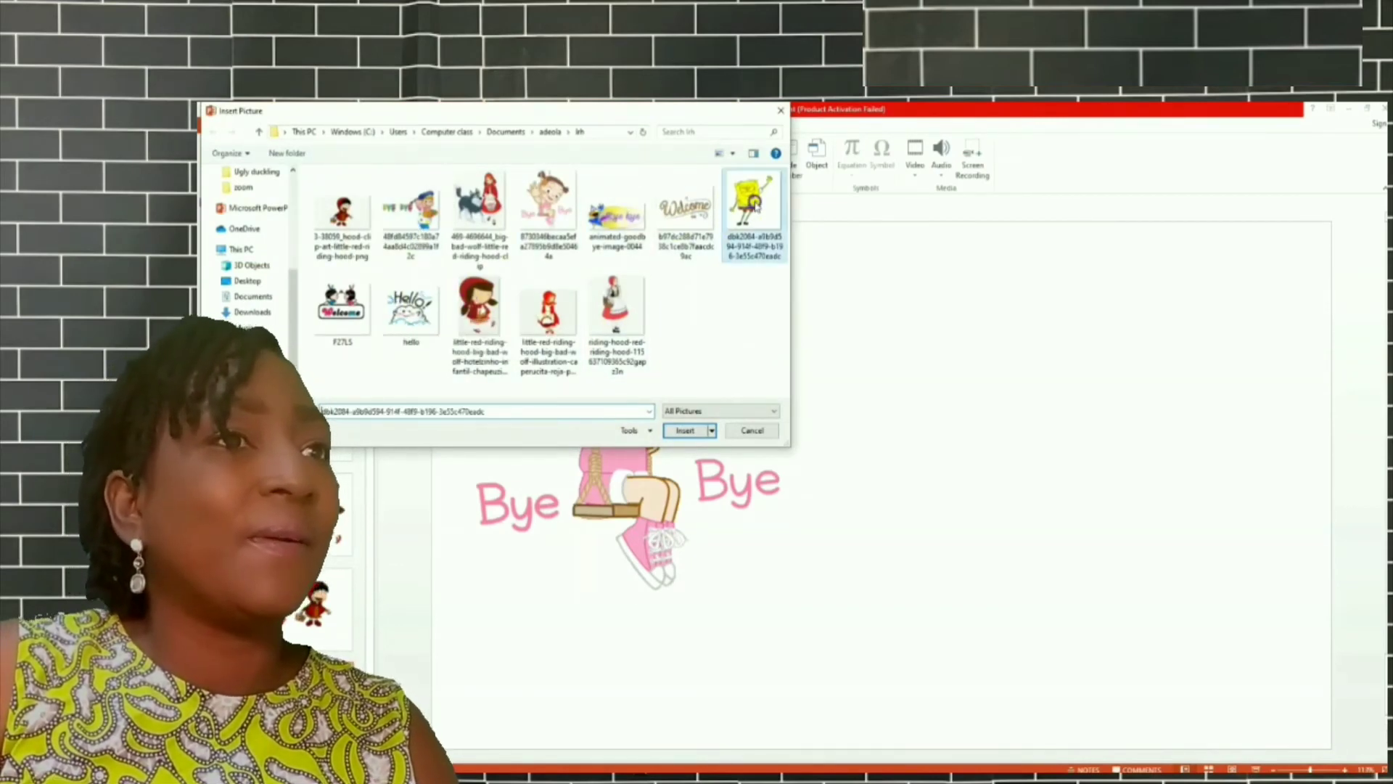
left_click_drag(882, 476, 1083, 445)
left_click(862, 659)
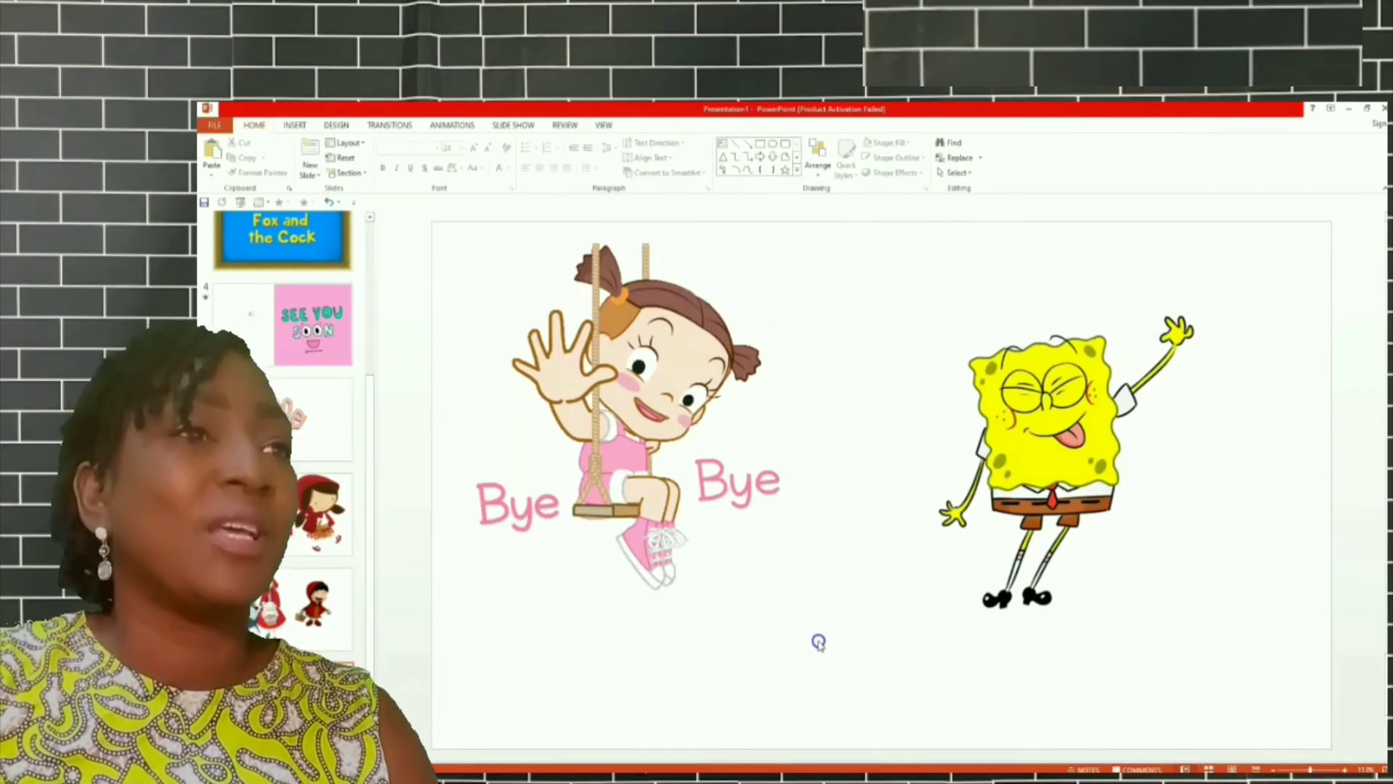
Insert the "good bye" audio file from the audio folder on the goodbye slide.
left_click(296, 127)
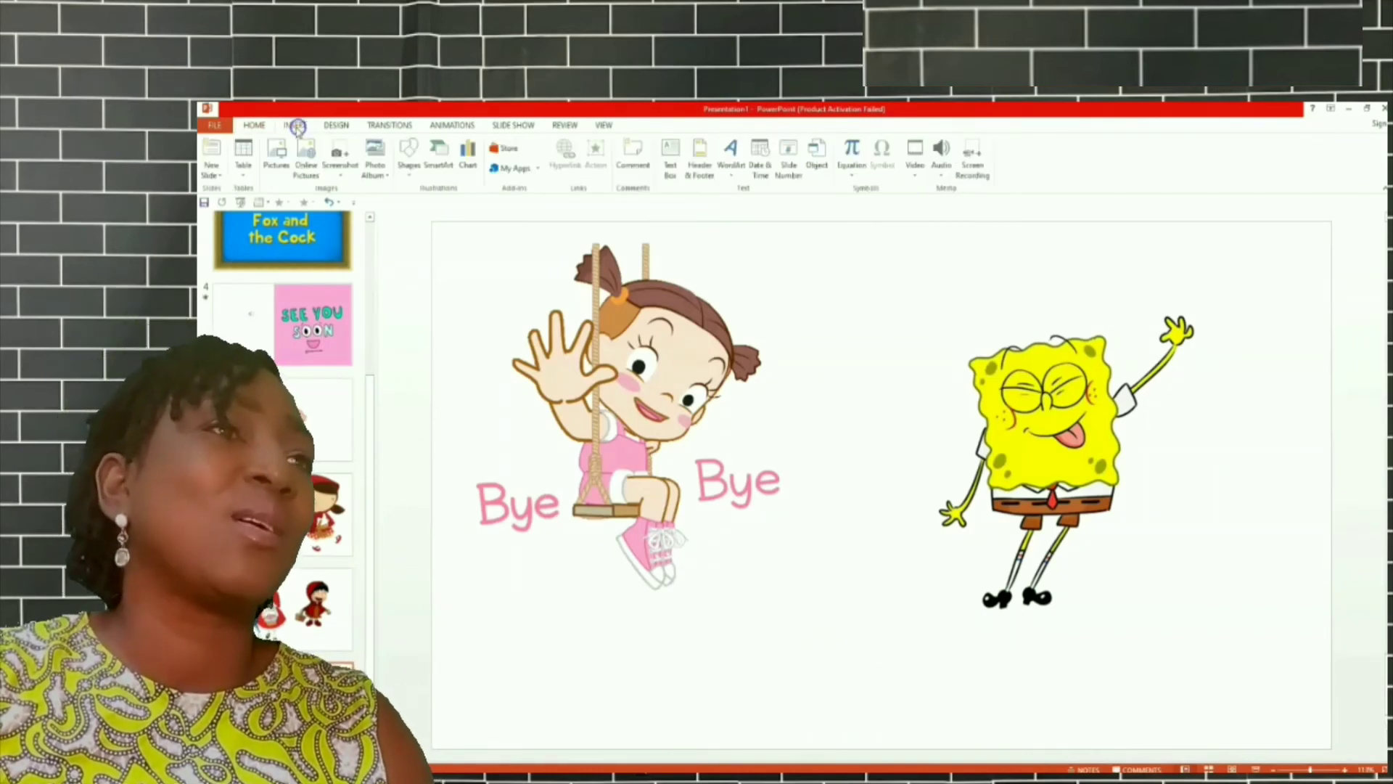
left_click(941, 177)
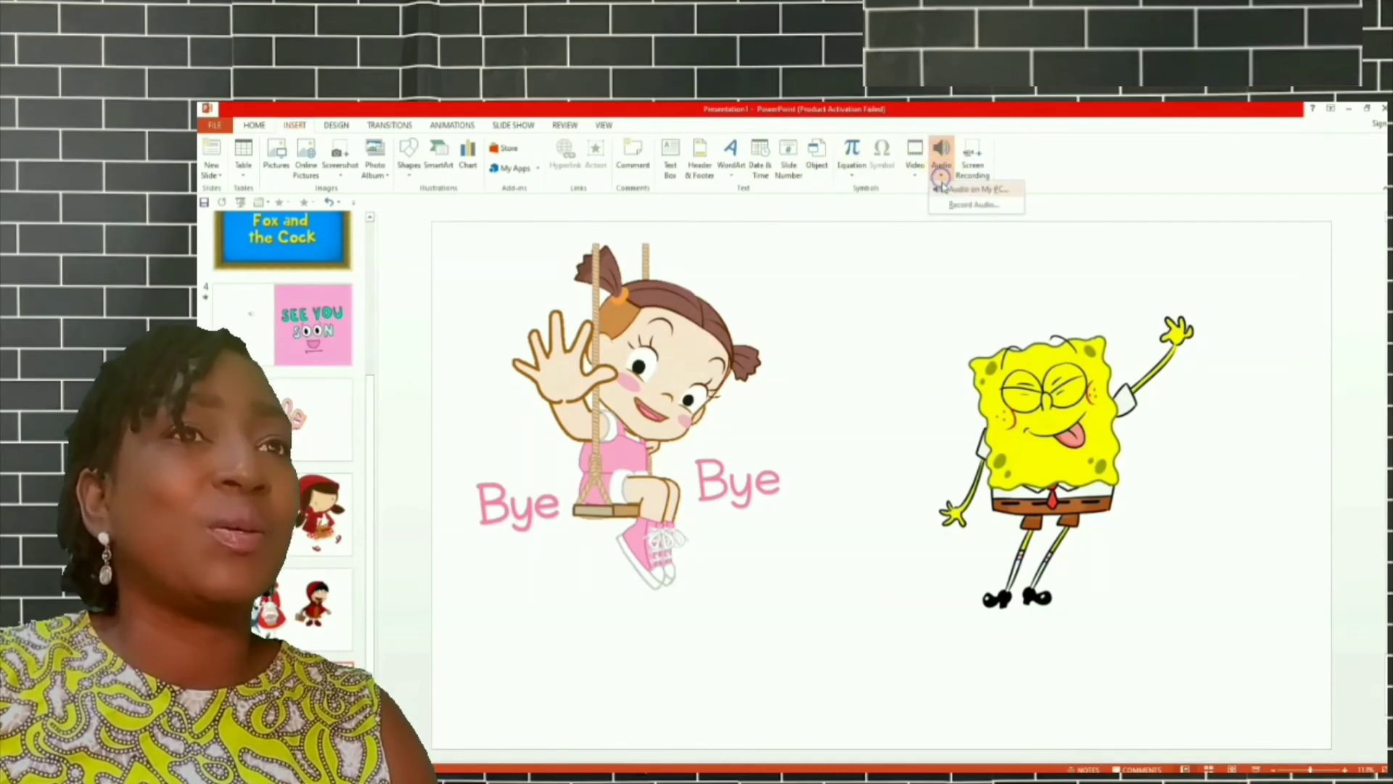
left_click(956, 191)
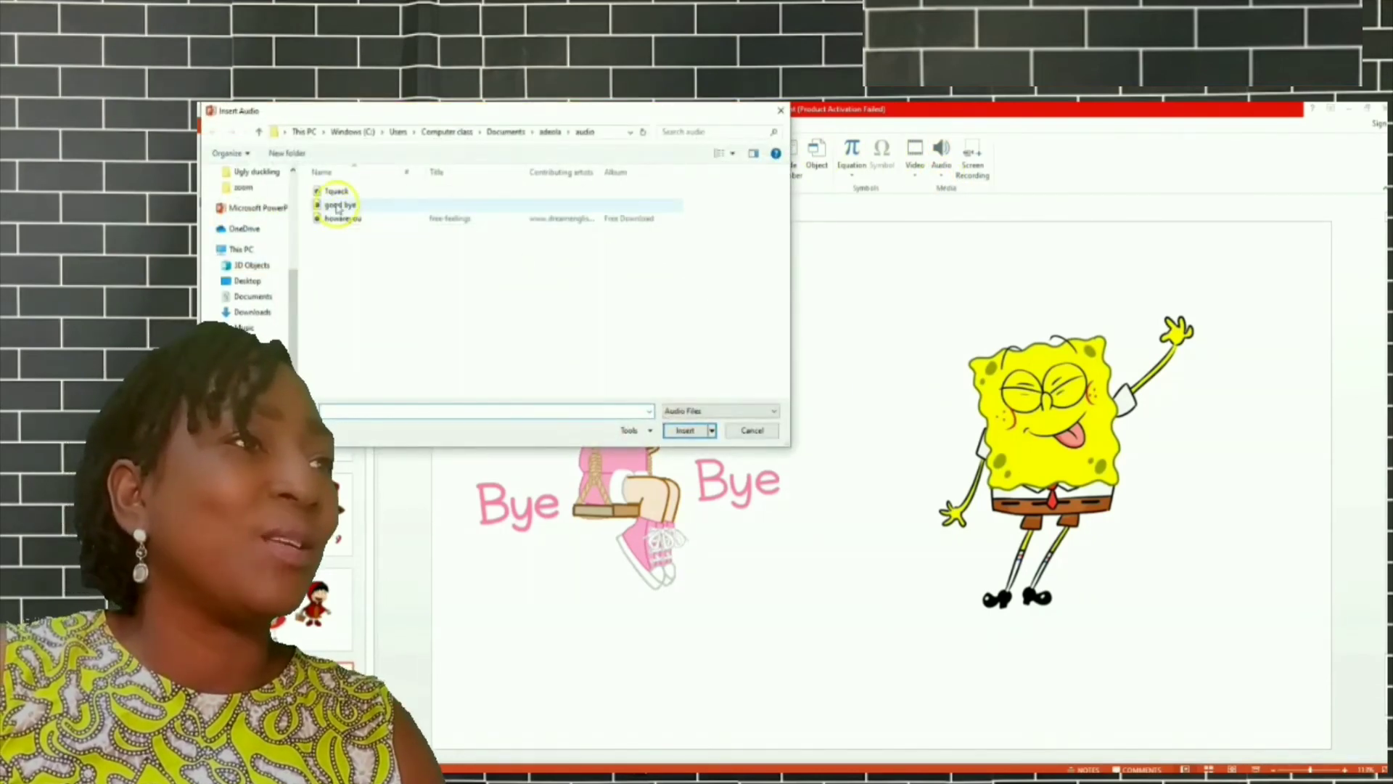
left_click(337, 206)
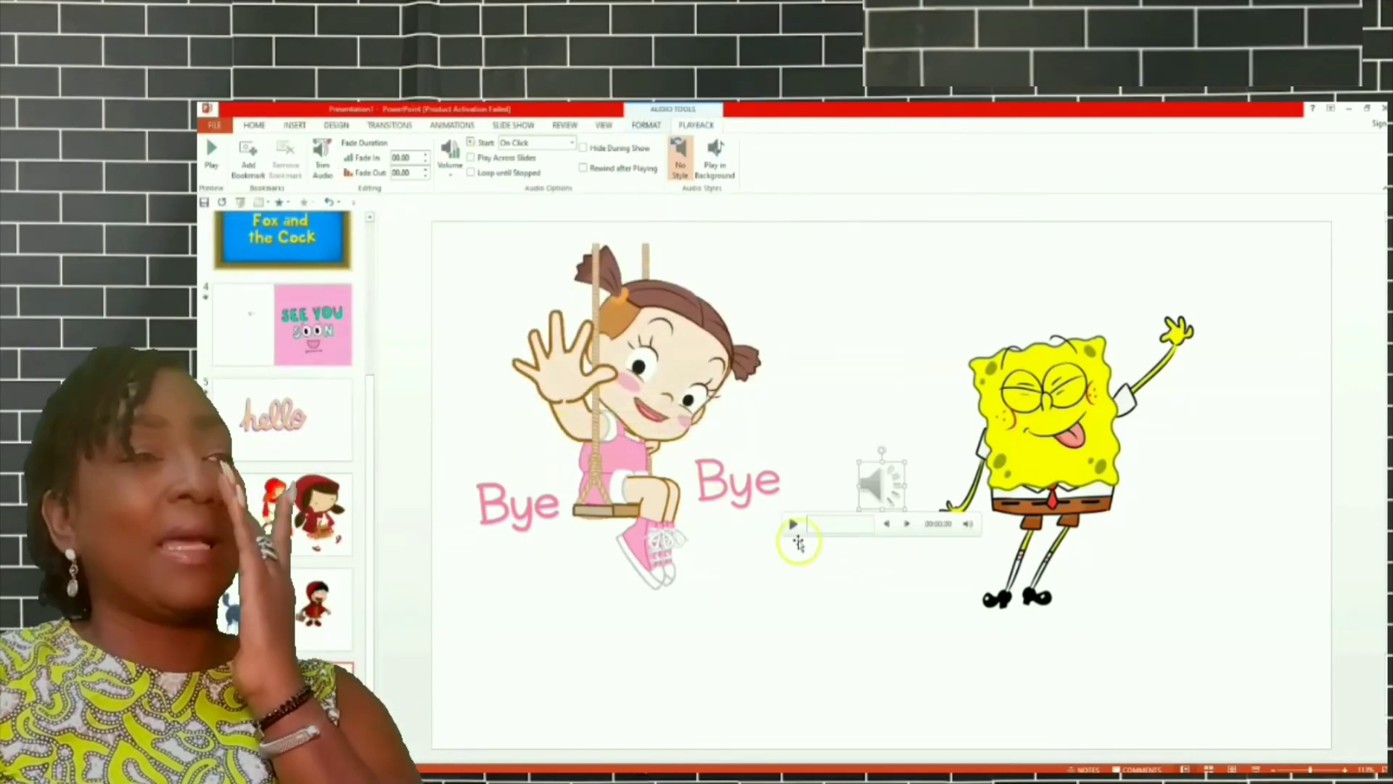
Set the goodbye audio to hide during the show and start automatically.
left_click(588, 150)
left_click(570, 143)
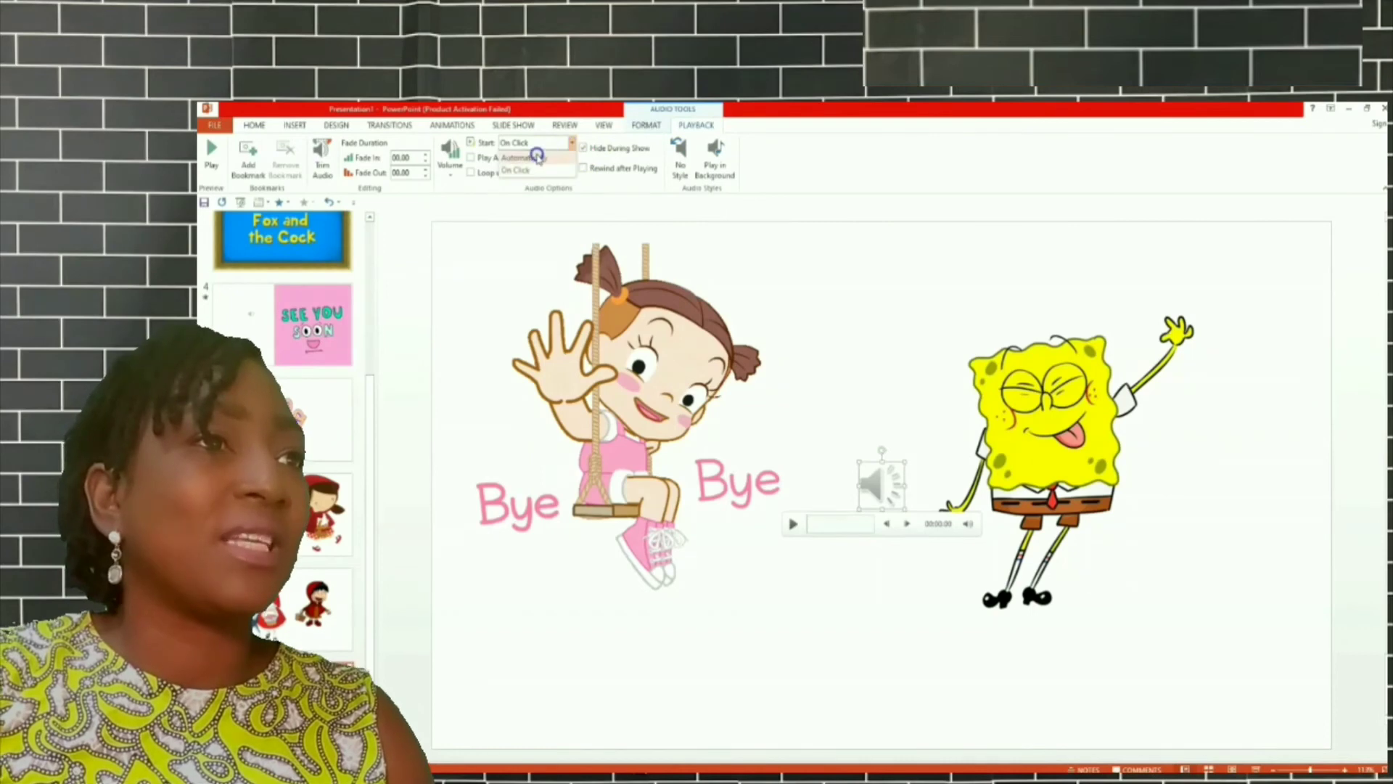
left_click(516, 161)
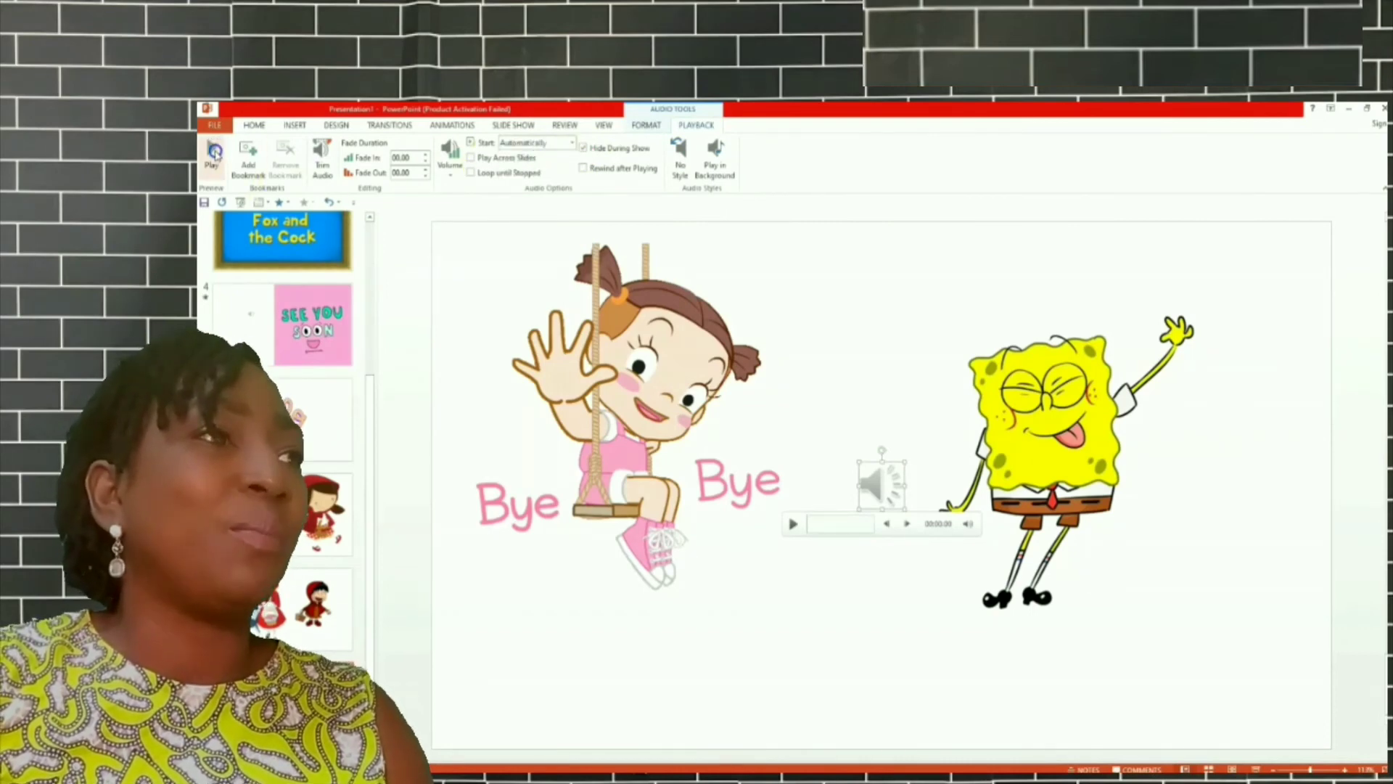
Return to the first slide in the slide list and play the slide show from the beginning.
left_click(380, 338)
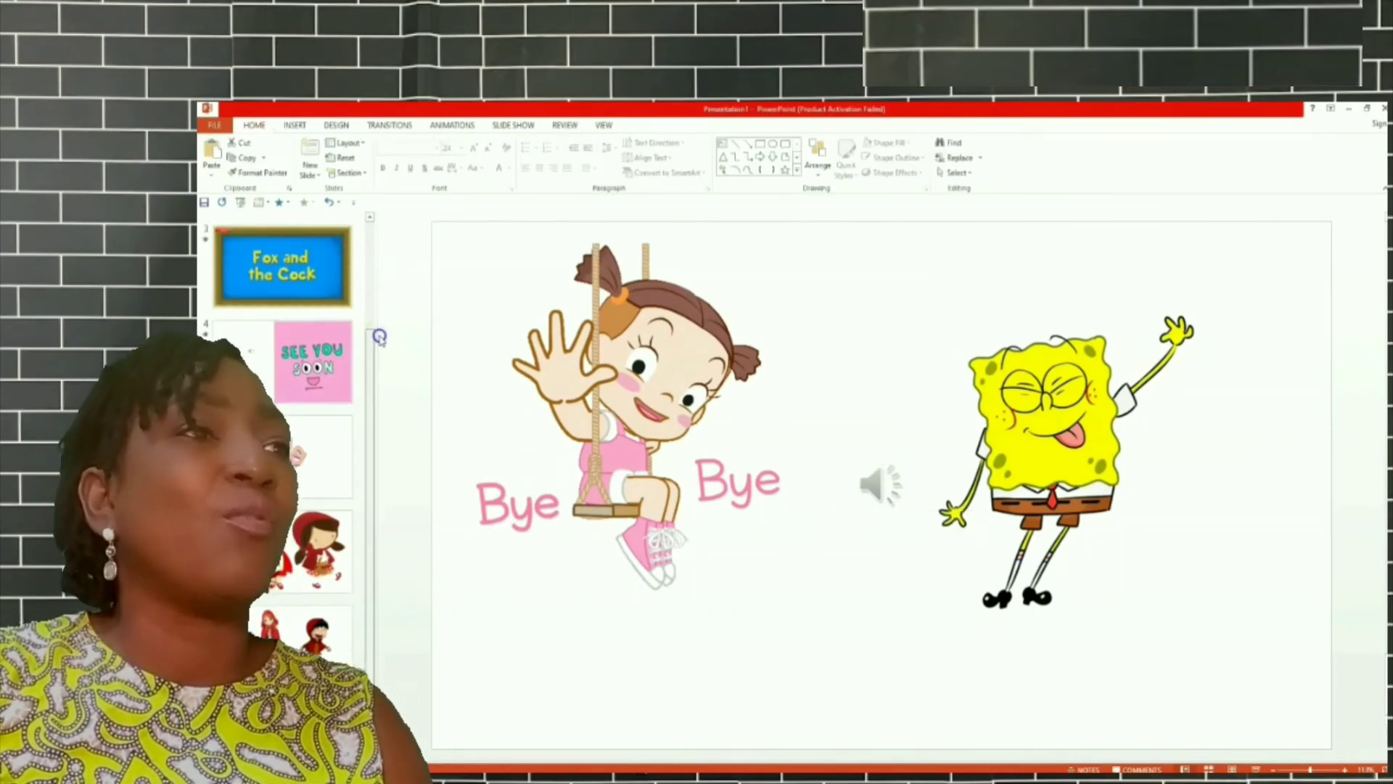
left_click_drag(380, 338, 383, 234)
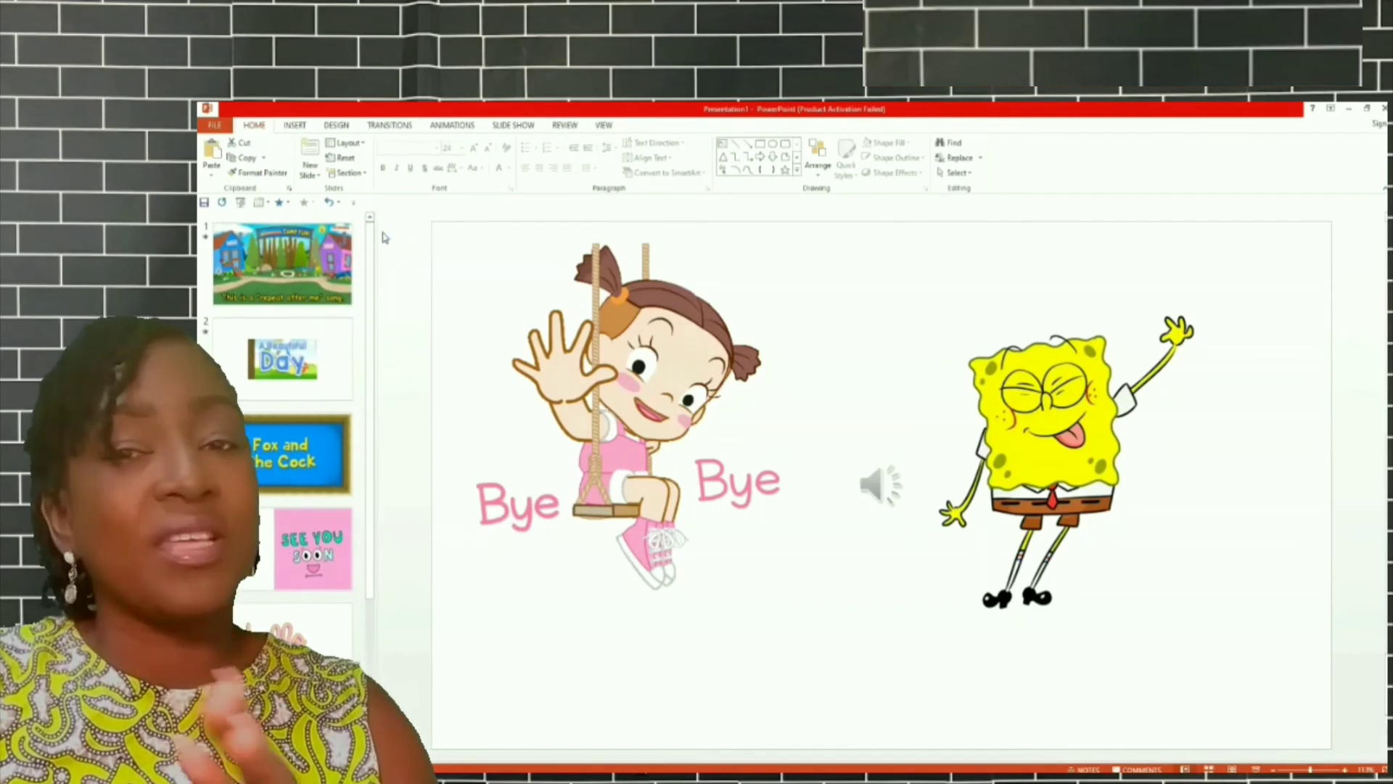
left_click(435, 251)
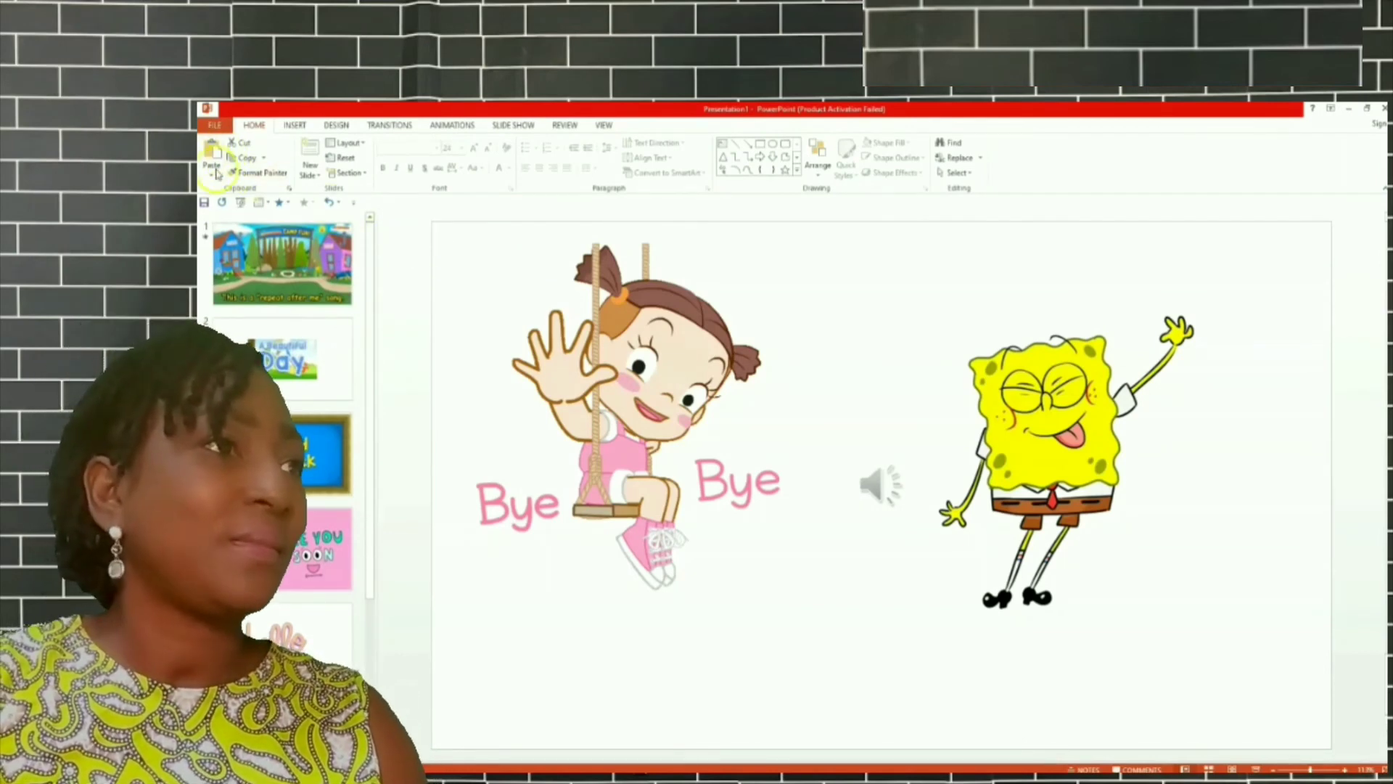
left_click(258, 206)
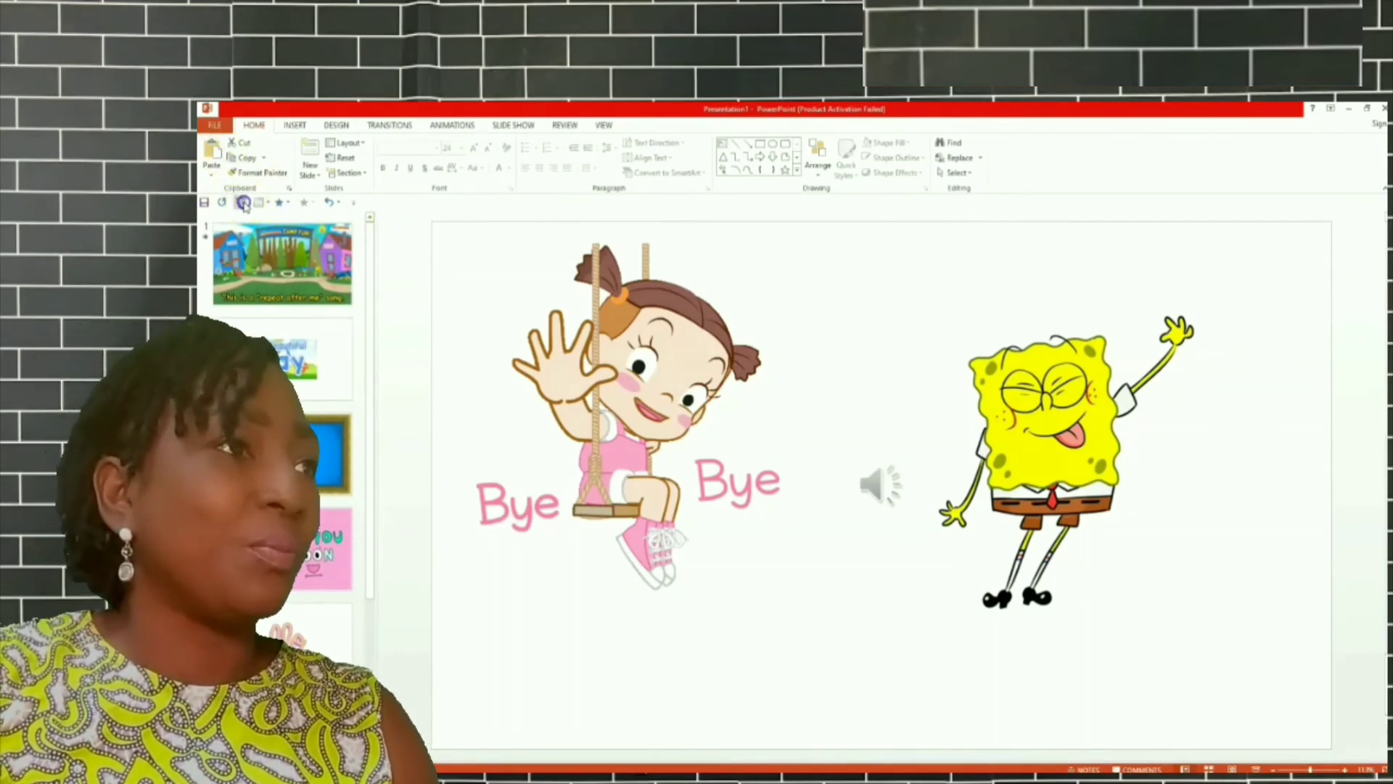
key("F5")
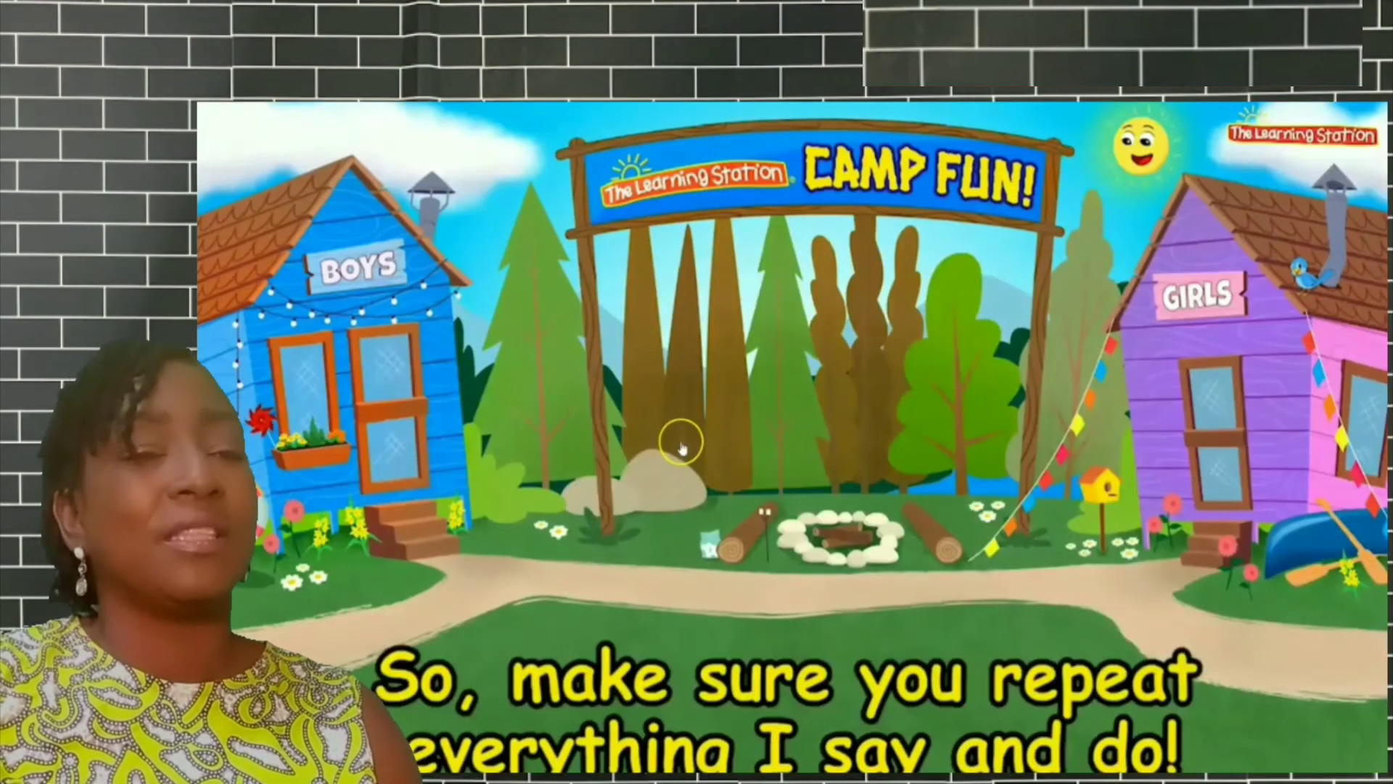